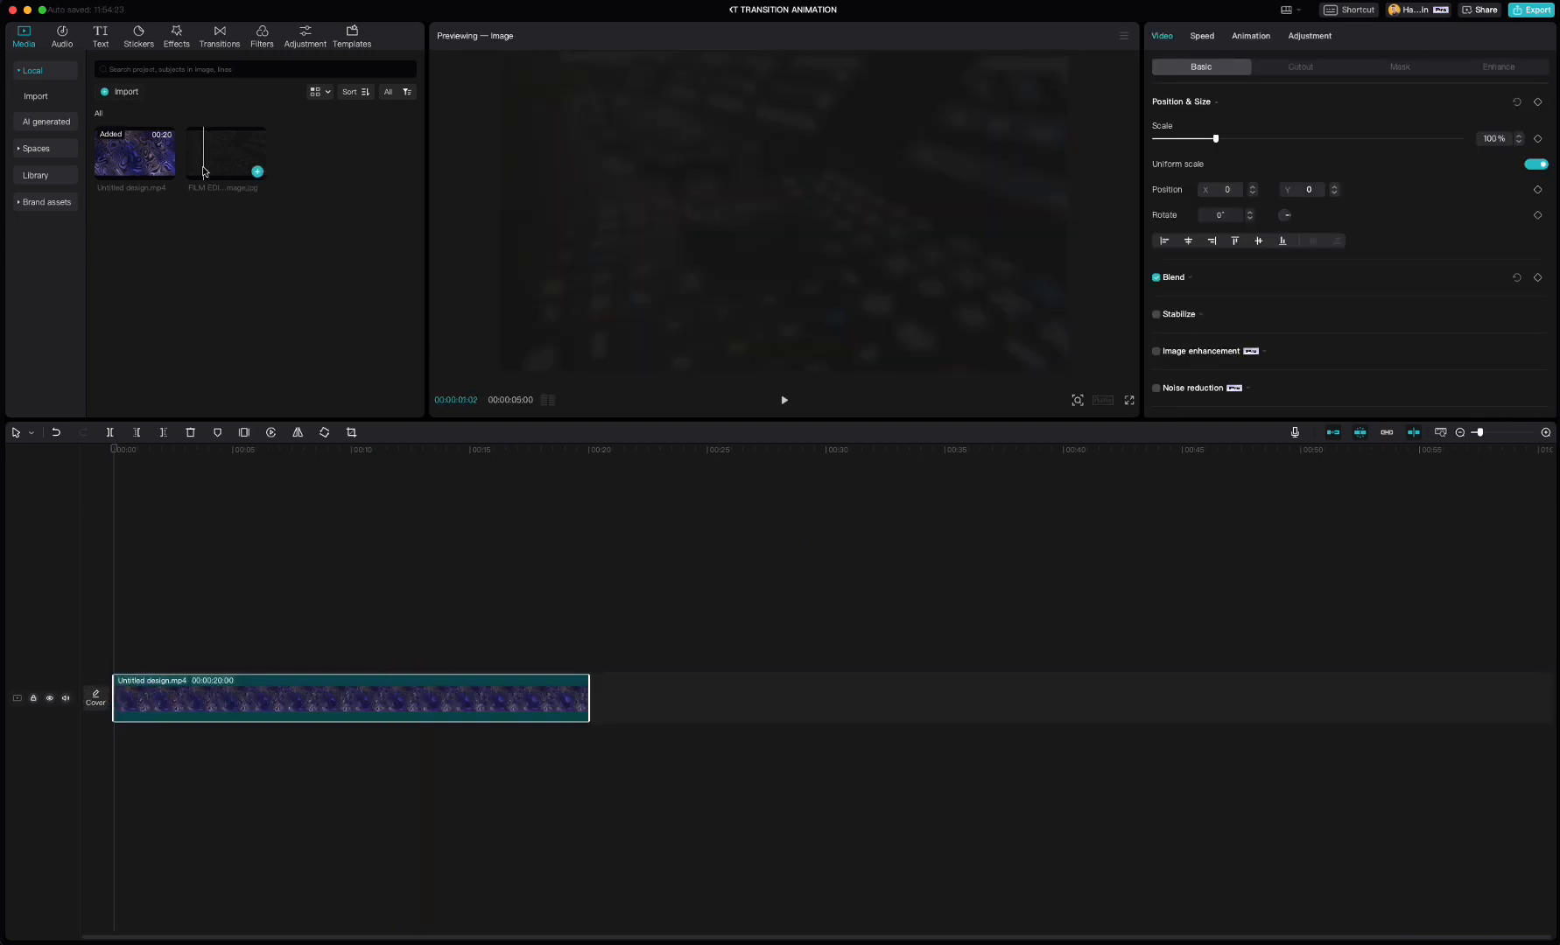
Place the FILM EDITOR background image above the Untitled design clip from the start of the timeline and make both clips 7 seconds long.
{"action": "left_click_drag", "start_coordinate": [205, 162], "coordinate": [129, 645]}
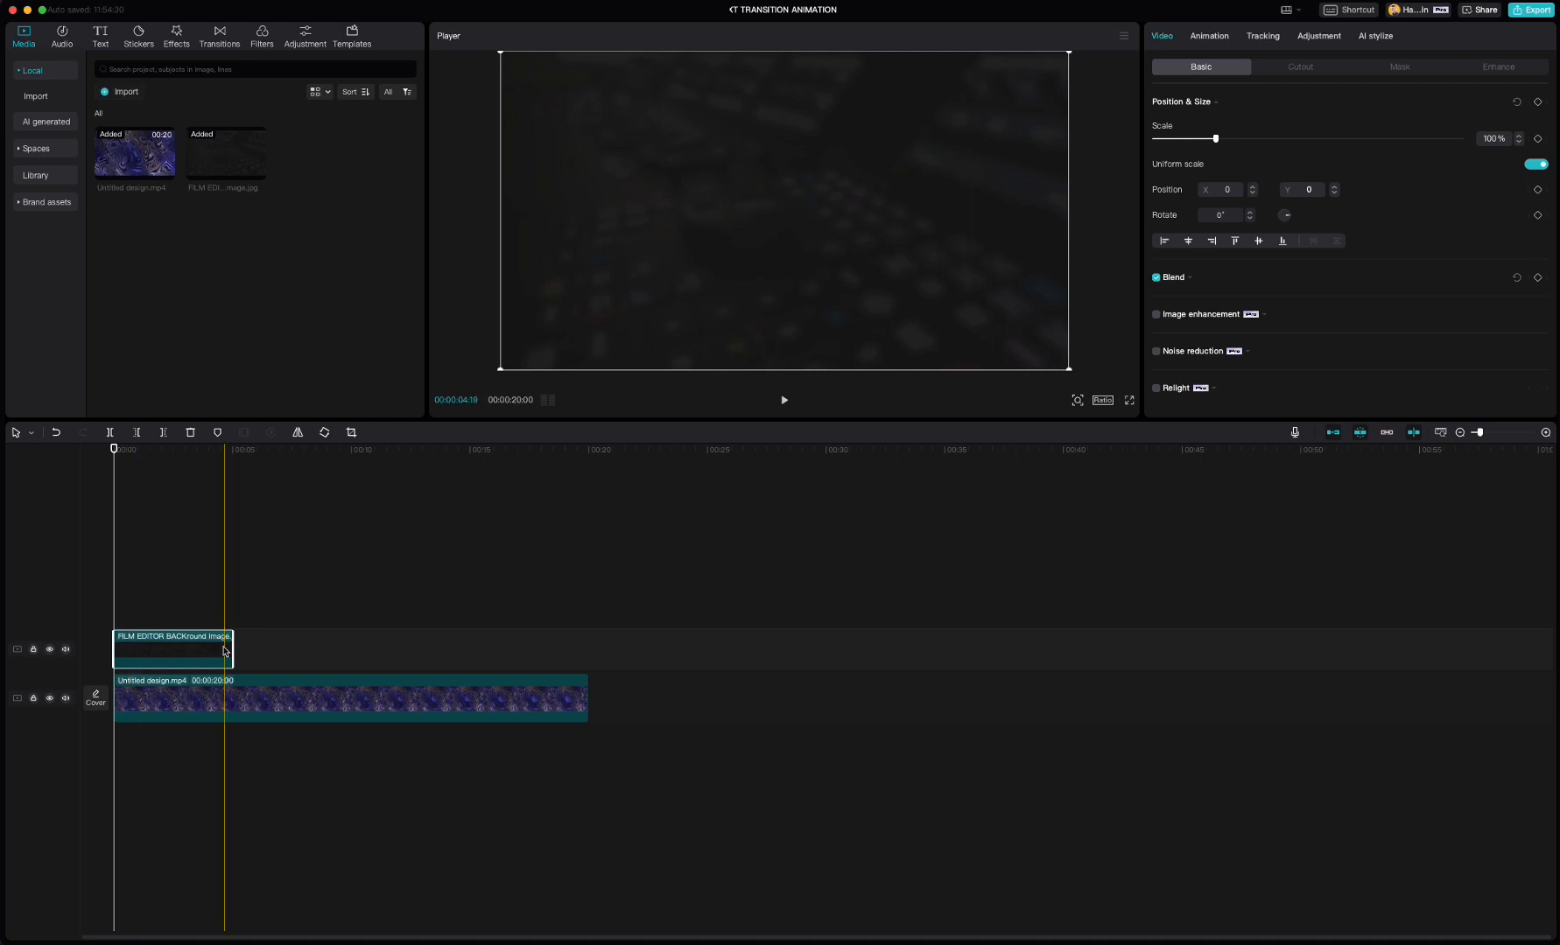
{"action": "left_click_drag", "start_coordinate": [231, 649], "coordinate": [244, 649]}
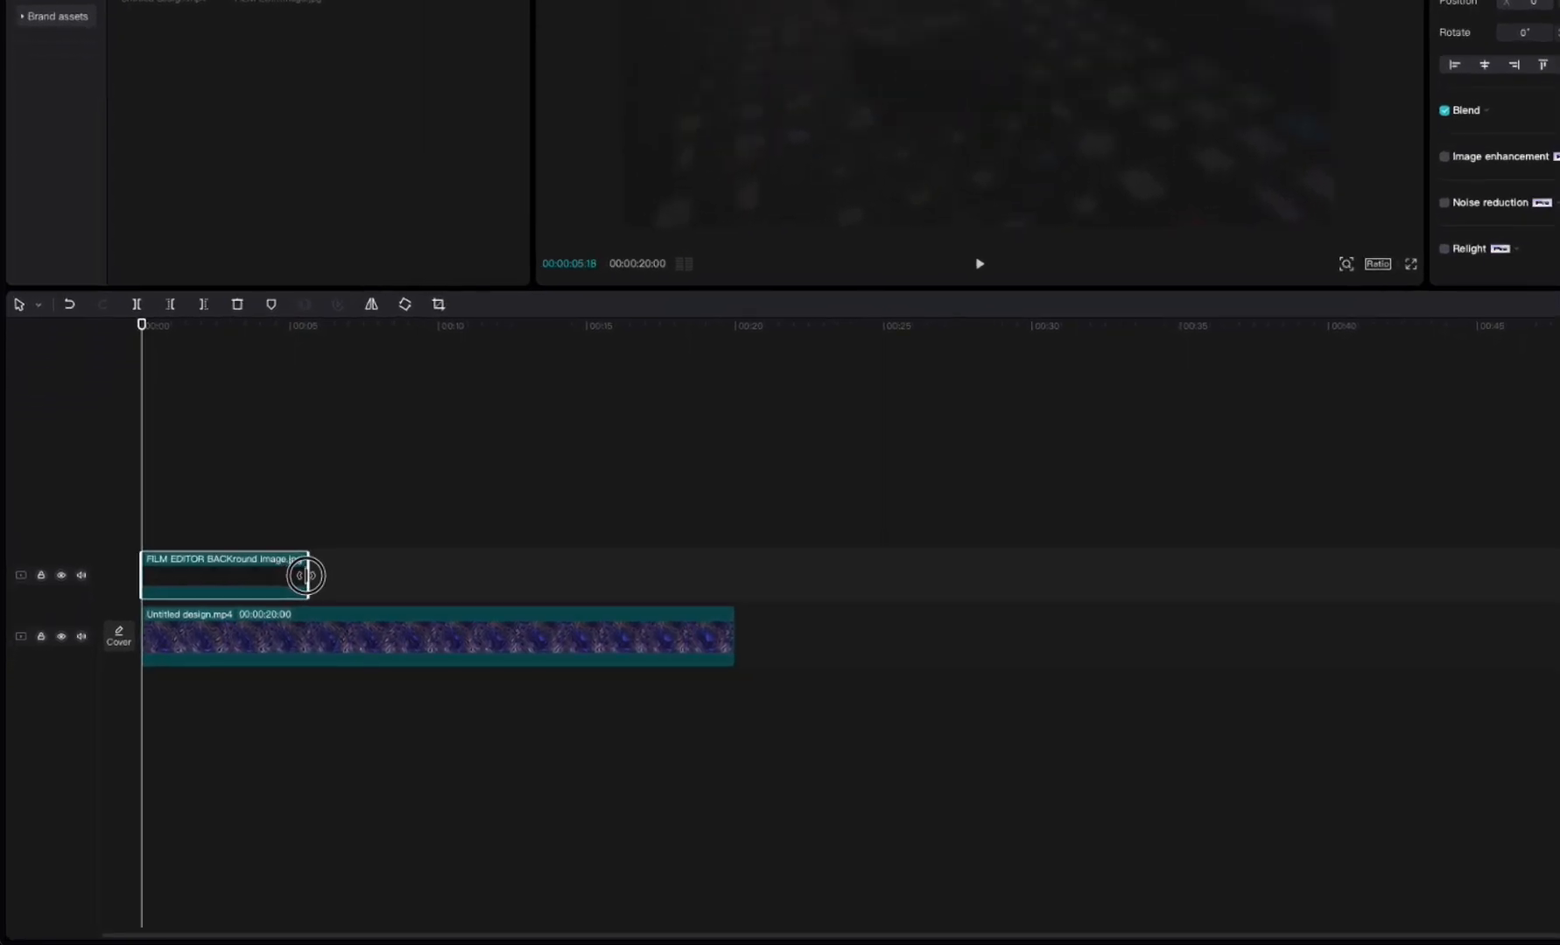
{"action": "left_click_drag", "start_coordinate": [305, 575], "coordinate": [347, 579]}
{"action": "left_click_drag", "start_coordinate": [735, 627], "coordinate": [348, 645]}
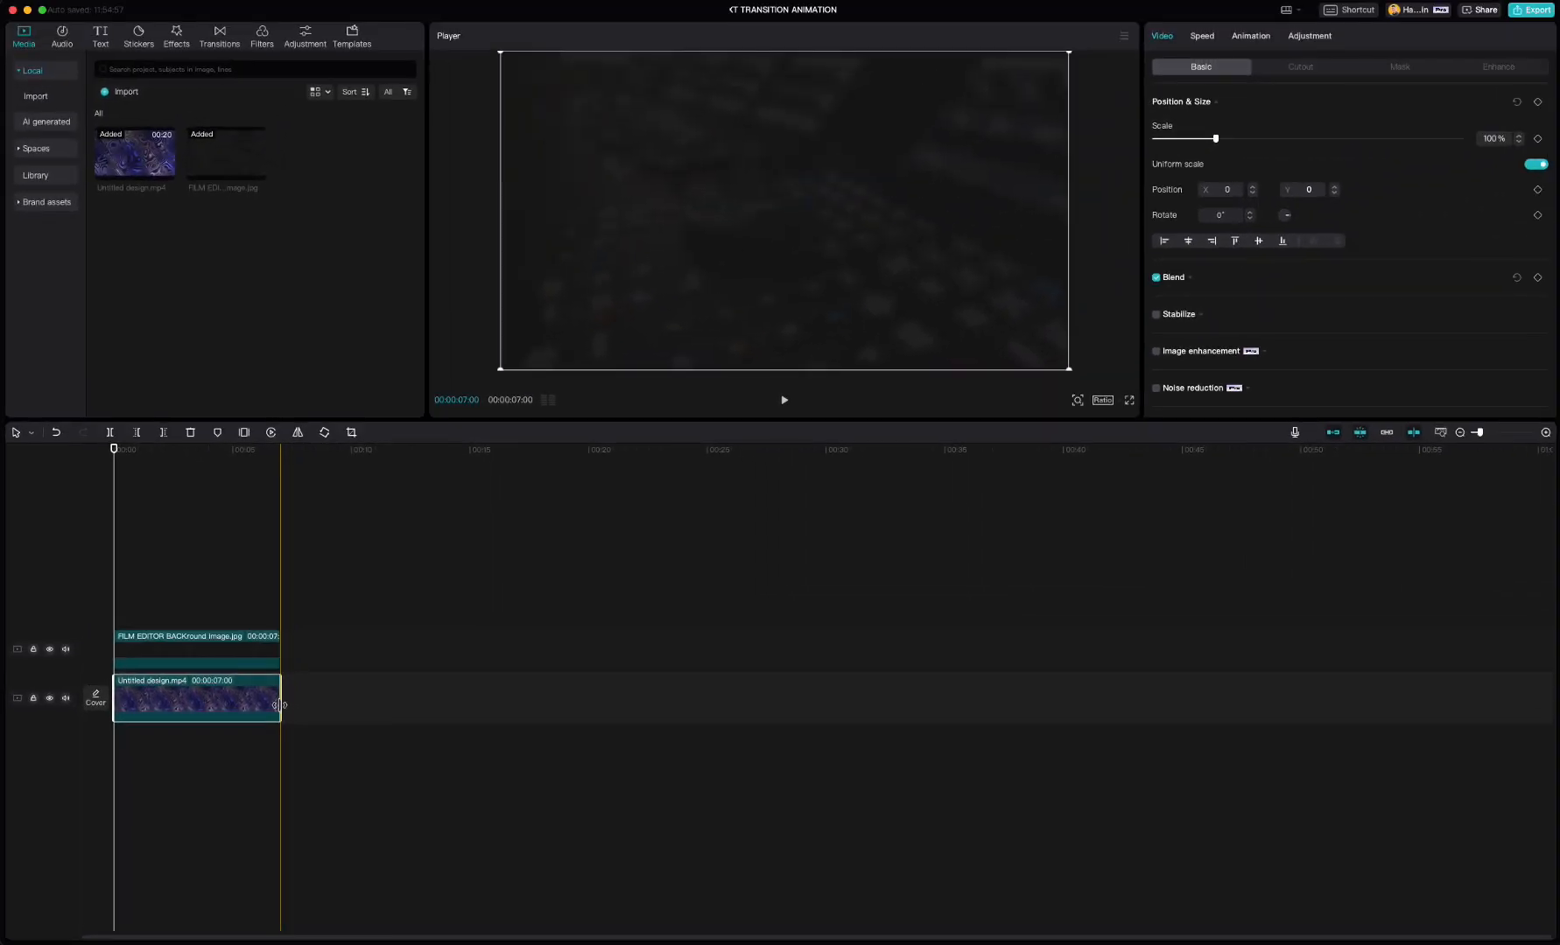
Add a default text clip above the background image at the very start of the timeline.
{"action": "scroll", "coordinate": [151, 628], "scroll_direction": "up", "scroll_amount": 4}
{"action": "scroll", "coordinate": [120, 691], "scroll_direction": "up", "scroll_amount": 3}
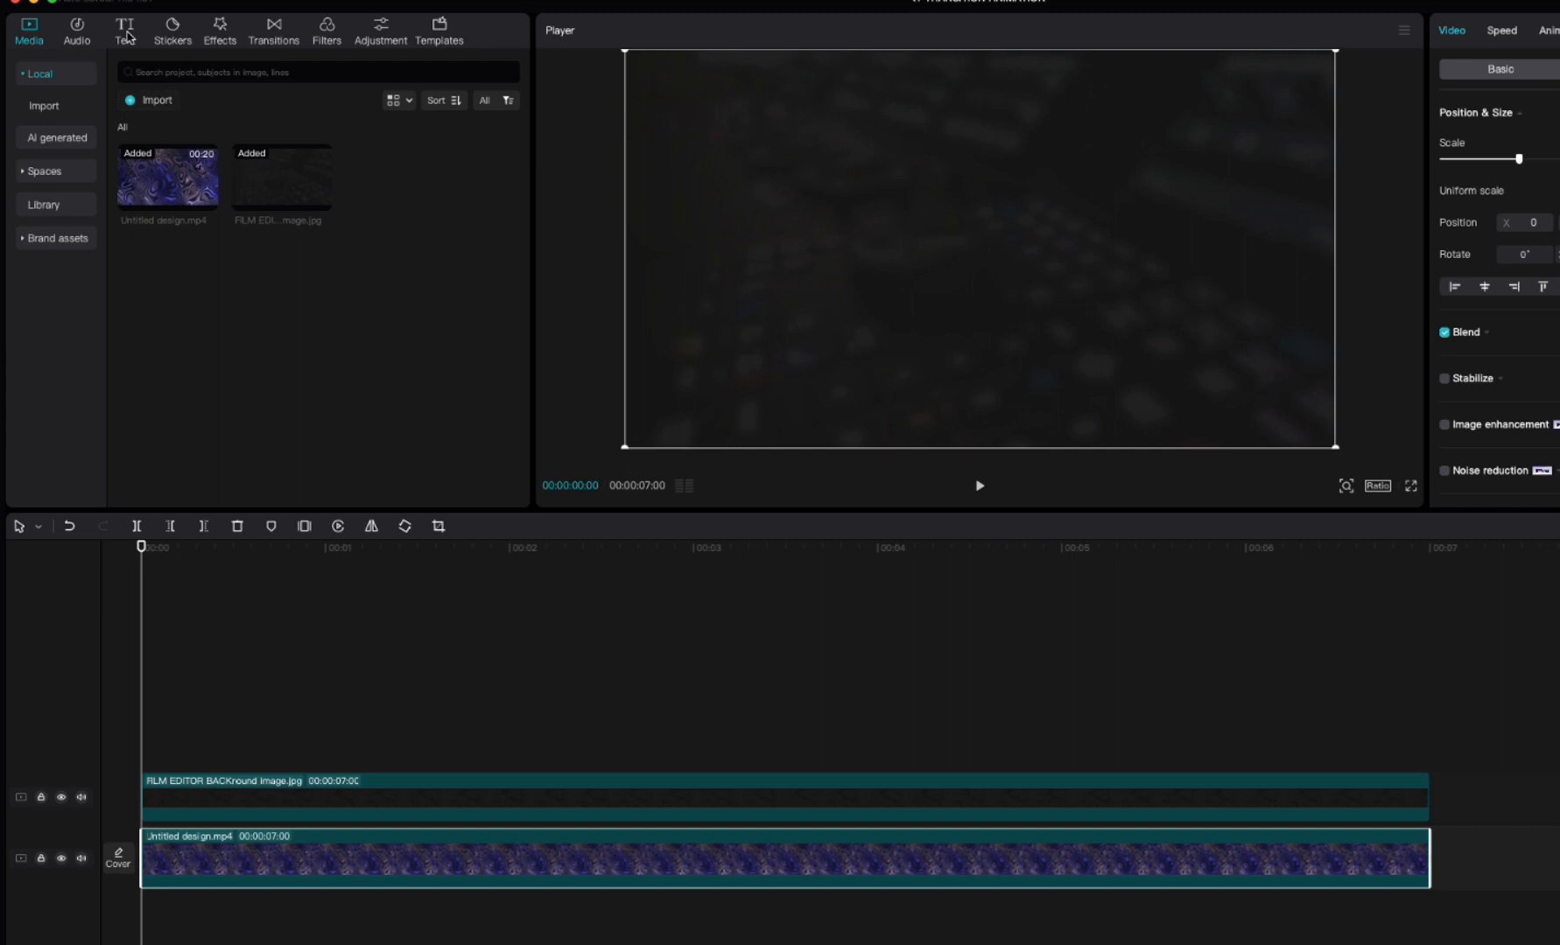
{"action": "left_click", "coordinate": [127, 36]}
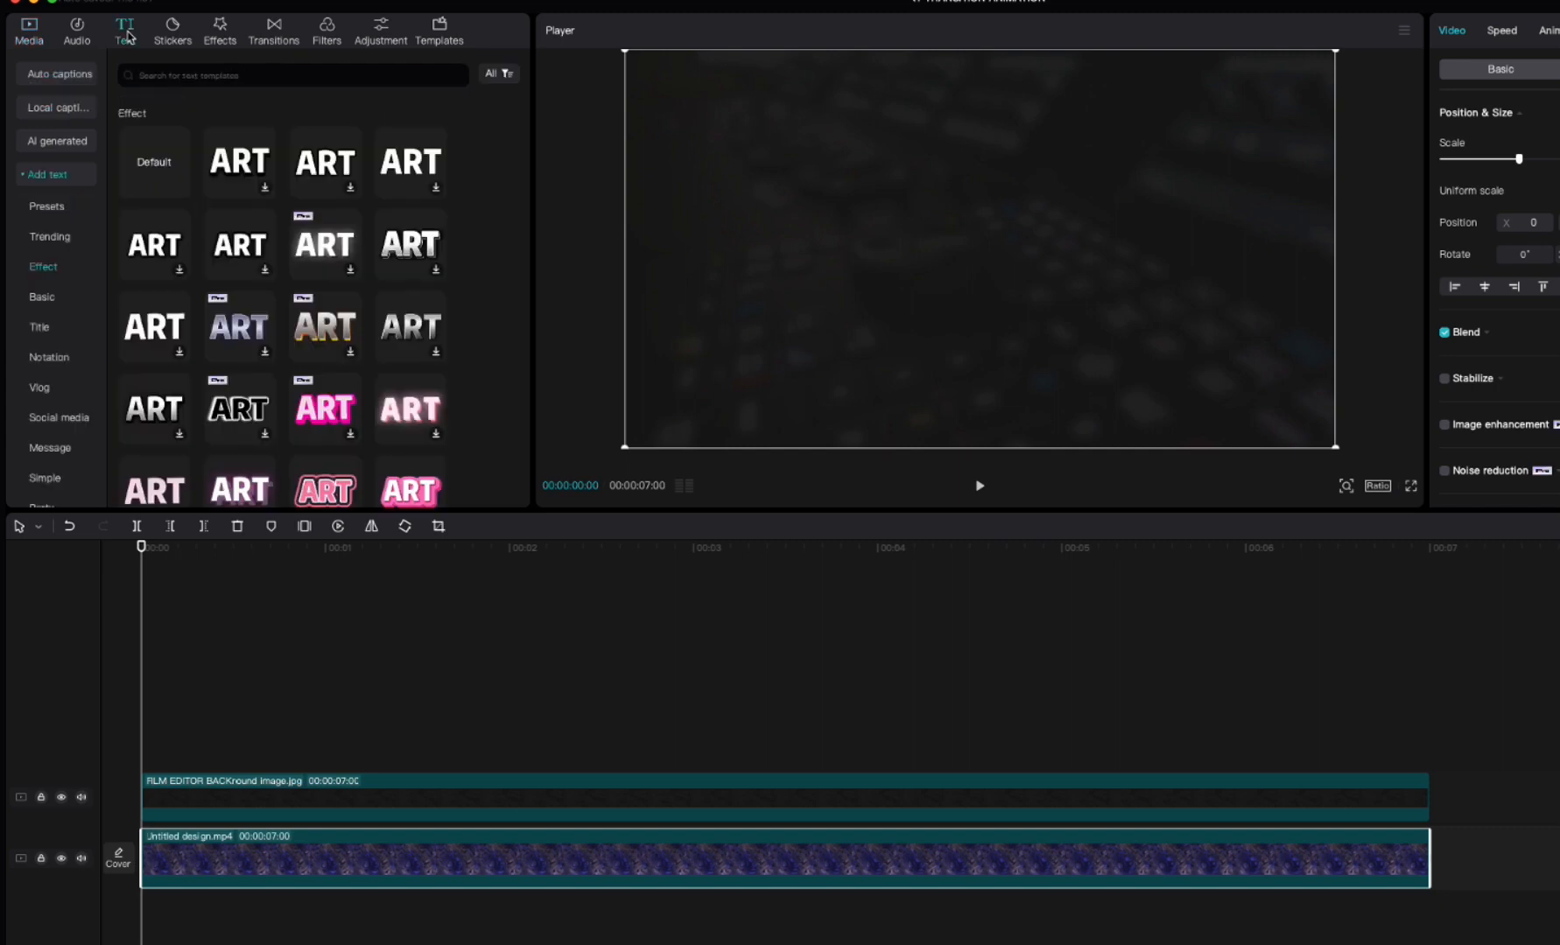
{"action": "left_click_drag", "start_coordinate": [129, 184], "coordinate": [137, 760]}
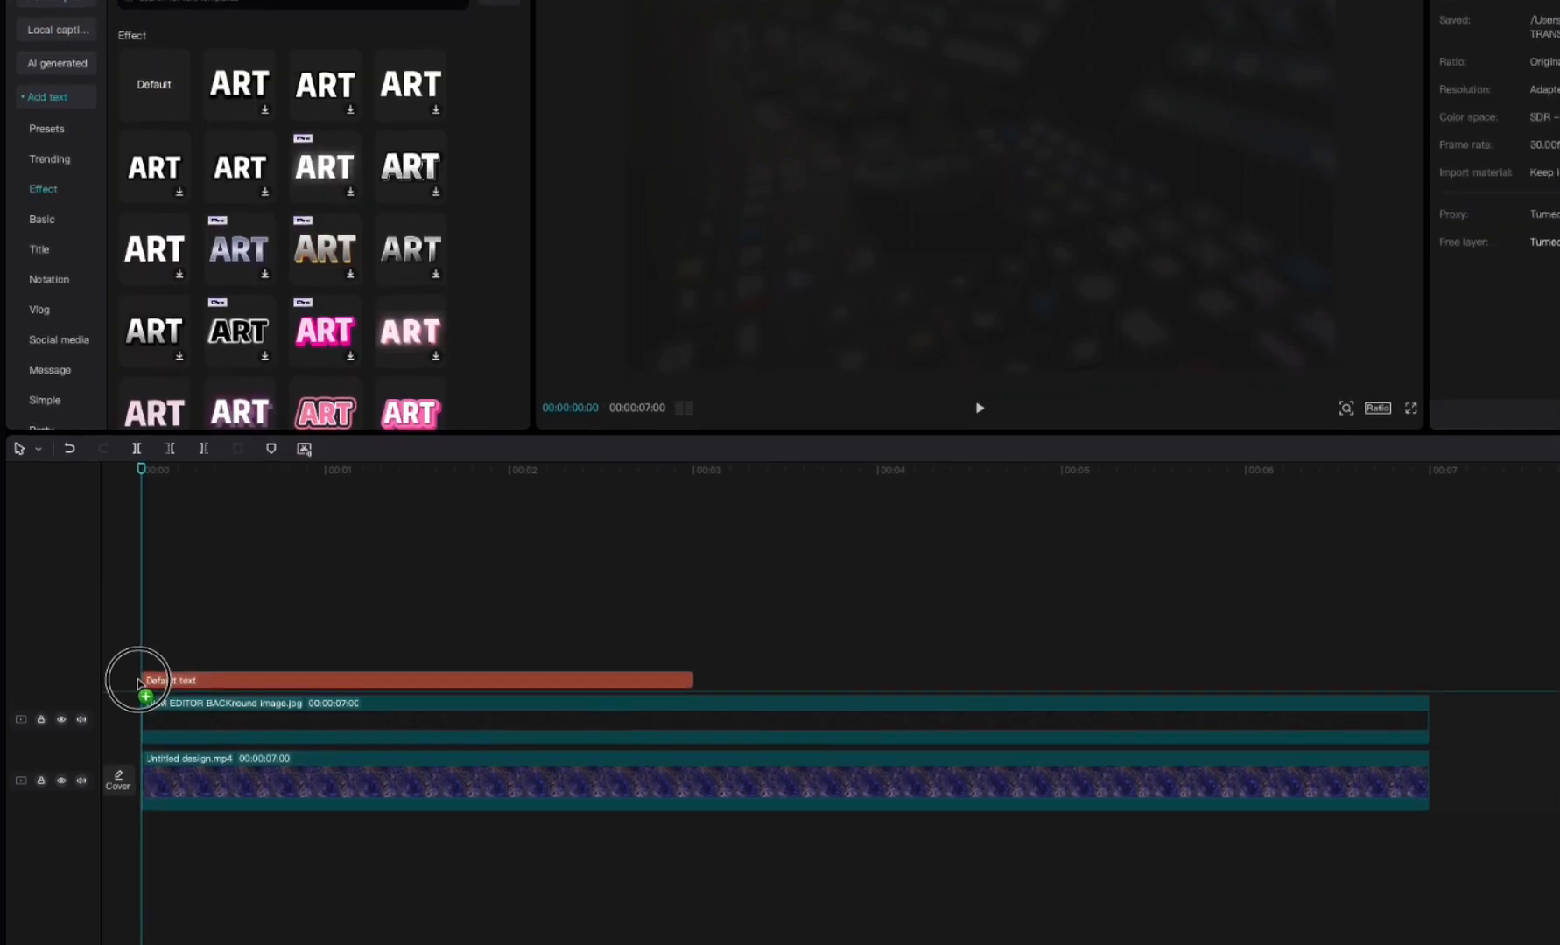
{"action": "left_click_drag", "start_coordinate": [137, 671], "coordinate": [140, 670]}
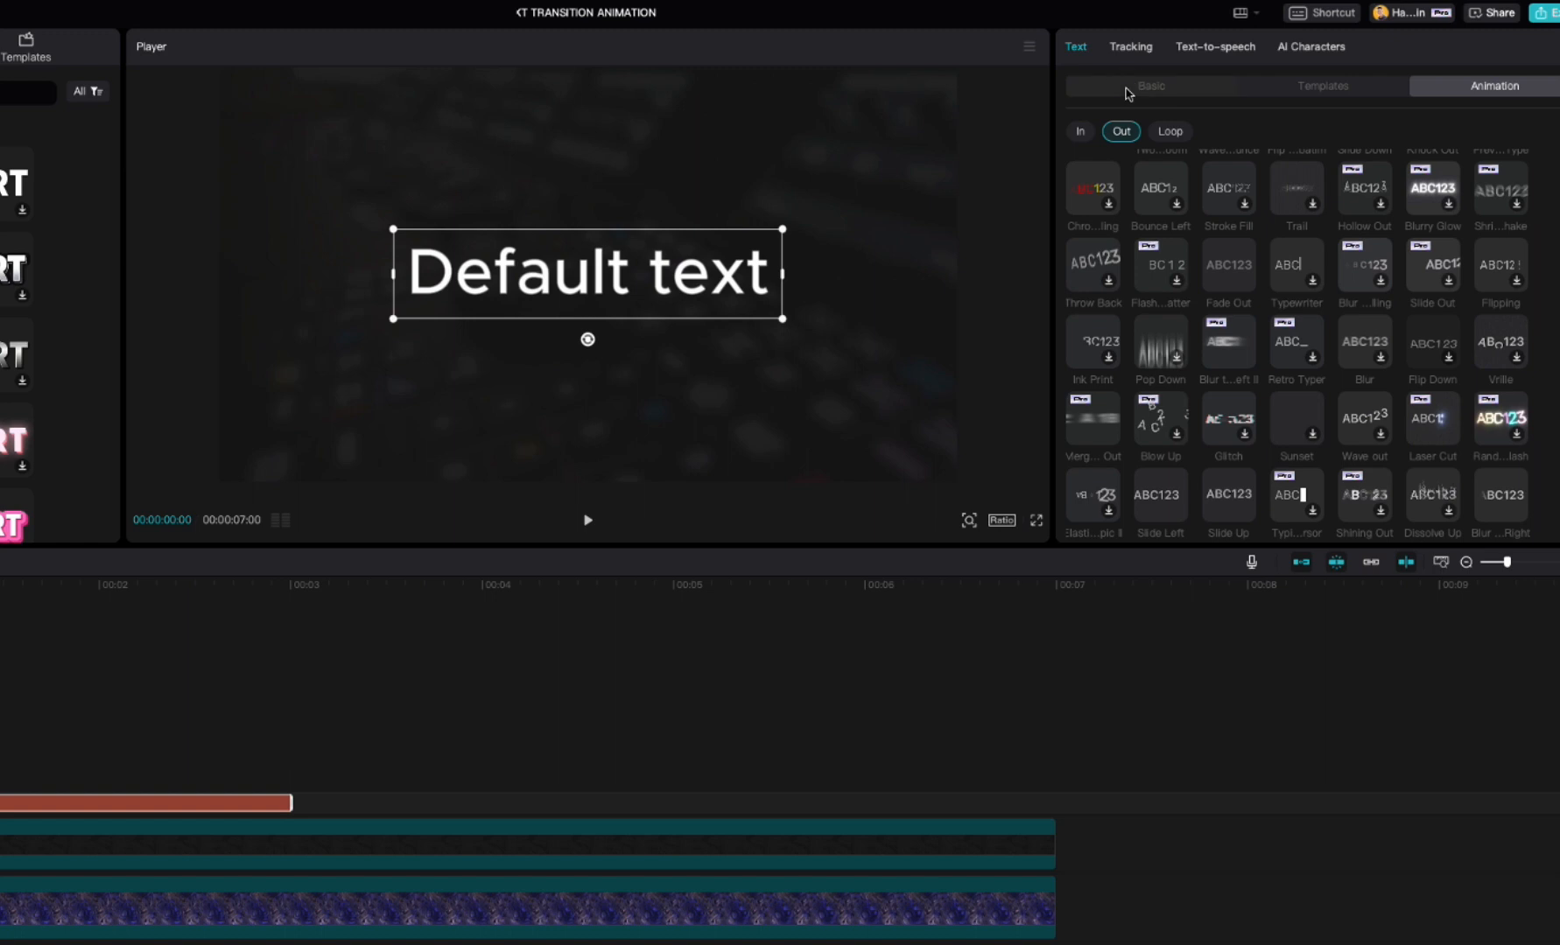
Replace the default wording of the new text clip with "Step 1:".
{"action": "left_click", "coordinate": [1138, 90]}
{"action": "left_click", "coordinate": [1157, 127]}
{"action": "type", "text": "S"}
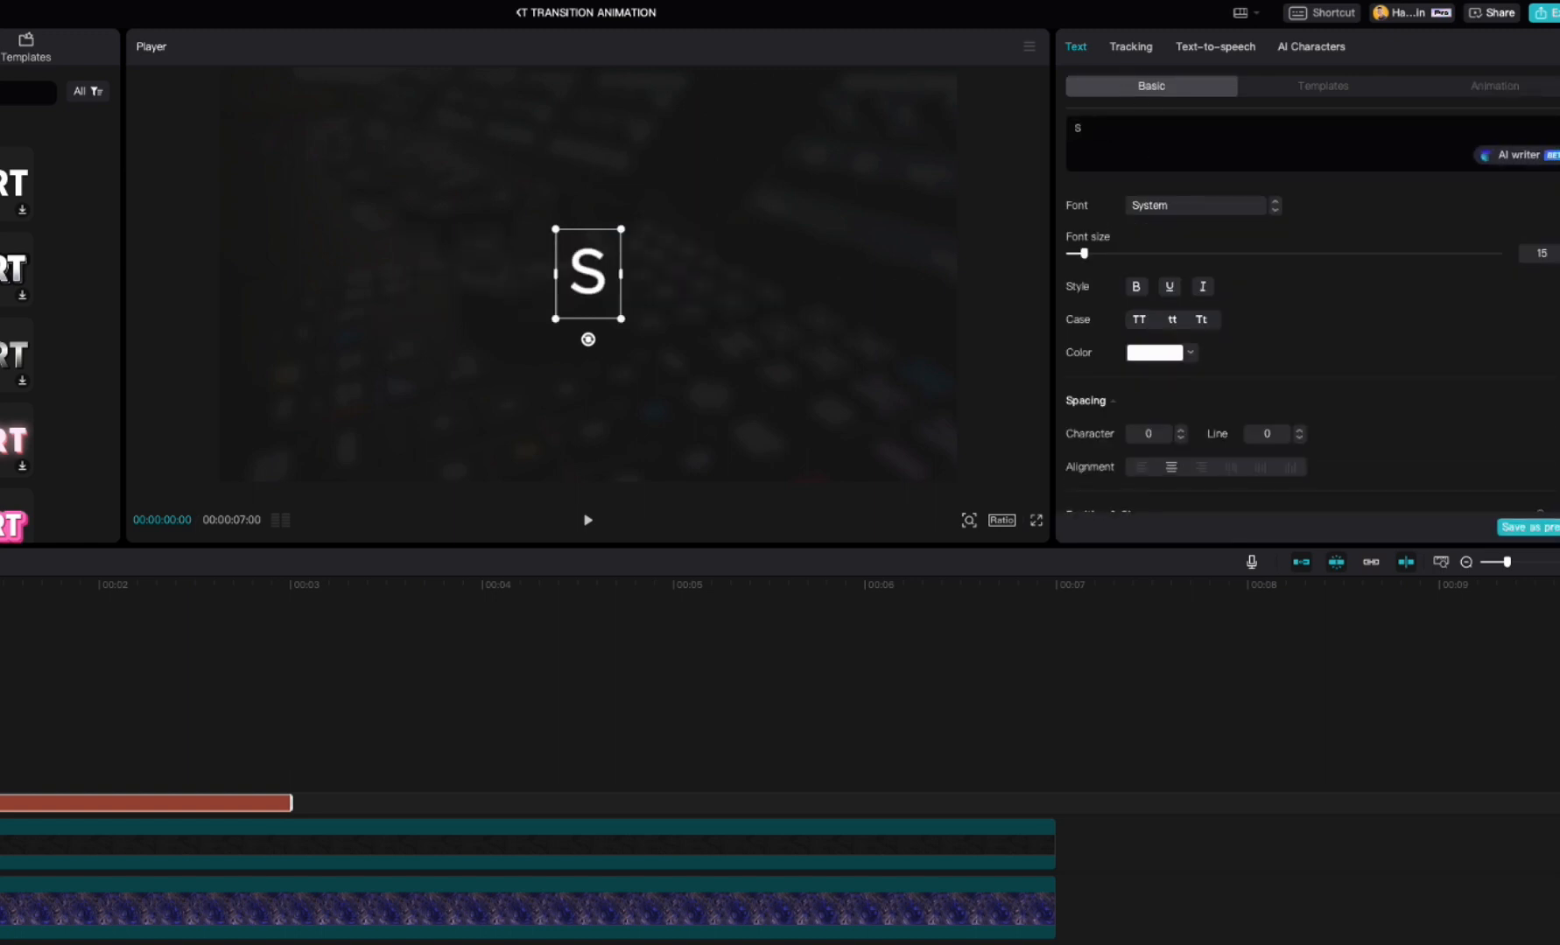
{"action": "type", "text": "tepj"}
{"action": "key", "text": "BackSpace"}
{"action": "type", "text": "1"}
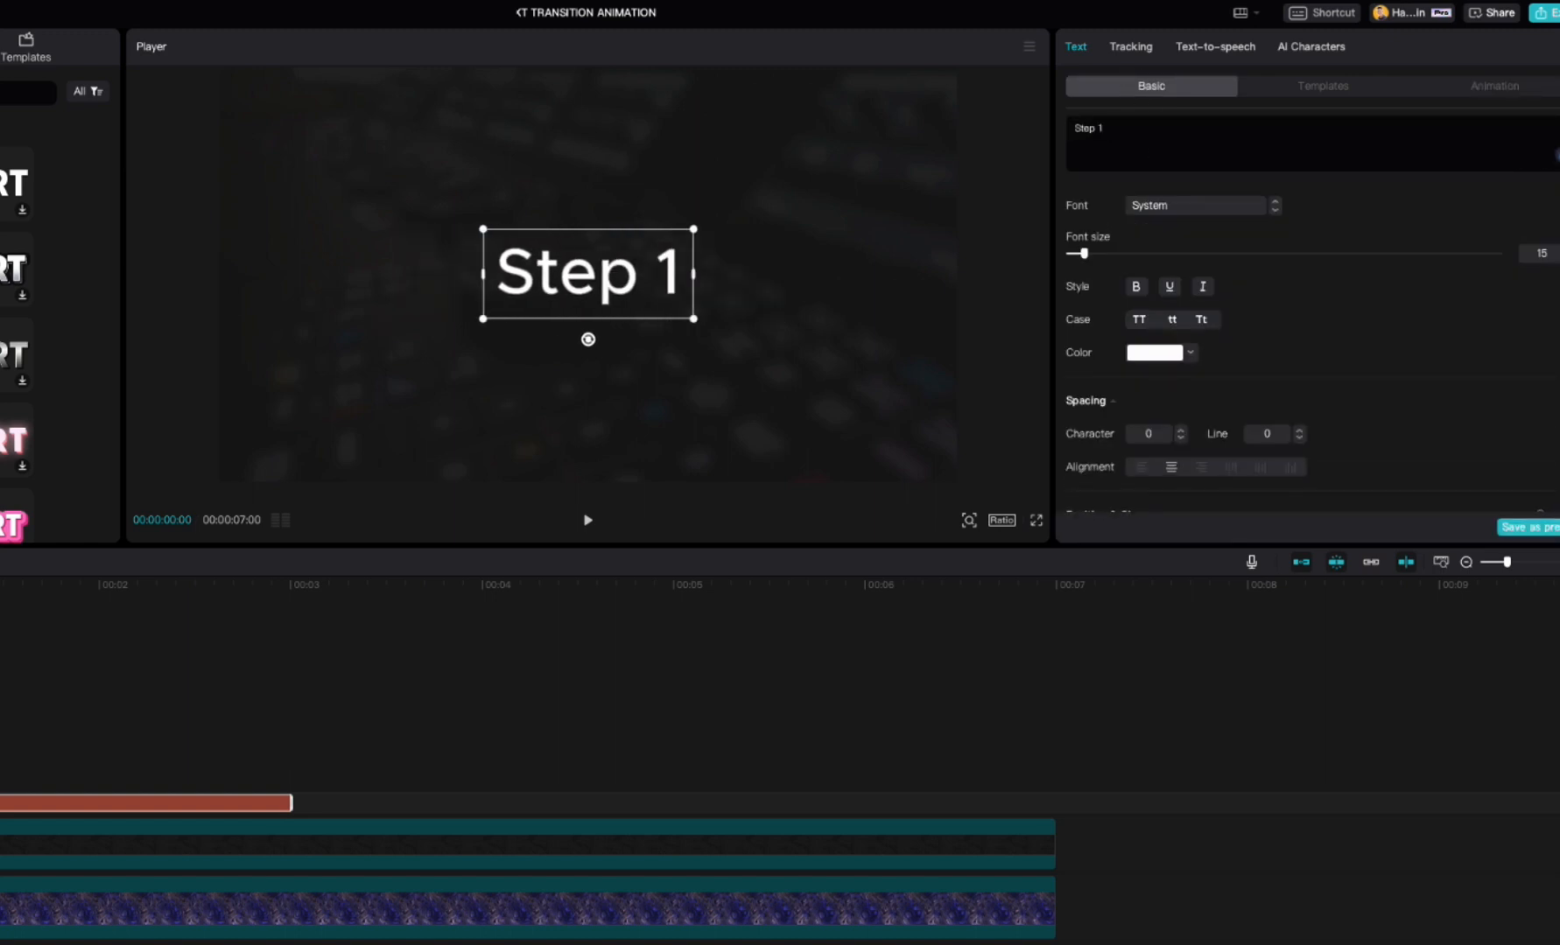
{"action": "type", "text": ":"}
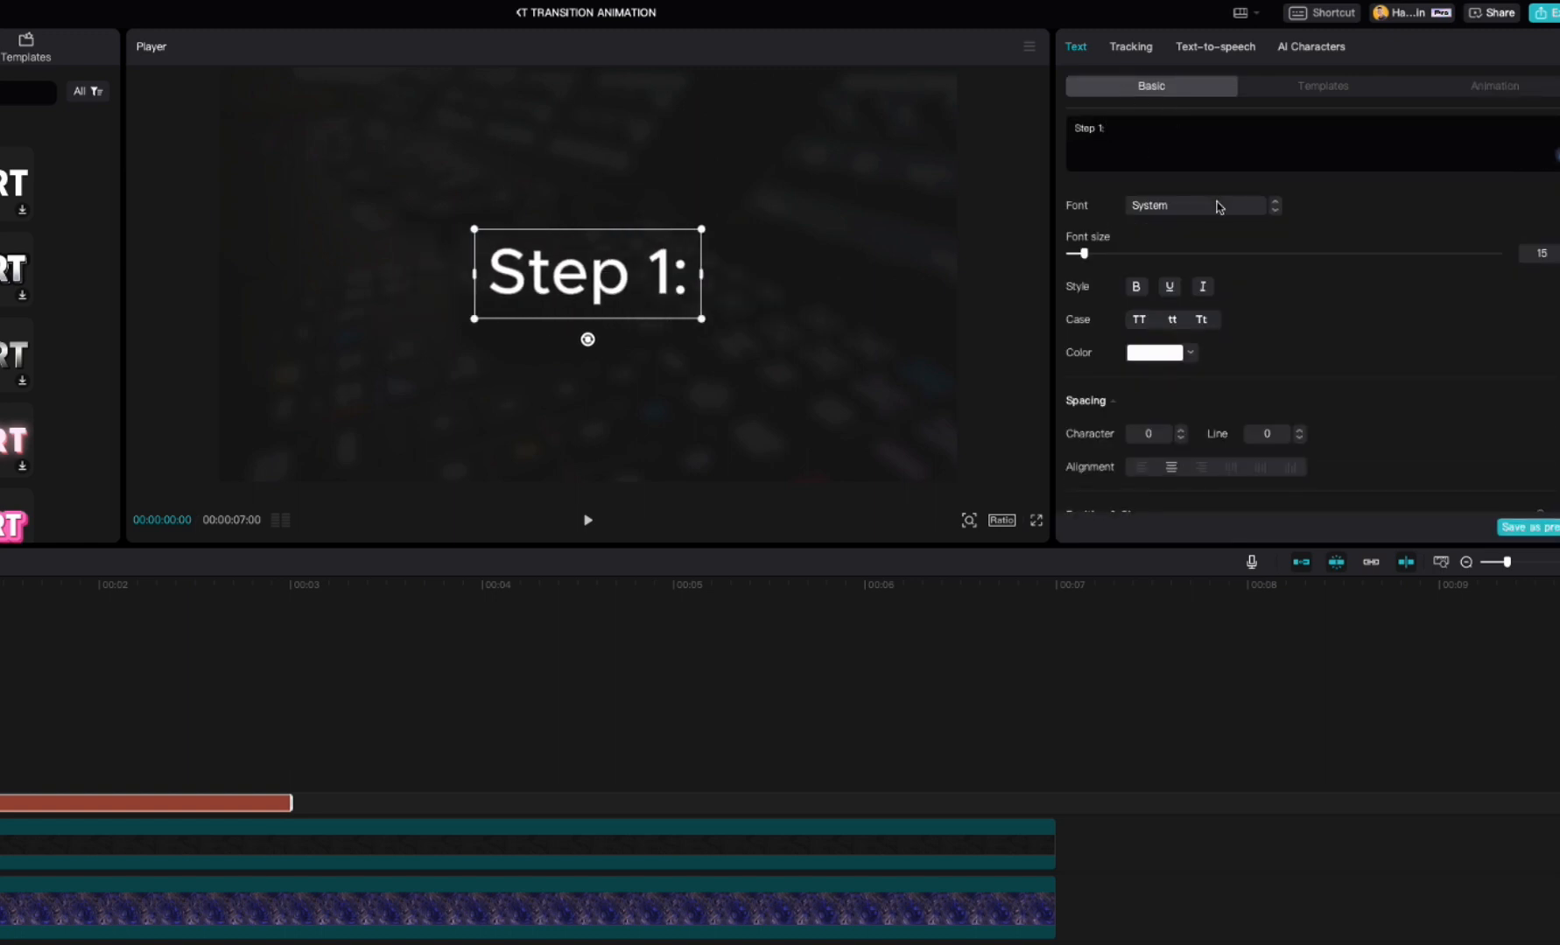
Set the "Step 1:" text to the Constane font at size 7 and move it toward the upper left of the video frame.
{"action": "left_click", "coordinate": [1218, 207]}
{"action": "scroll", "coordinate": [1213, 315], "scroll_direction": "up", "scroll_amount": 3}
{"action": "left_click", "coordinate": [1210, 336]}
{"action": "left_click", "coordinate": [1539, 259]}
{"action": "triple_click", "coordinate": [1540, 260]}
{"action": "triple_click", "coordinate": [1540, 260]}
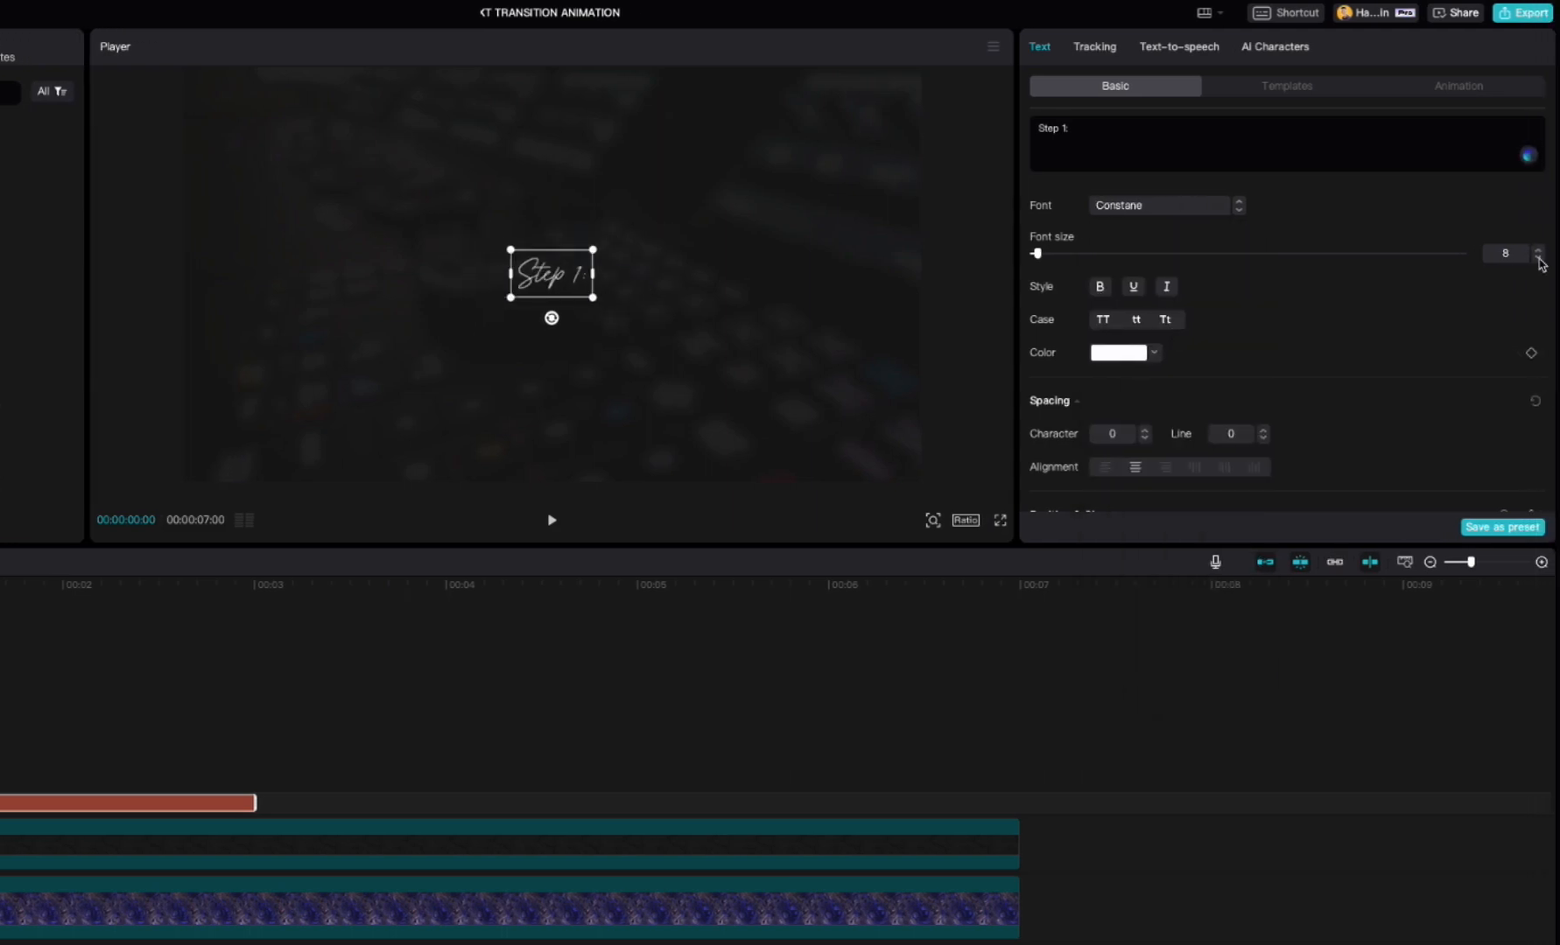
{"action": "left_click", "coordinate": [1539, 260]}
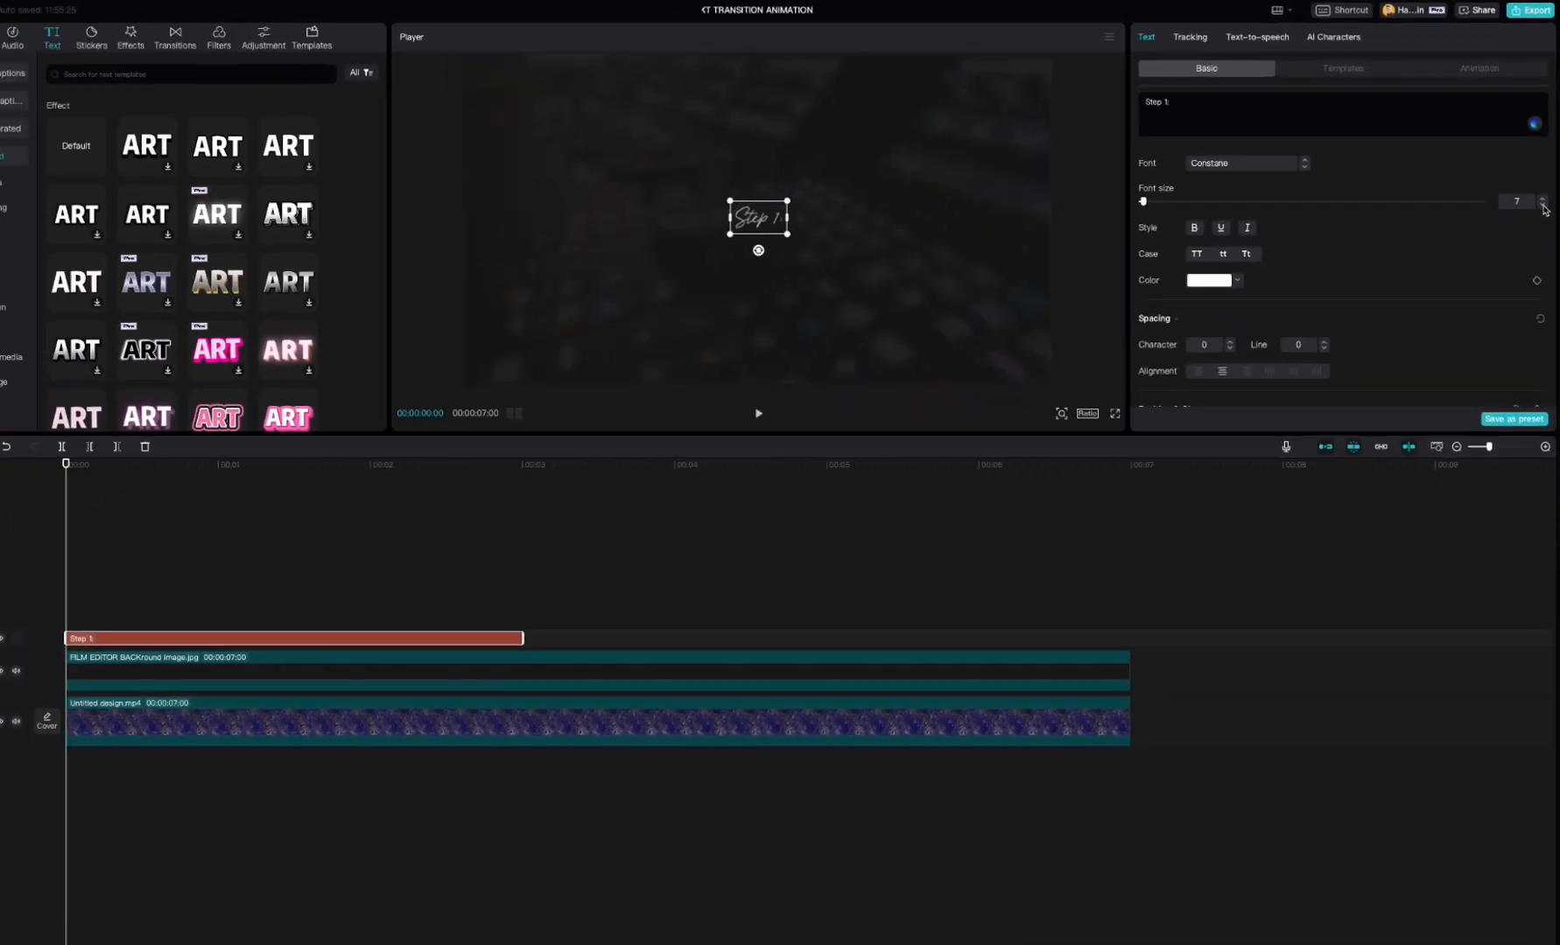
{"action": "left_click_drag", "start_coordinate": [787, 212], "coordinate": [587, 170]}
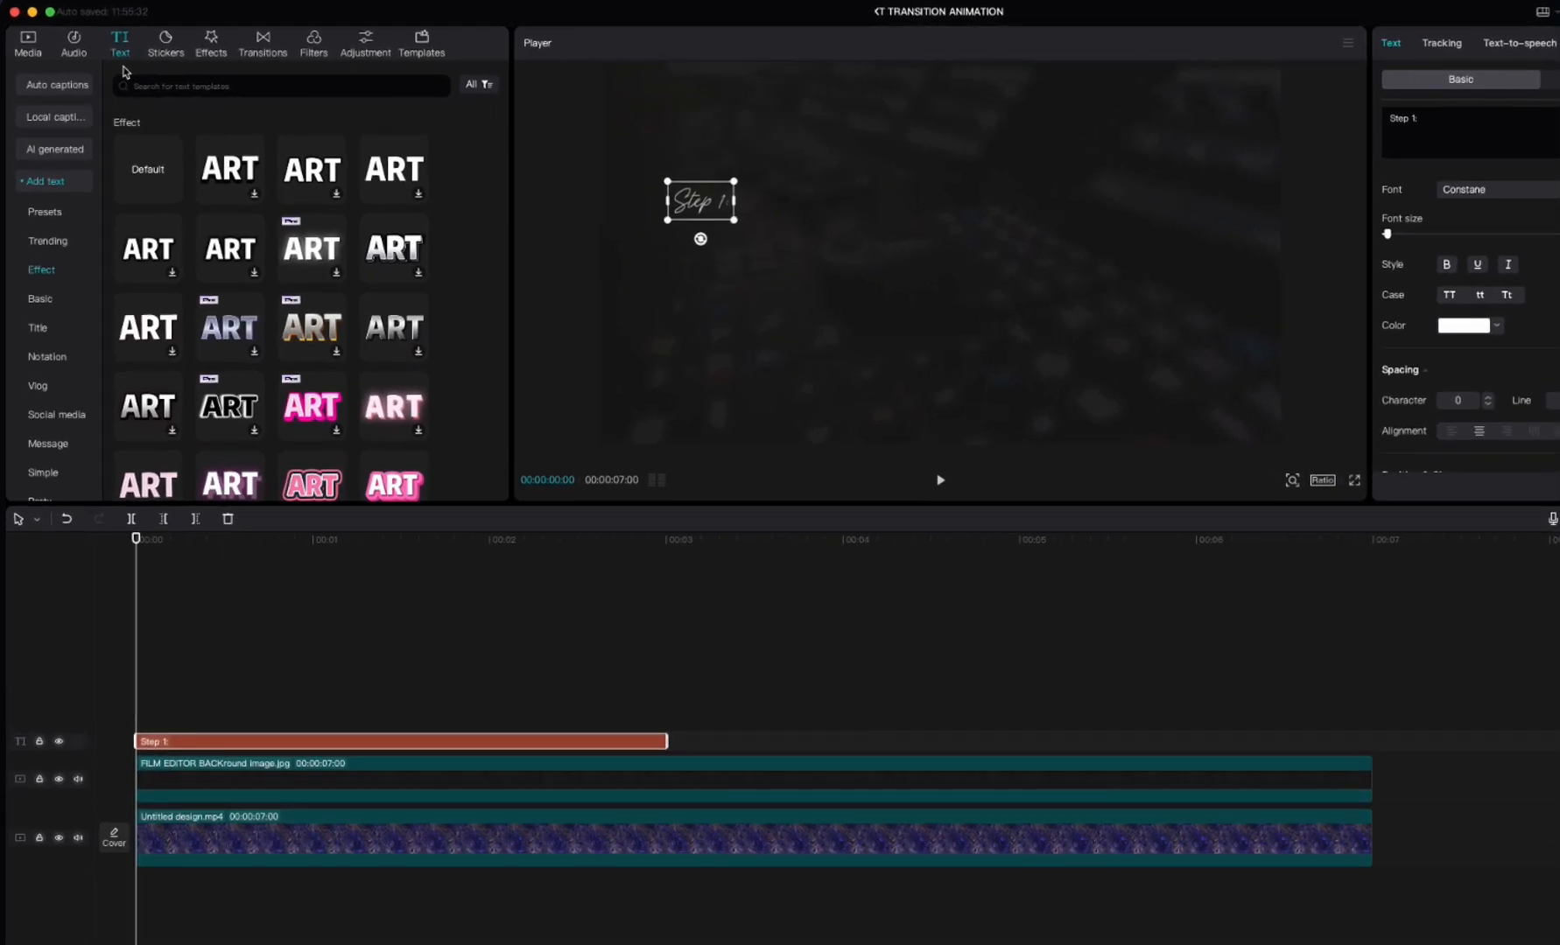
Add a second default text on a new track slightly after the start, reading "DIFFERENTIATE" in the Metropolis-Bd font.
{"action": "left_click_drag", "start_coordinate": [168, 191], "coordinate": [173, 666]}
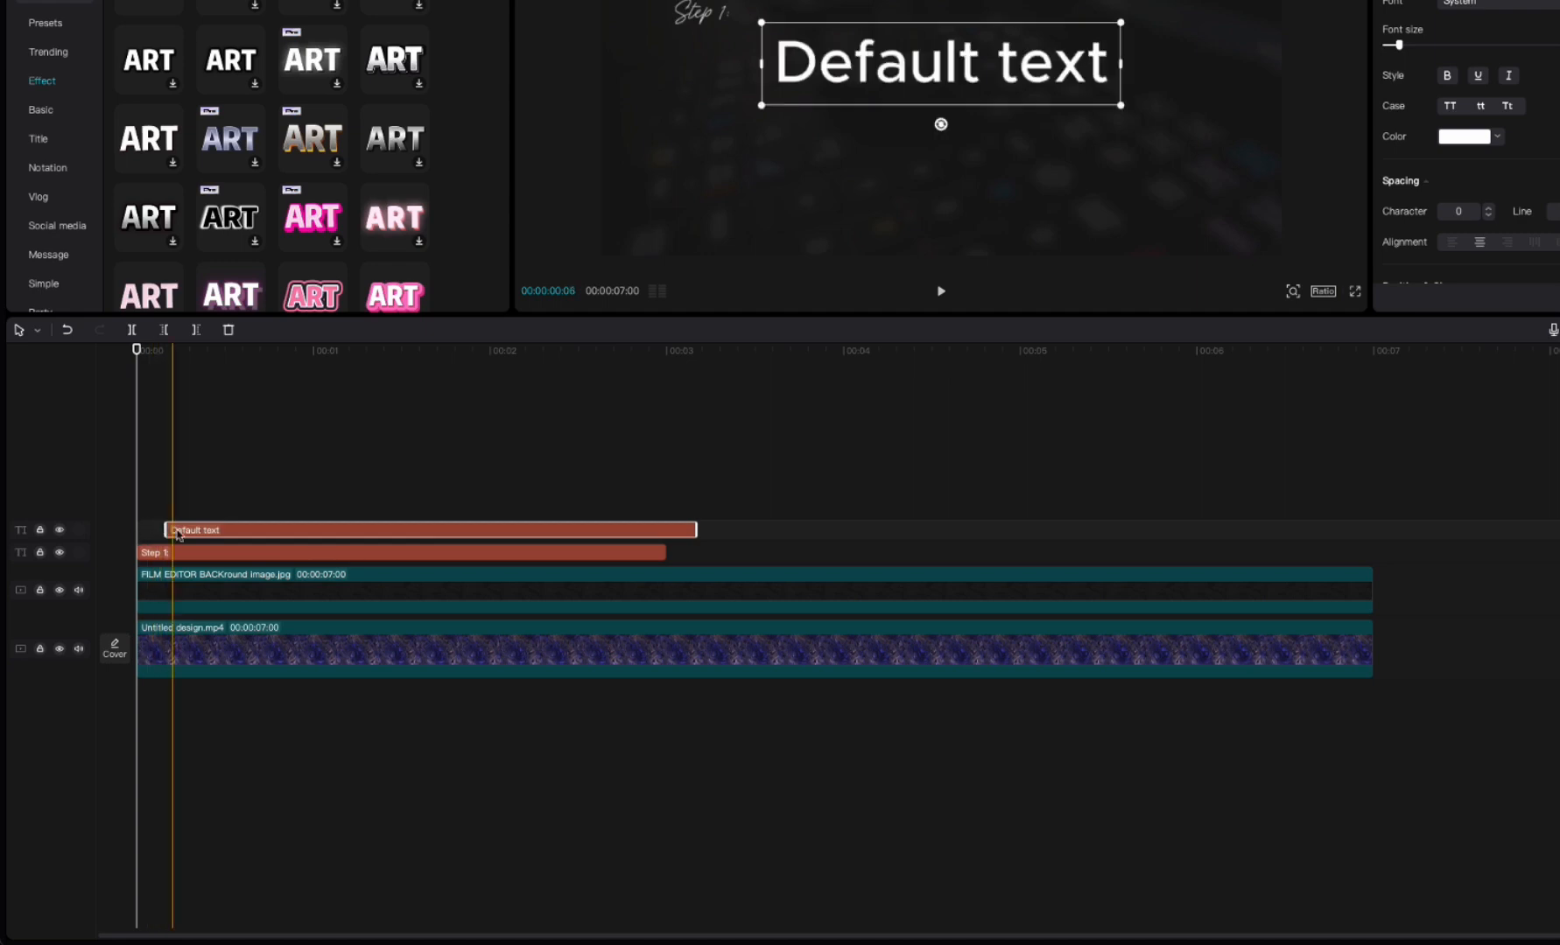
{"action": "left_click", "coordinate": [349, 530]}
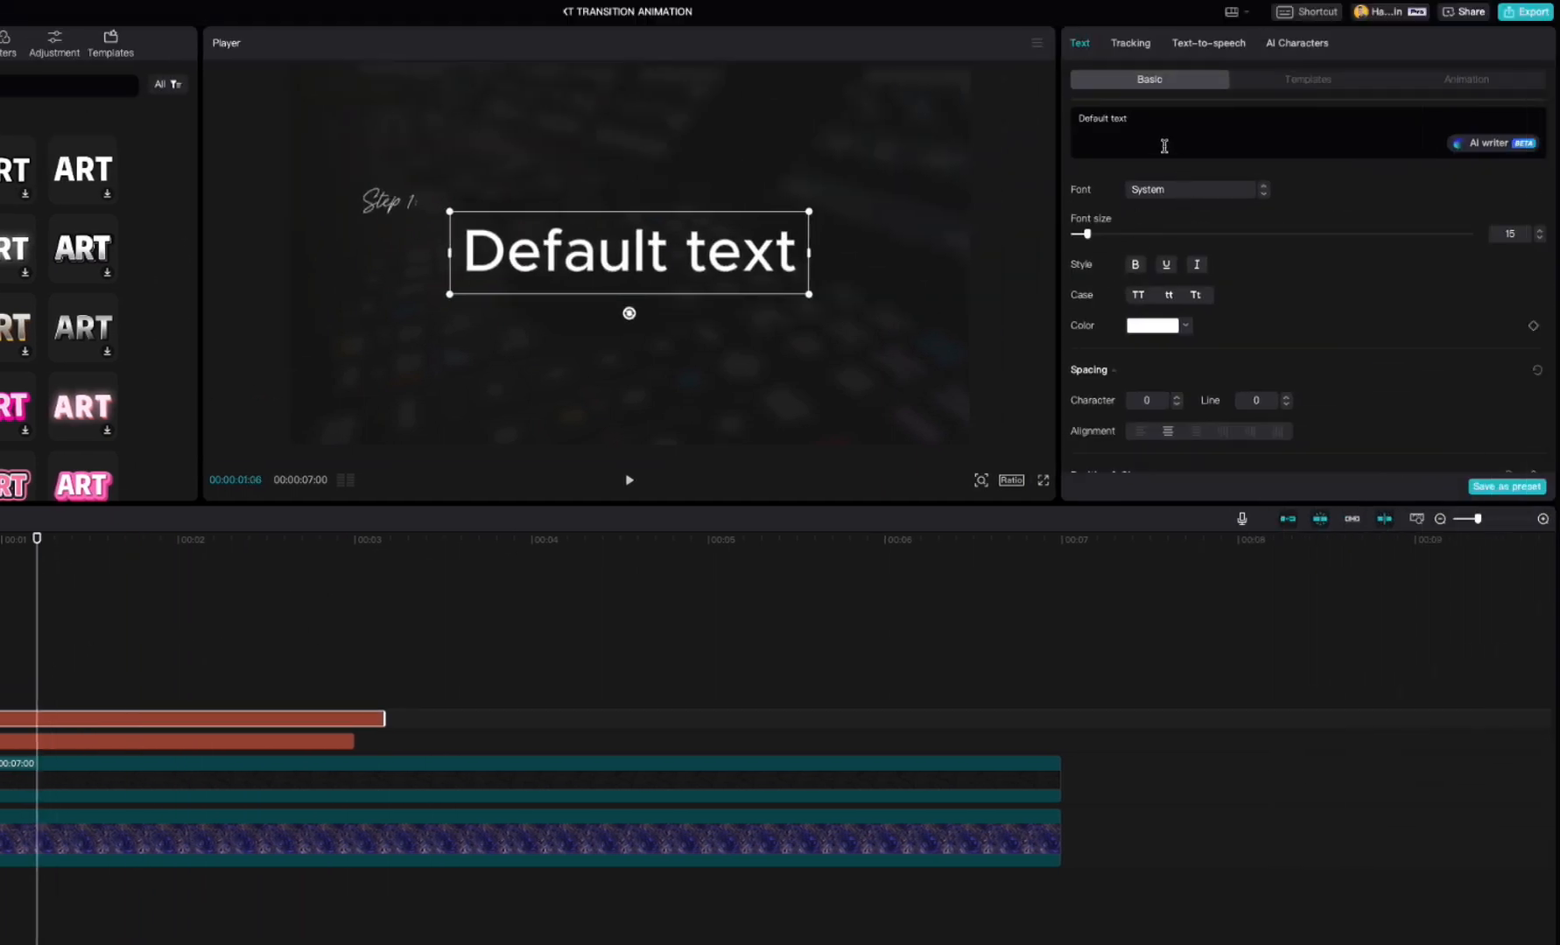
{"action": "triple_click", "coordinate": [1156, 120]}
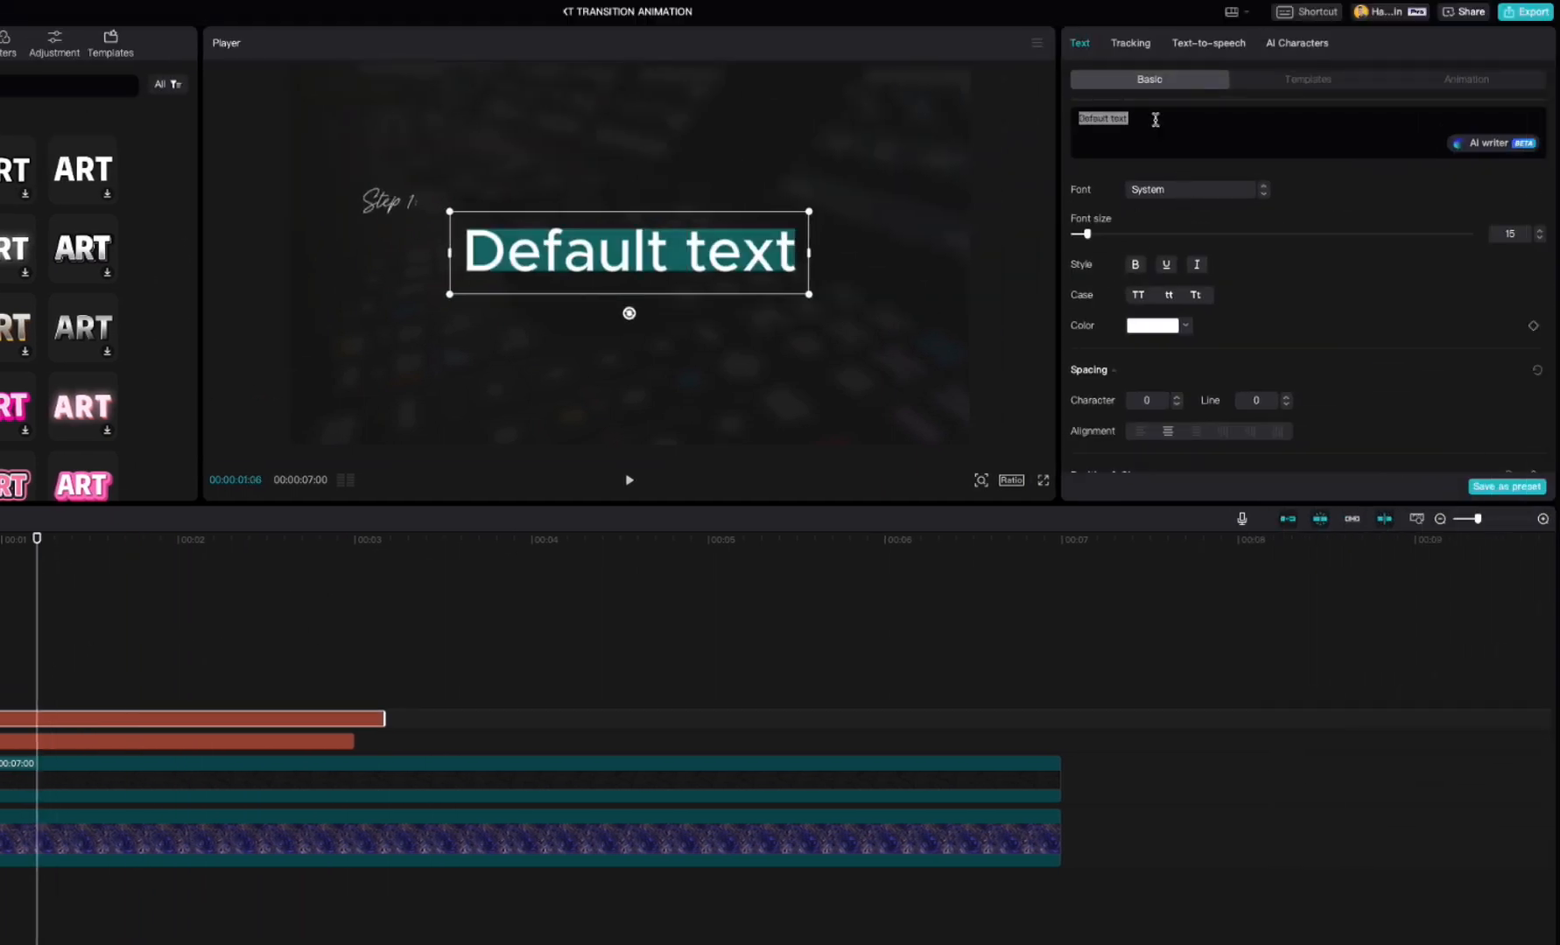
{"action": "type", "text": "DIFFERENTIATE"}
{"action": "left_click", "coordinate": [1204, 198]}
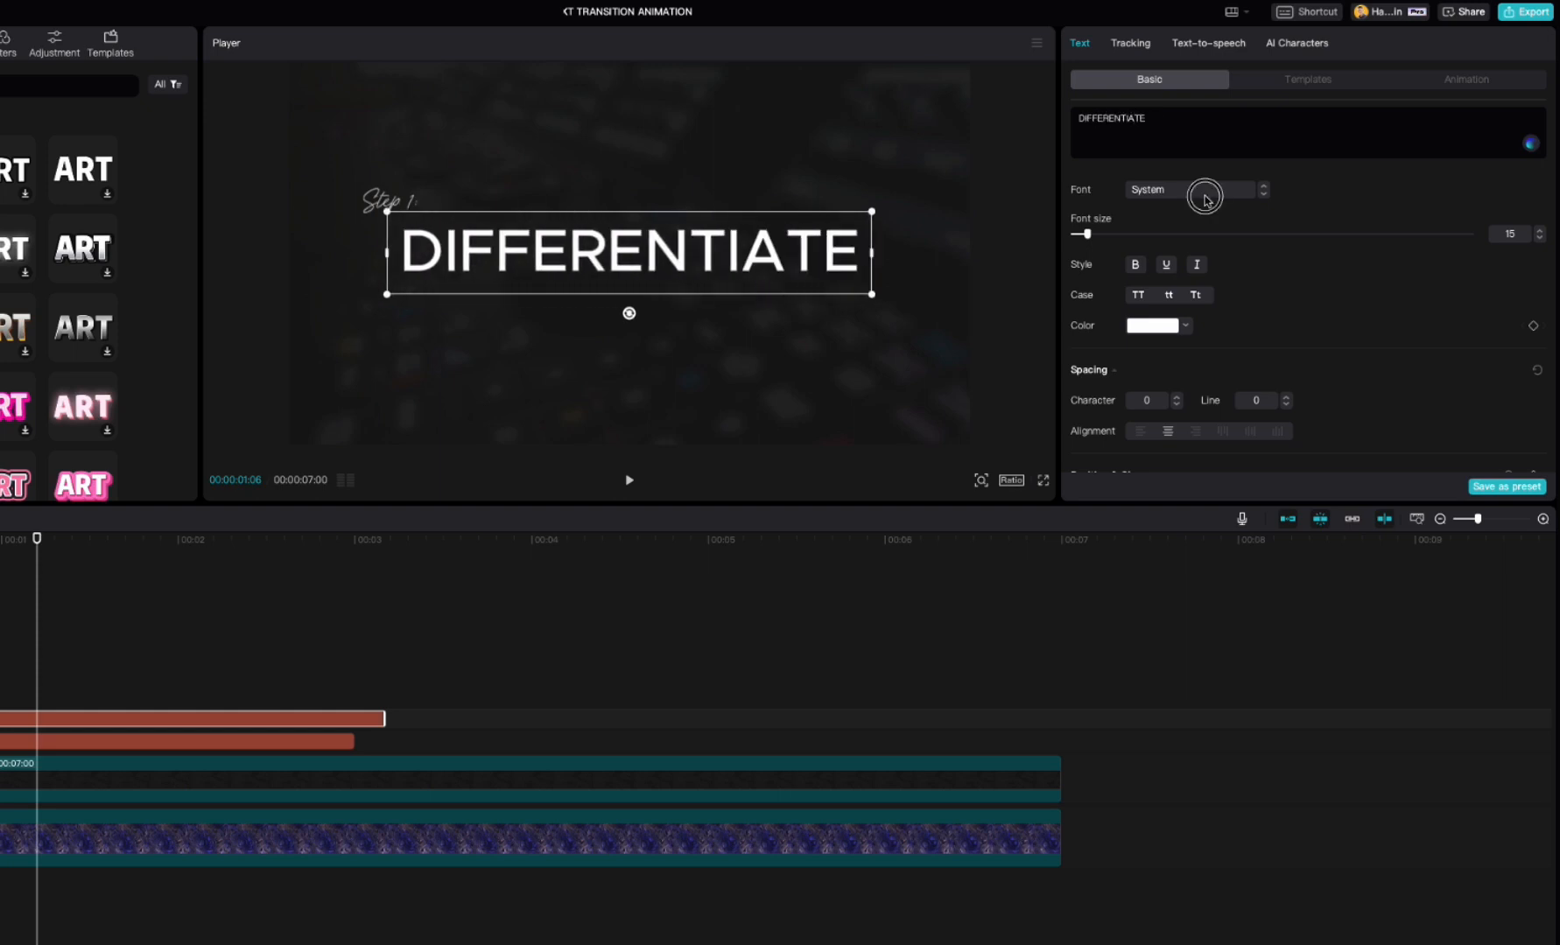
{"action": "scroll", "coordinate": [1173, 342], "scroll_direction": "up", "scroll_amount": 1}
{"action": "left_click", "coordinate": [1173, 339]}
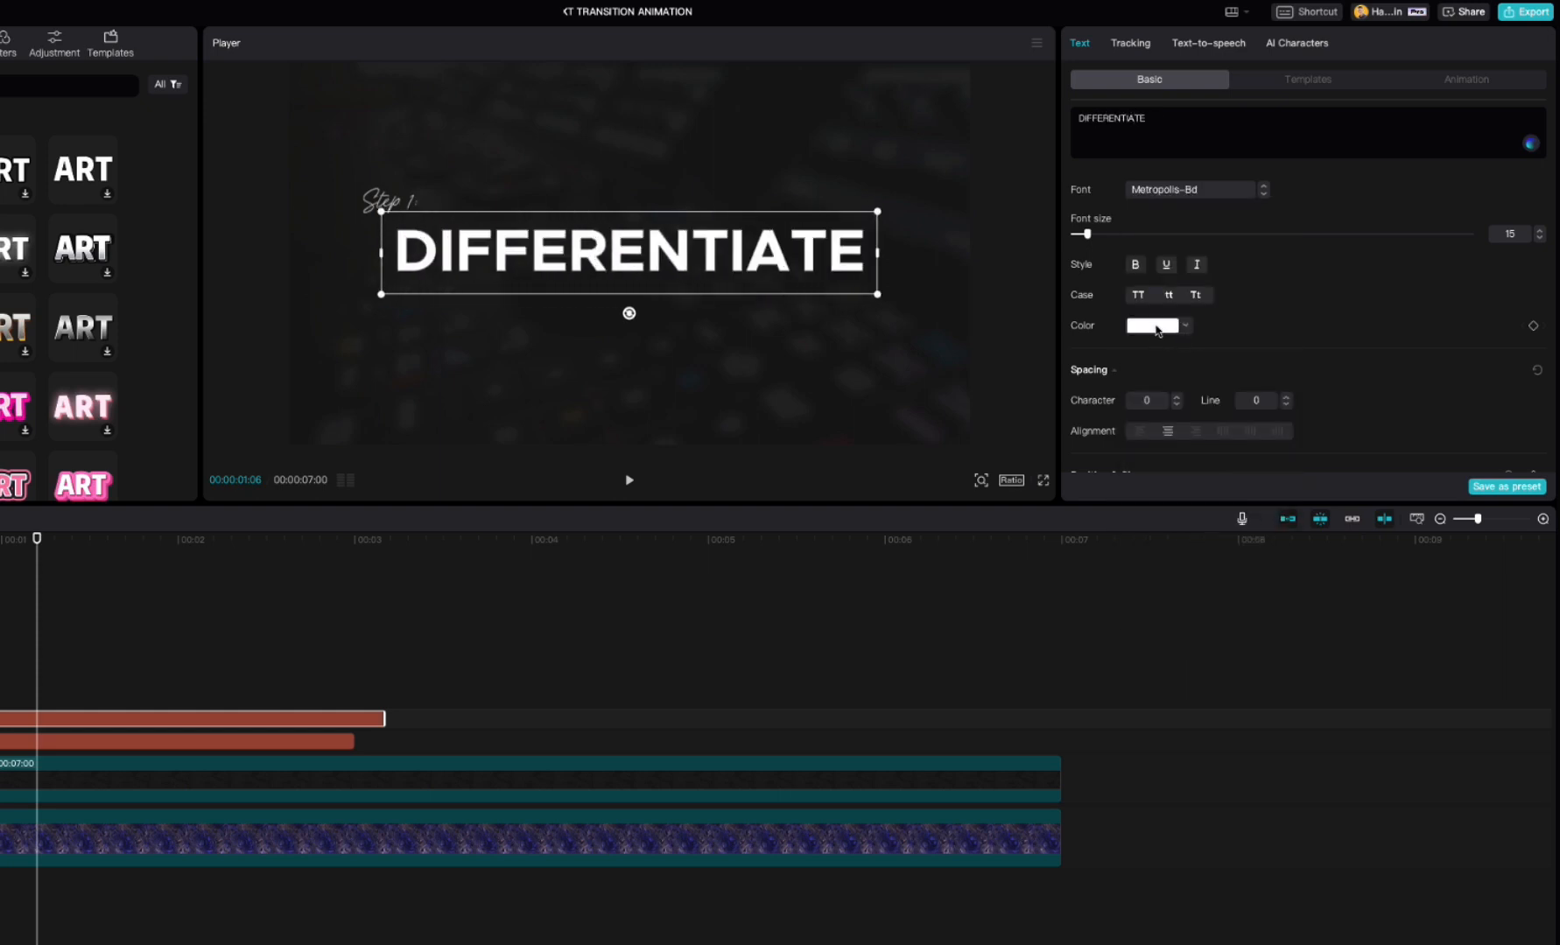
Color the "DIFFERENTIATE" text bright green (5BFF00) and extend its clip to the 7-second mark.
{"action": "left_click", "coordinate": [1156, 326]}
{"action": "left_click_drag", "start_coordinate": [1250, 375], "coordinate": [1269, 348]}
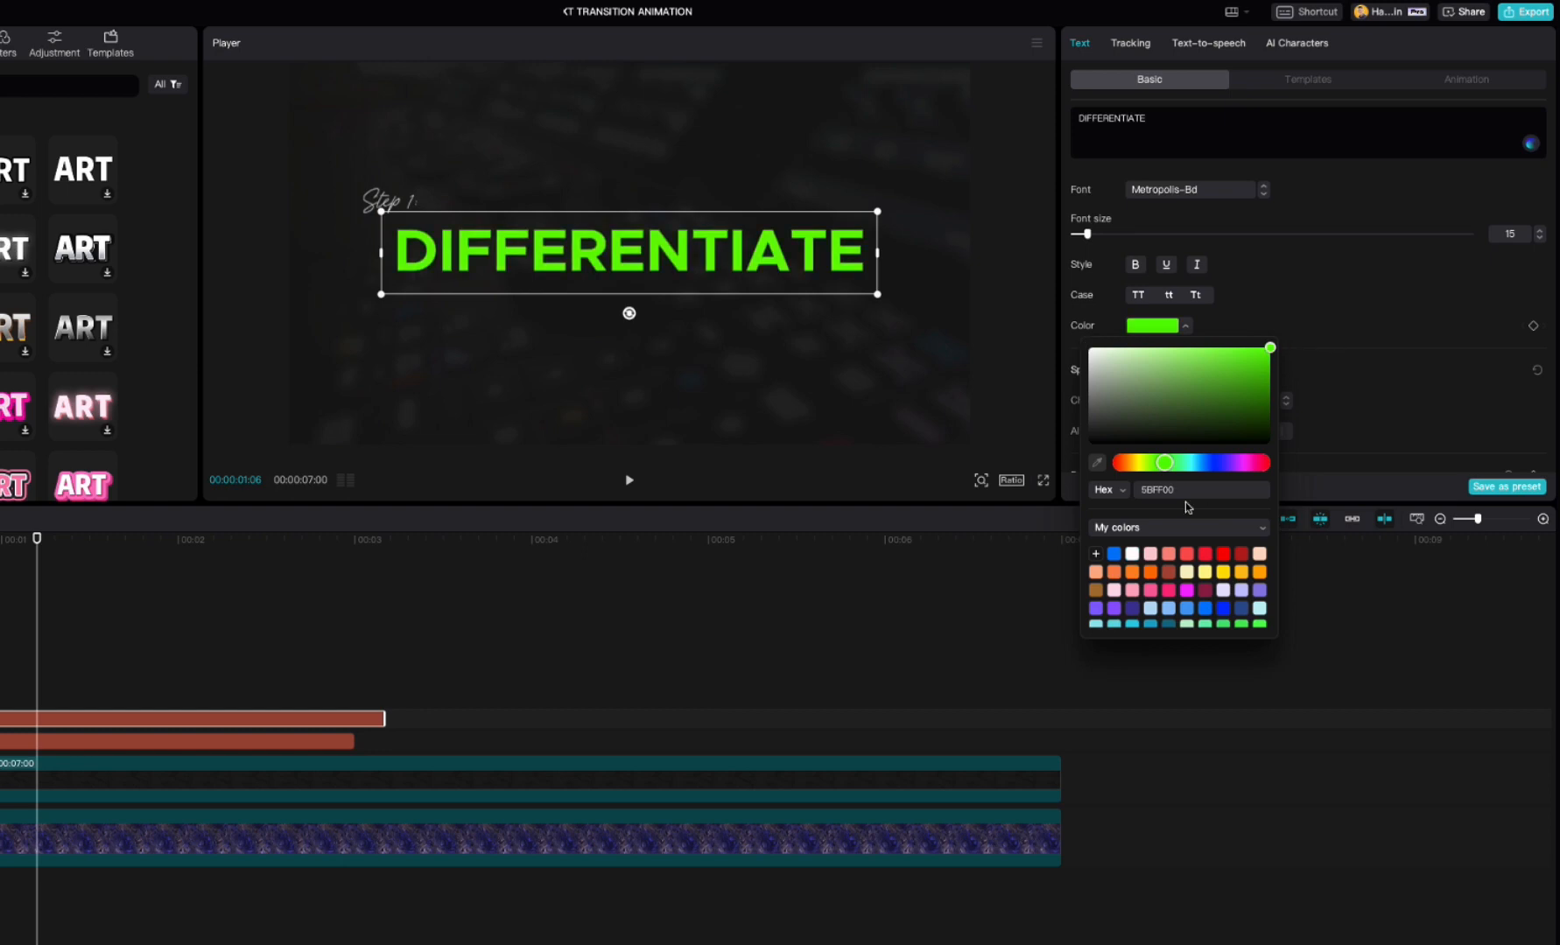
{"action": "double_click", "coordinate": [1173, 491]}
{"action": "left_click", "coordinate": [1339, 302]}
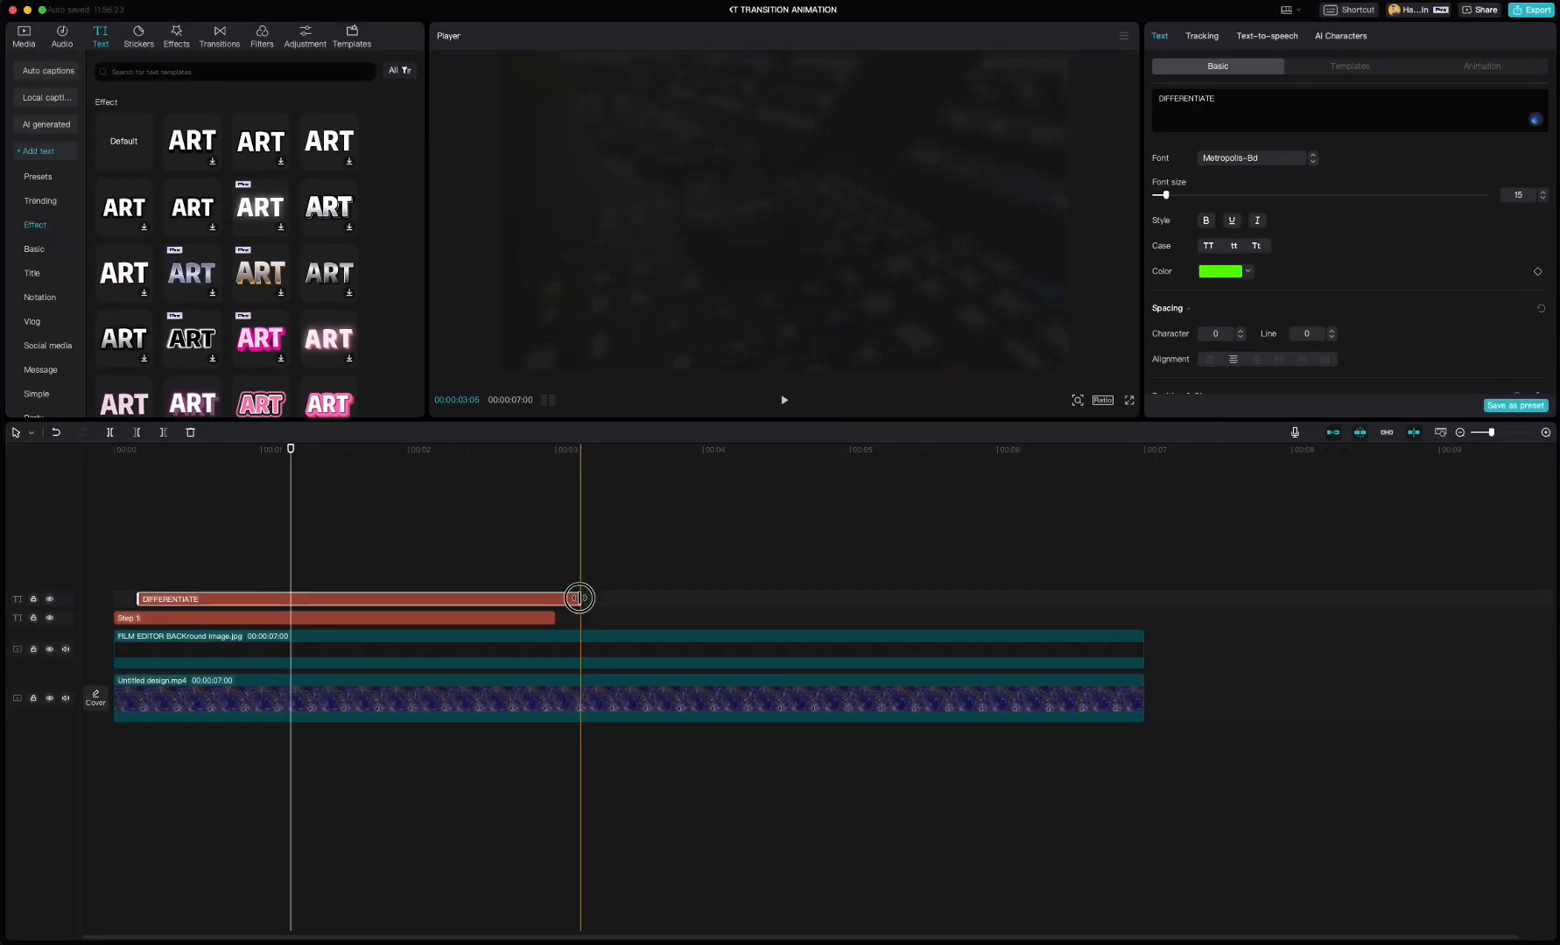
{"action": "left_click_drag", "start_coordinate": [579, 600], "coordinate": [1143, 609]}
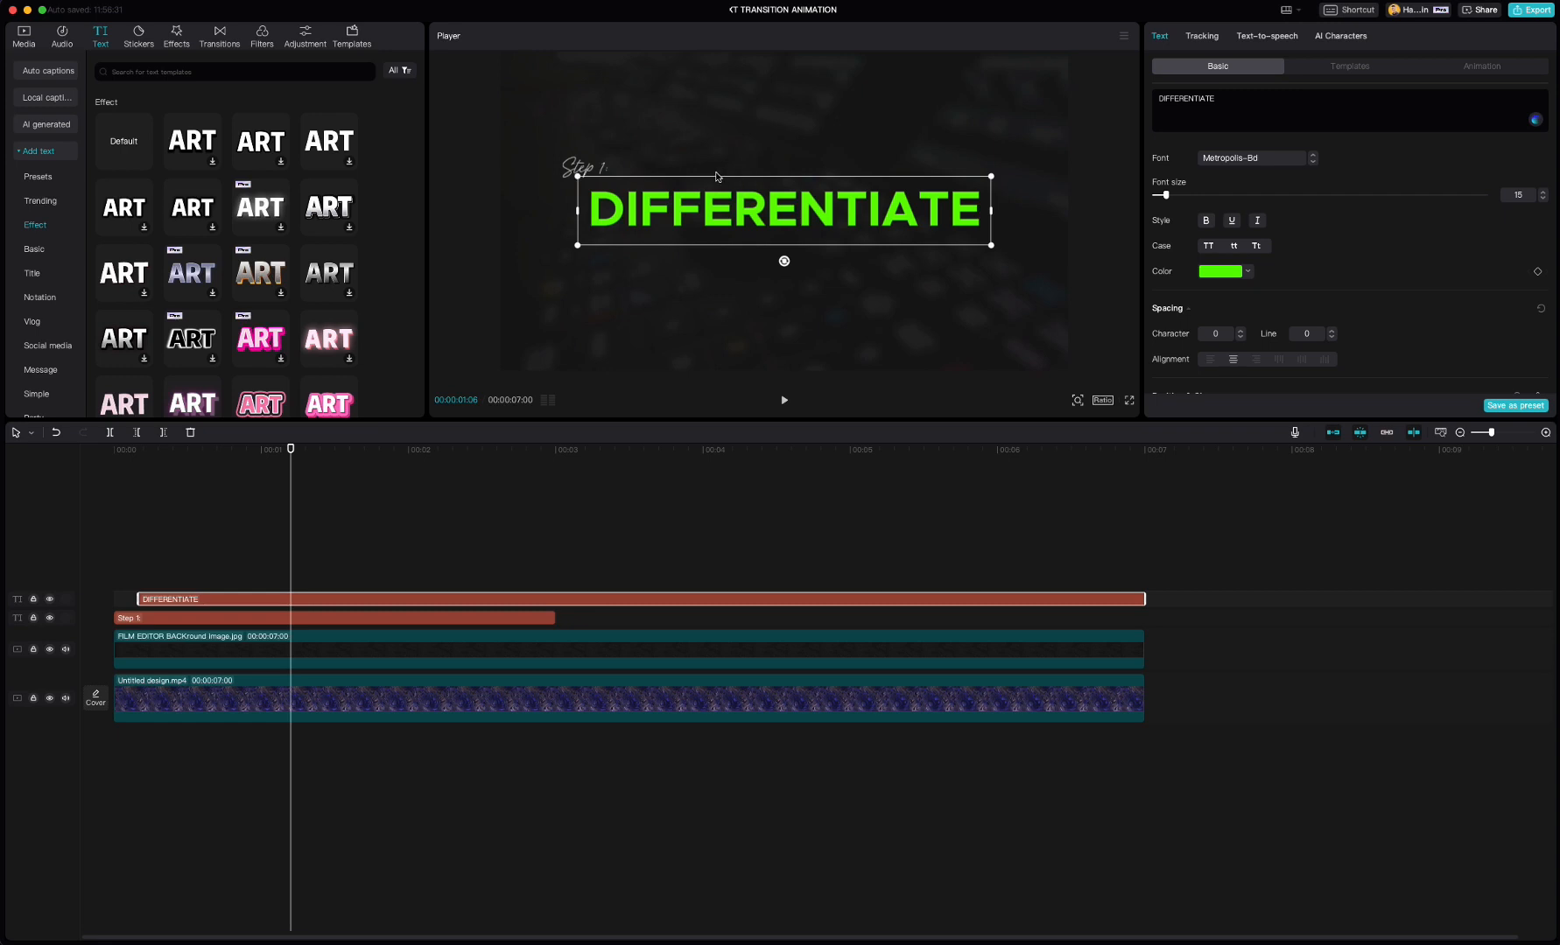
Duplicate the "Step 1:" text onto a track above as "You just want to be" and align both script texts above the beginning of "DIFFERENTIATE".
{"action": "left_click", "coordinate": [226, 618]}
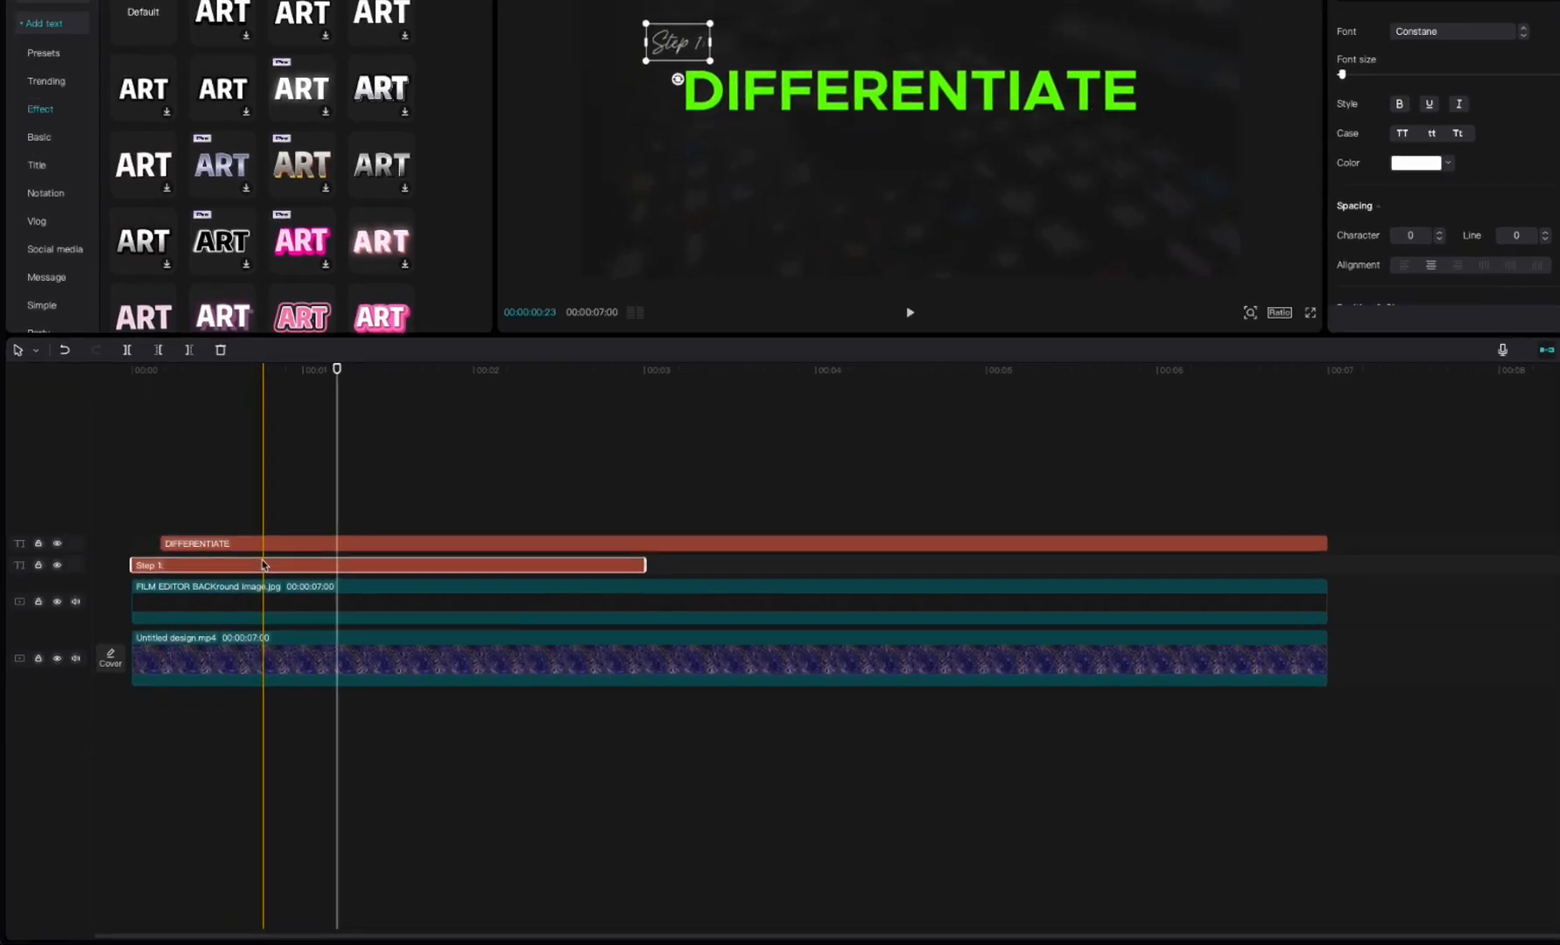
{"action": "left_click_drag", "start_coordinate": [282, 535], "coordinate": [395, 490]}
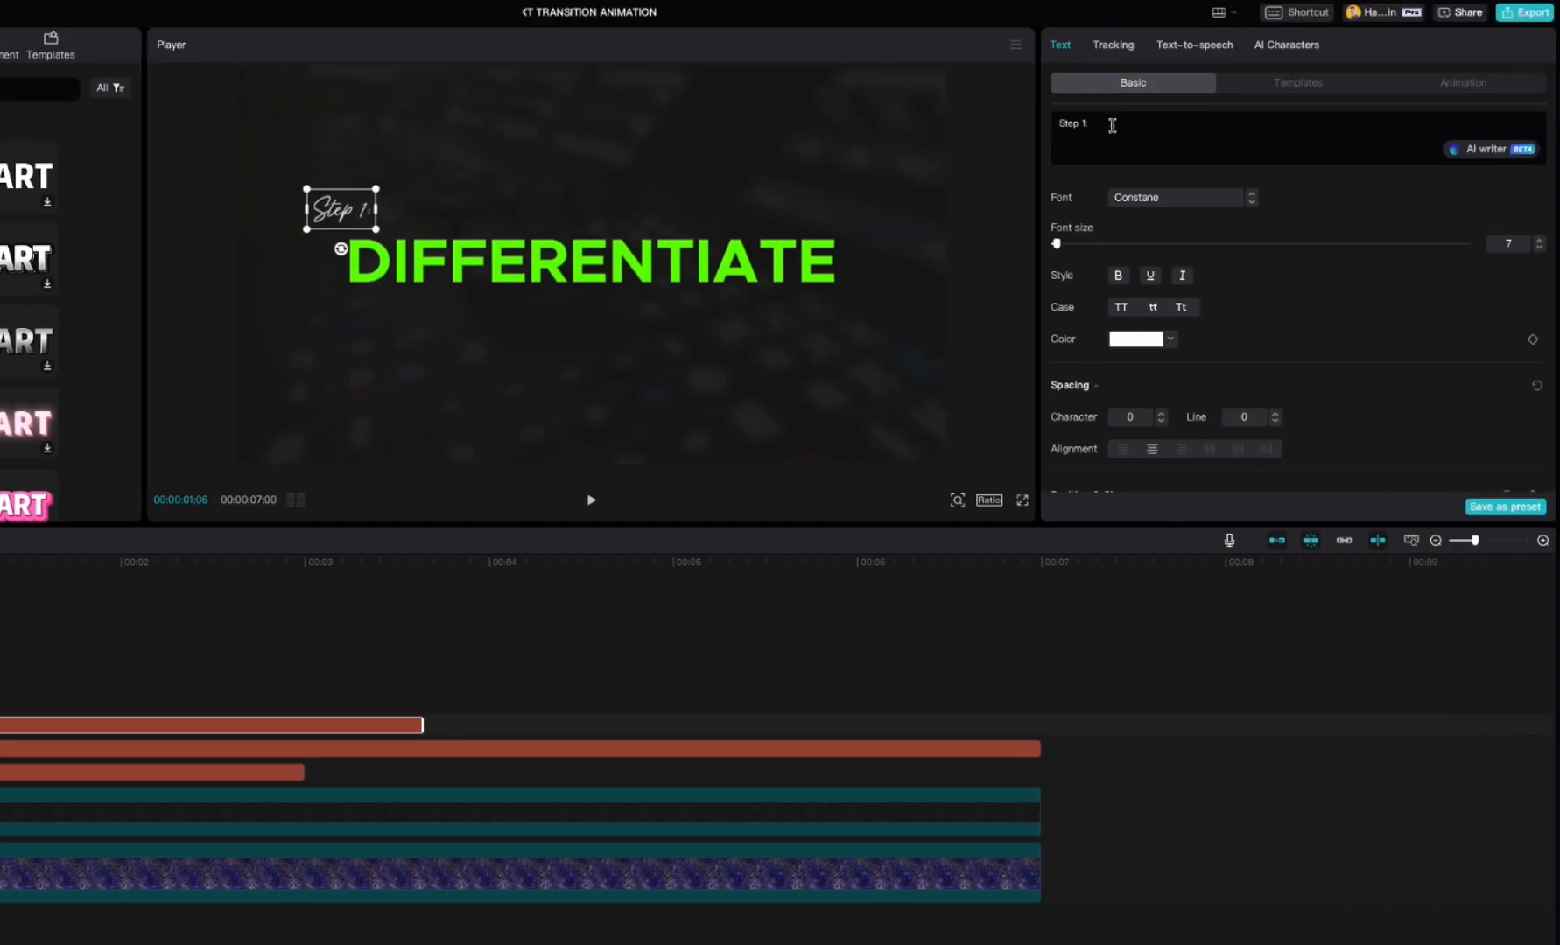
{"action": "left_click", "coordinate": [1112, 126]}
{"action": "type", "text": "You just want to be"}
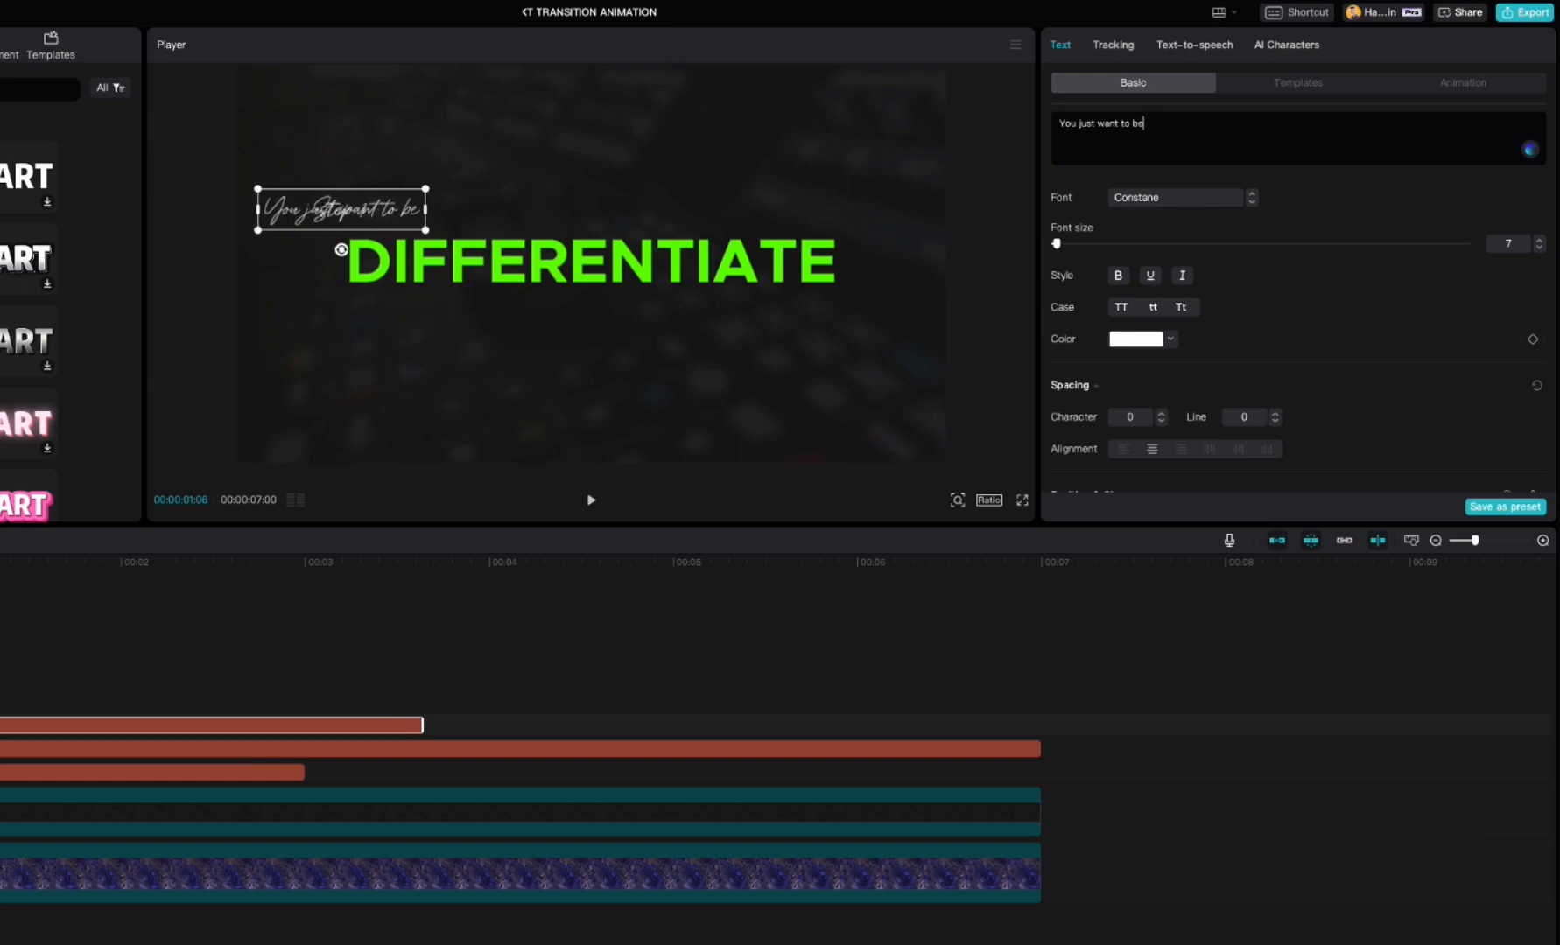
{"action": "left_click", "coordinate": [350, 215]}
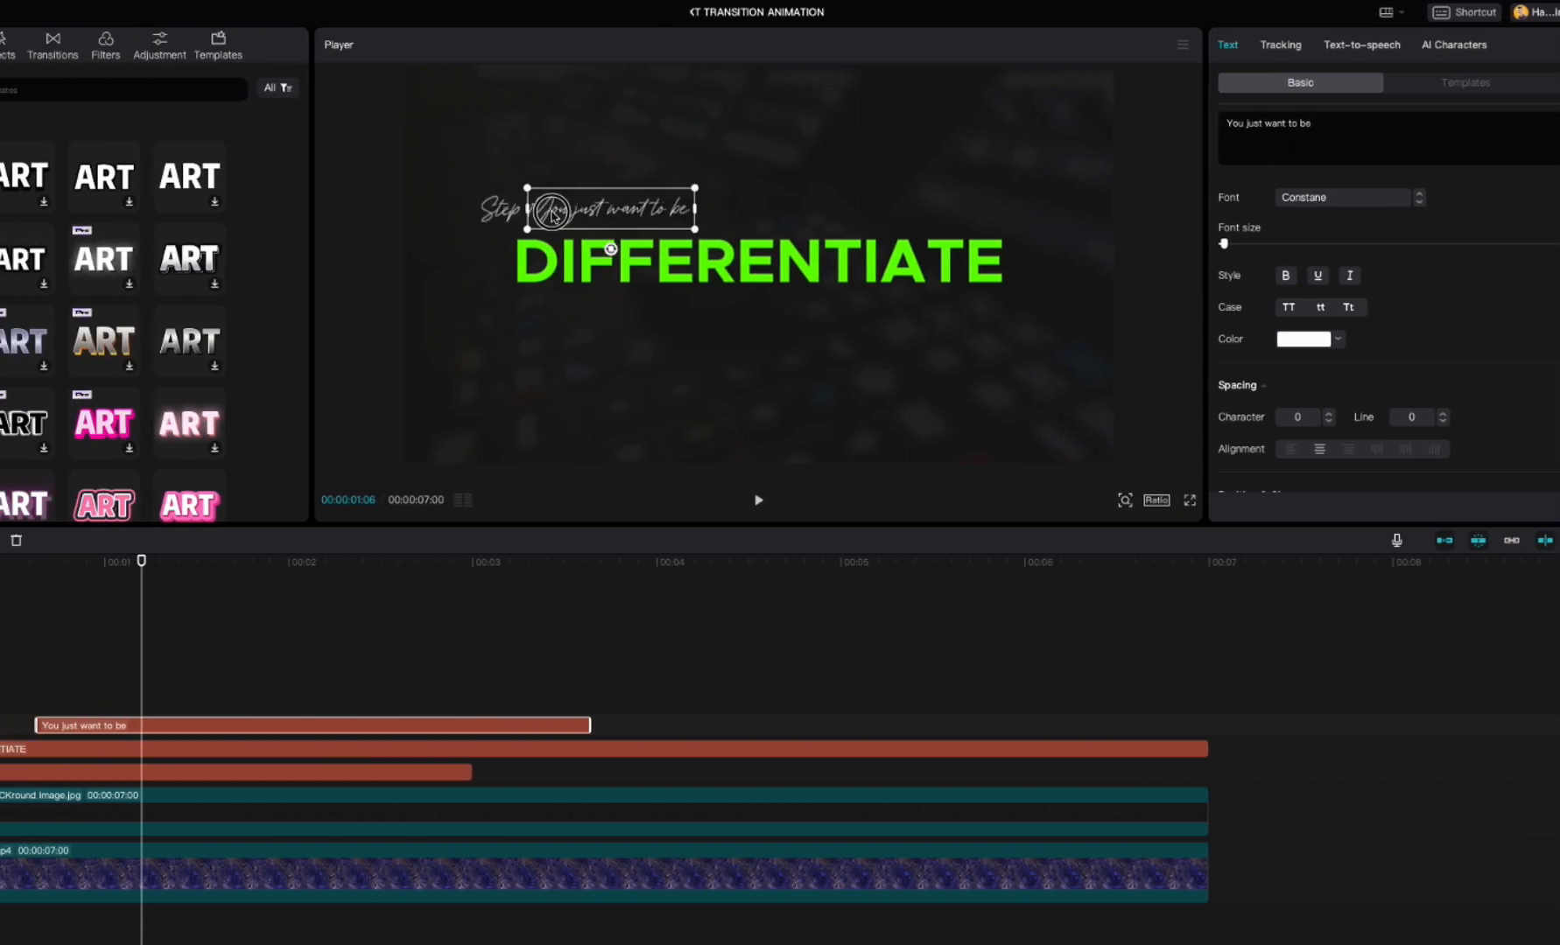
{"action": "left_click", "coordinate": [524, 206]}
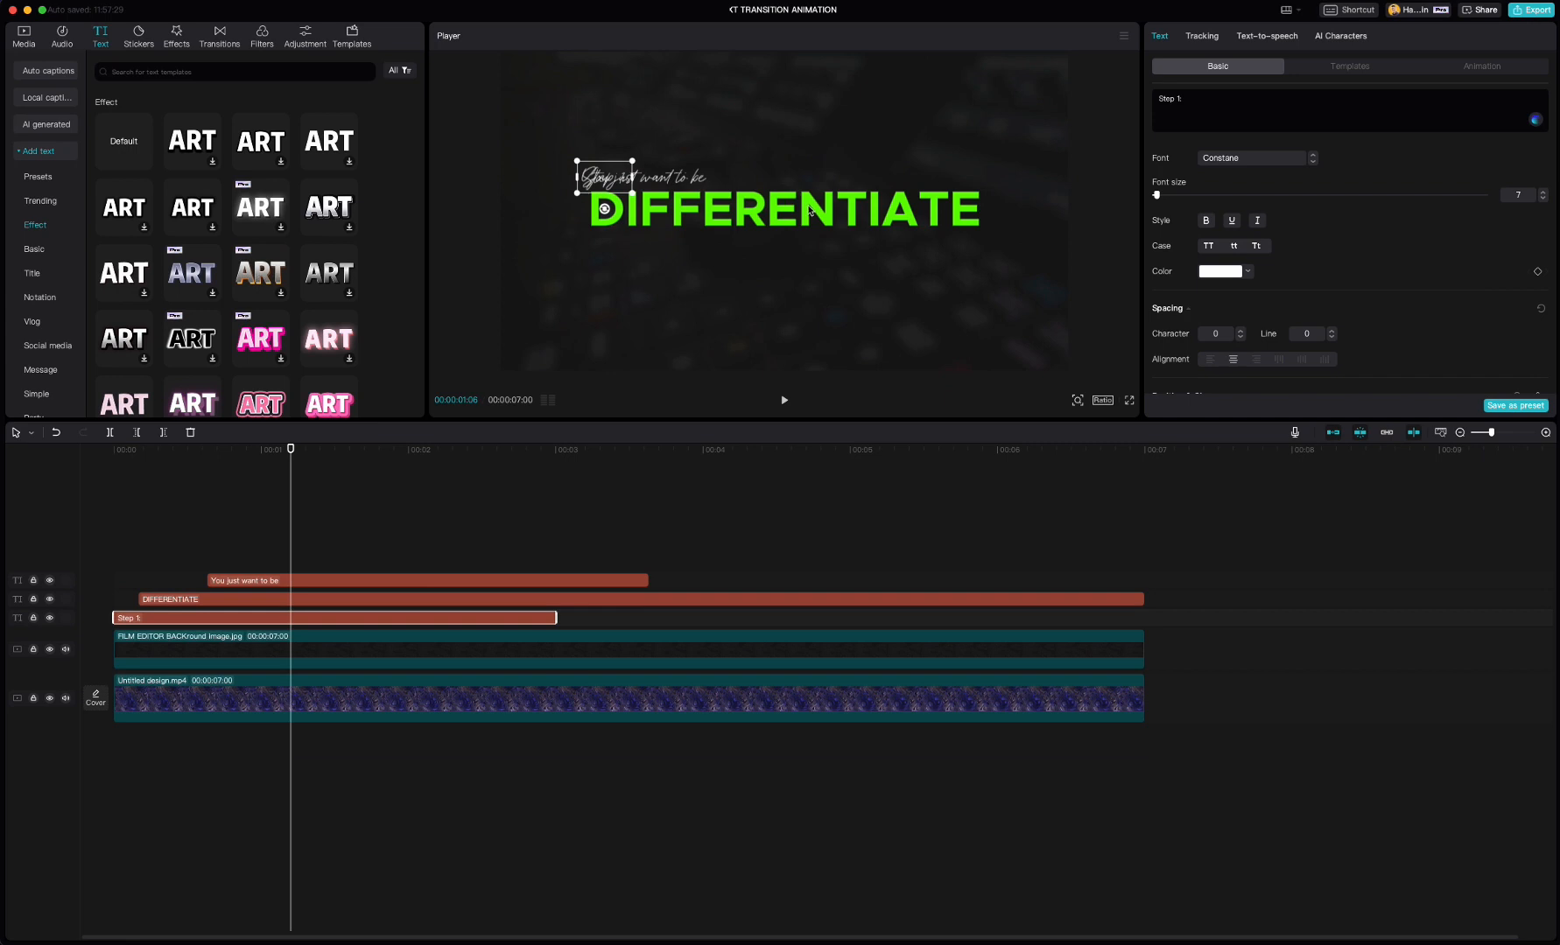
Apply the Slide Right entrance animation to the "Step 1:" text and play it back from the start.
{"action": "left_click", "coordinate": [131, 618]}
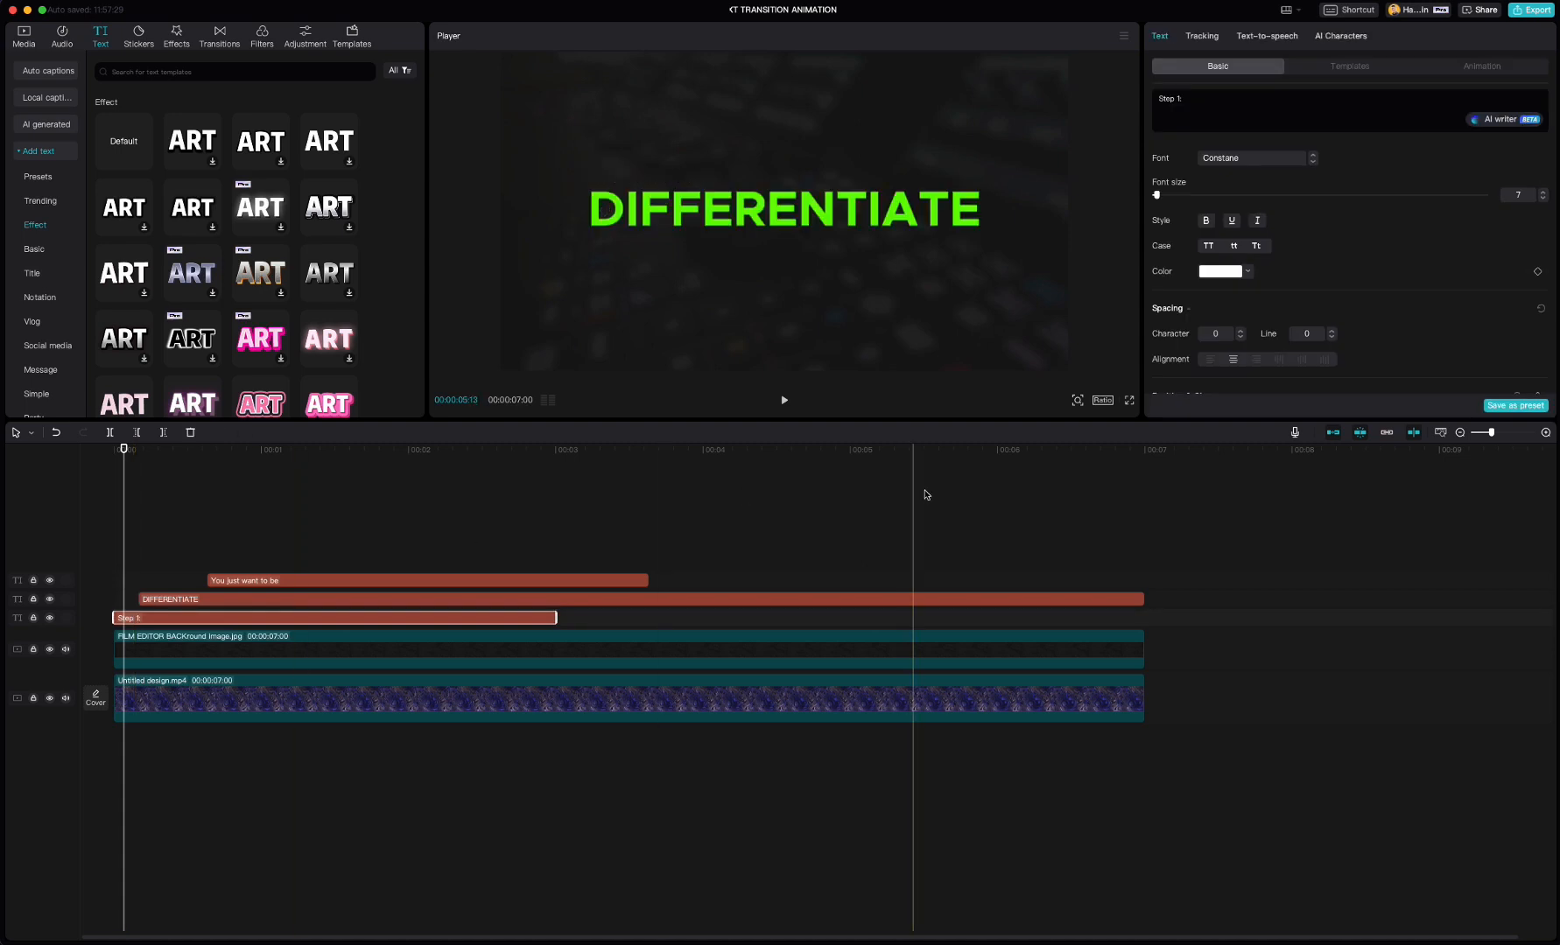
{"action": "left_click", "coordinate": [1476, 67]}
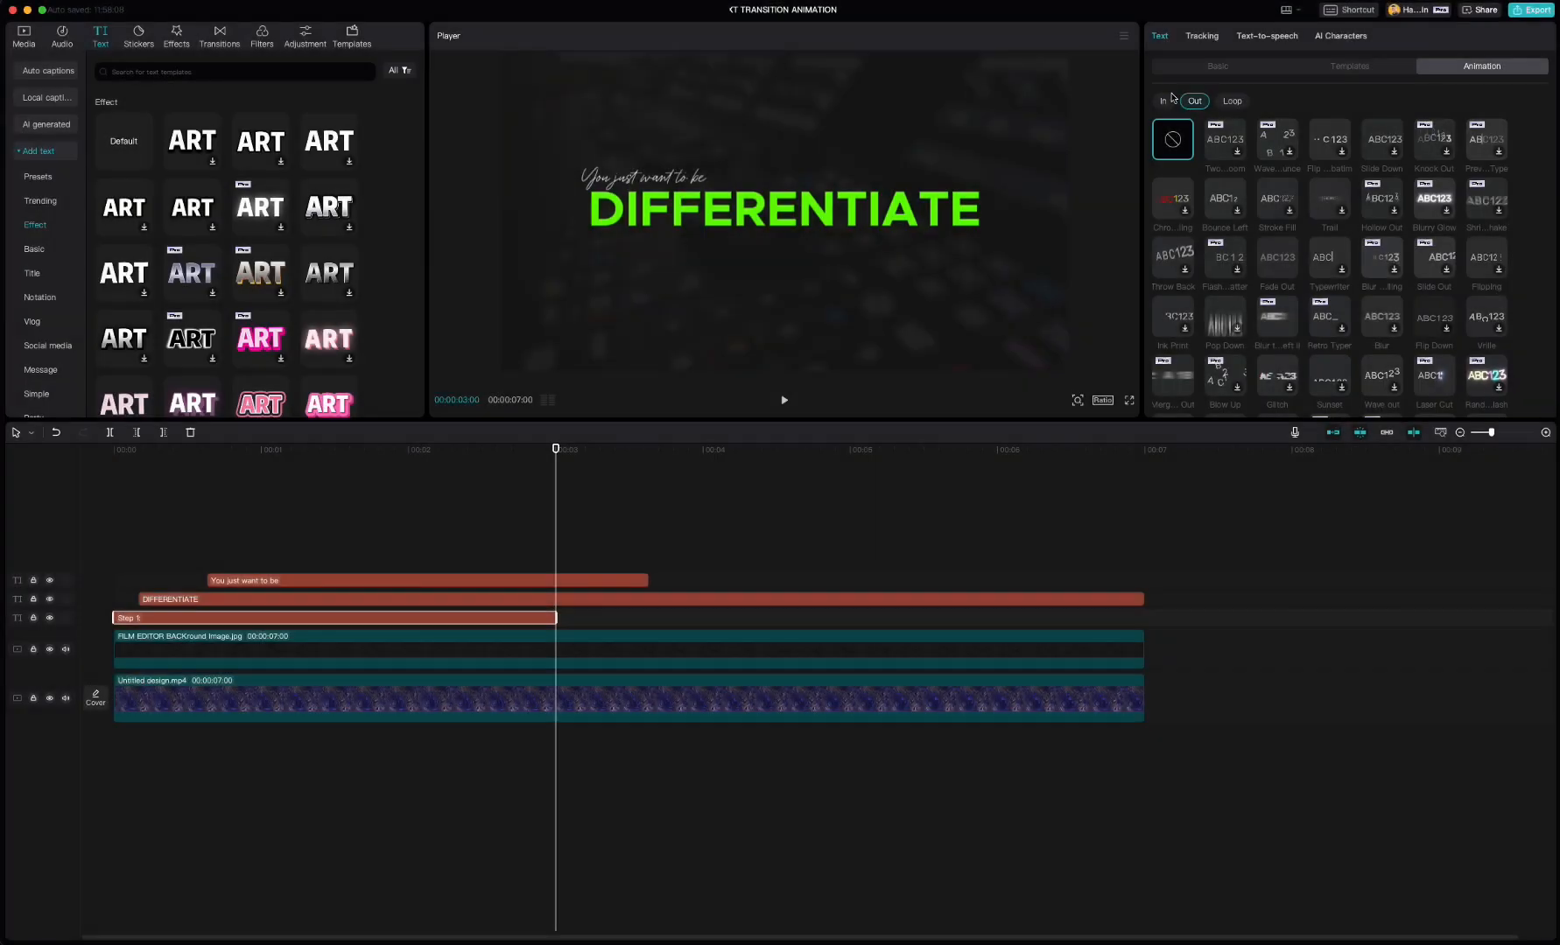
{"action": "left_click", "coordinate": [1163, 102]}
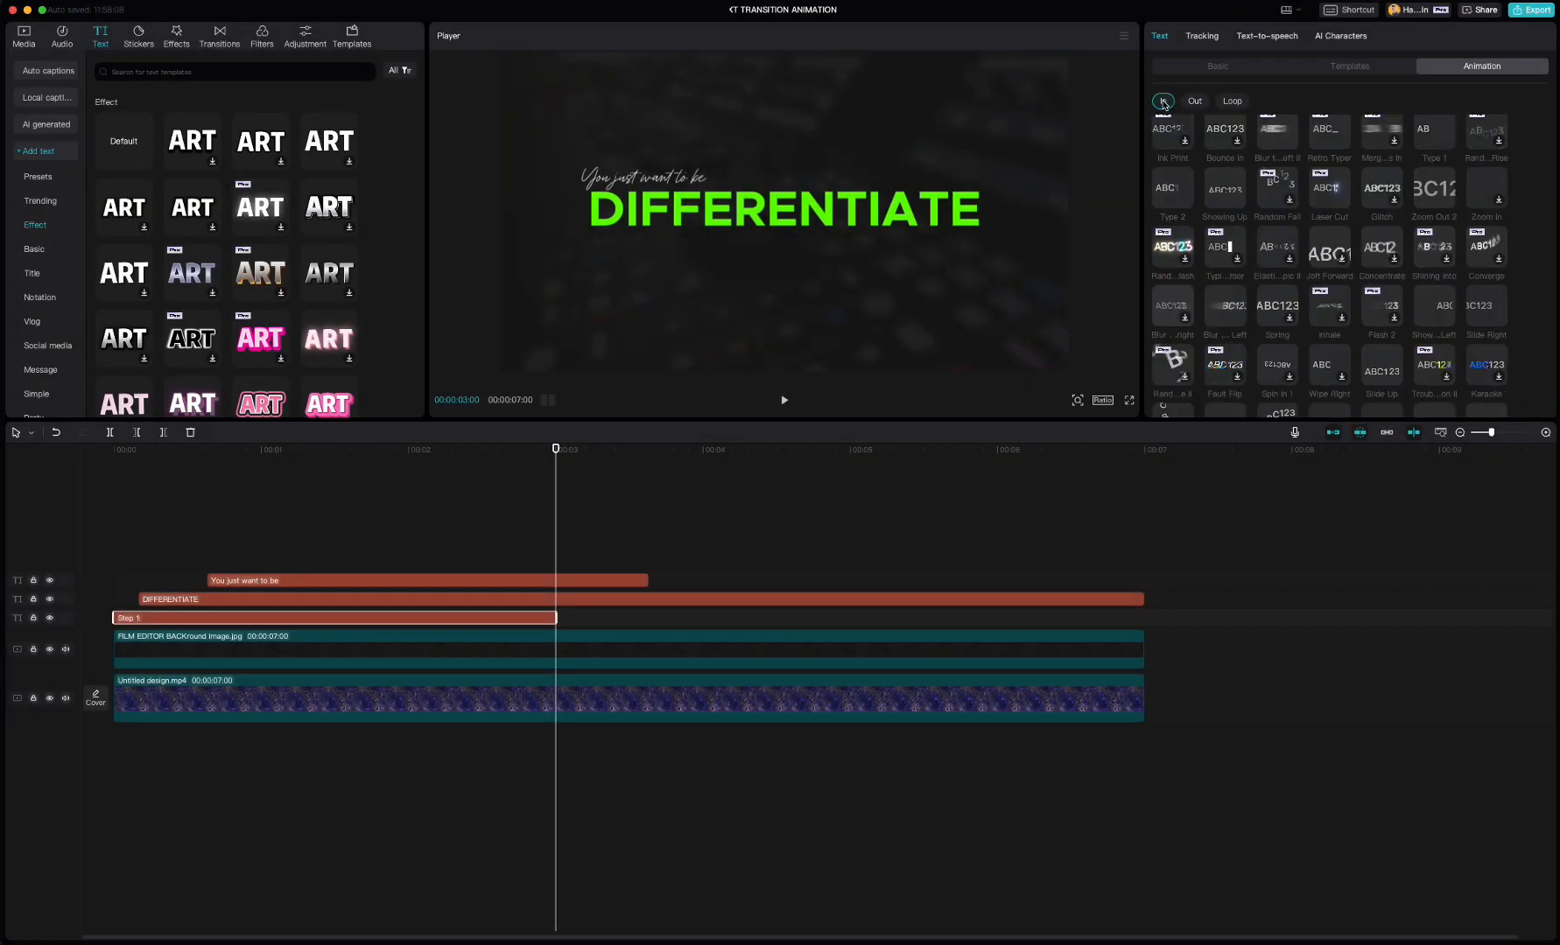
{"action": "left_click", "coordinate": [1488, 308]}
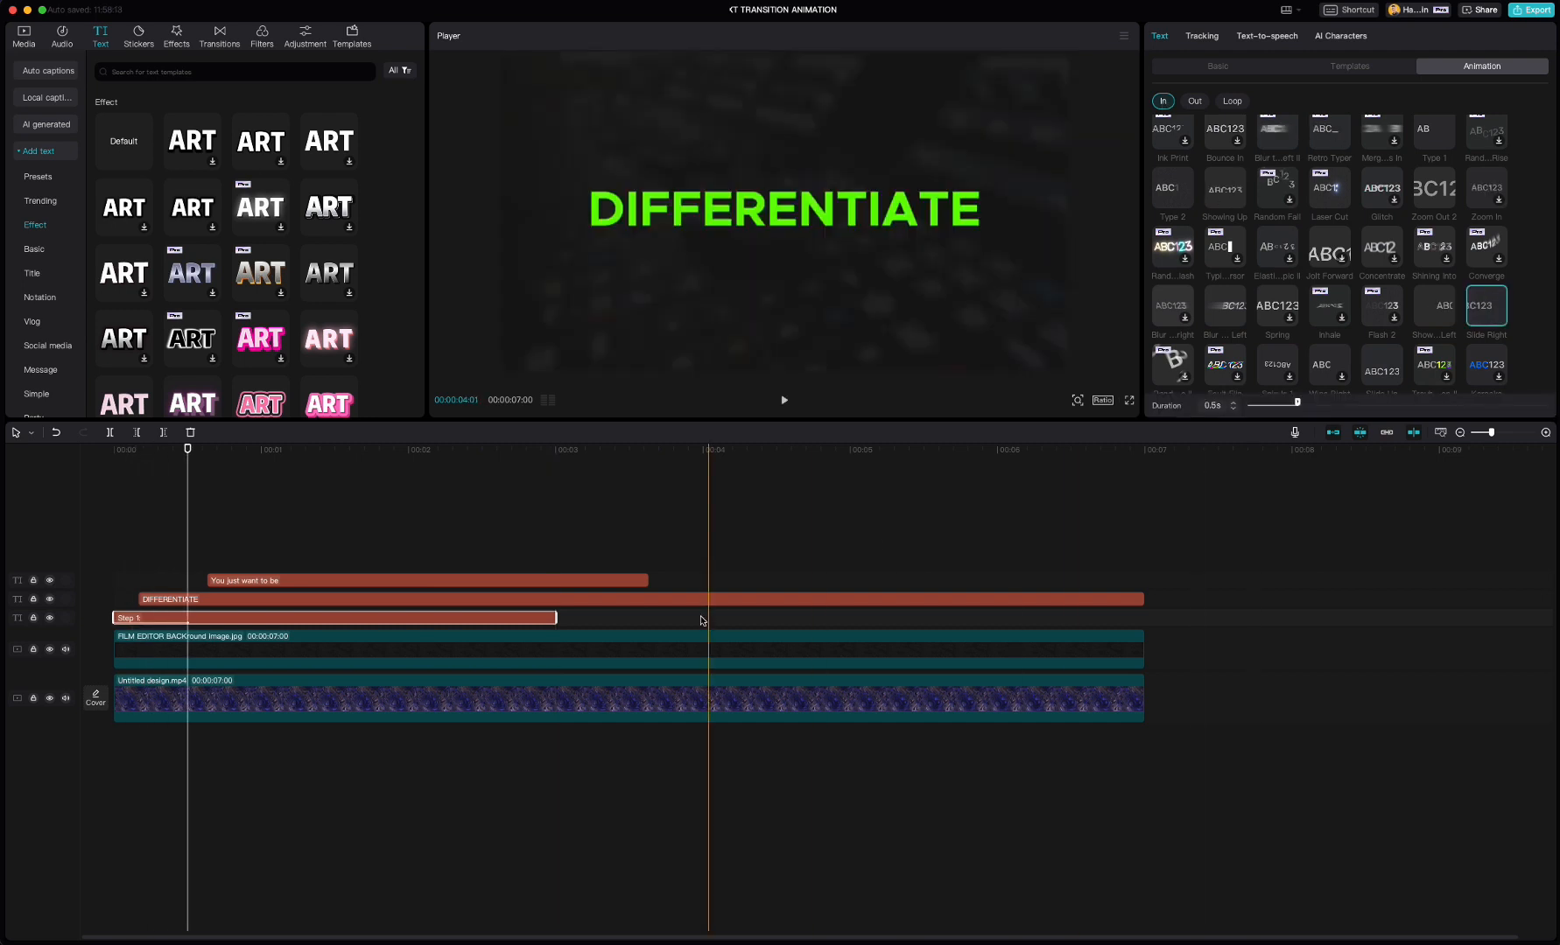
{"action": "left_click", "coordinate": [111, 482]}
{"action": "key", "text": "space"}
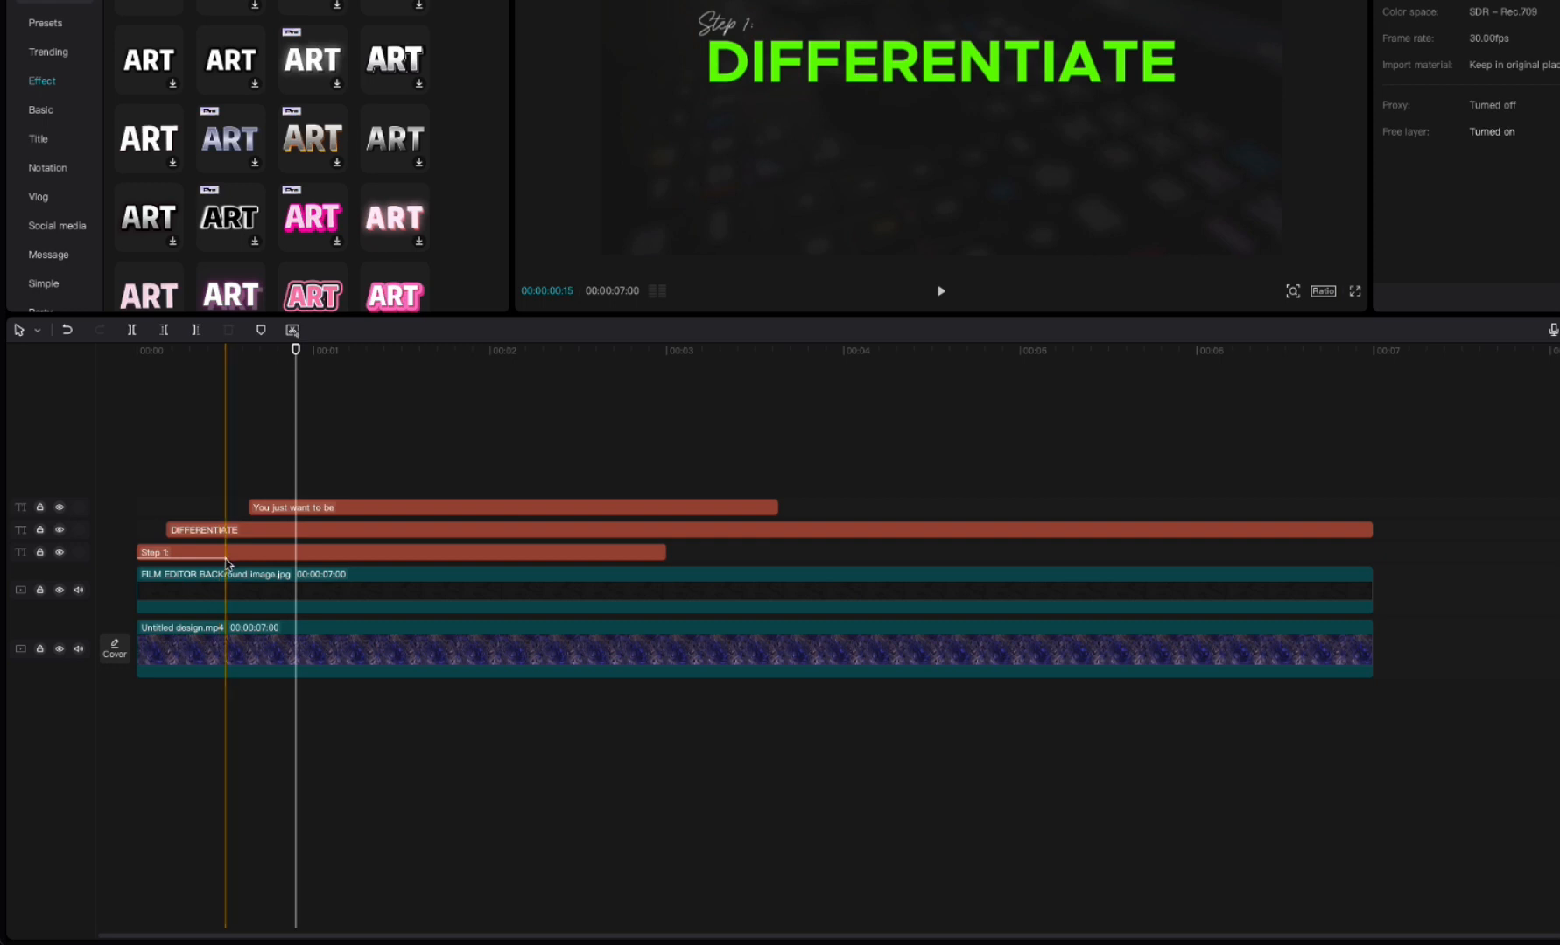
Trim the start of the "DIFFERENTIATE" clip to about 0.5 seconds and give it the Slide Up entrance animation.
{"action": "left_click", "coordinate": [238, 530]}
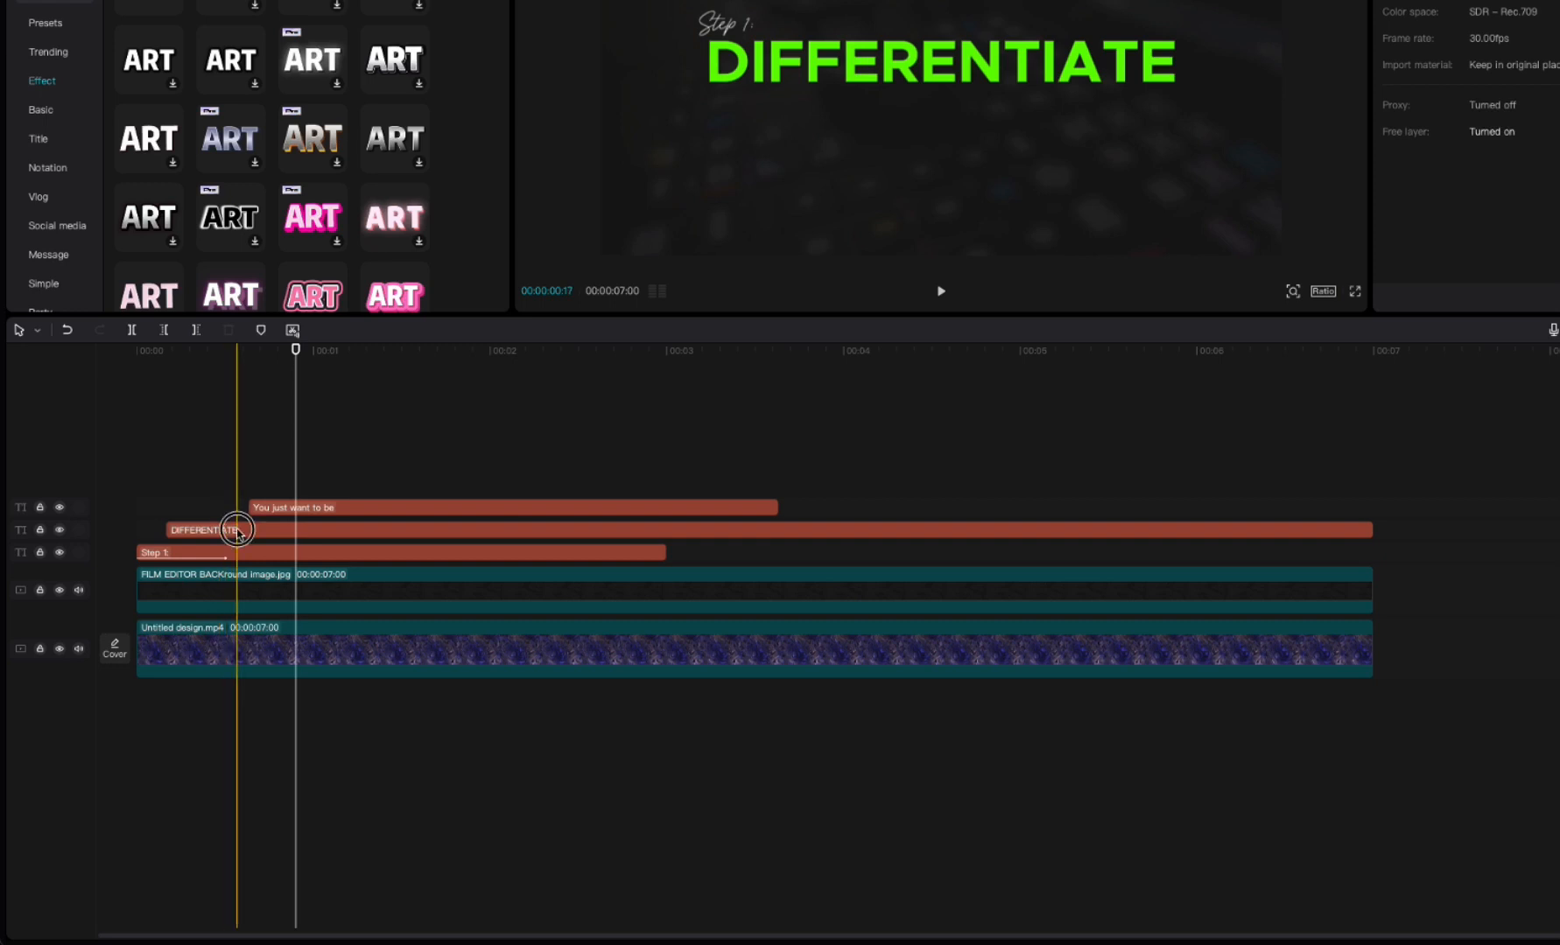
{"action": "left_click", "coordinate": [263, 530]}
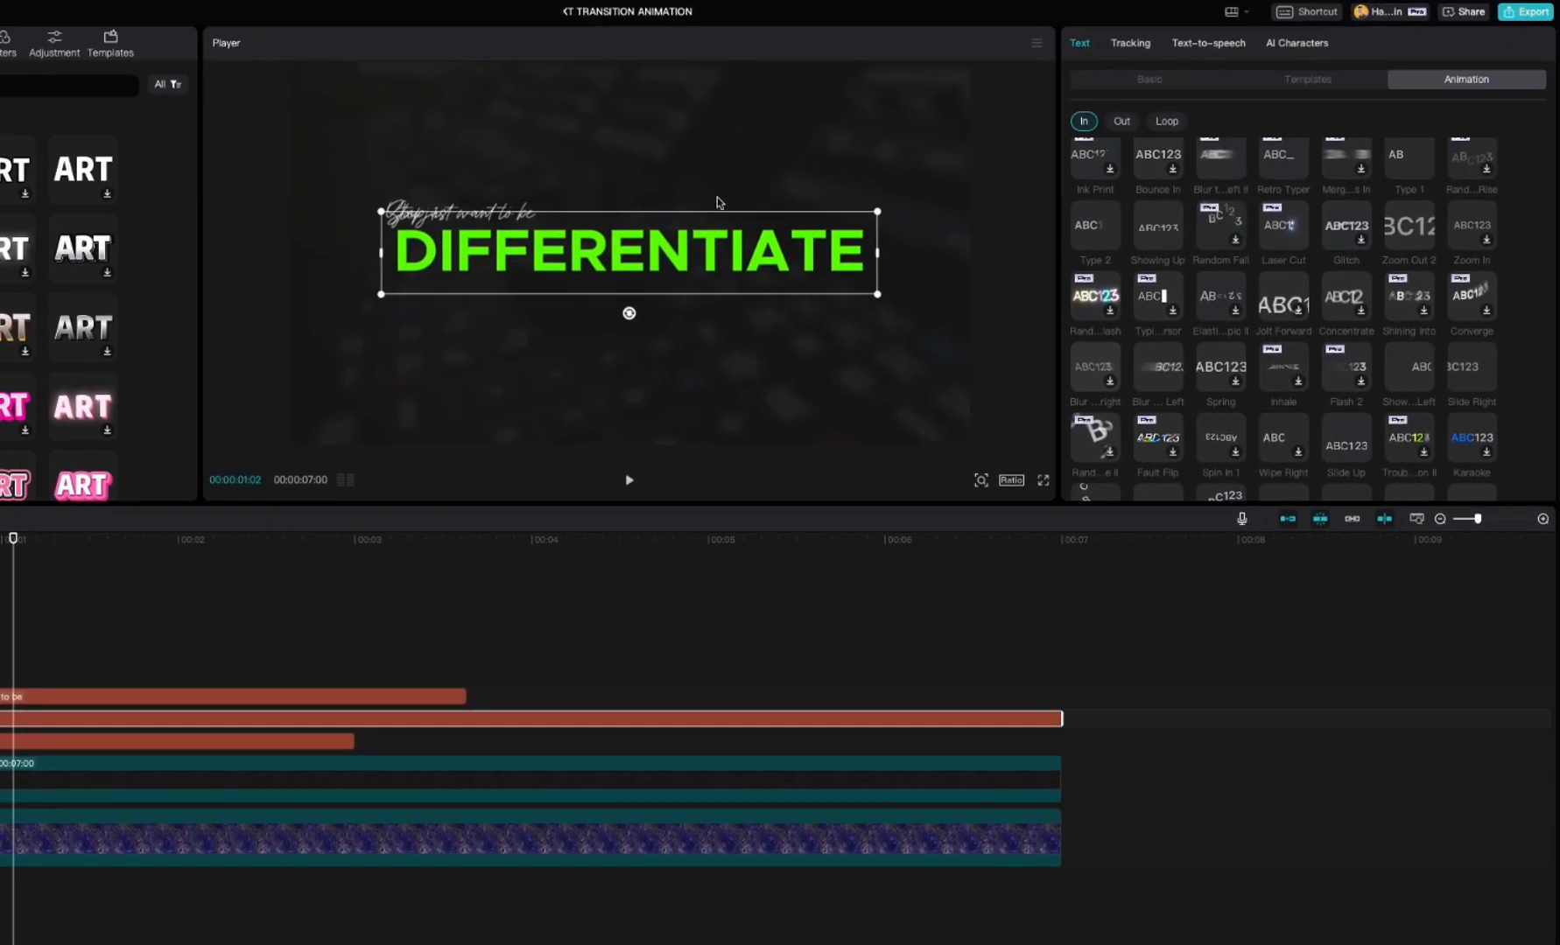
{"action": "scroll", "coordinate": [1352, 359], "scroll_direction": "down", "scroll_amount": 1}
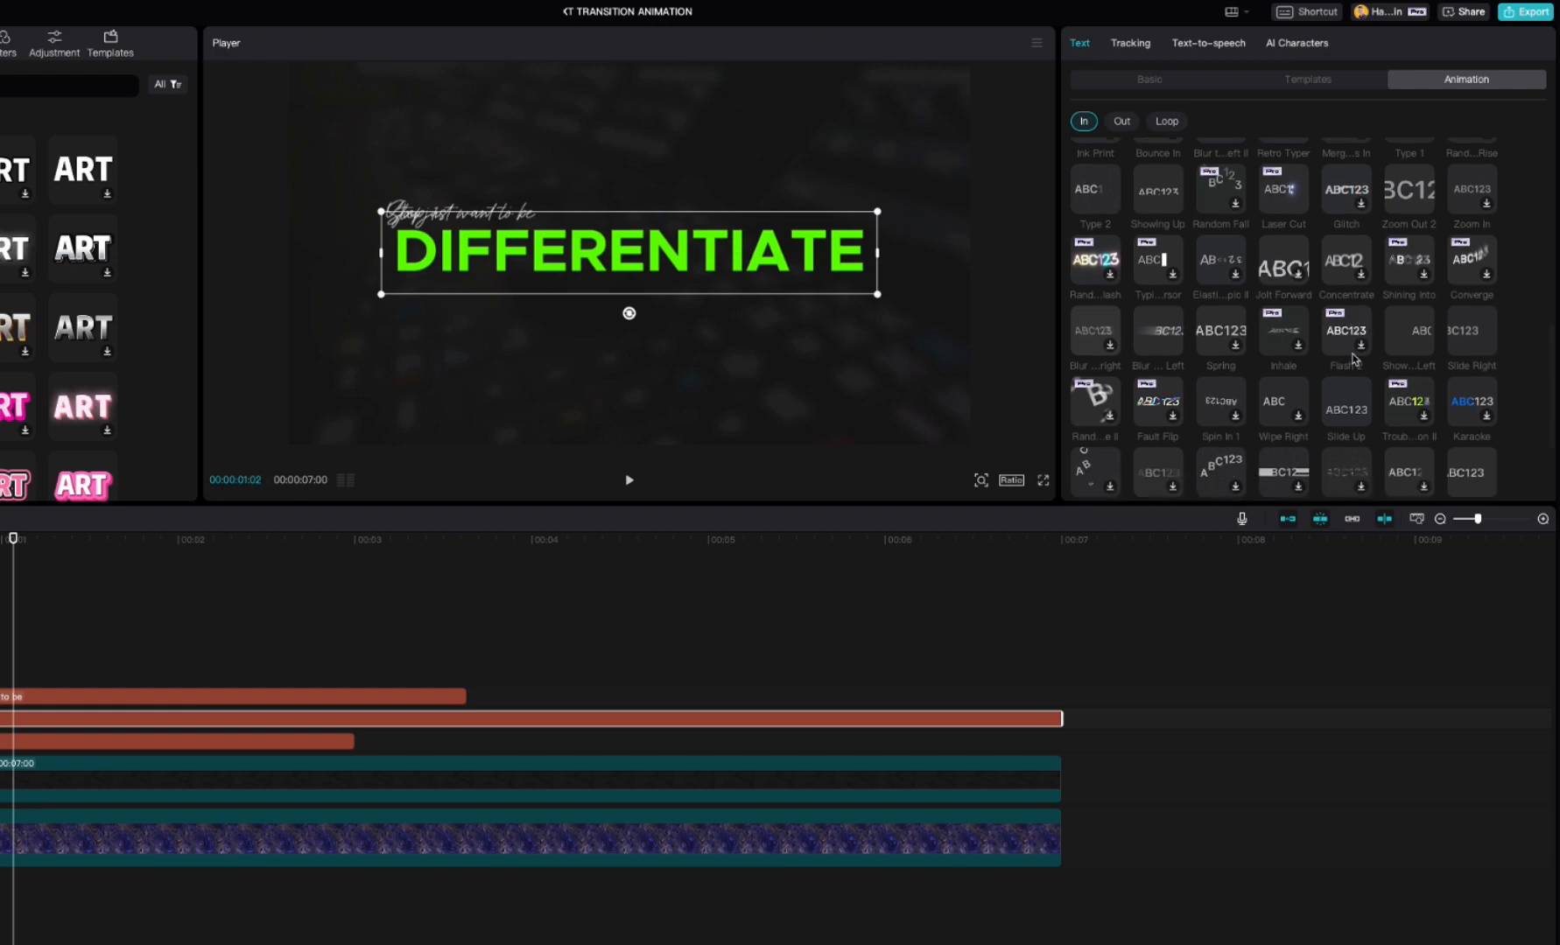
{"action": "left_click", "coordinate": [1352, 414]}
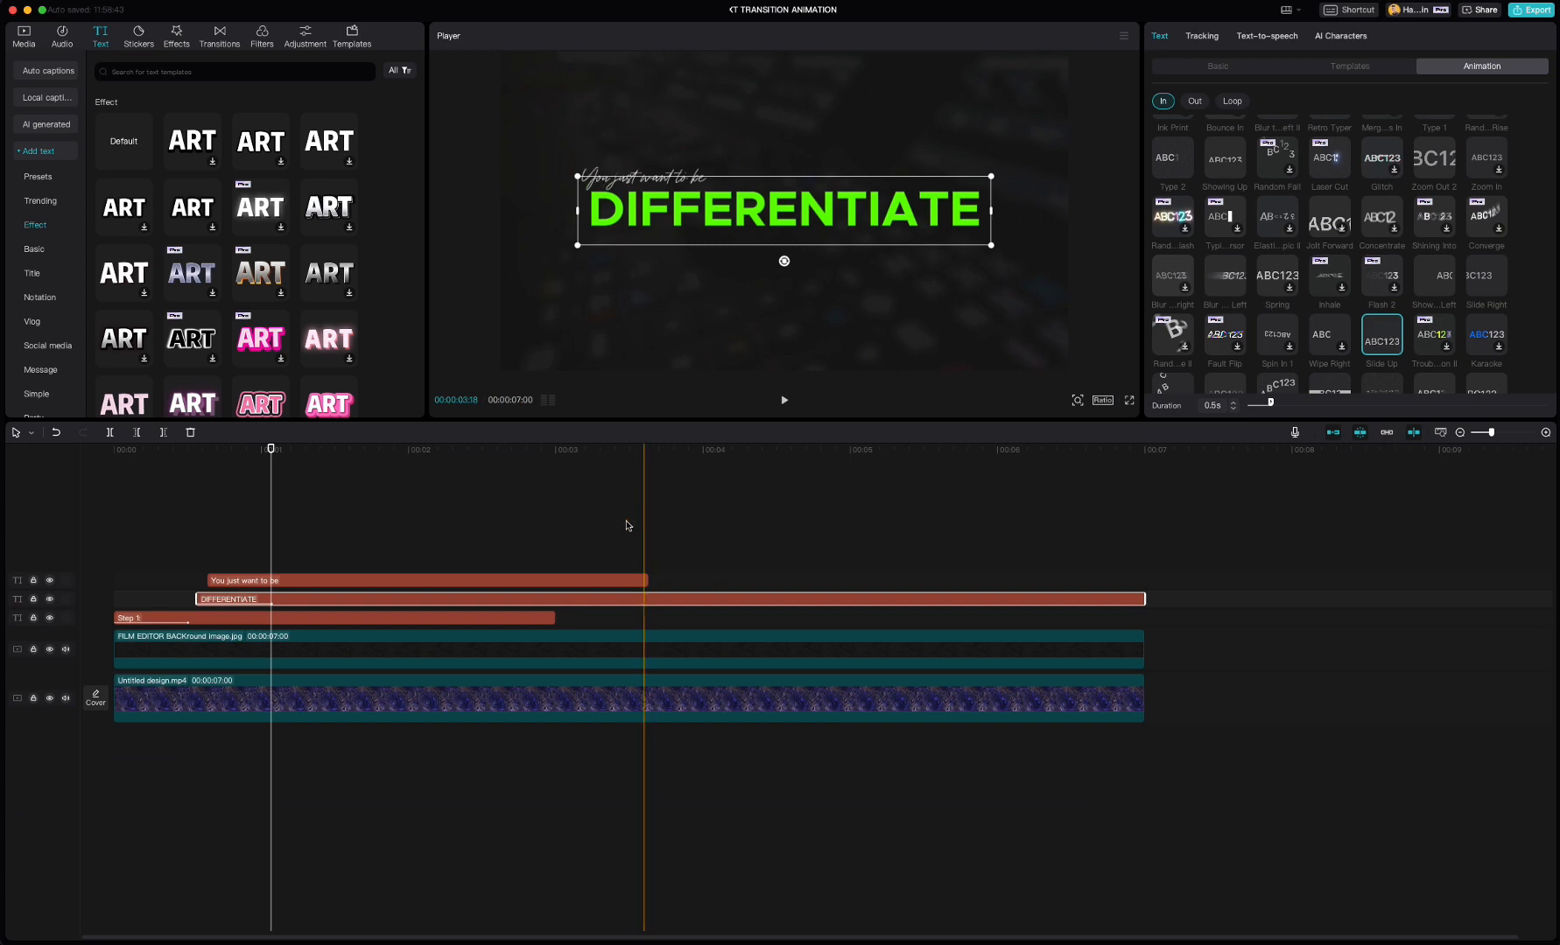
Trim the end of the "Step 1:" clip to about 1 second and give it the blur-to-left II exit animation.
{"action": "left_click", "coordinate": [301, 580]}
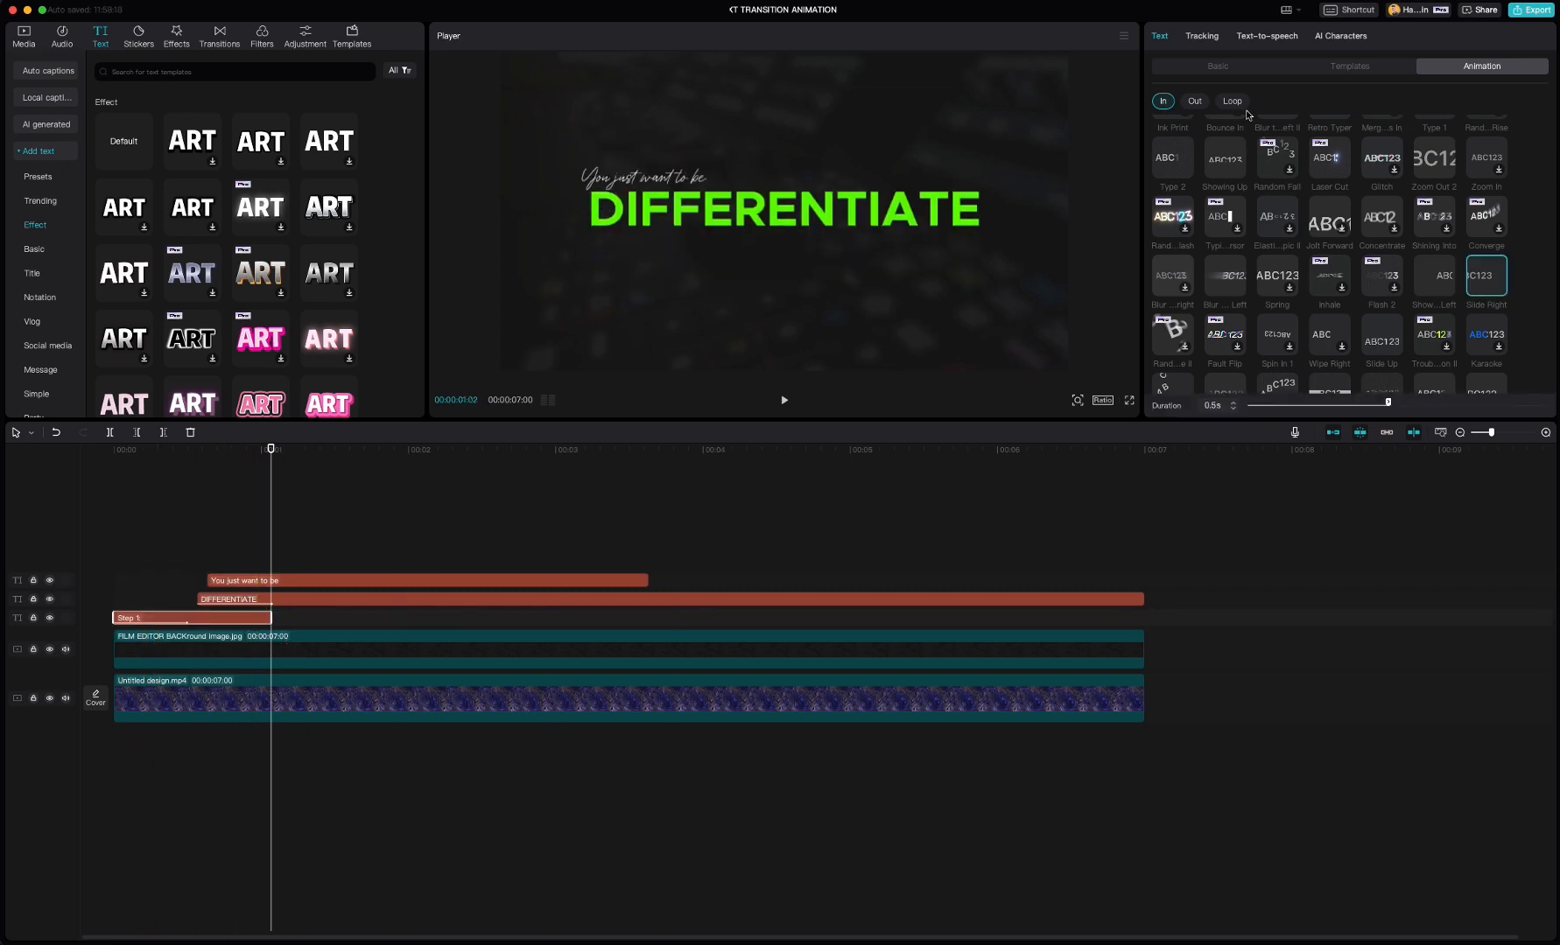
{"action": "left_click", "coordinate": [1192, 101]}
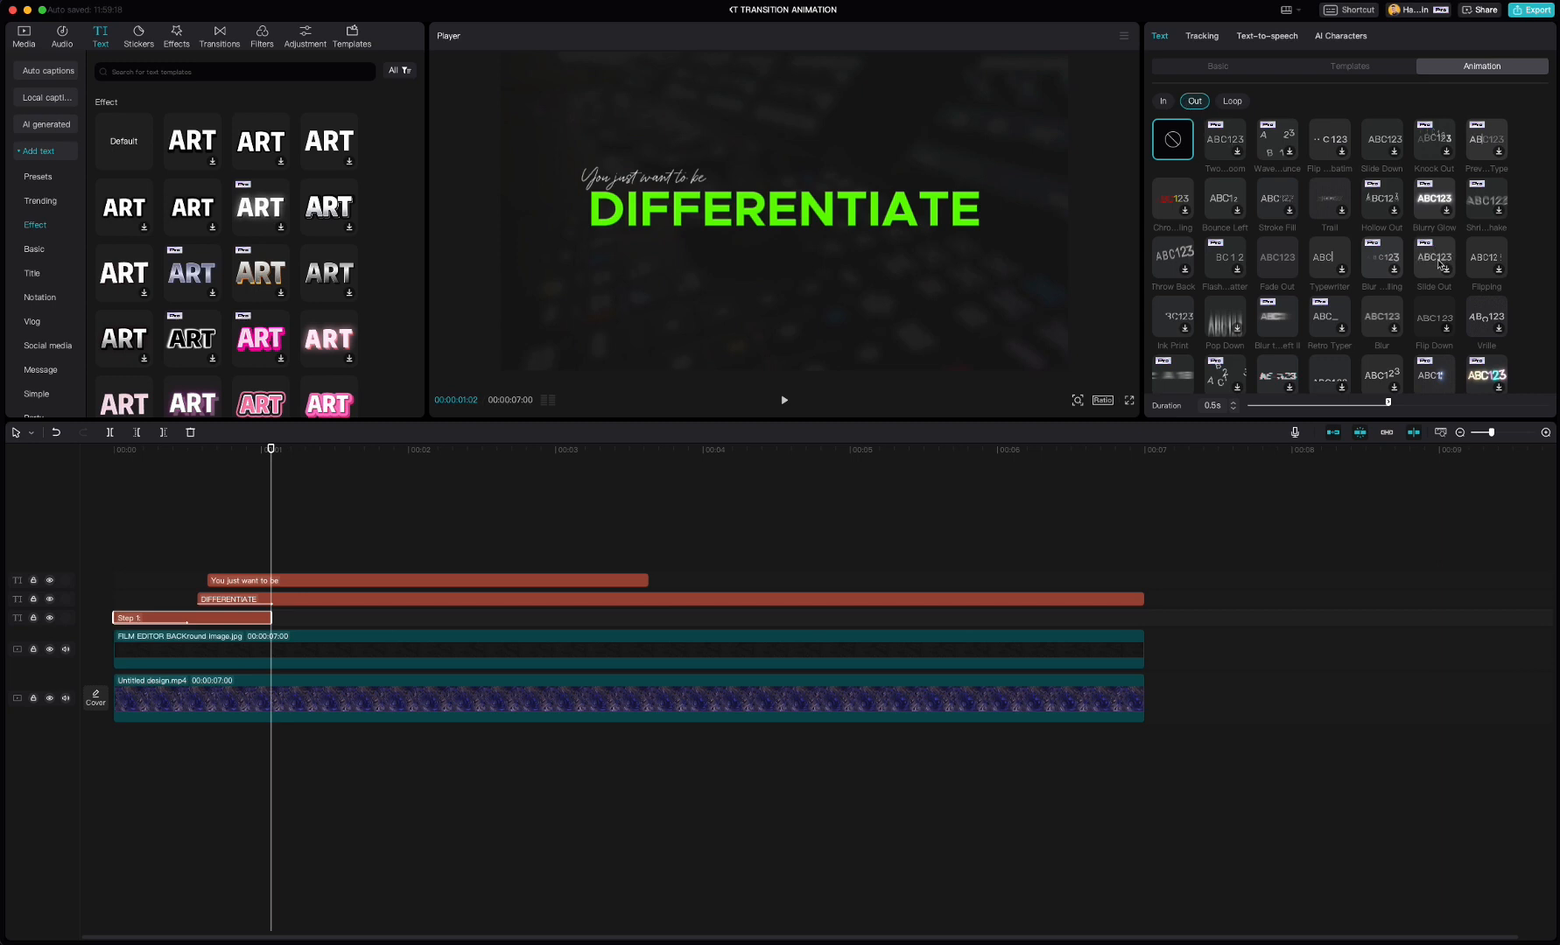
{"action": "scroll", "coordinate": [1439, 263], "scroll_direction": "down", "scroll_amount": 1}
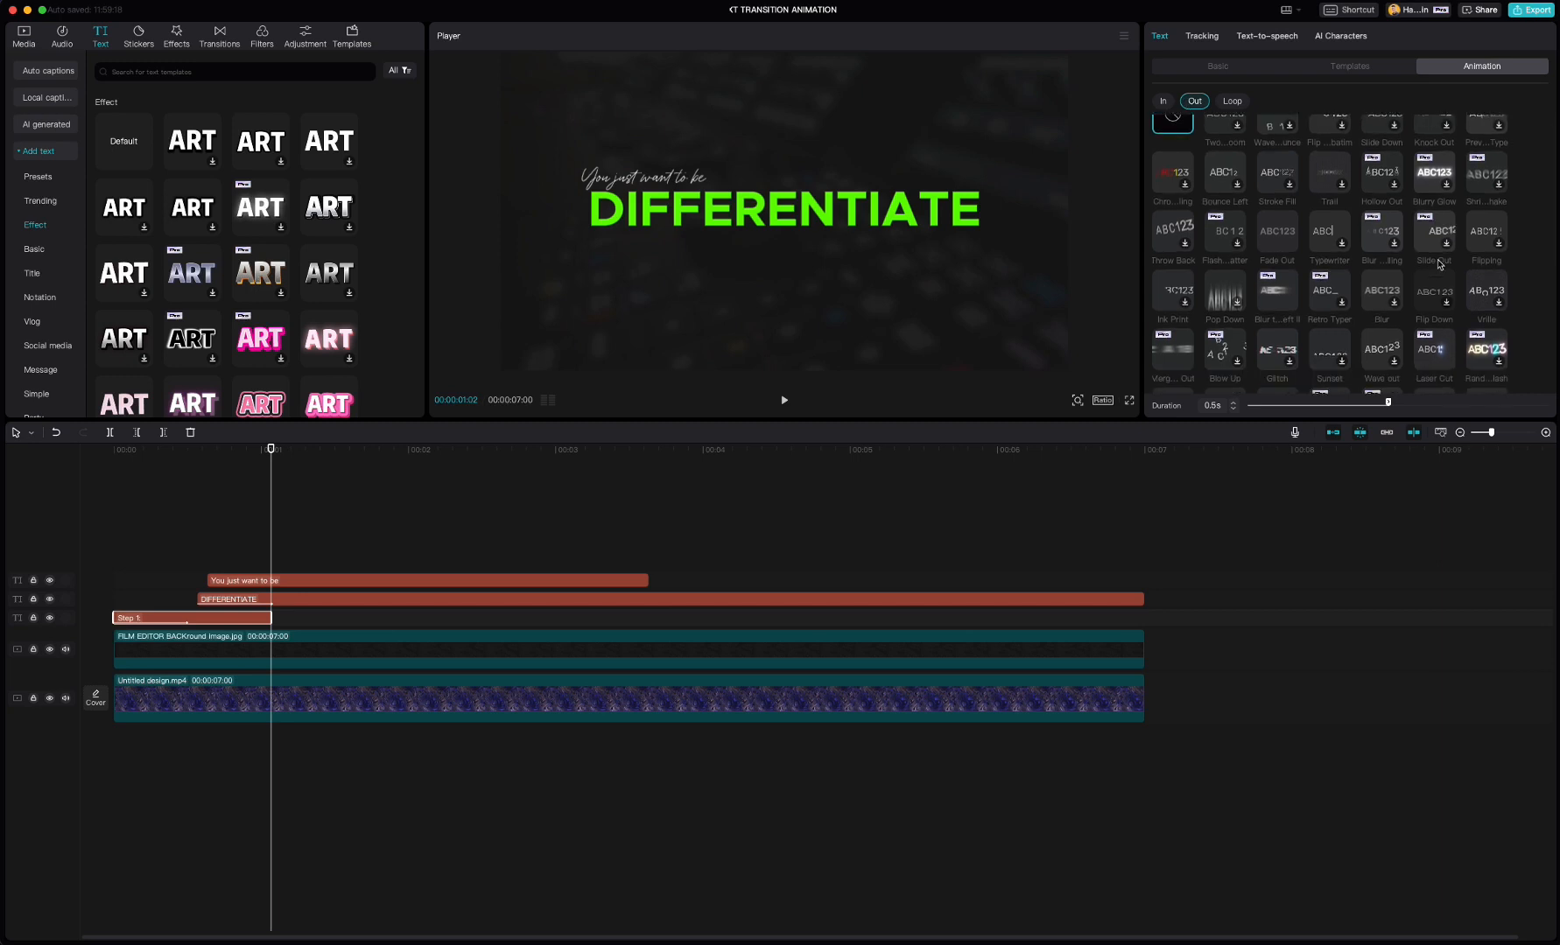
{"action": "left_click", "coordinate": [1271, 293]}
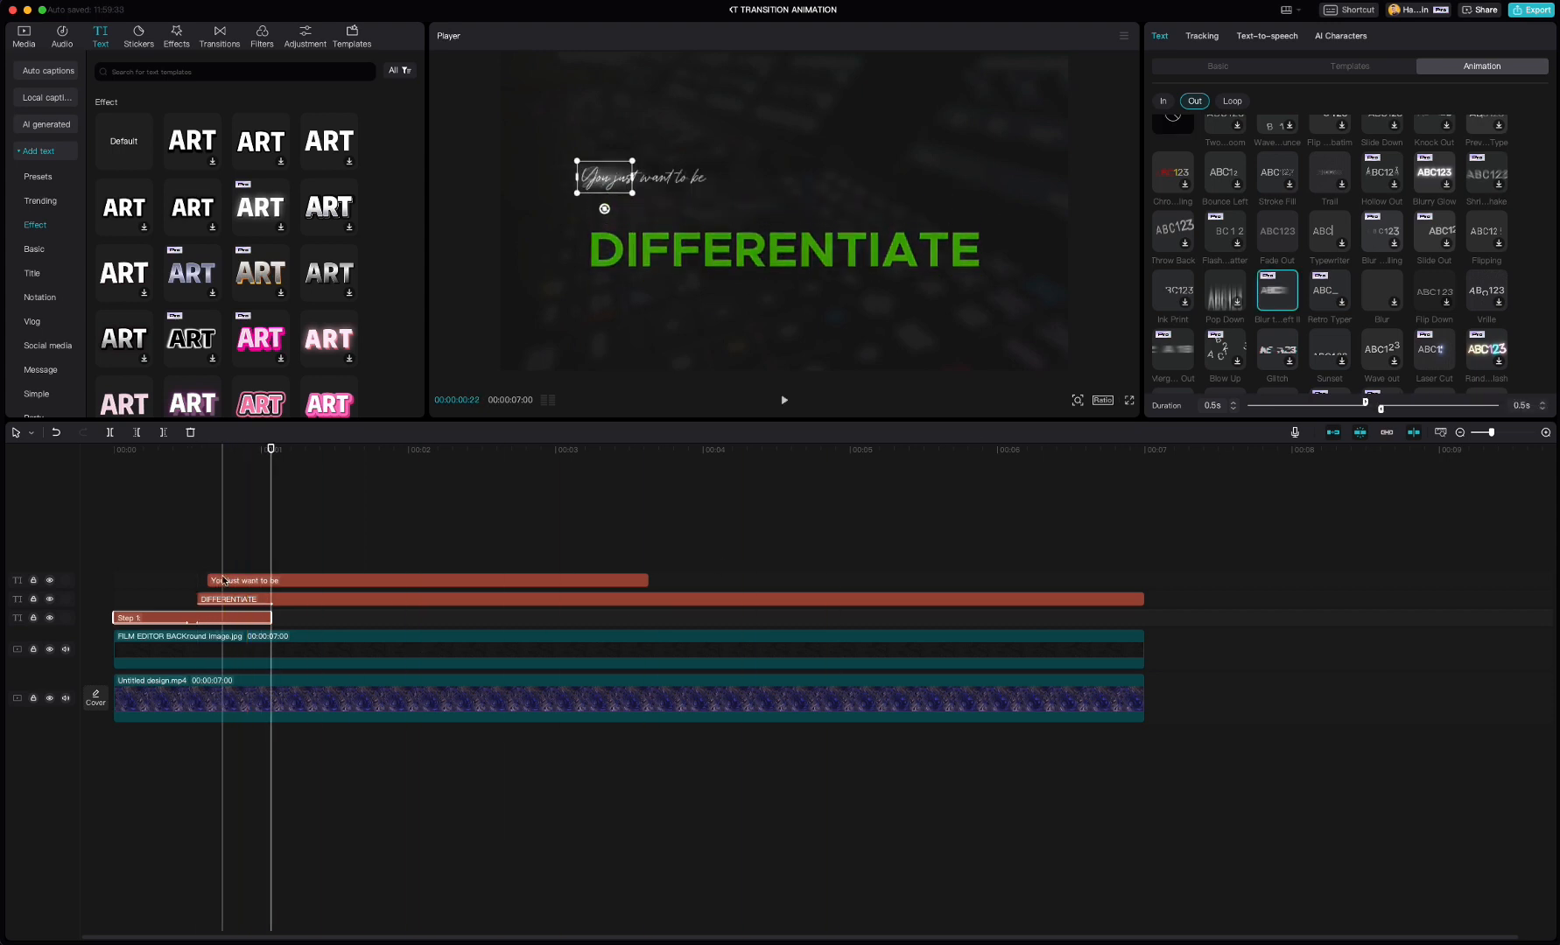
Trim the start of the "You just want to be" clip to where "Step 1:" ends and play back the opening.
{"action": "left_click_drag", "start_coordinate": [211, 580], "coordinate": [279, 582]}
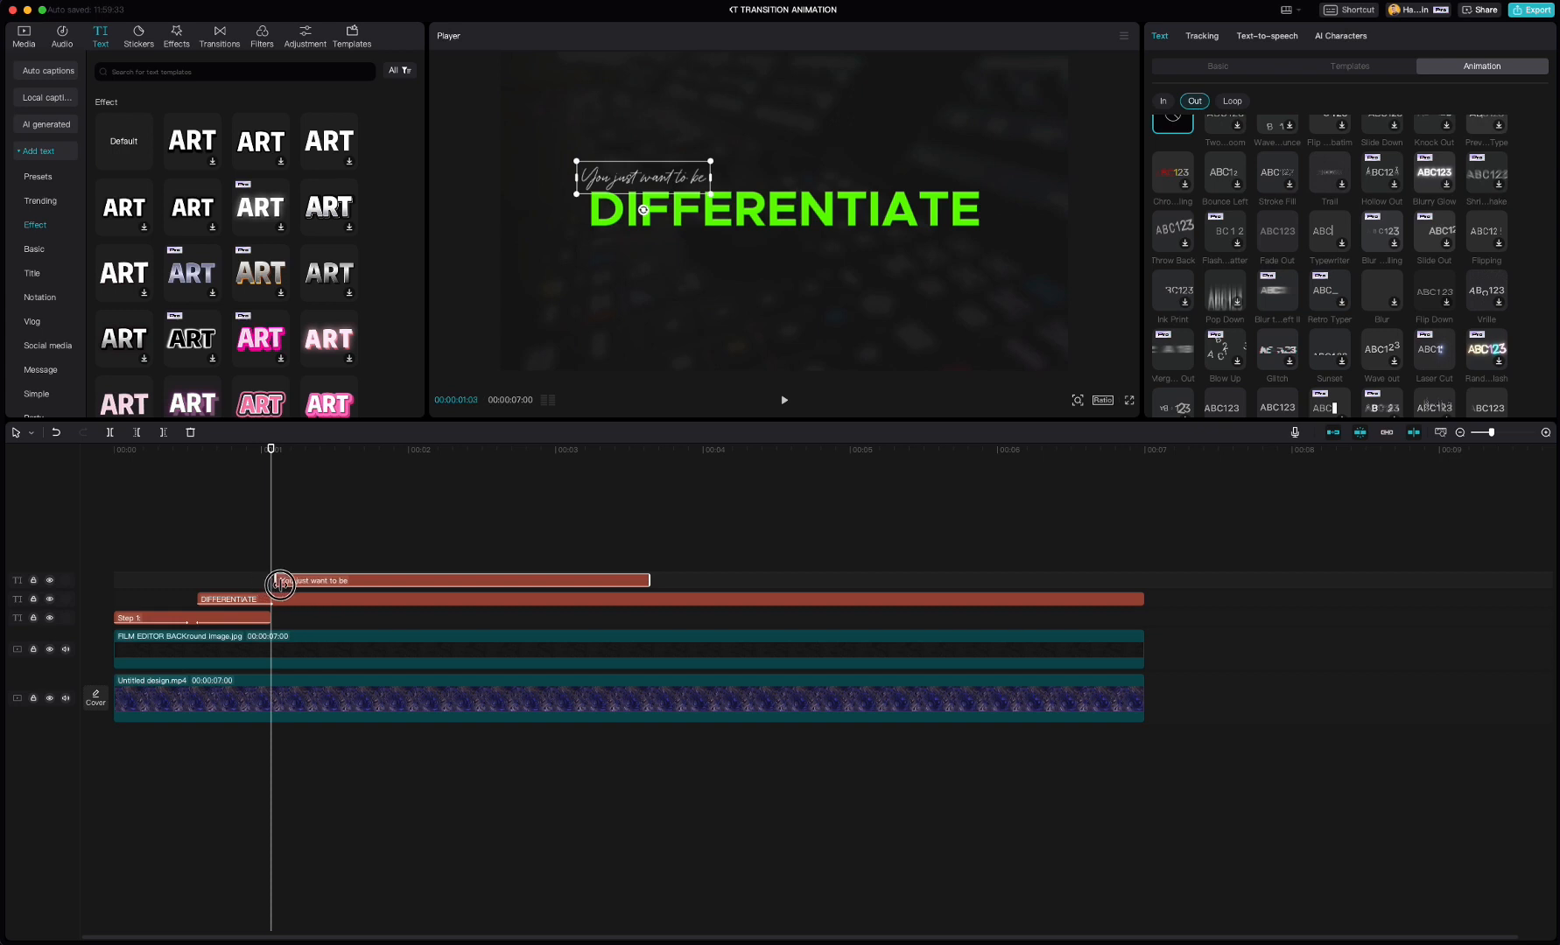
{"action": "left_click", "coordinate": [132, 555]}
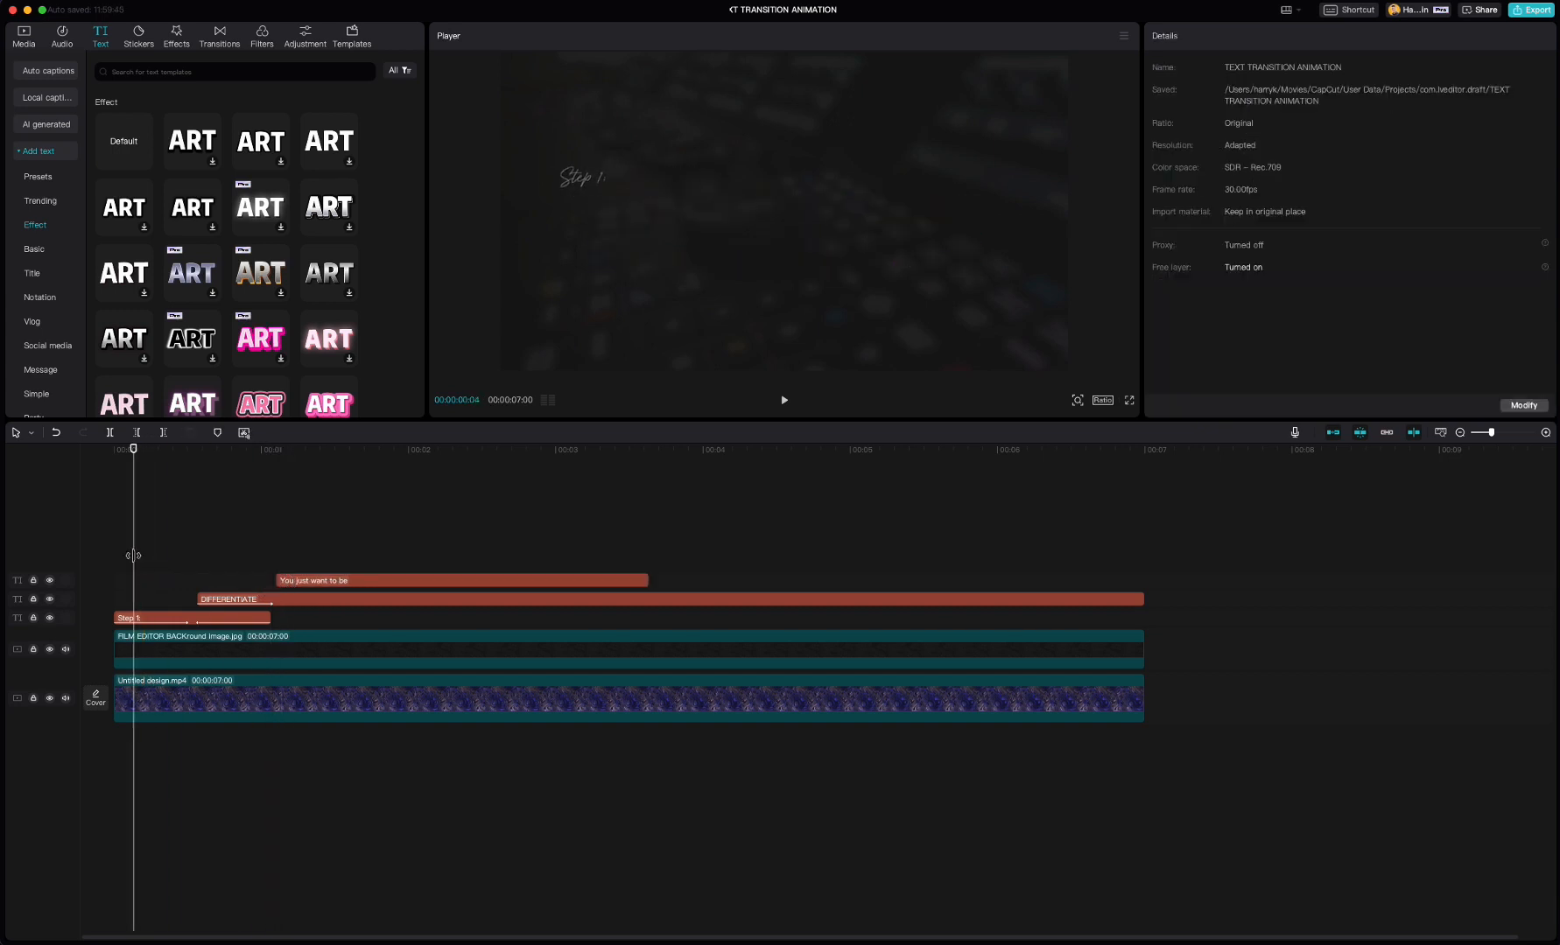
{"action": "key", "text": "space"}
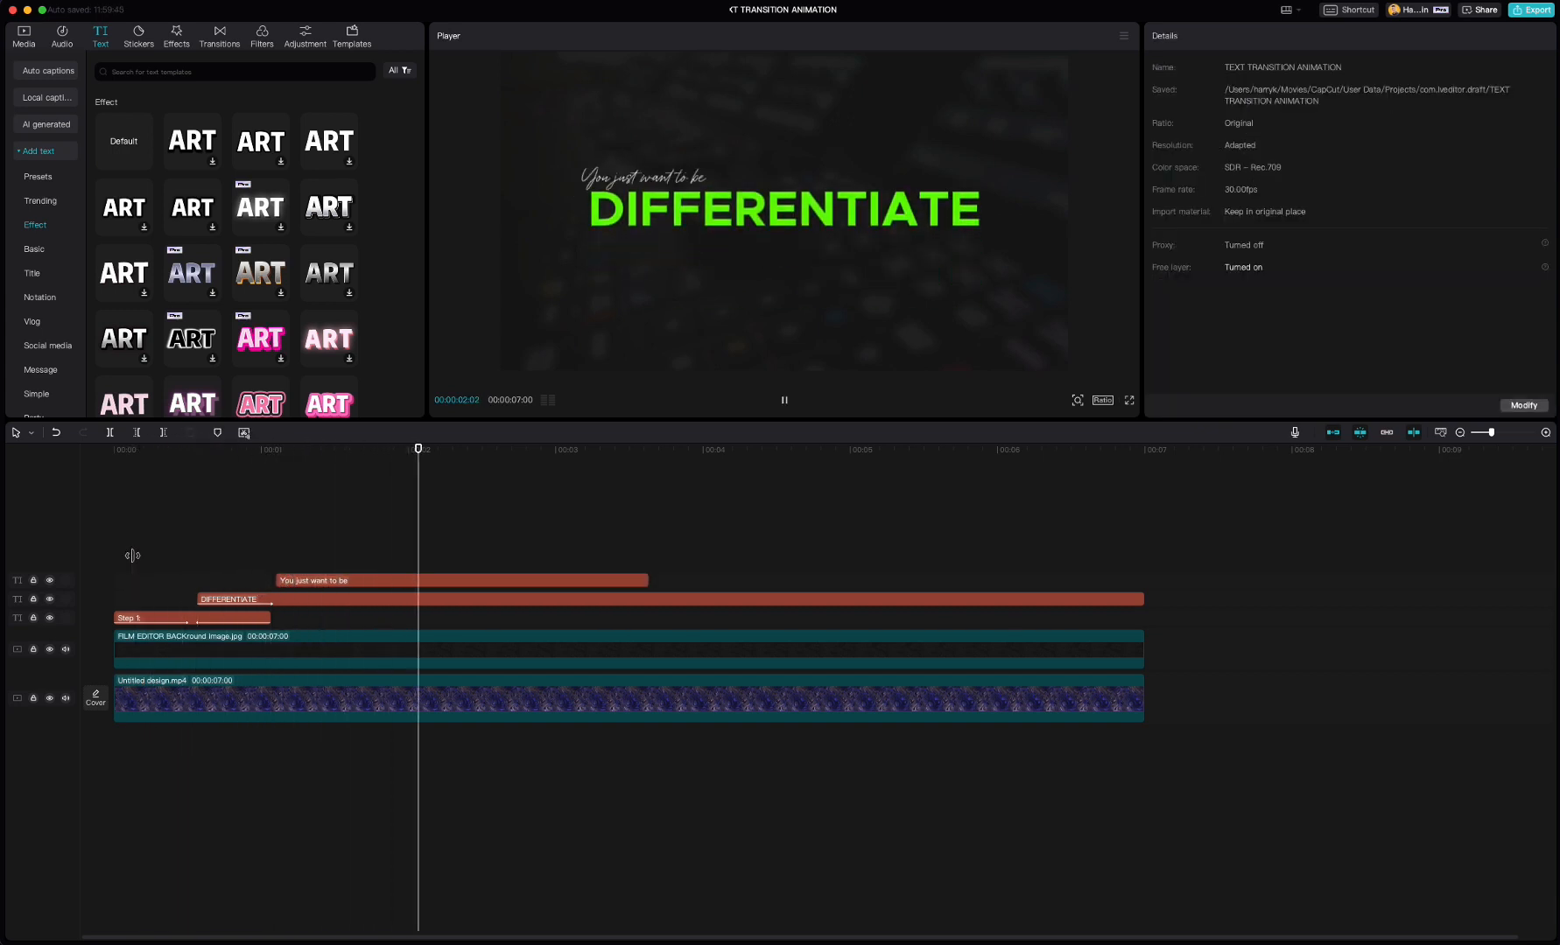
{"action": "key", "text": "space"}
Extend the "Step 1:" clip to about 2 seconds and start the "You just want to be" clip right behind it.
{"action": "left_click", "coordinate": [153, 618]}
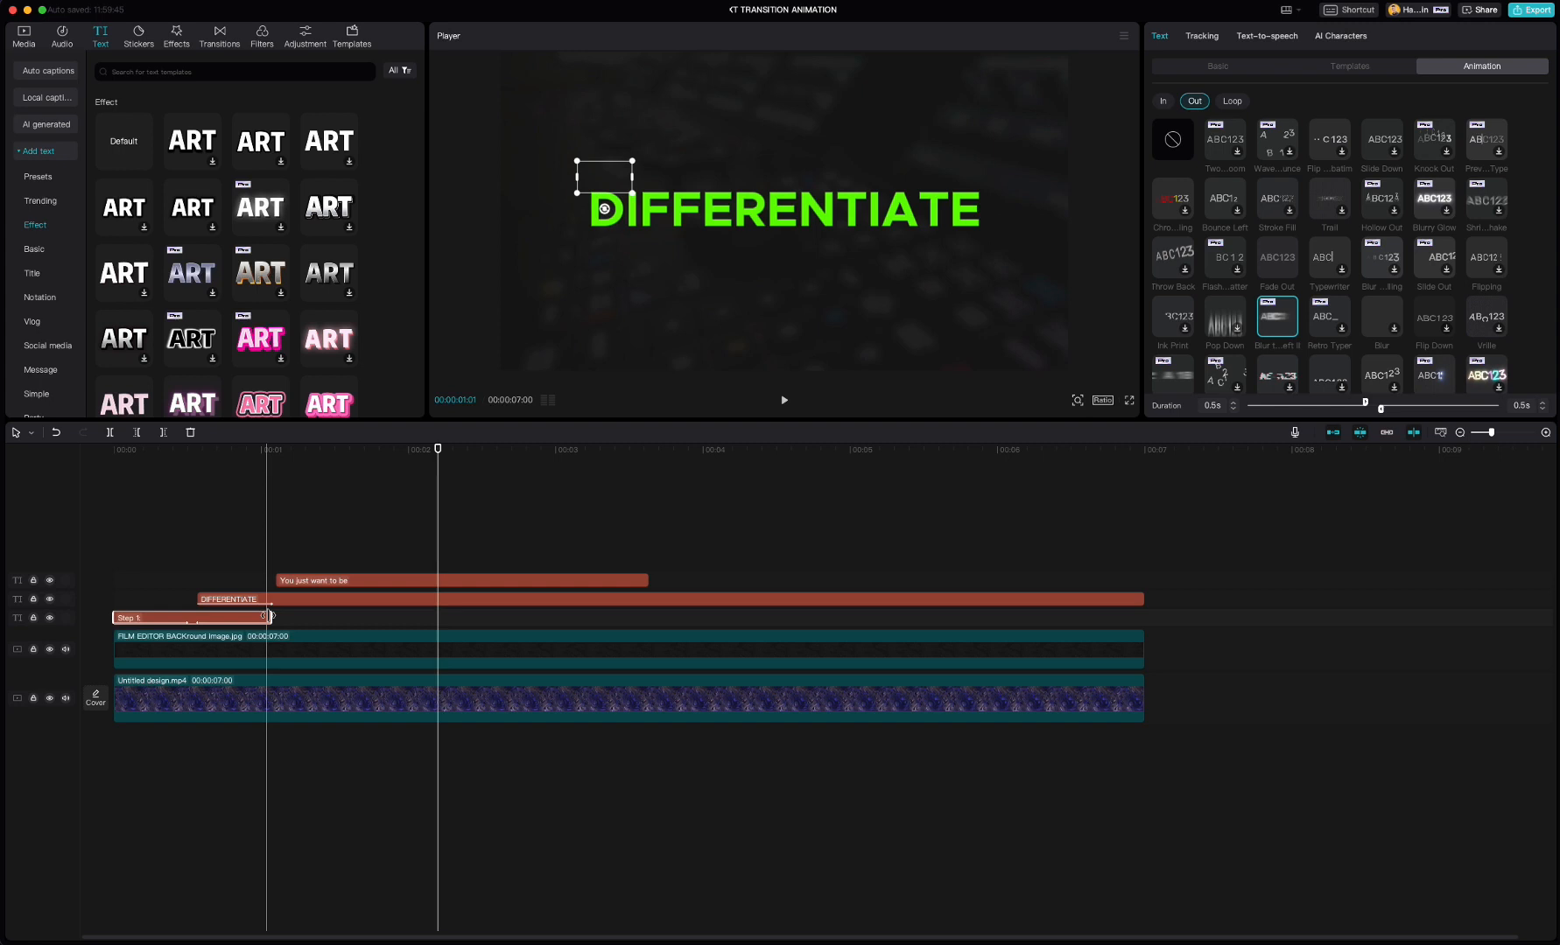
{"action": "left_click_drag", "start_coordinate": [269, 616], "coordinate": [549, 582]}
{"action": "left_click", "coordinate": [151, 548]}
{"action": "key", "text": "space"}
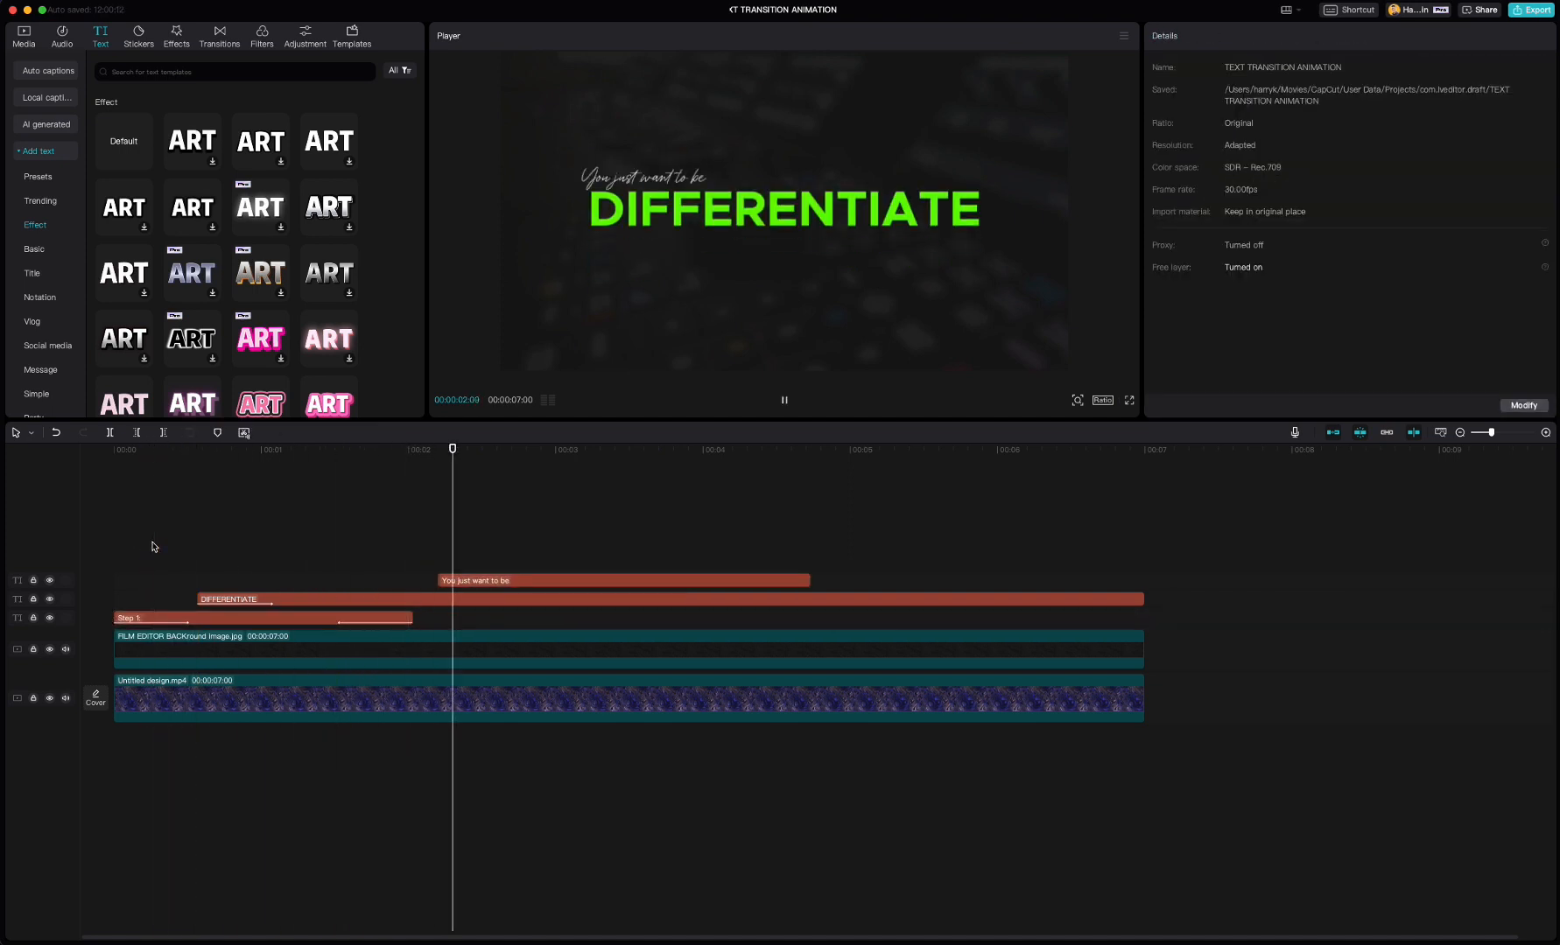
{"action": "left_click_drag", "start_coordinate": [437, 581], "coordinate": [420, 580]}
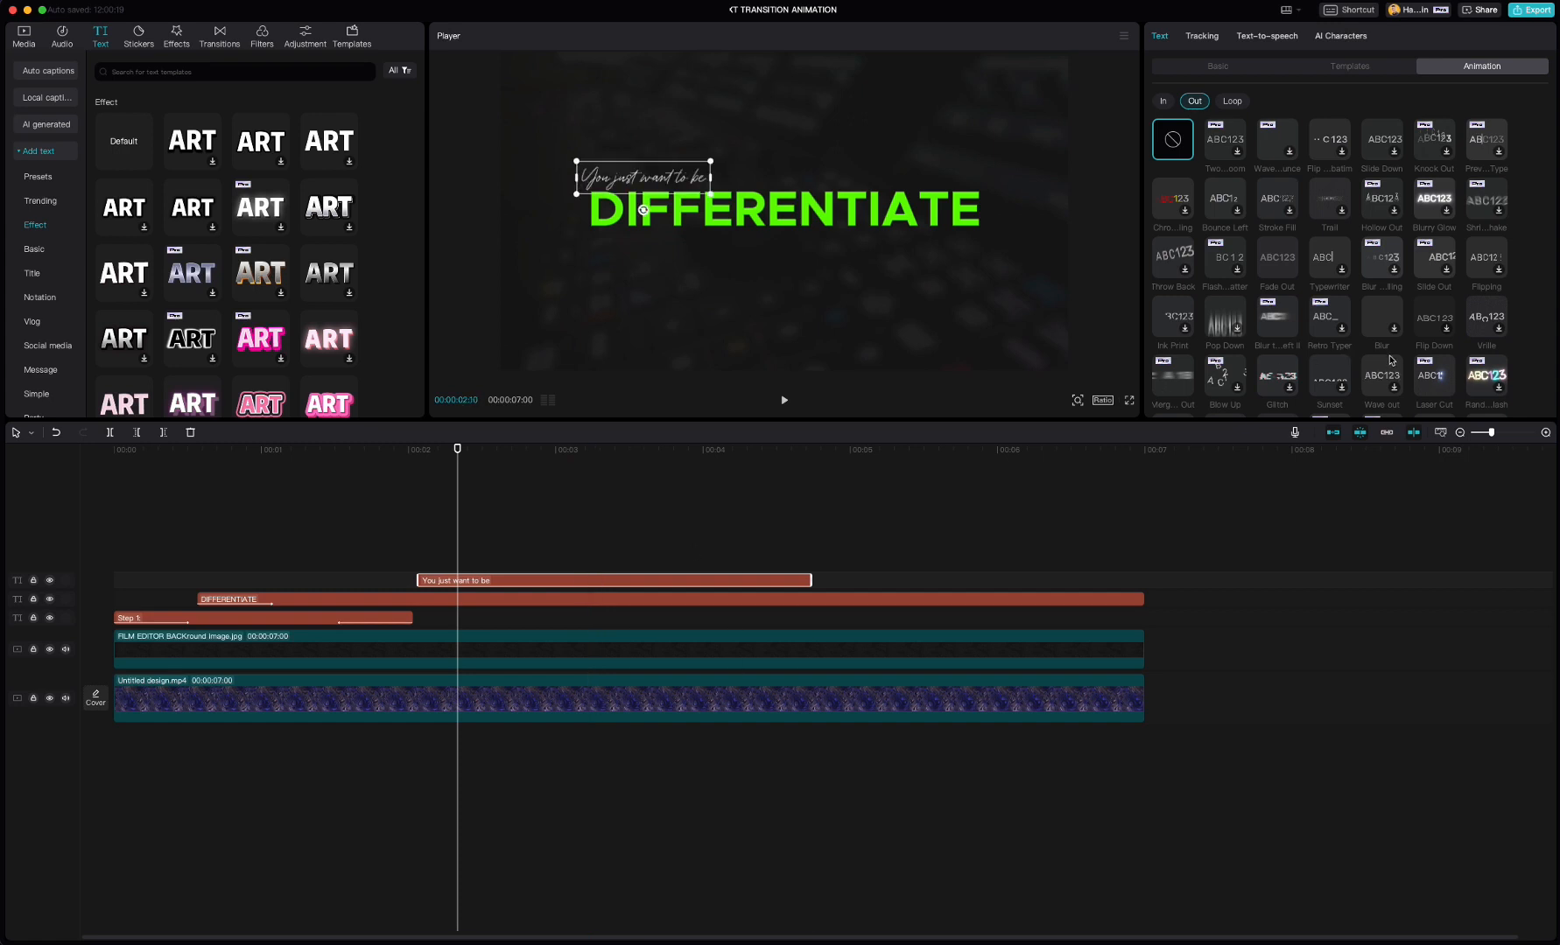
Apply the Slide Right entrance animation to the "You just want to be" text.
{"action": "left_click", "coordinate": [1162, 101]}
{"action": "scroll", "coordinate": [1345, 340], "scroll_direction": "down", "scroll_amount": 5}
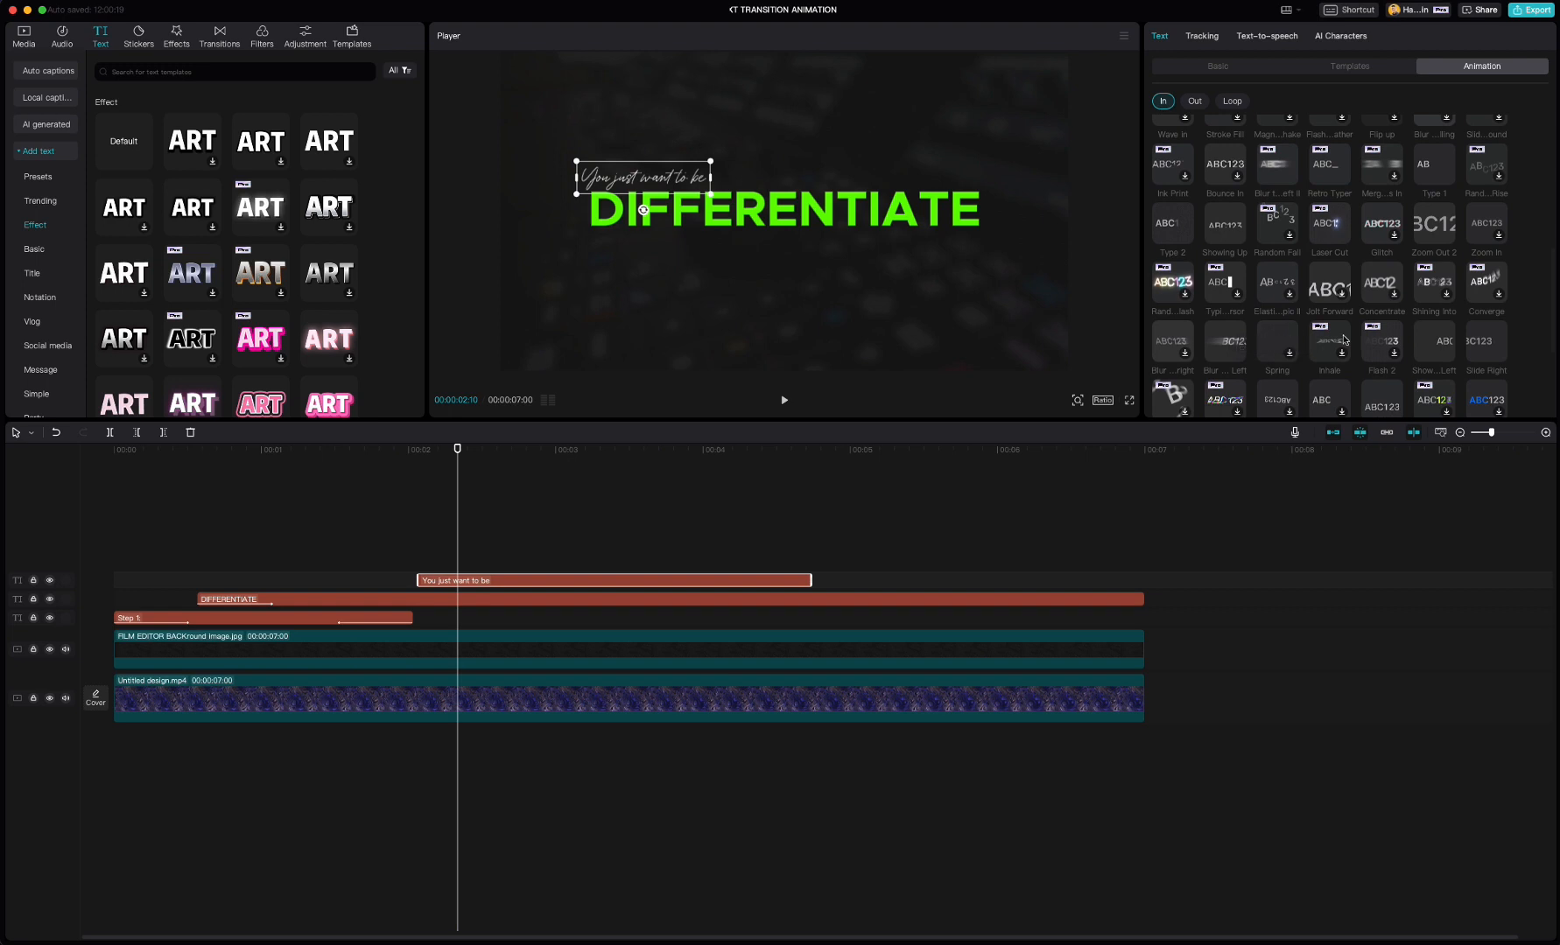
{"action": "left_click", "coordinate": [1487, 341]}
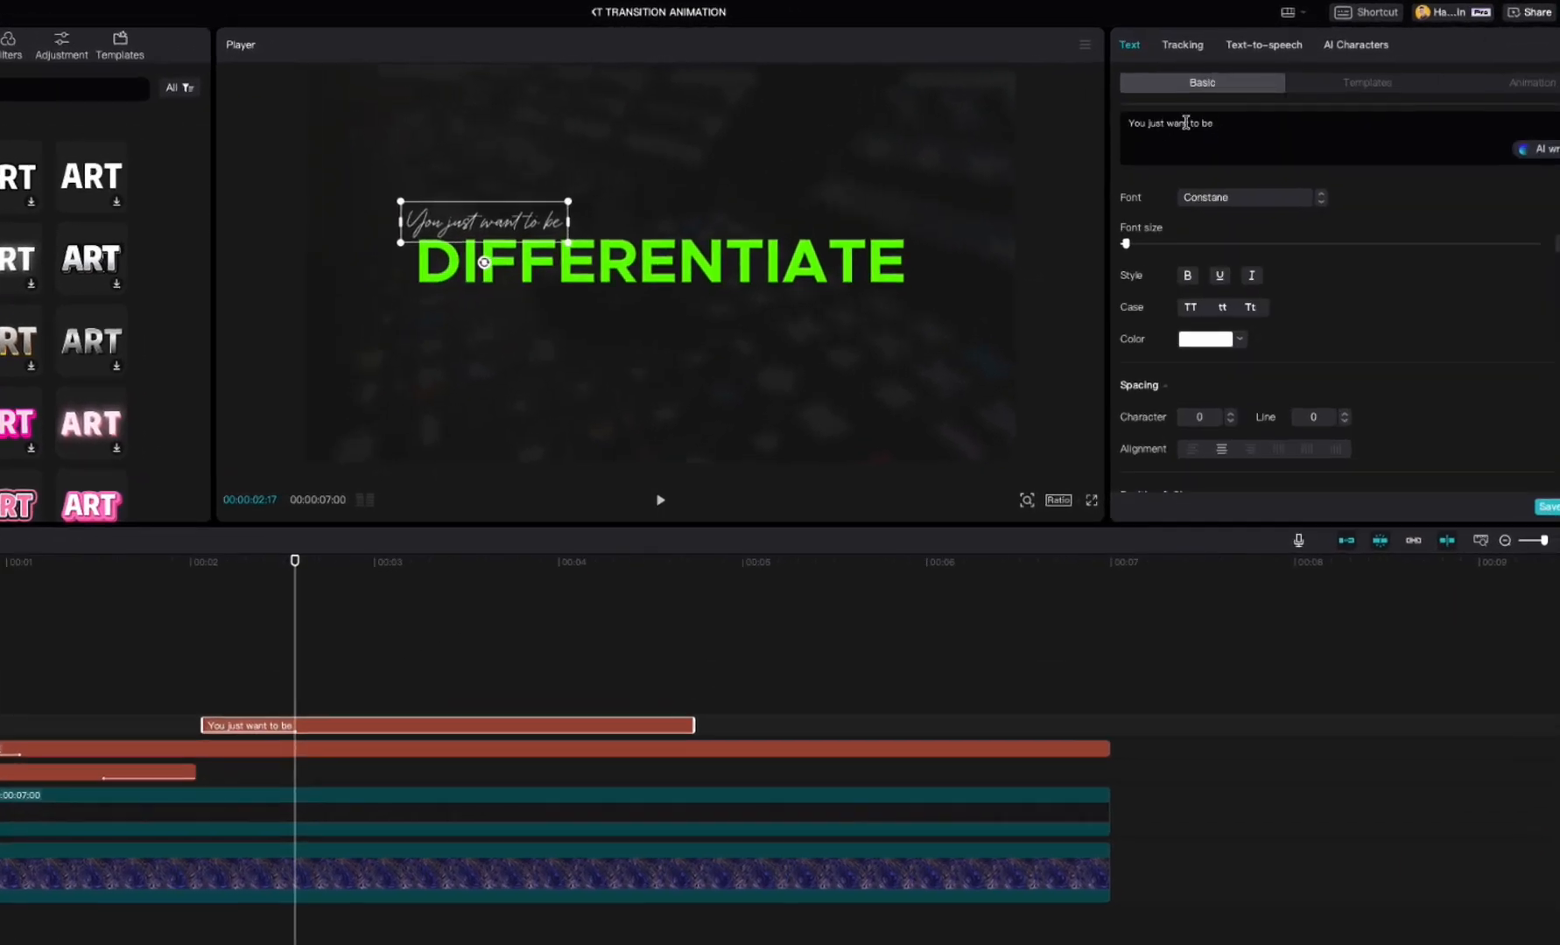
Replace "want" in "You just want to be" with a gap and duplicate the text onto a track above as "want".
{"action": "left_click_drag", "start_coordinate": [1188, 122], "coordinate": [1167, 126]}
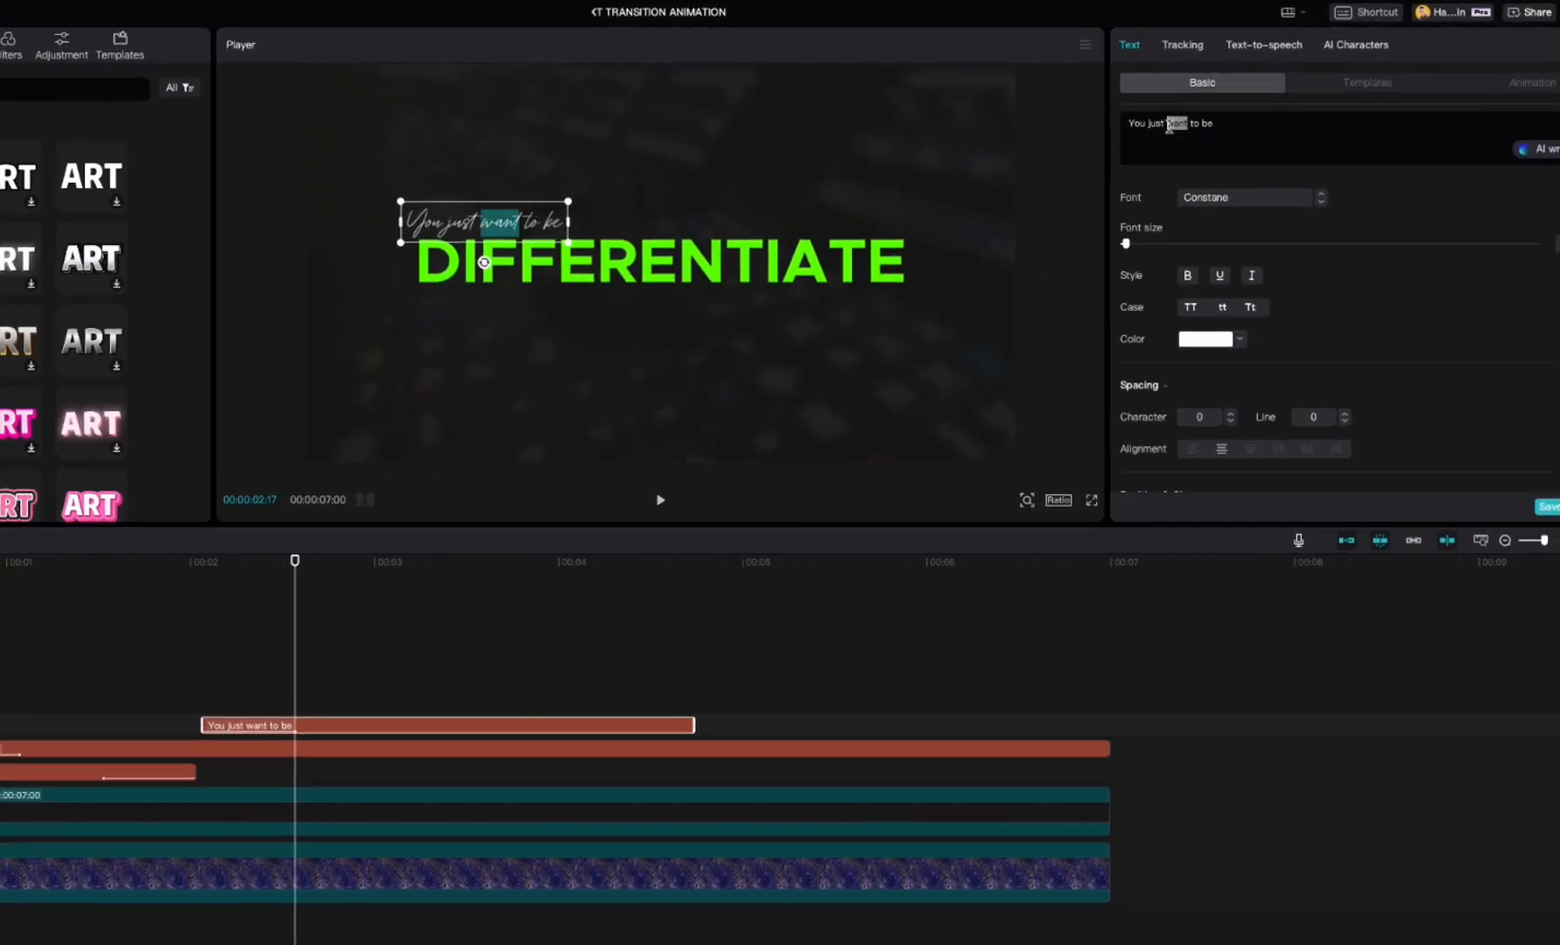
{"action": "key", "text": "BackSpace"}
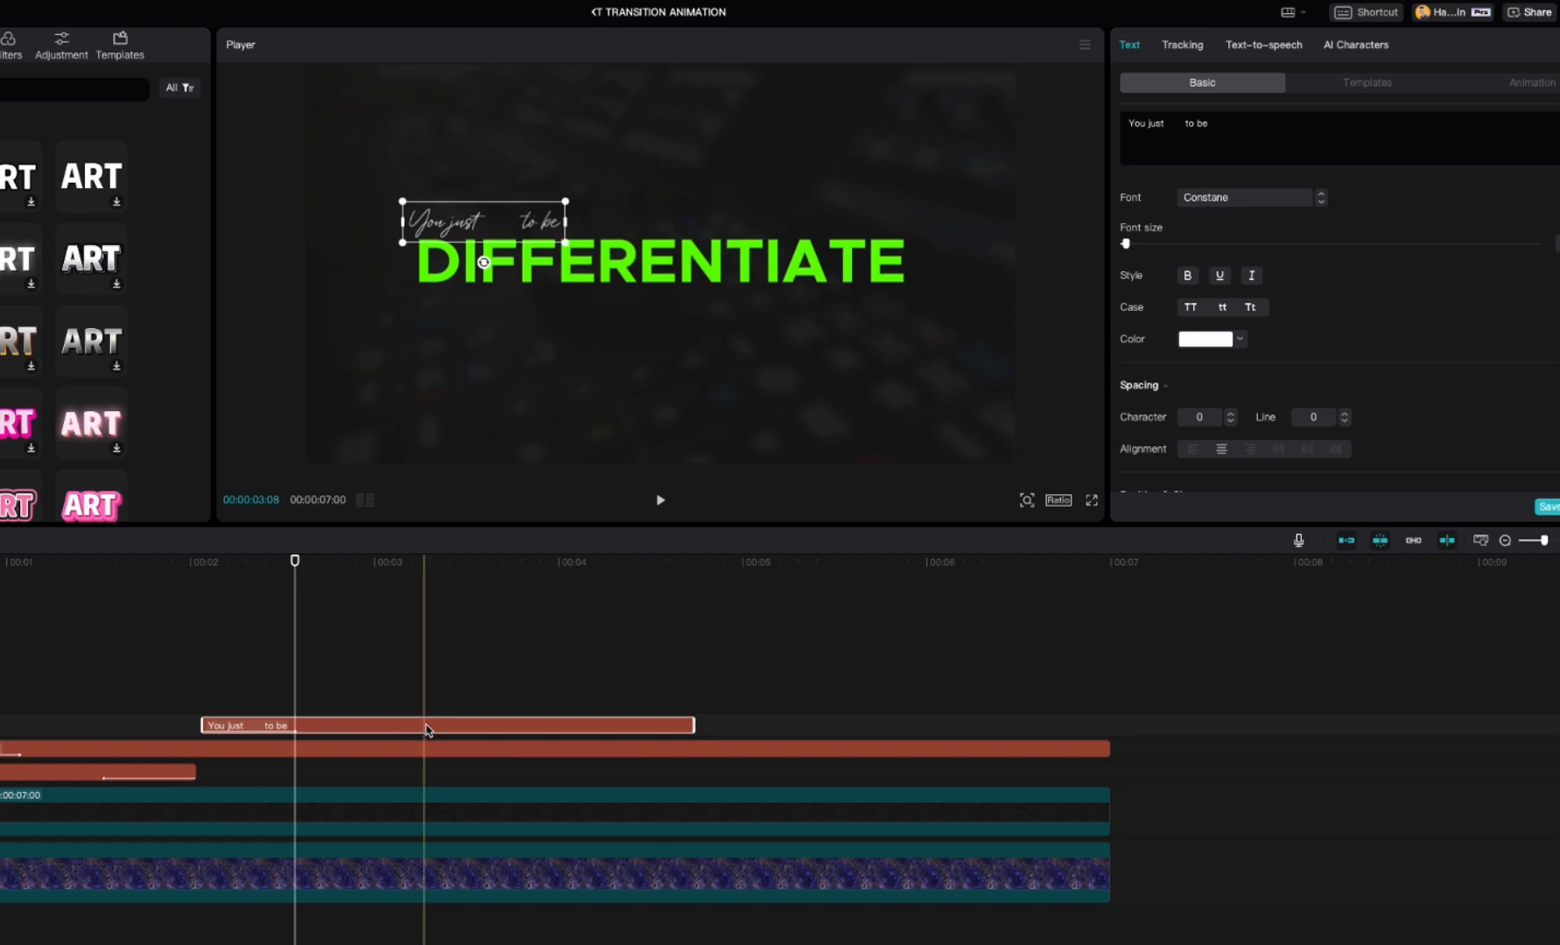
{"action": "left_click_drag", "start_coordinate": [426, 728], "coordinate": [488, 705]}
{"action": "left_click_drag", "start_coordinate": [1221, 124], "coordinate": [1111, 122]}
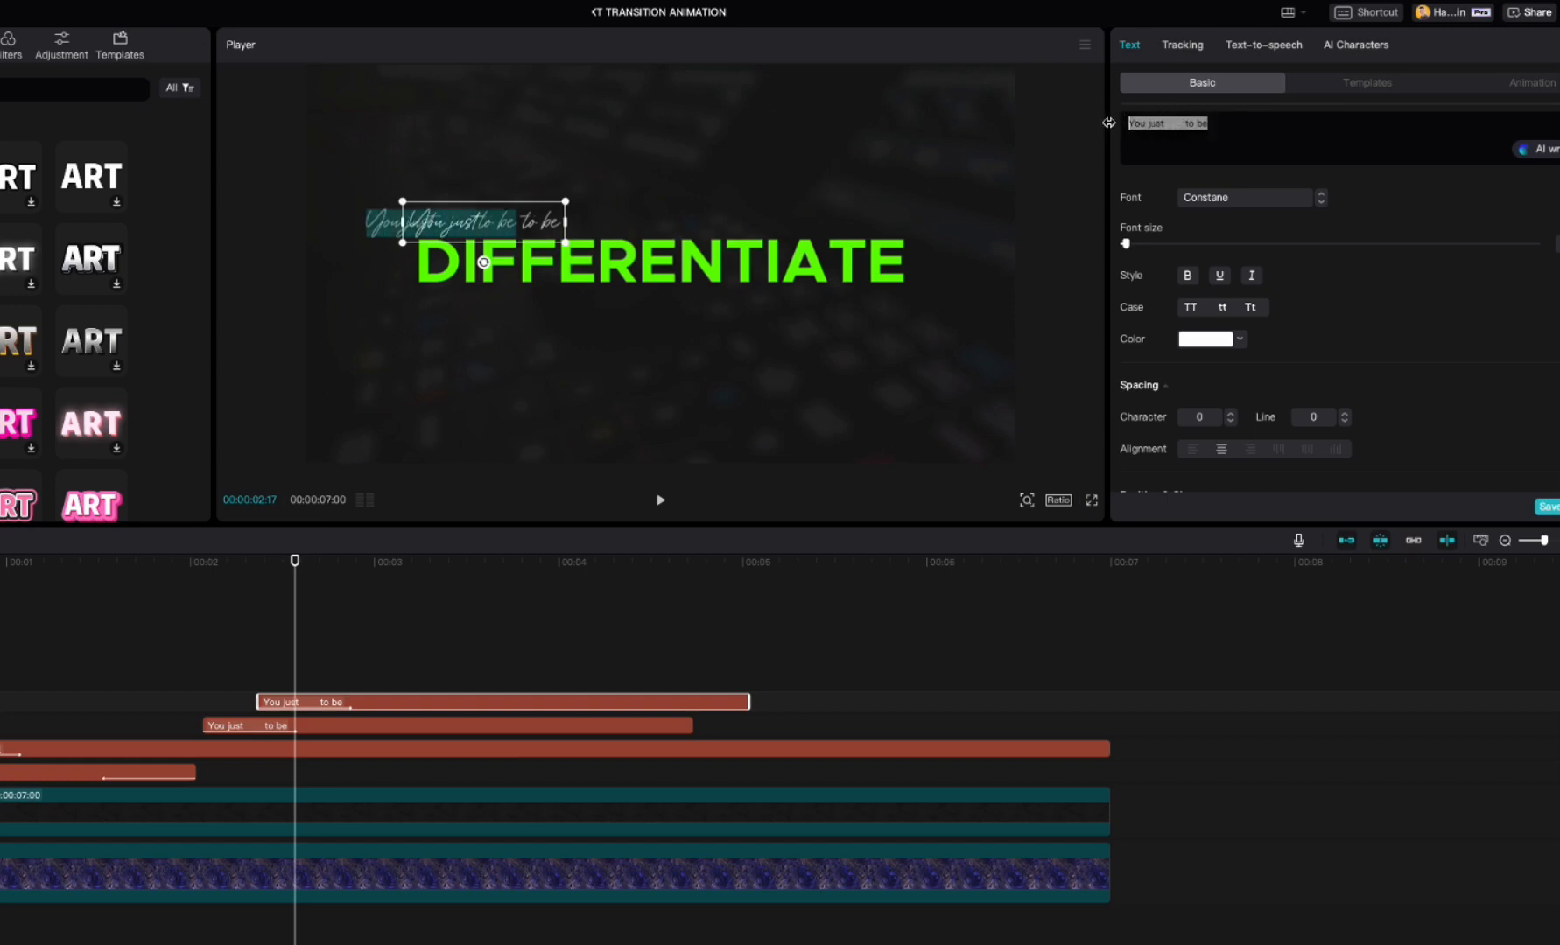
{"action": "type", "text": "want"}
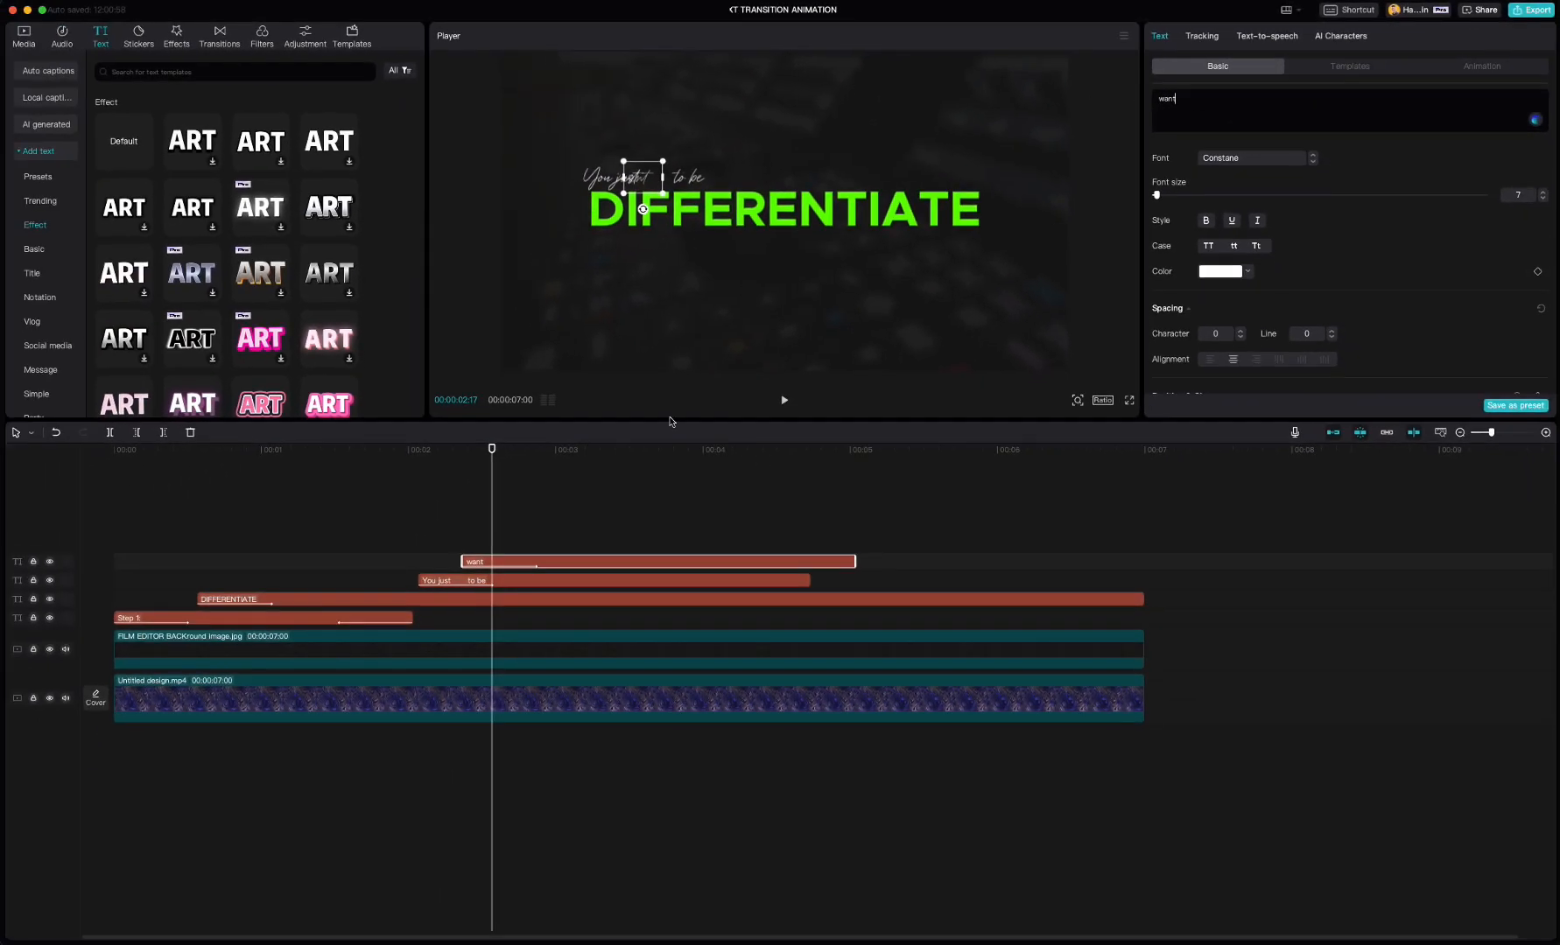
Color the "want" text bright green (5CFF00).
{"action": "left_click", "coordinate": [1219, 272]}
{"action": "left_click", "coordinate": [1314, 301]}
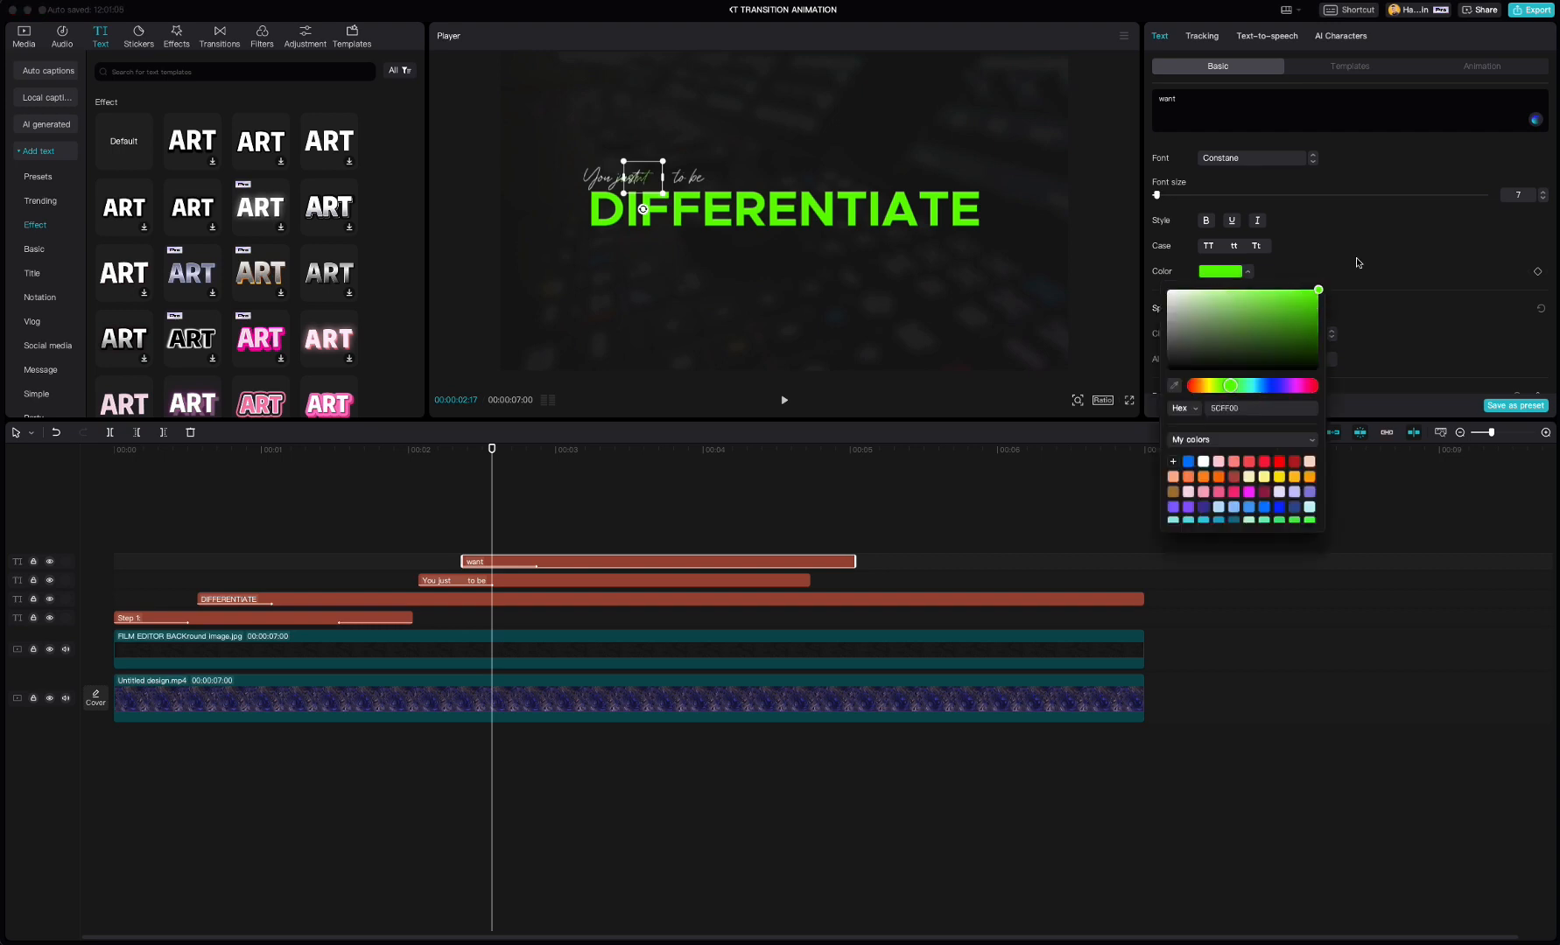
{"action": "left_click", "coordinate": [1351, 262]}
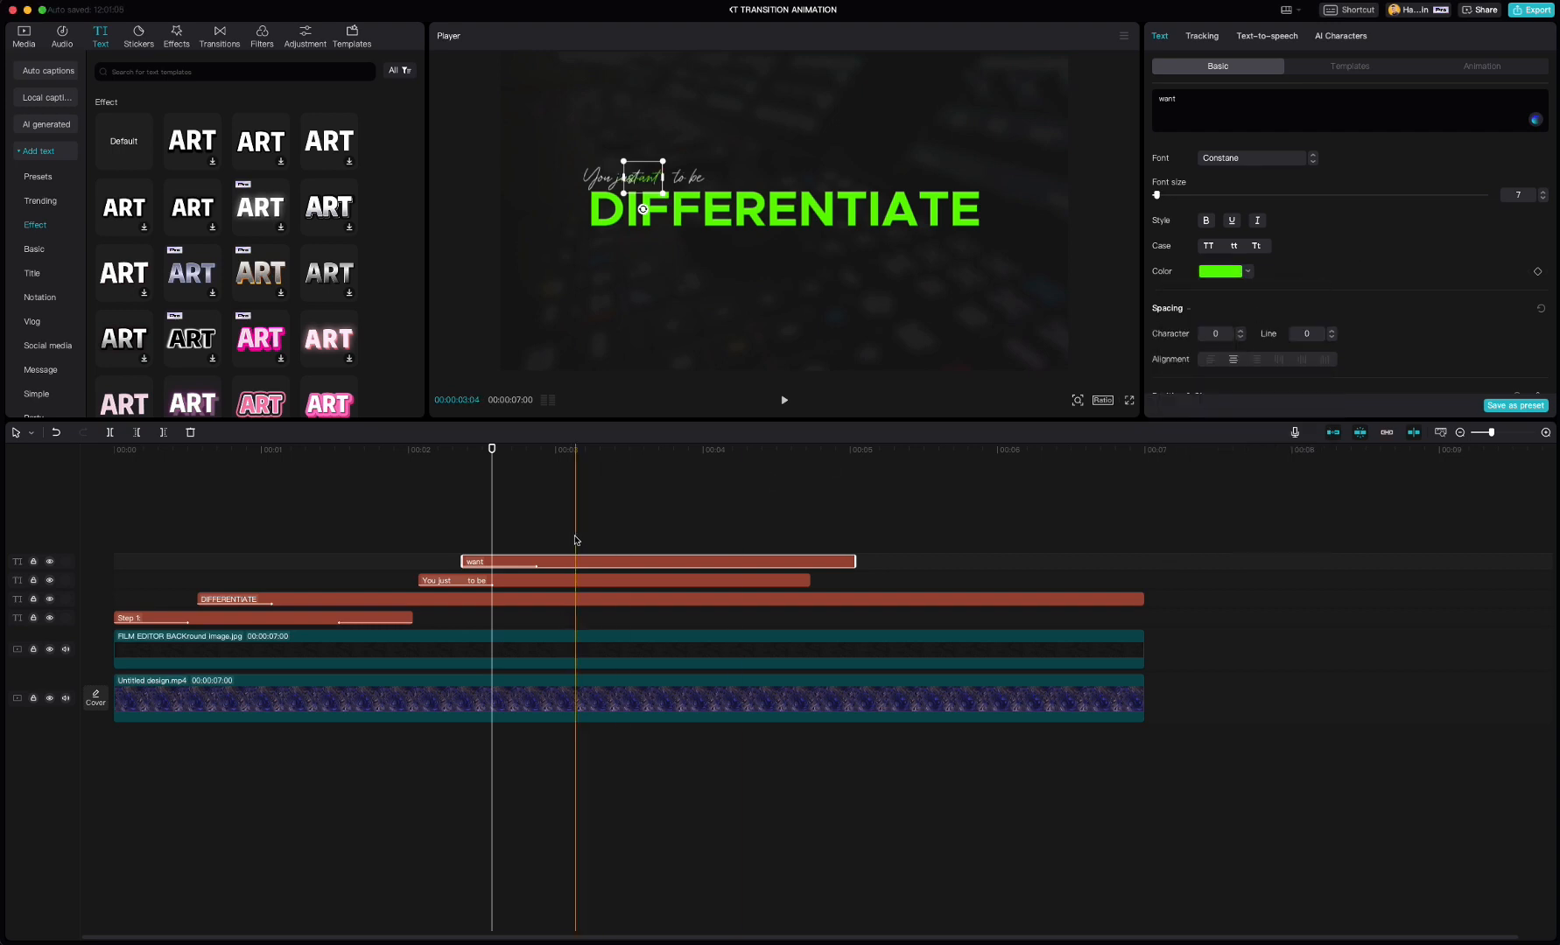
Apply the Slide Up entrance animation to the green "want" text.
{"action": "left_click", "coordinate": [1492, 67]}
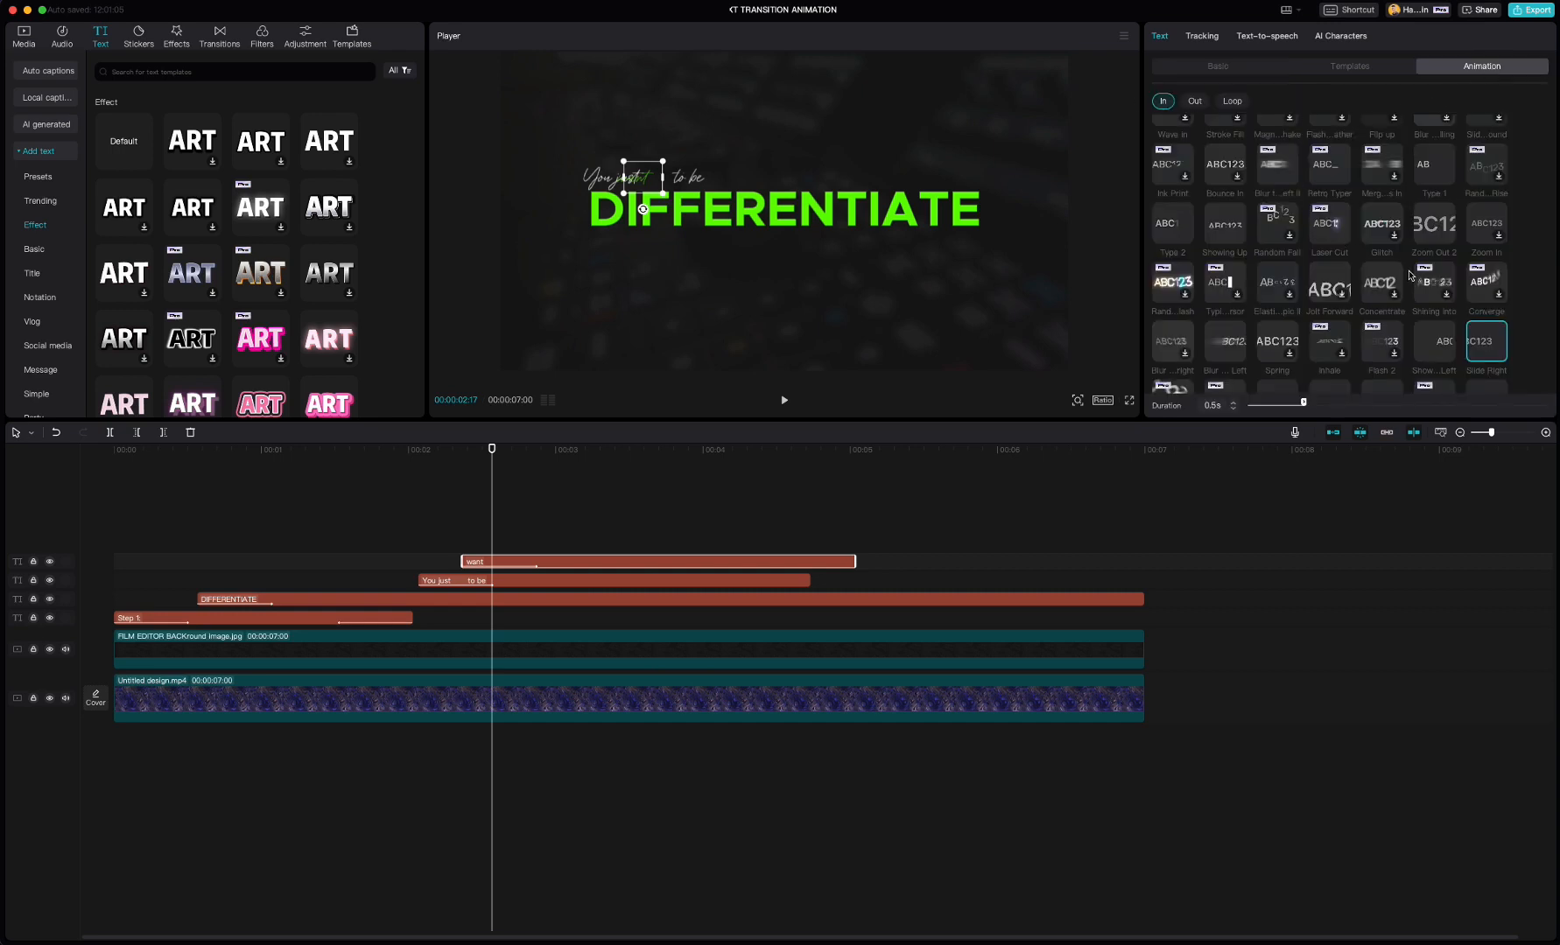
{"action": "scroll", "coordinate": [1400, 288], "scroll_direction": "down", "scroll_amount": 2}
{"action": "left_click", "coordinate": [1380, 304]}
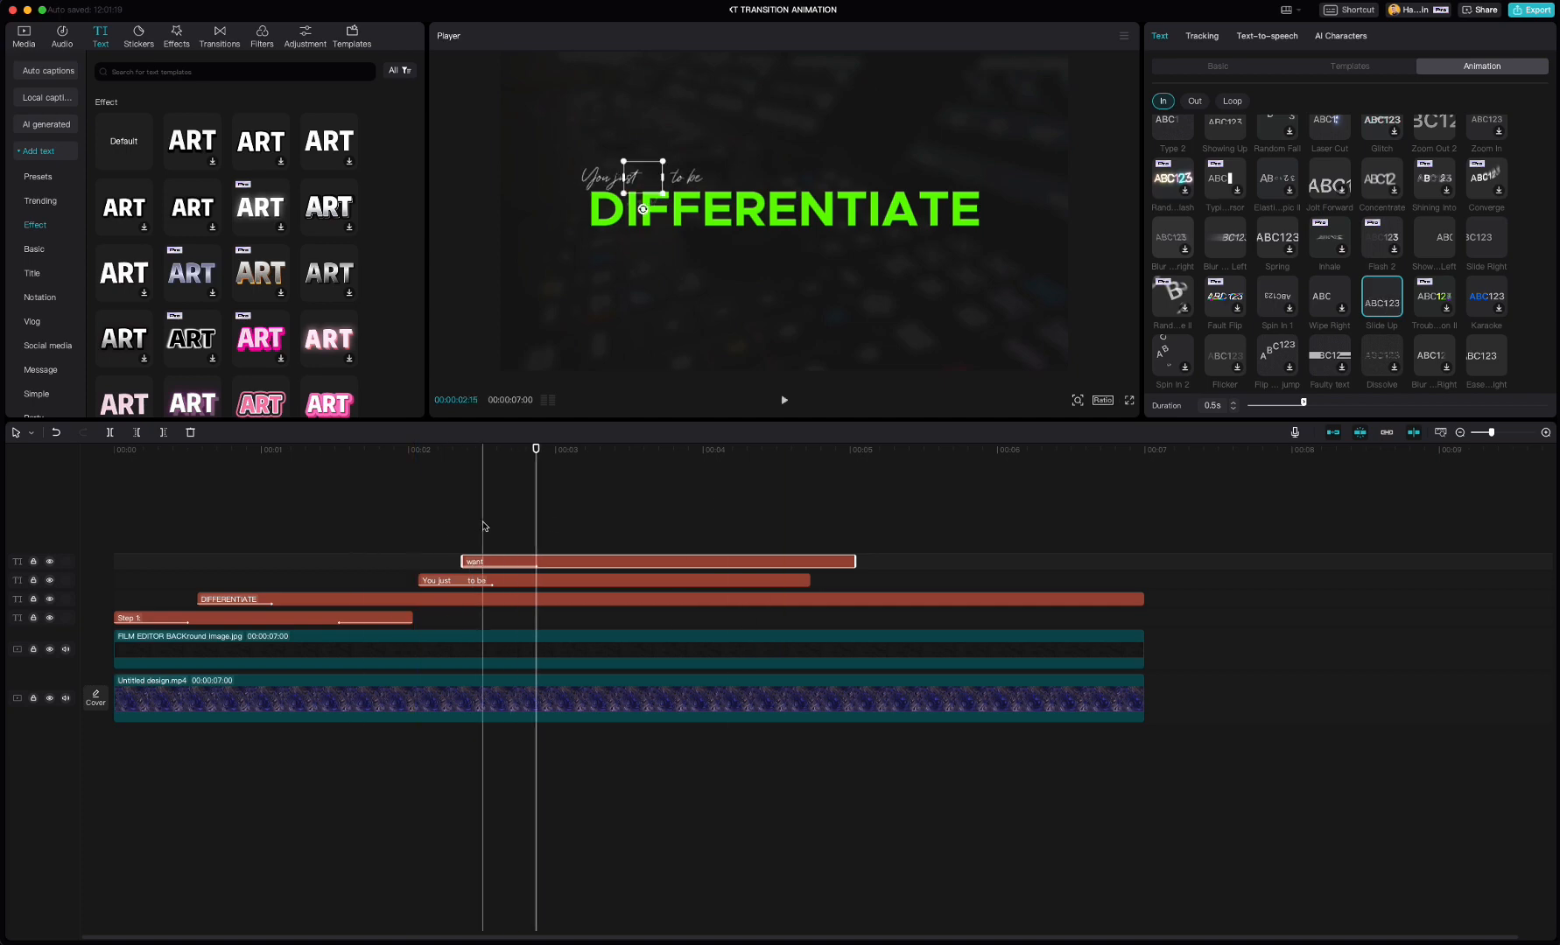
Move the green "want" into the gap between "just" and "to be" and enlarge the preview area.
{"action": "left_click", "coordinate": [575, 526]}
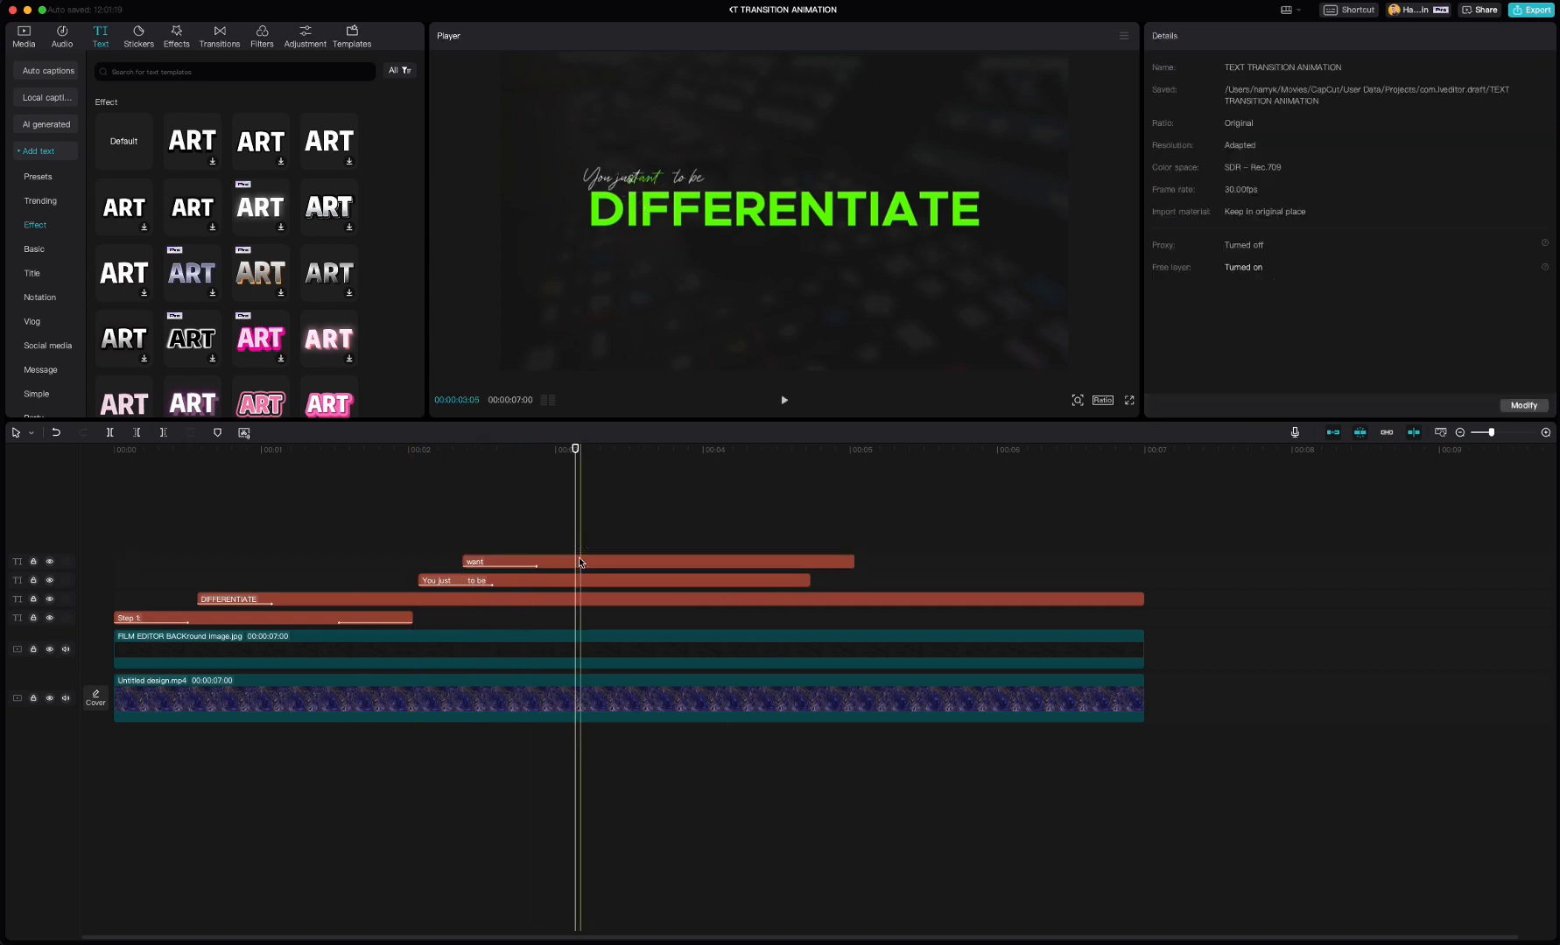
{"action": "left_click", "coordinate": [579, 562]}
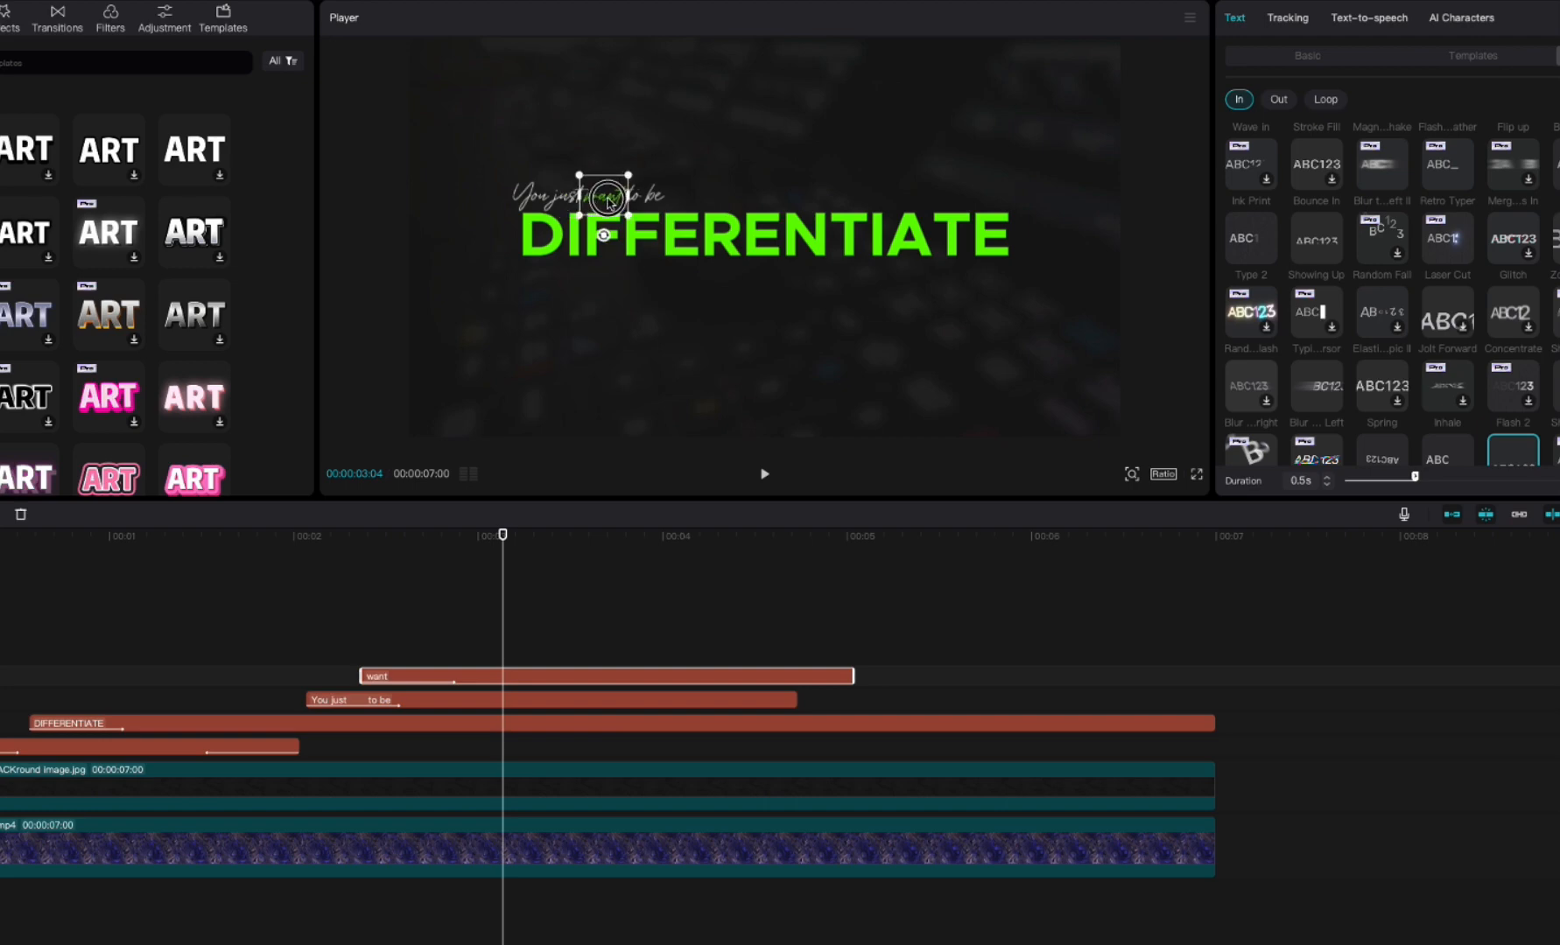
{"action": "left_click", "coordinate": [670, 359]}
{"action": "left_click_drag", "start_coordinate": [702, 499], "coordinate": [703, 648]}
Widen the gap between "just" and "to be" with an extra space and play back from about 2 seconds.
{"action": "left_click", "coordinate": [710, 774]}
{"action": "left_click", "coordinate": [1345, 60]}
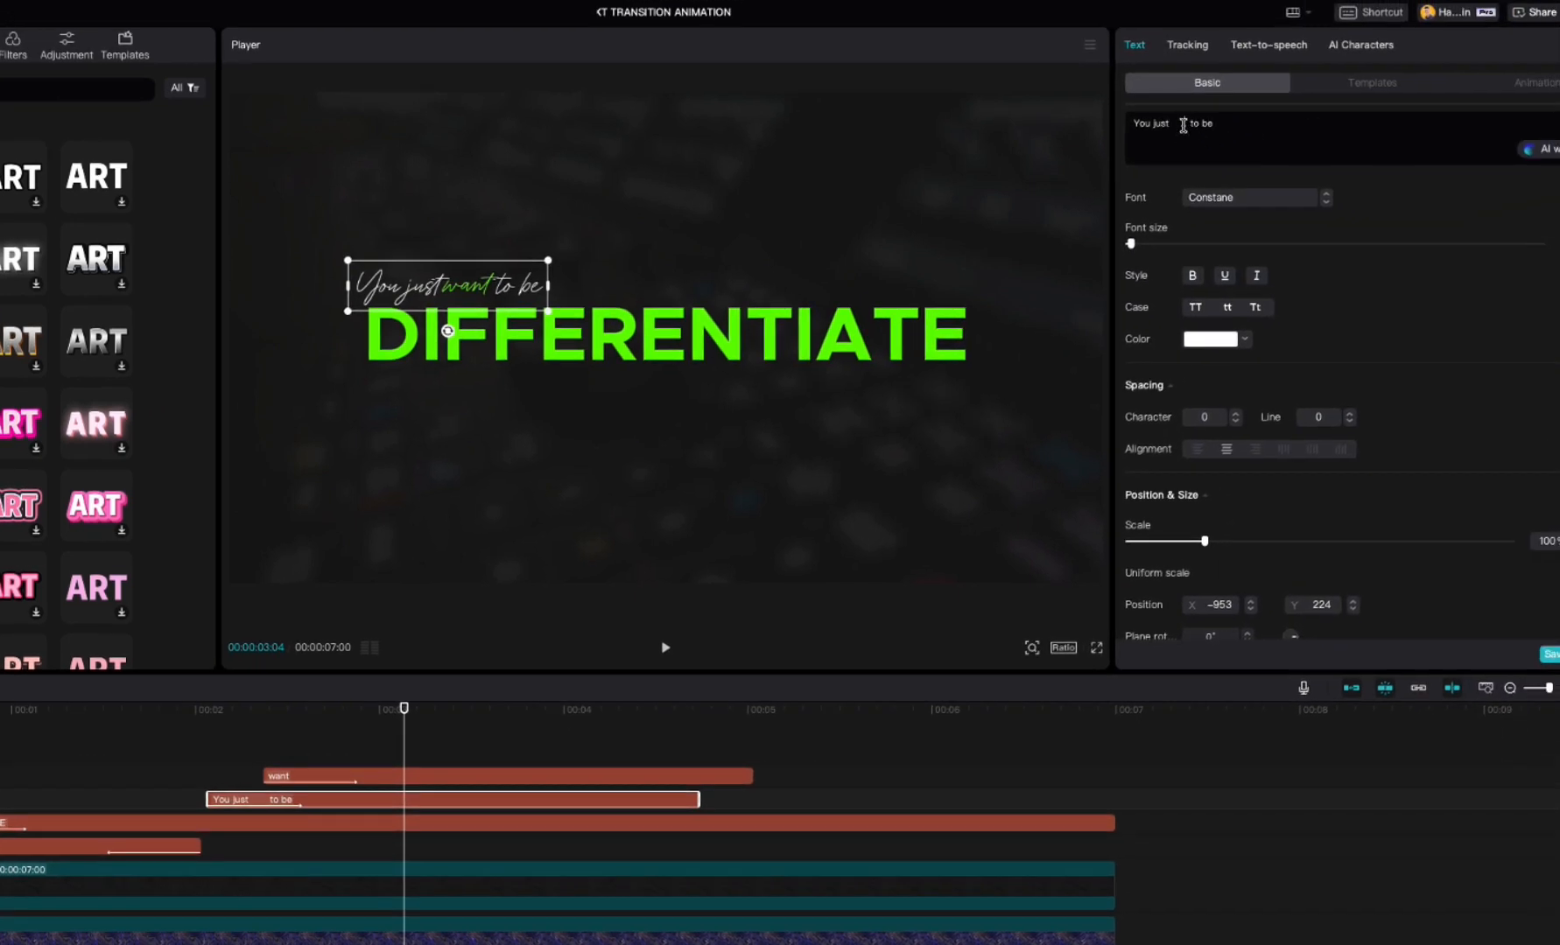
{"action": "left_click", "coordinate": [1182, 125]}
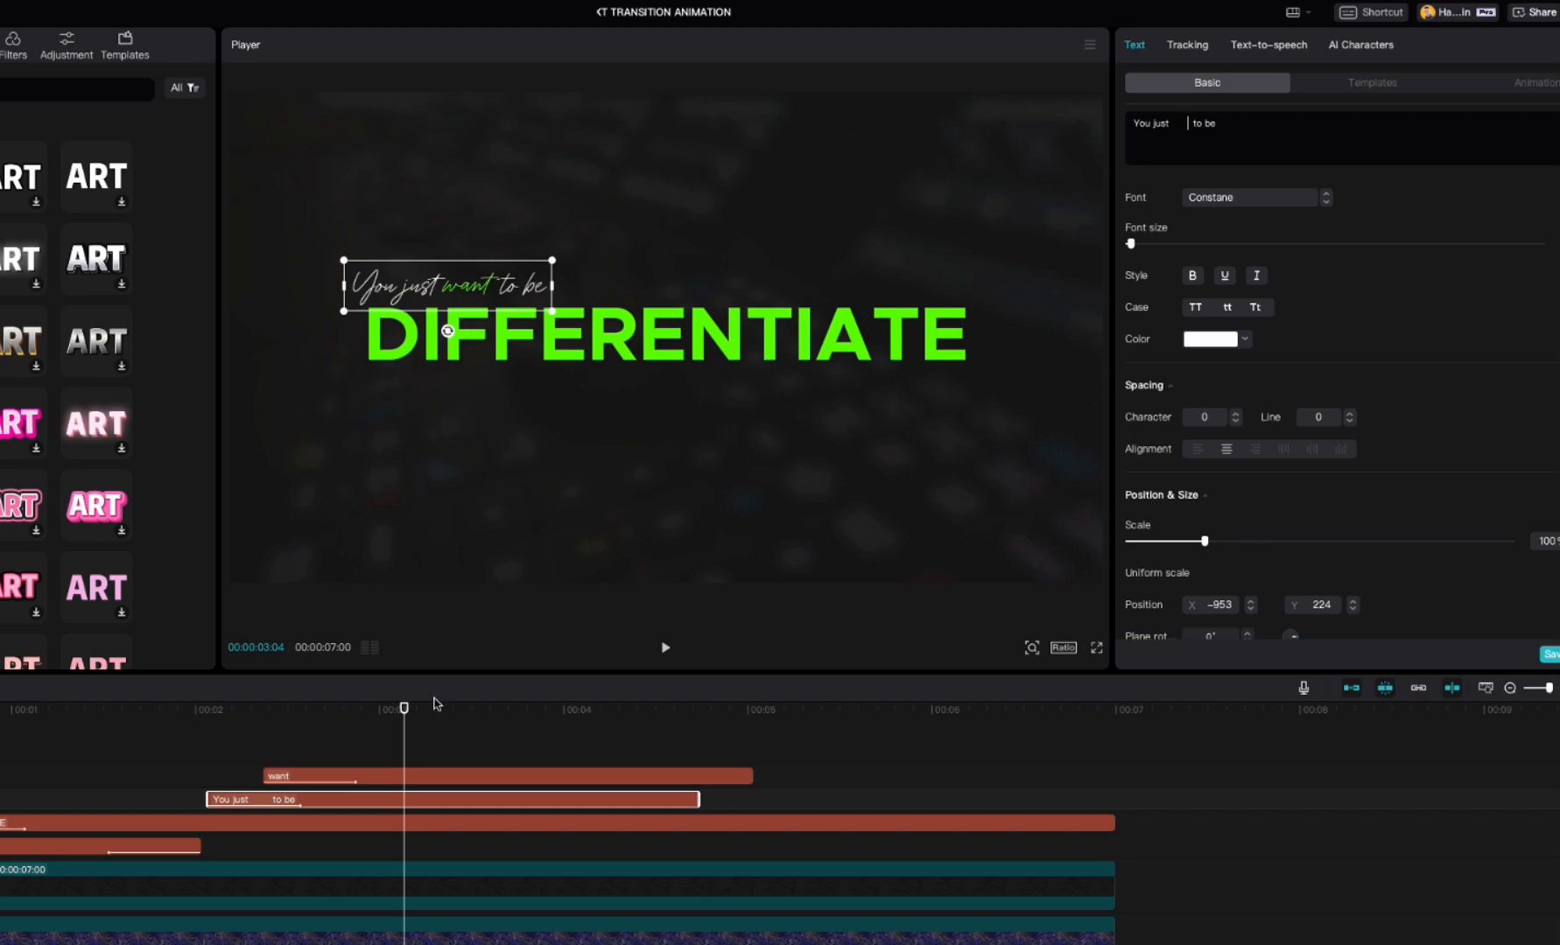
{"action": "left_click", "coordinate": [209, 713]}
{"action": "key", "text": "space"}
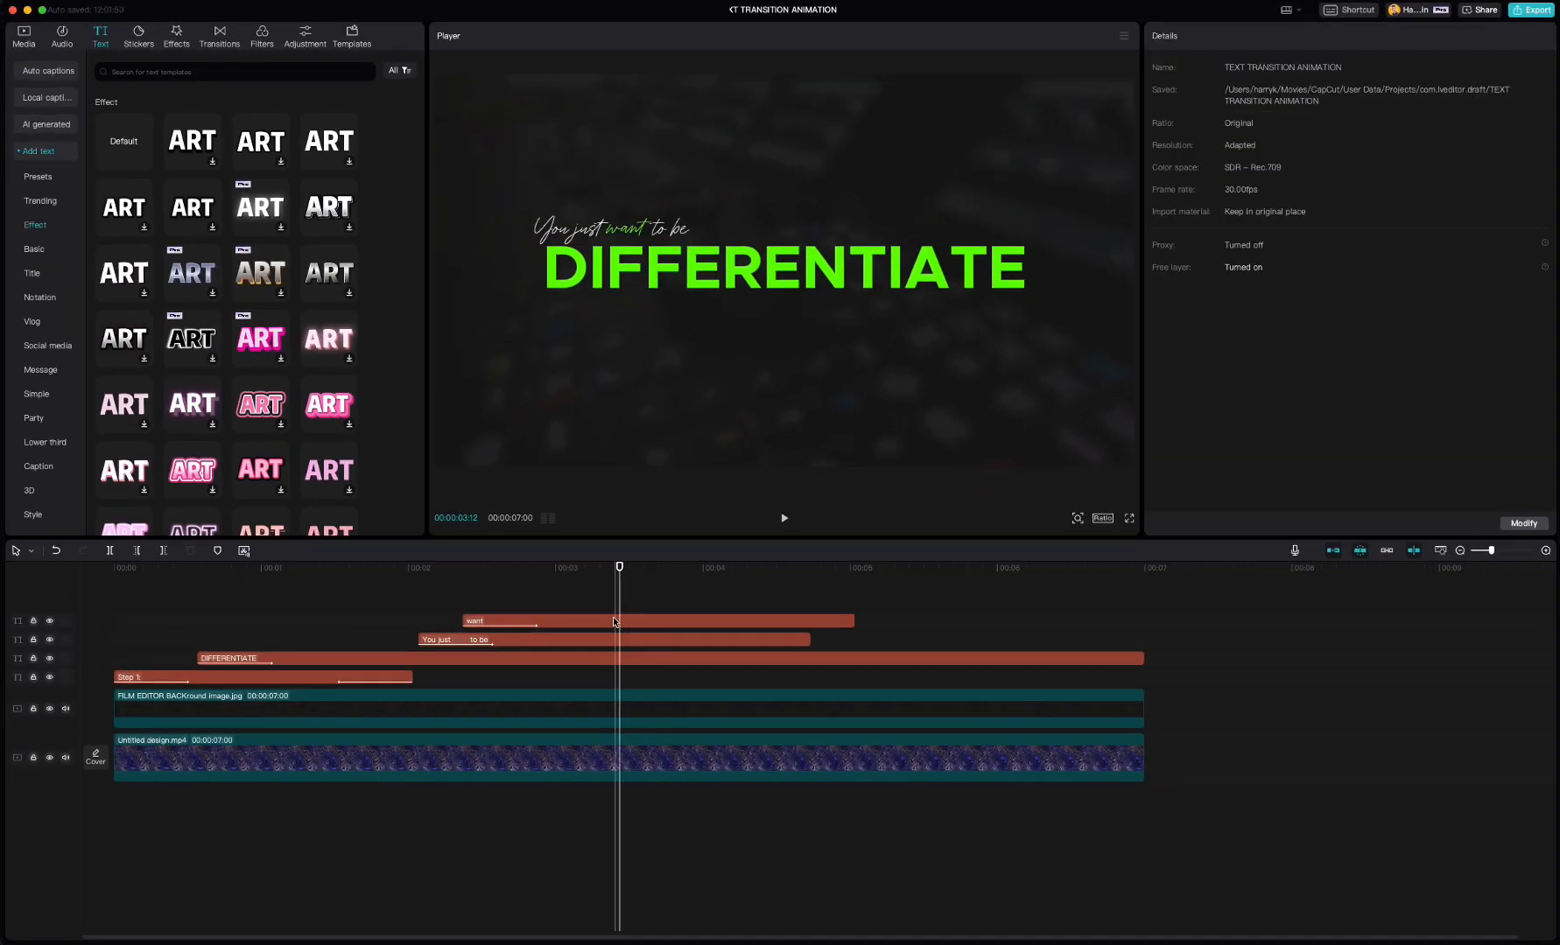
Change the entrance animation of the "You just to be" text to Type 2 with a duration of 1.0 s.
{"action": "left_click", "coordinate": [614, 643]}
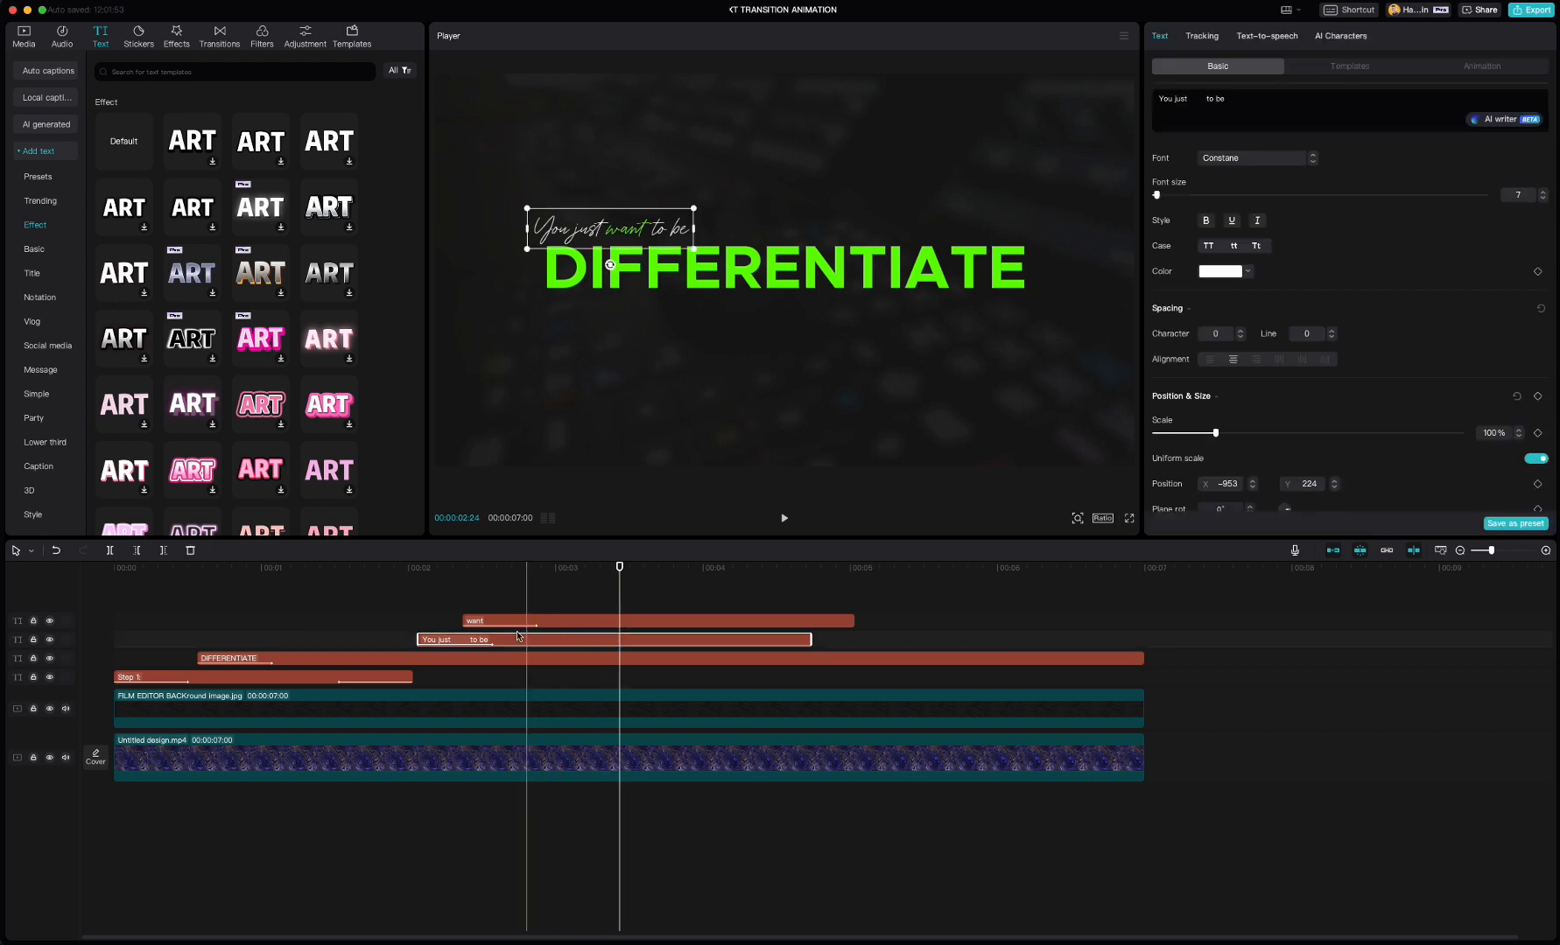
{"action": "left_click", "coordinate": [1499, 70]}
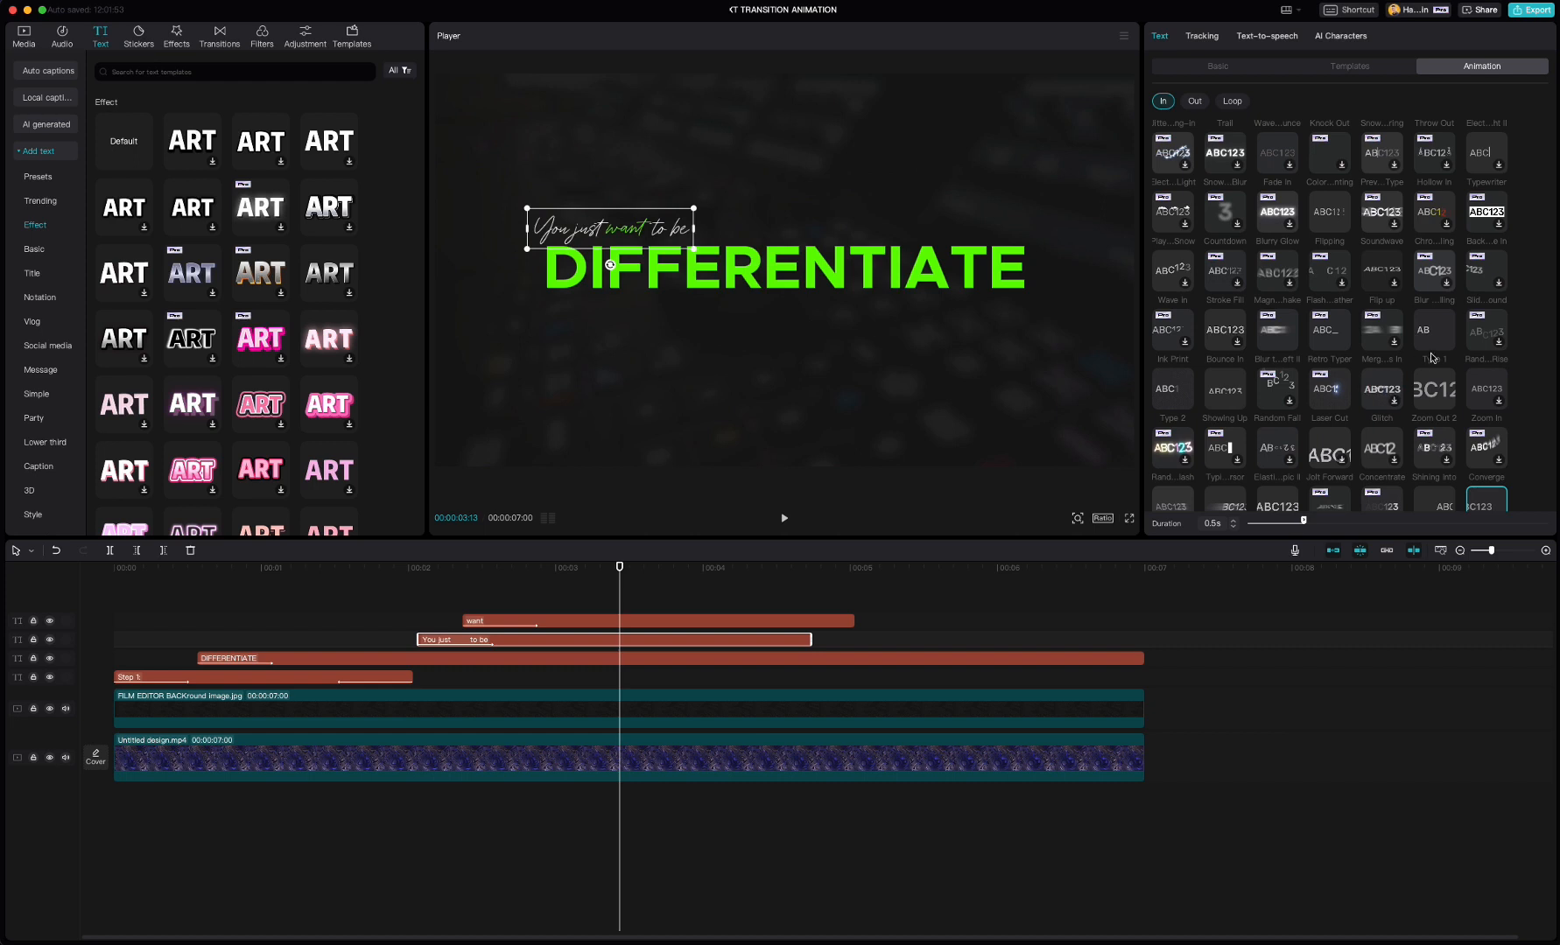
{"action": "left_click", "coordinate": [1432, 337]}
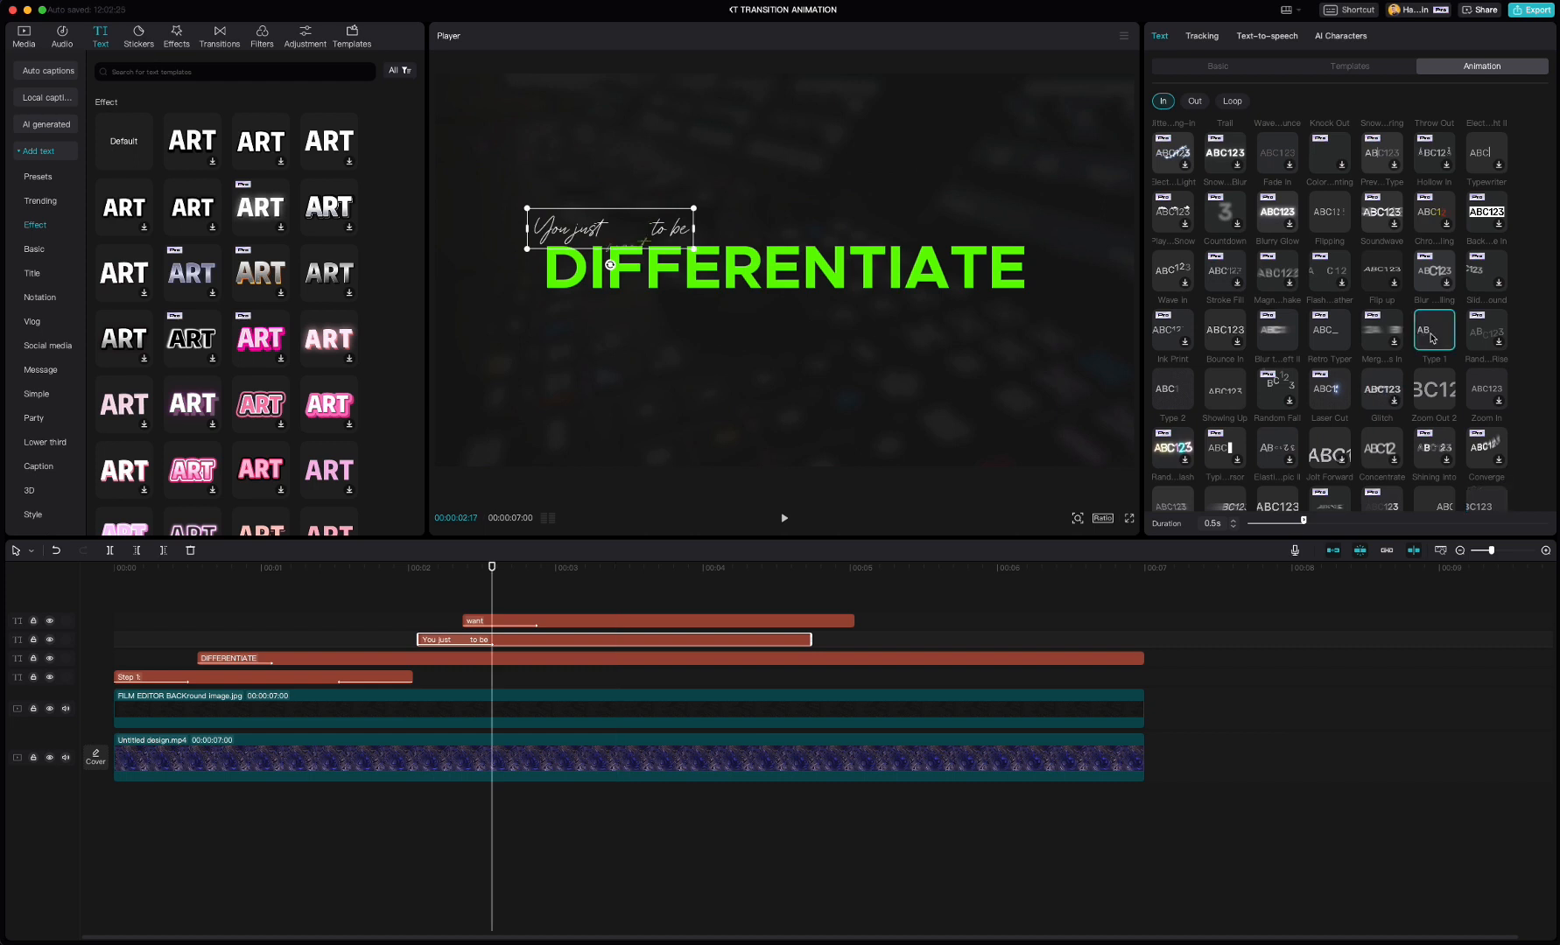
{"action": "left_click", "coordinate": [1172, 389]}
{"action": "left_click", "coordinate": [1233, 521]}
{"action": "left_click", "coordinate": [1233, 520]}
{"action": "left_click", "coordinate": [1233, 521]}
{"action": "left_click", "coordinate": [1234, 521]}
{"action": "left_click", "coordinate": [1233, 521]}
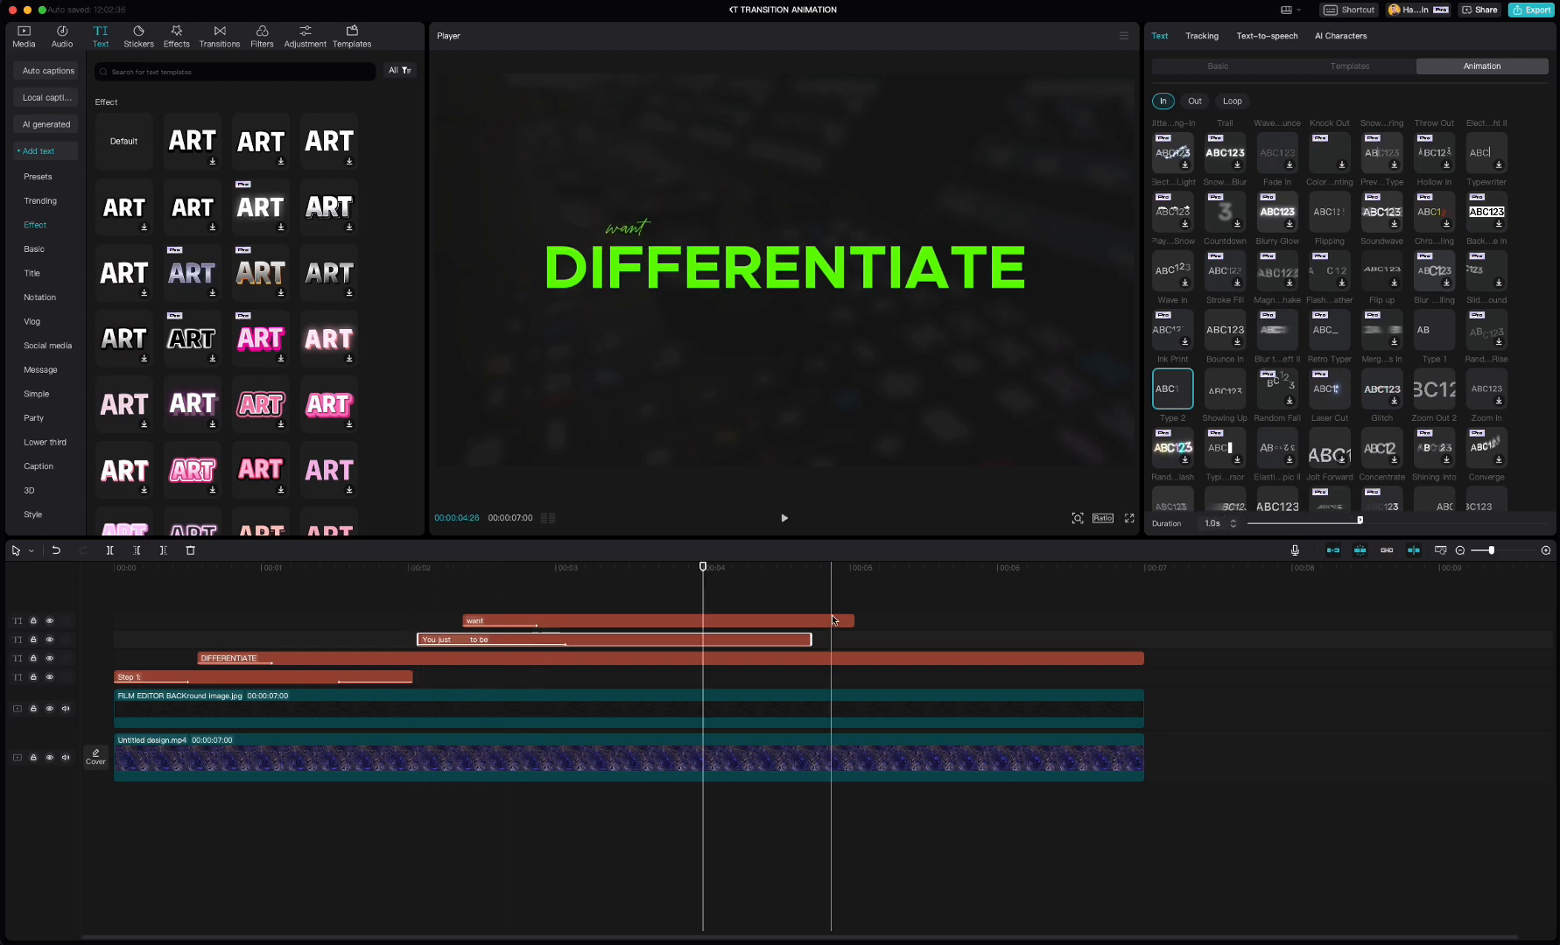
Trim the end of the "want" clip to match the "You just to be" clip and scrub through both entrances.
{"action": "left_click_drag", "start_coordinate": [849, 620], "coordinate": [810, 620]}
{"action": "left_click", "coordinate": [517, 591]}
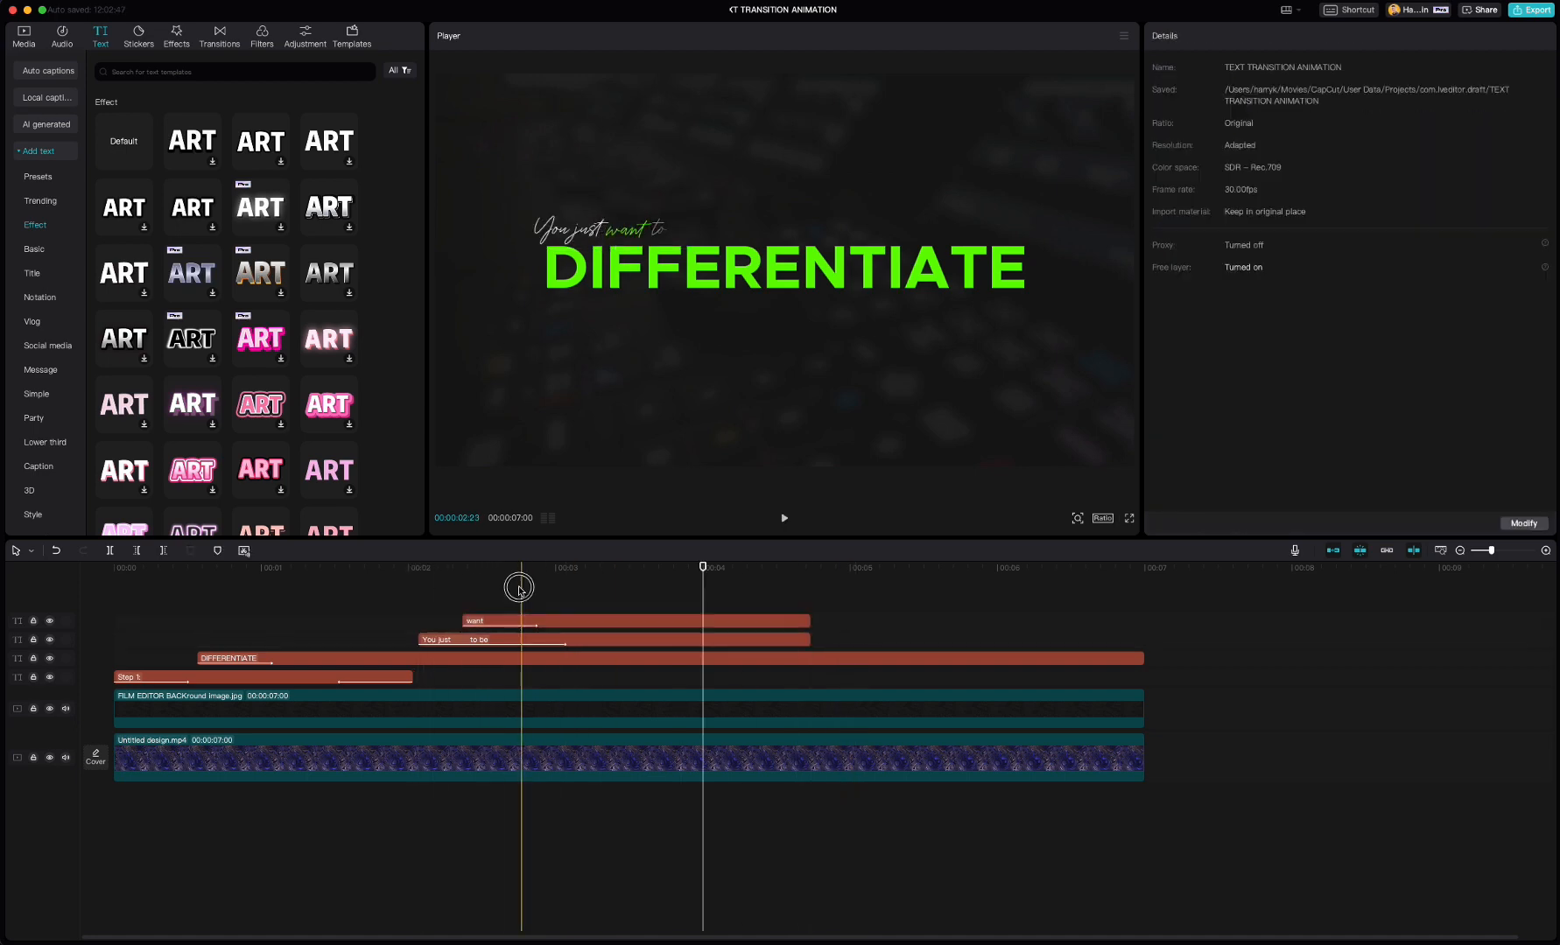
{"action": "left_click", "coordinate": [479, 593]}
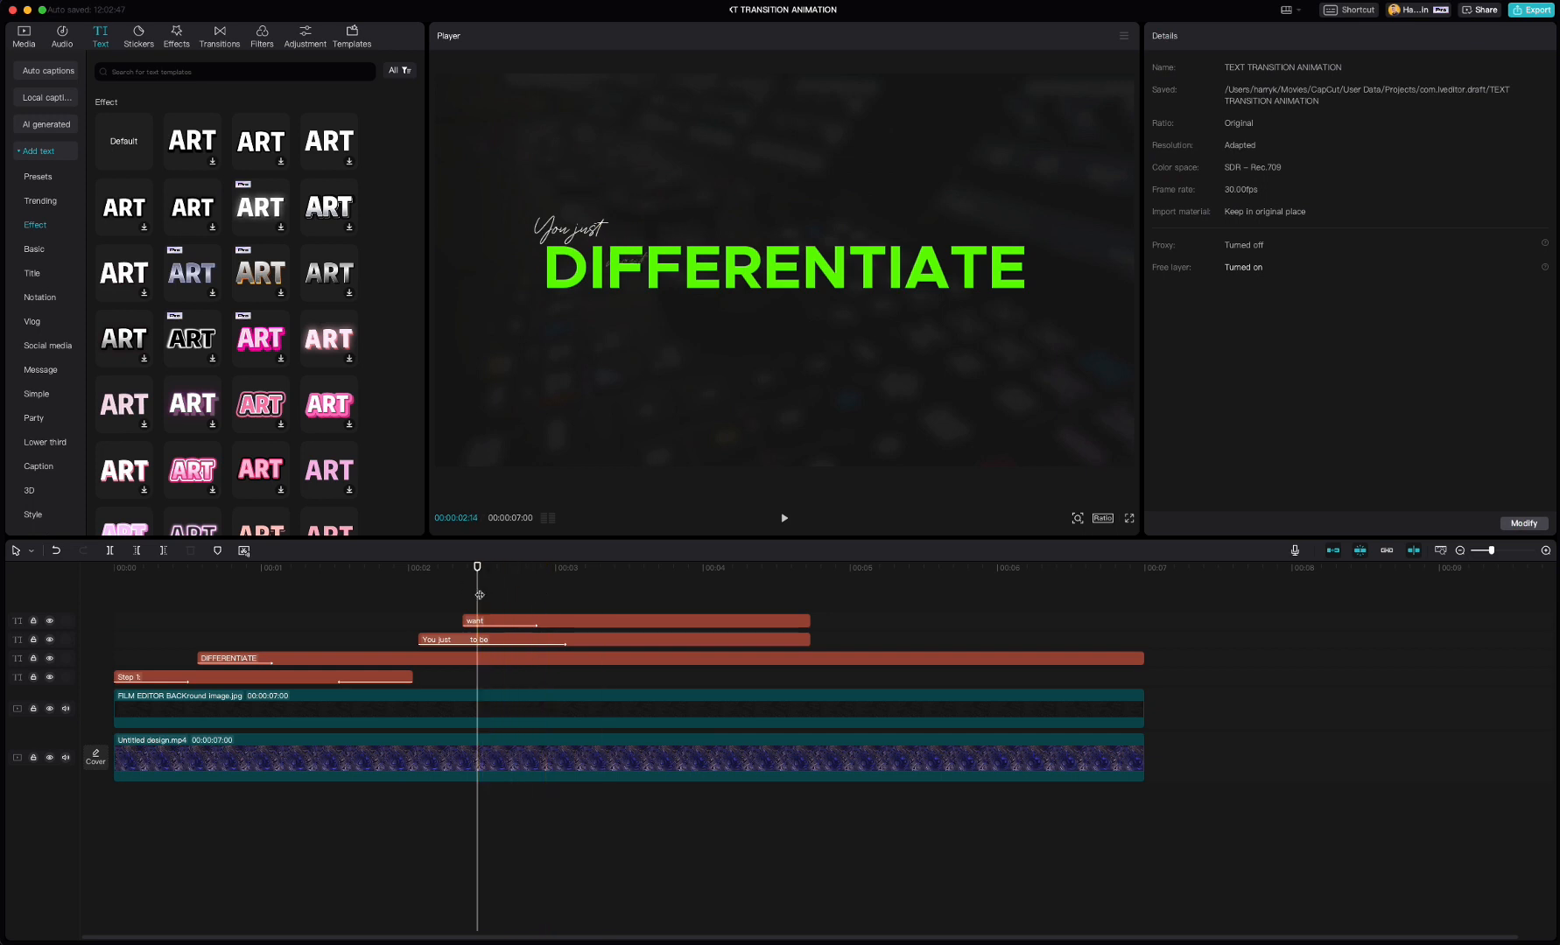
{"action": "left_click_drag", "start_coordinate": [480, 595], "coordinate": [555, 599]}
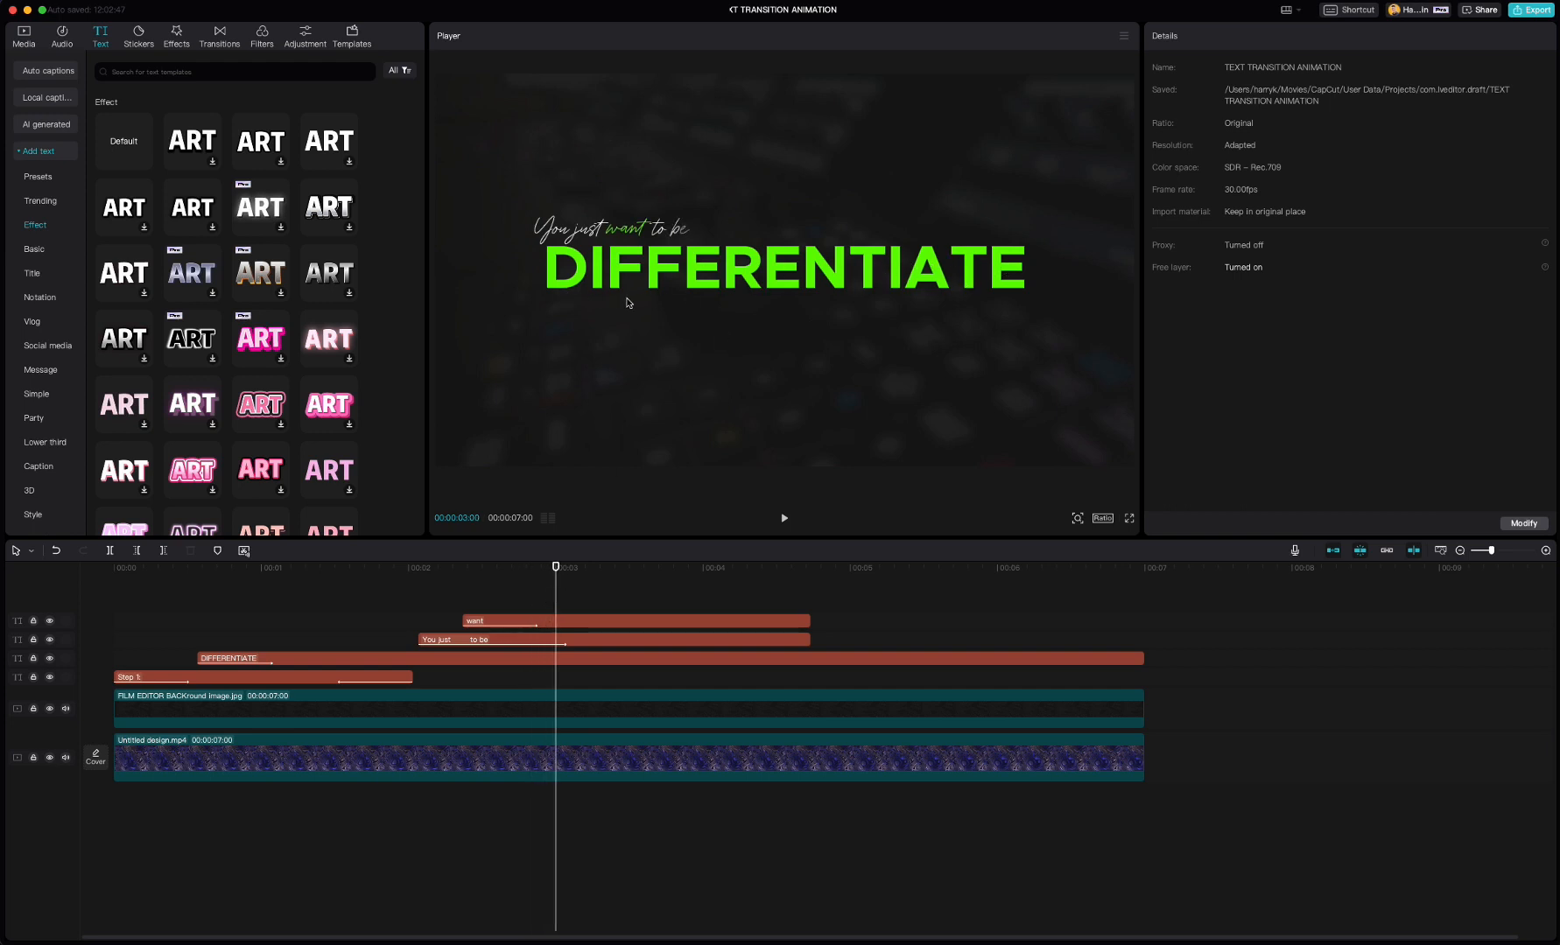
Add a Position & Size keyframe to "DIFFERENTIATE" at 00:00:02:27 and move the playhead to 00:00:03:22.
{"action": "left_click", "coordinate": [543, 660]}
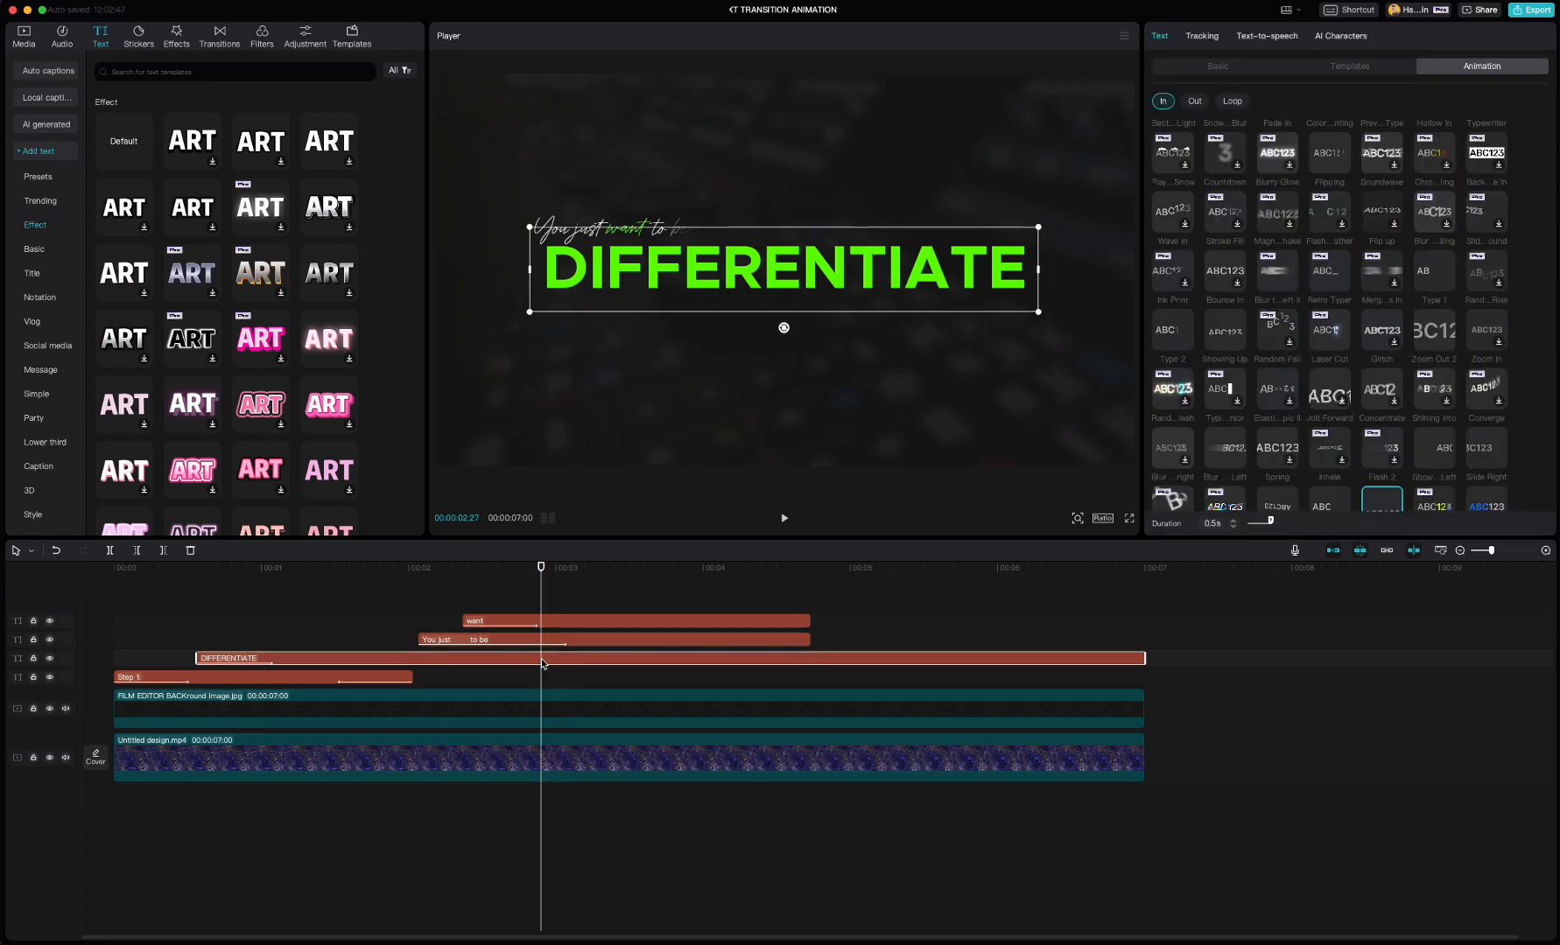
{"action": "left_click", "coordinate": [1230, 68]}
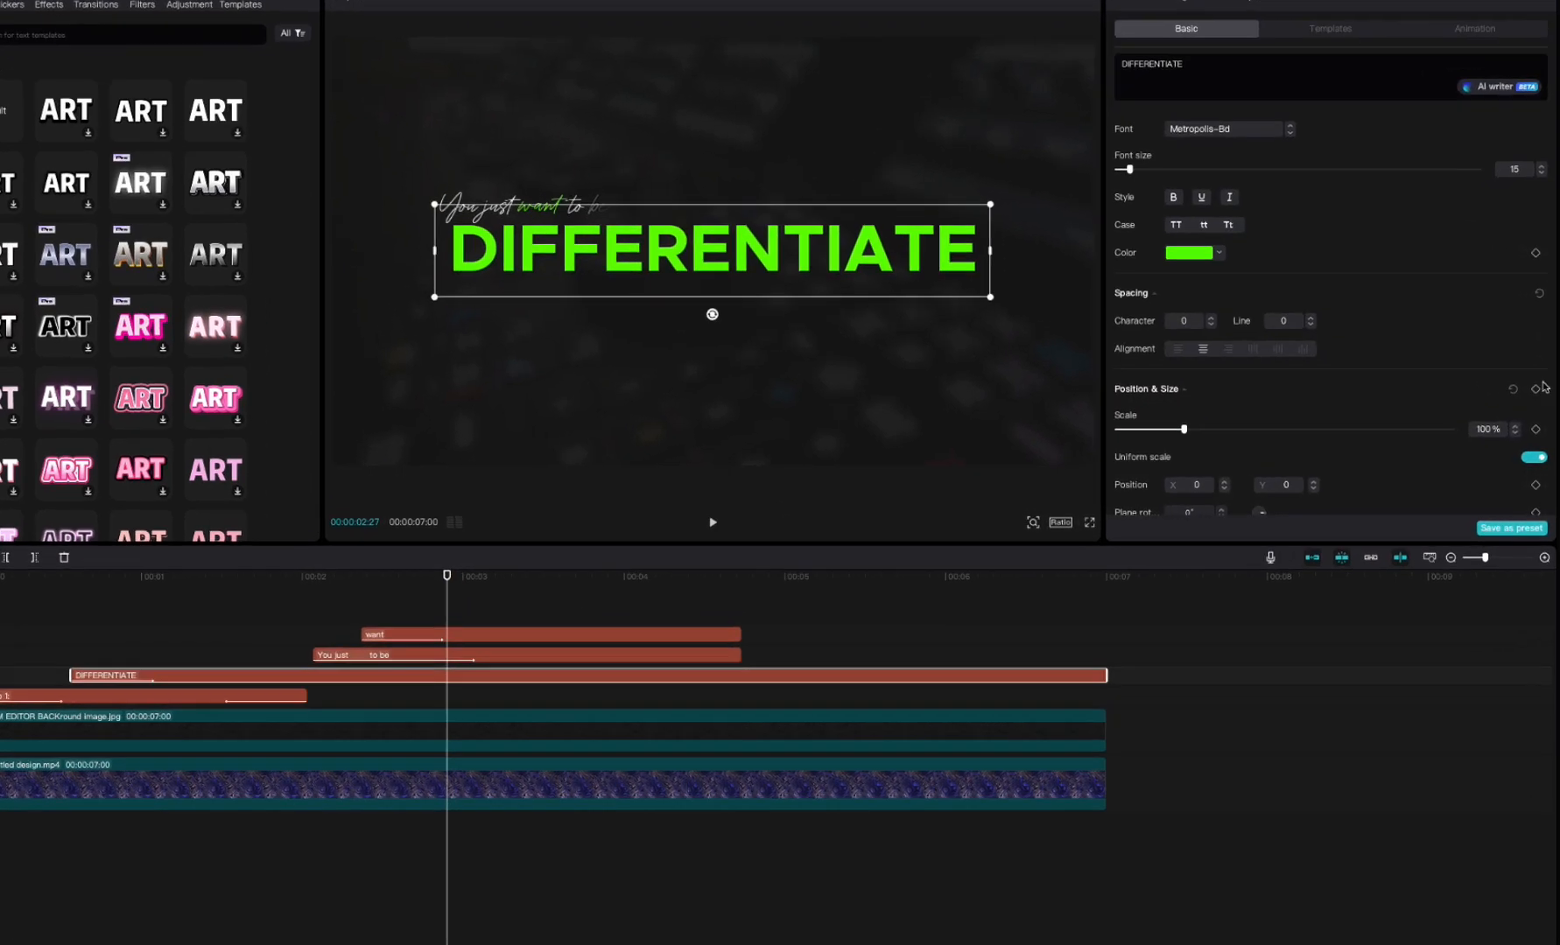
{"action": "left_click", "coordinate": [1533, 382]}
{"action": "left_click", "coordinate": [484, 586]}
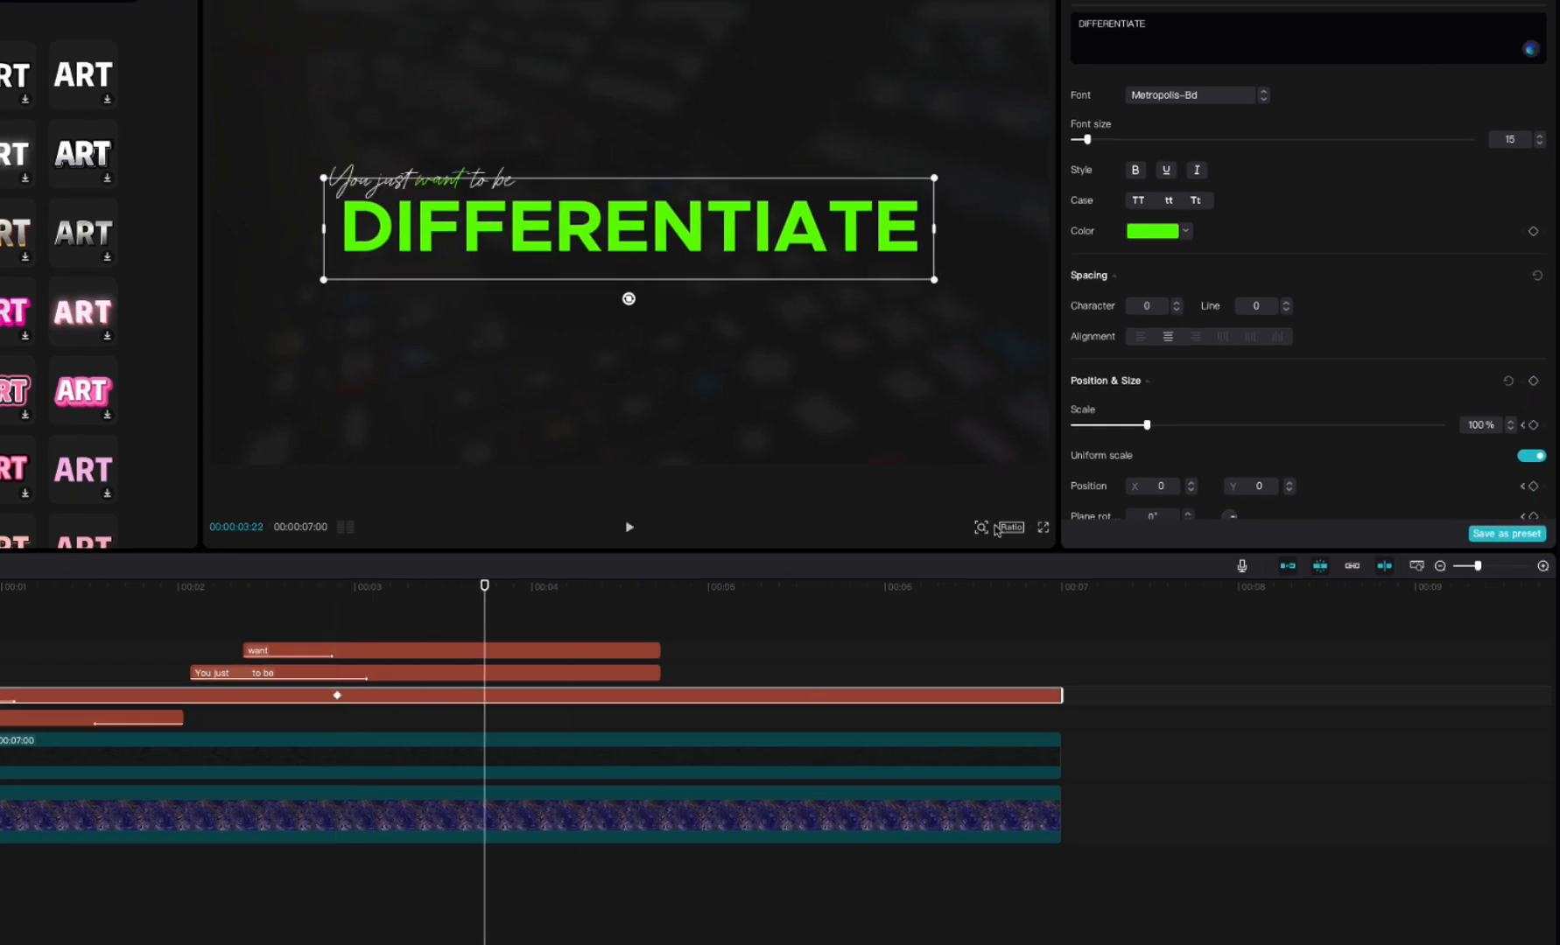
Add a Position & Size keyframe to "DIFFERENTIATE" at 00:00:03:22, scaling it to 160% and moving it horizontally to X 530.
{"action": "left_click", "coordinate": [1534, 386]}
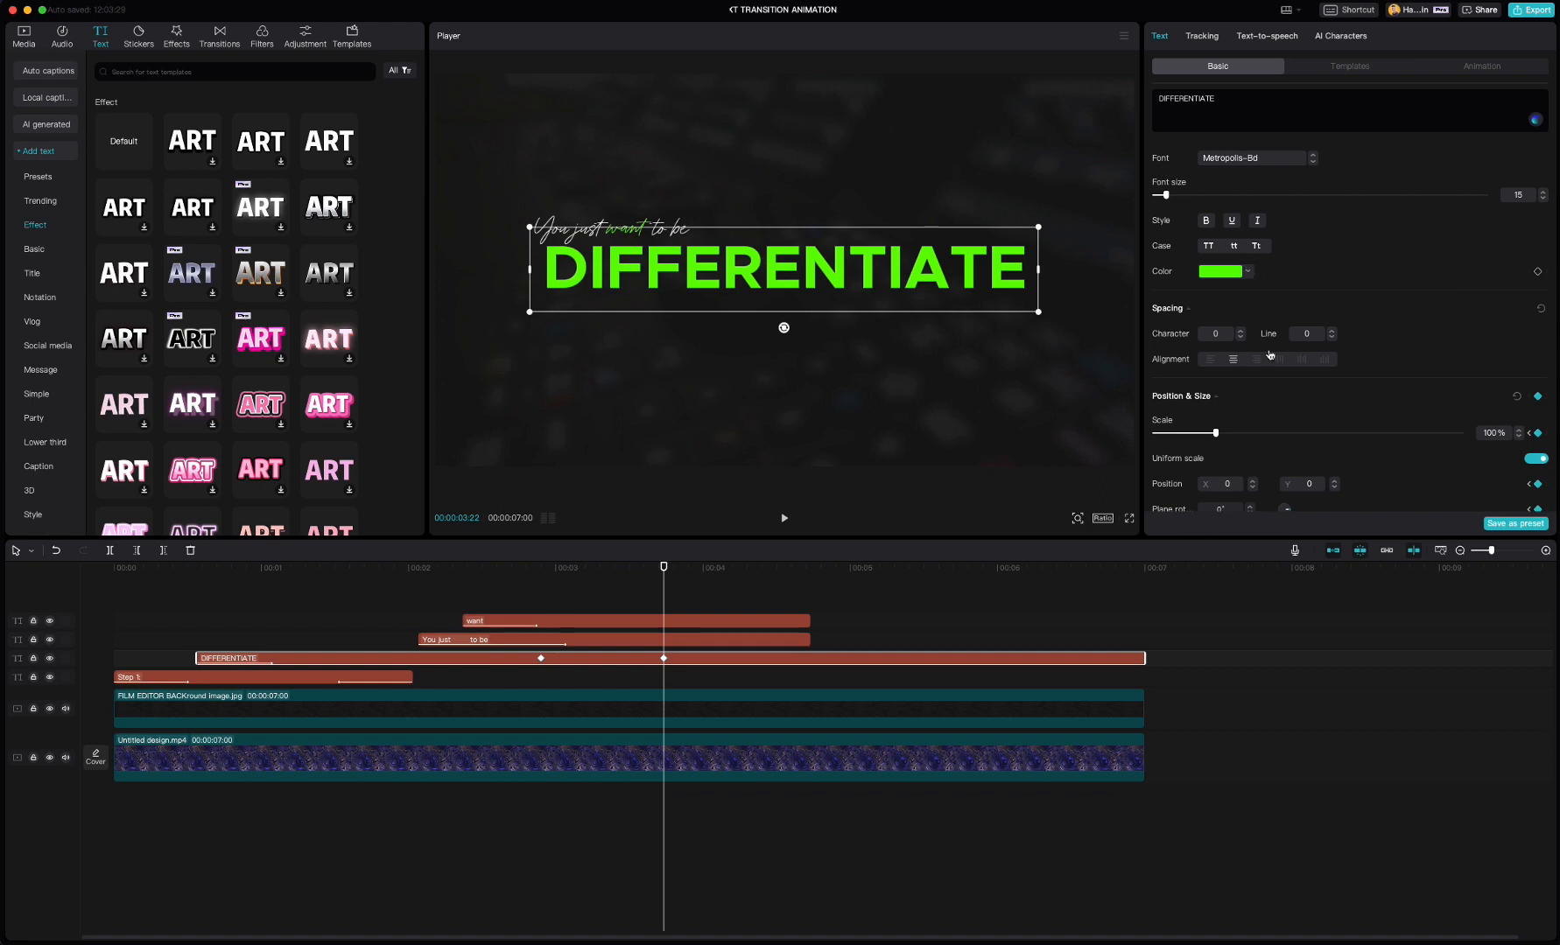
{"action": "left_click_drag", "start_coordinate": [1216, 434], "coordinate": [1253, 434]}
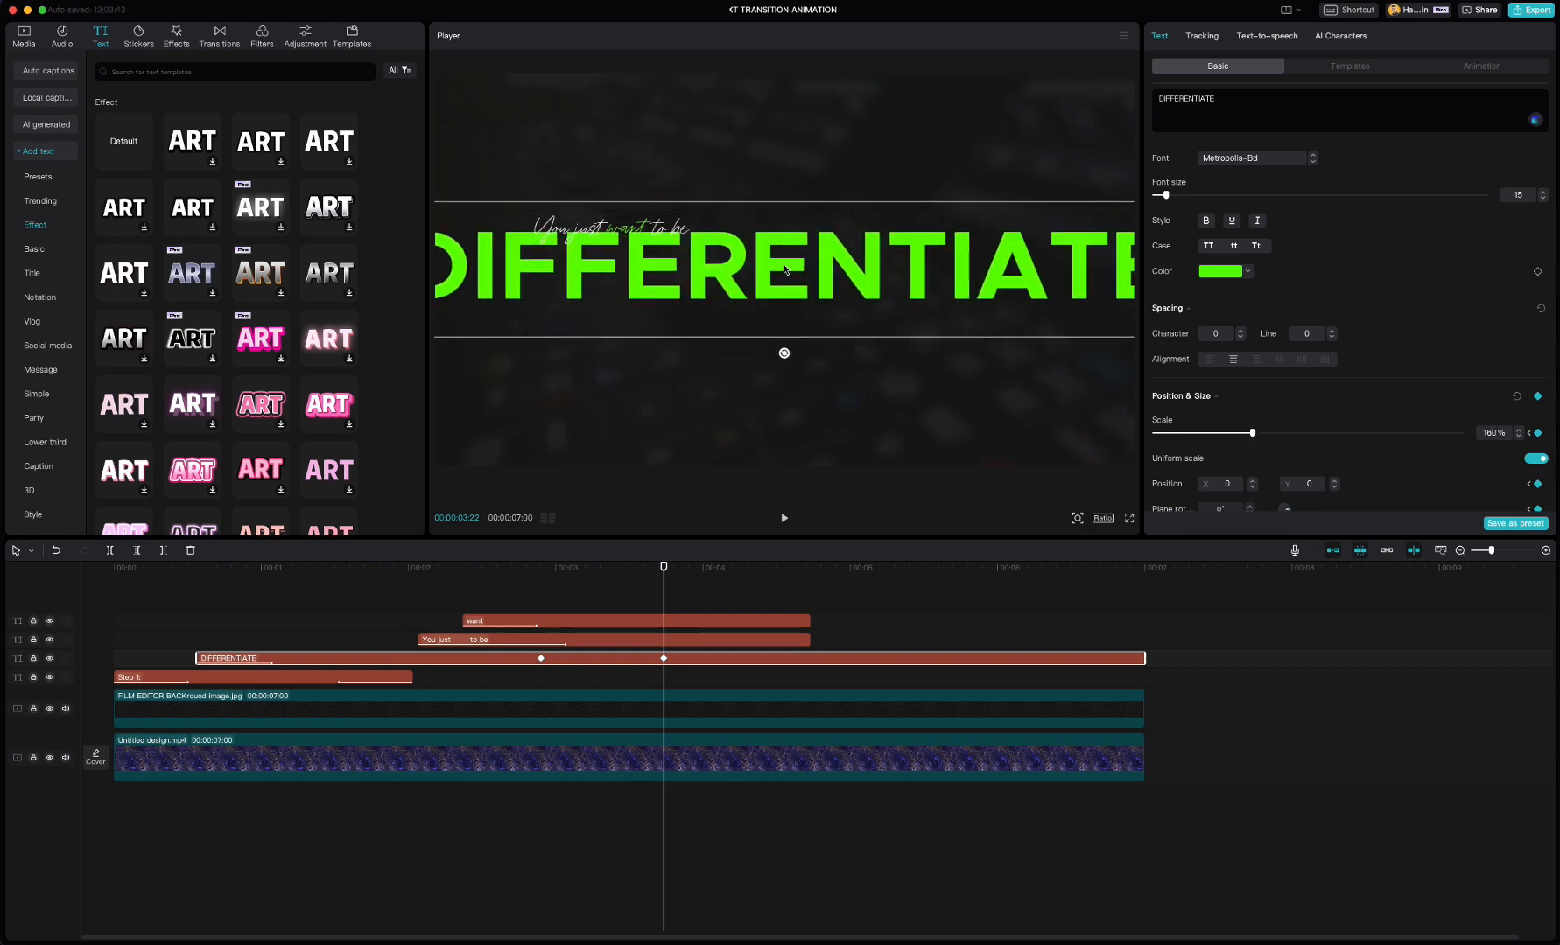
{"action": "left_click_drag", "start_coordinate": [784, 270], "coordinate": [882, 274]}
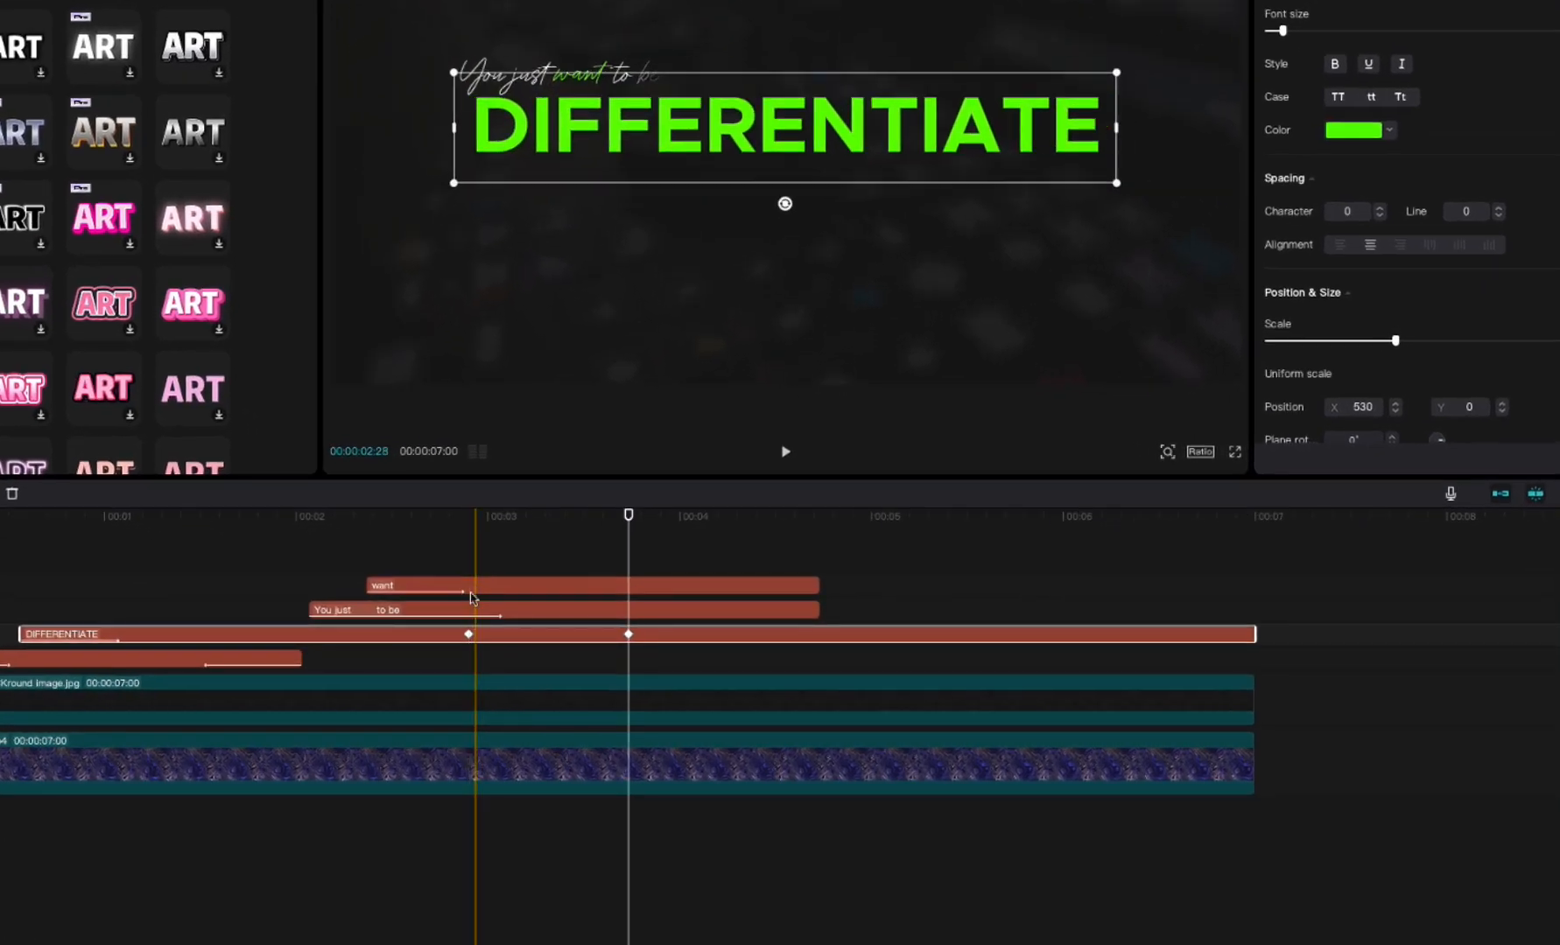
Add Position & Size keyframes to the "You just to be" and "want" texts at 00:00:03:22 and 00:00:02:27.
{"action": "left_click", "coordinate": [465, 608]}
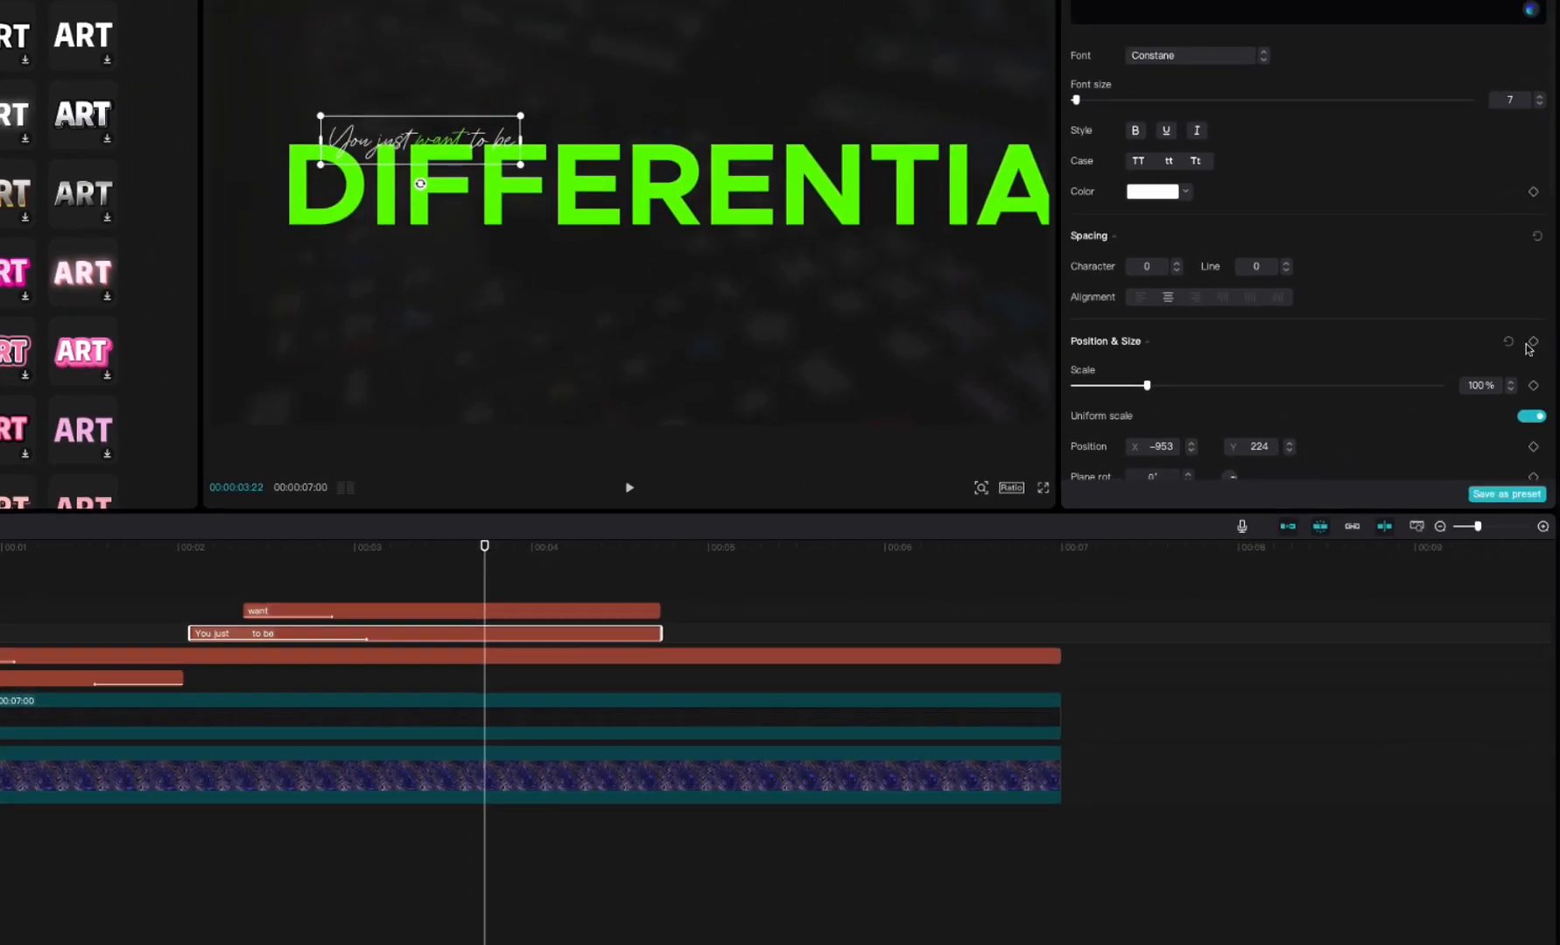
{"action": "left_click", "coordinate": [477, 610]}
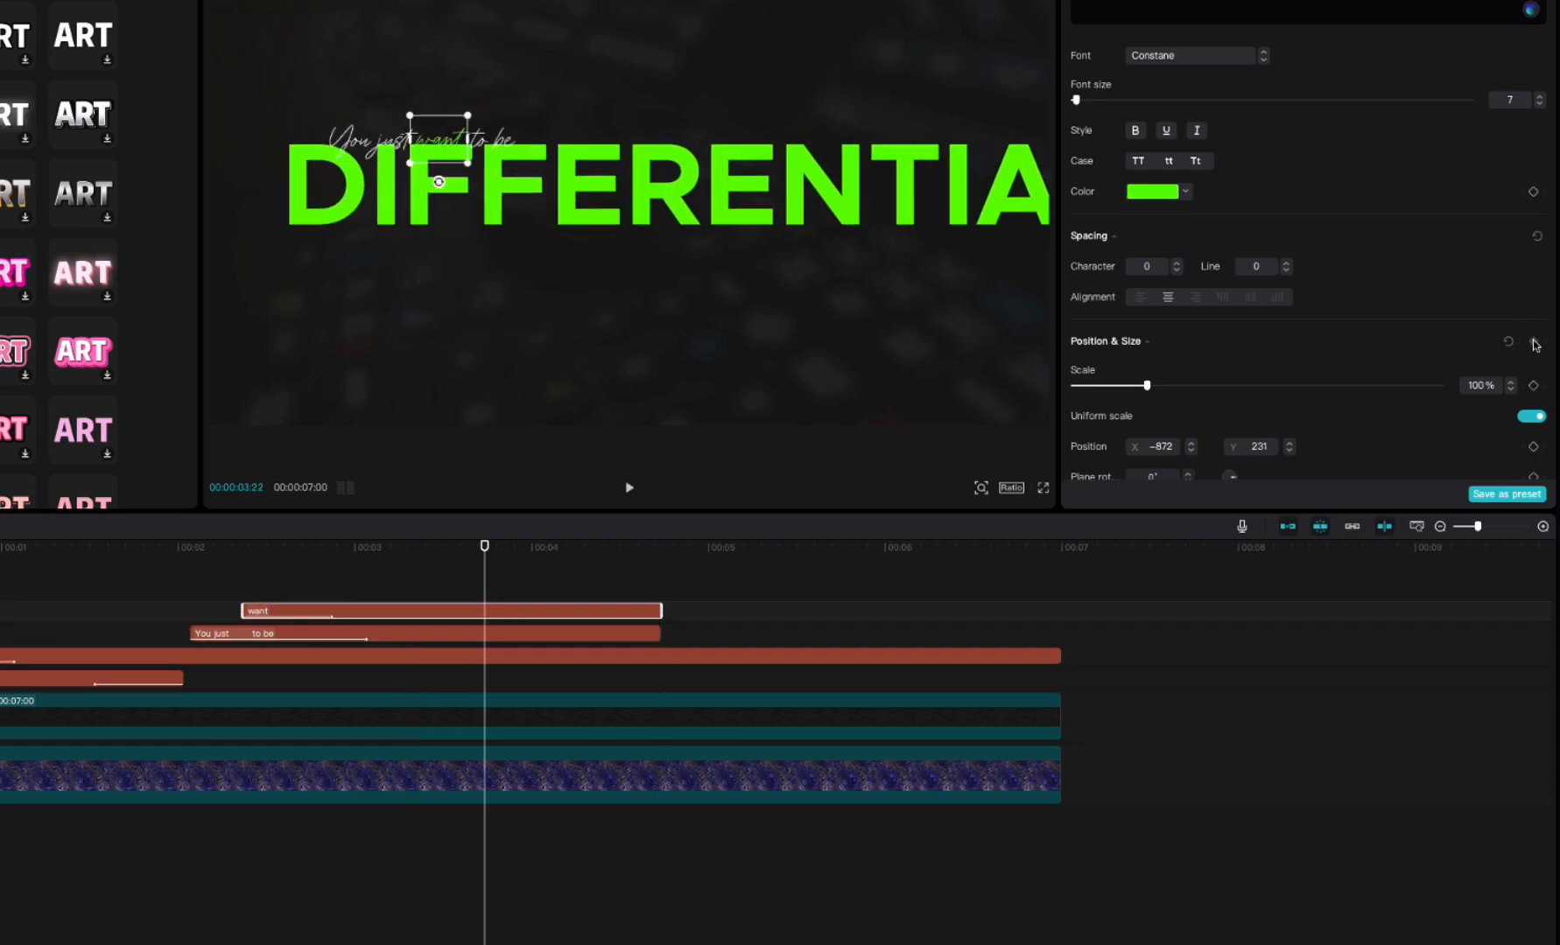
{"action": "left_click", "coordinate": [562, 656]}
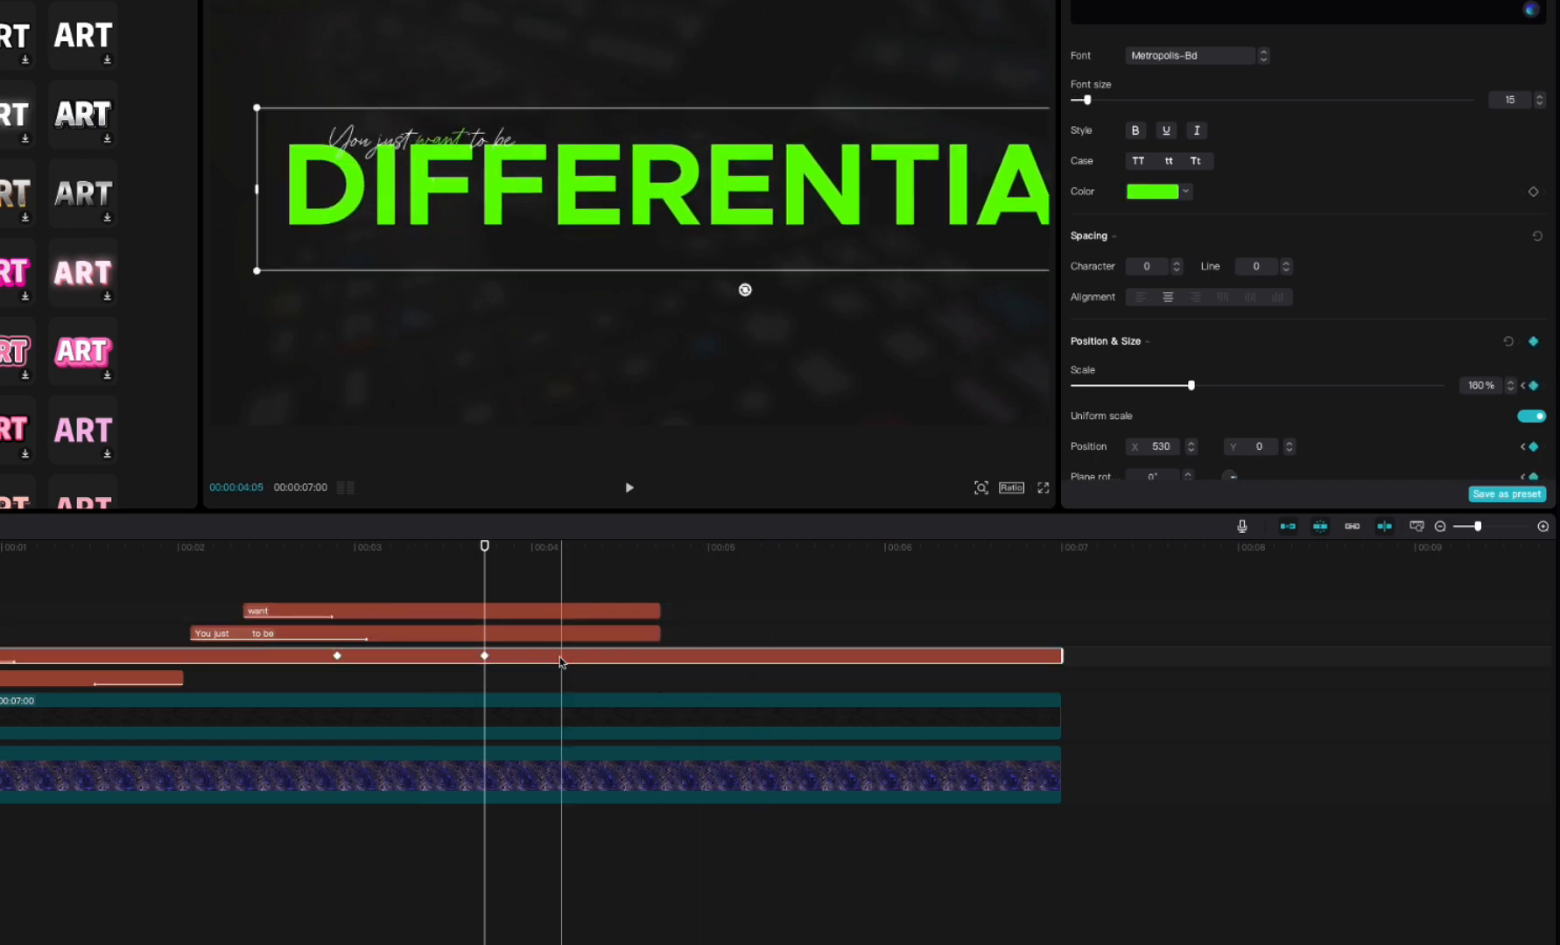
{"action": "left_click", "coordinate": [340, 686]}
{"action": "left_click", "coordinate": [341, 633]}
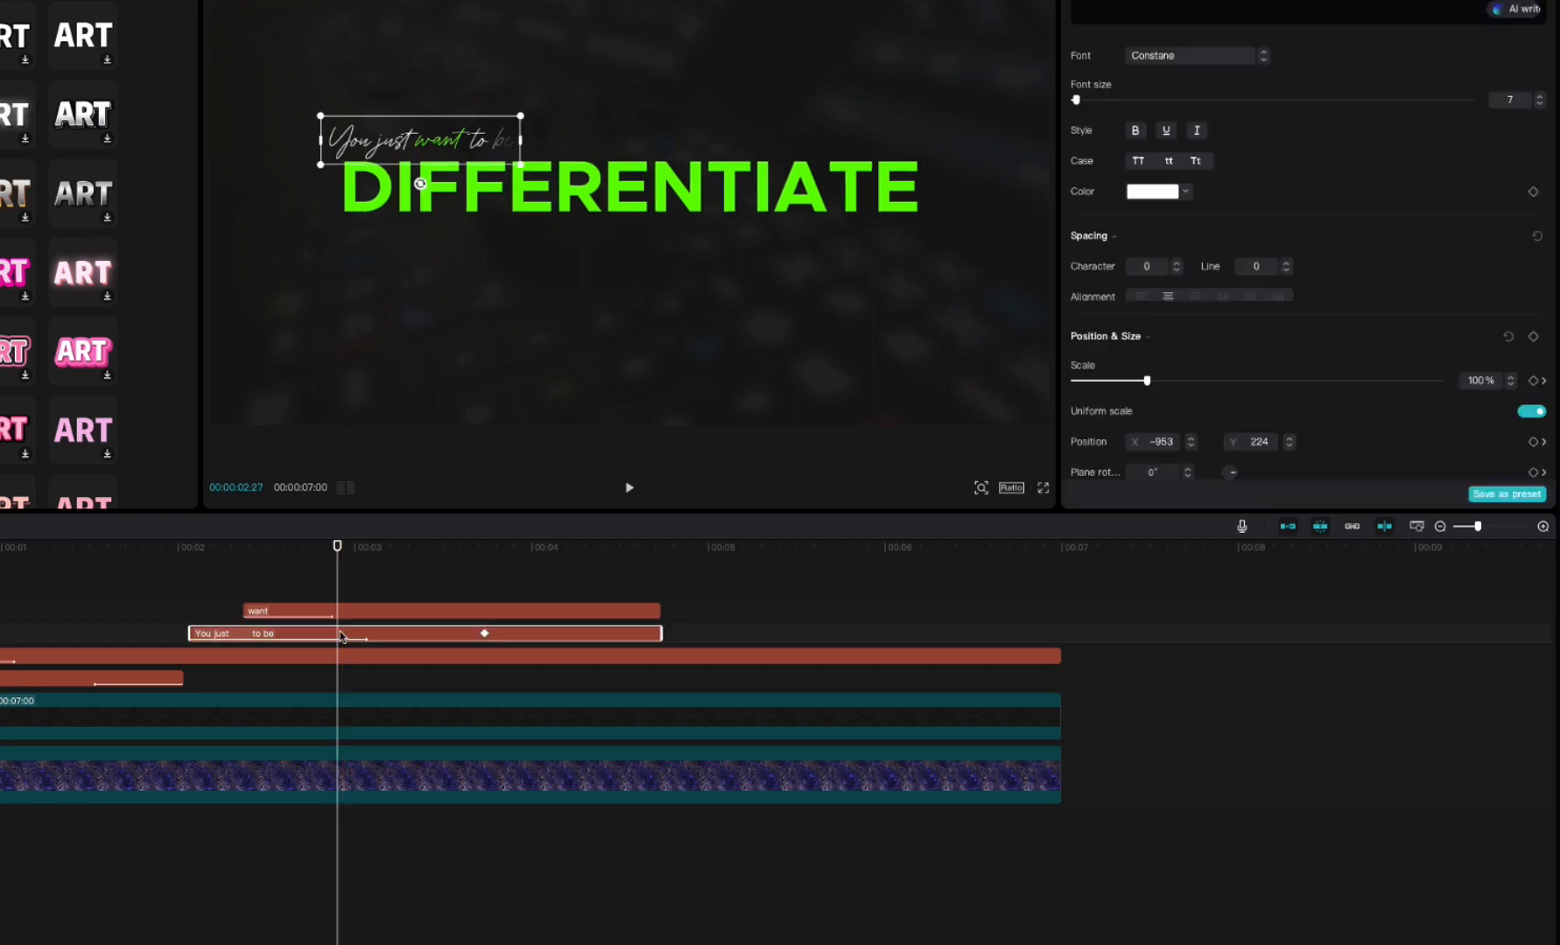
{"action": "left_click", "coordinate": [1535, 342]}
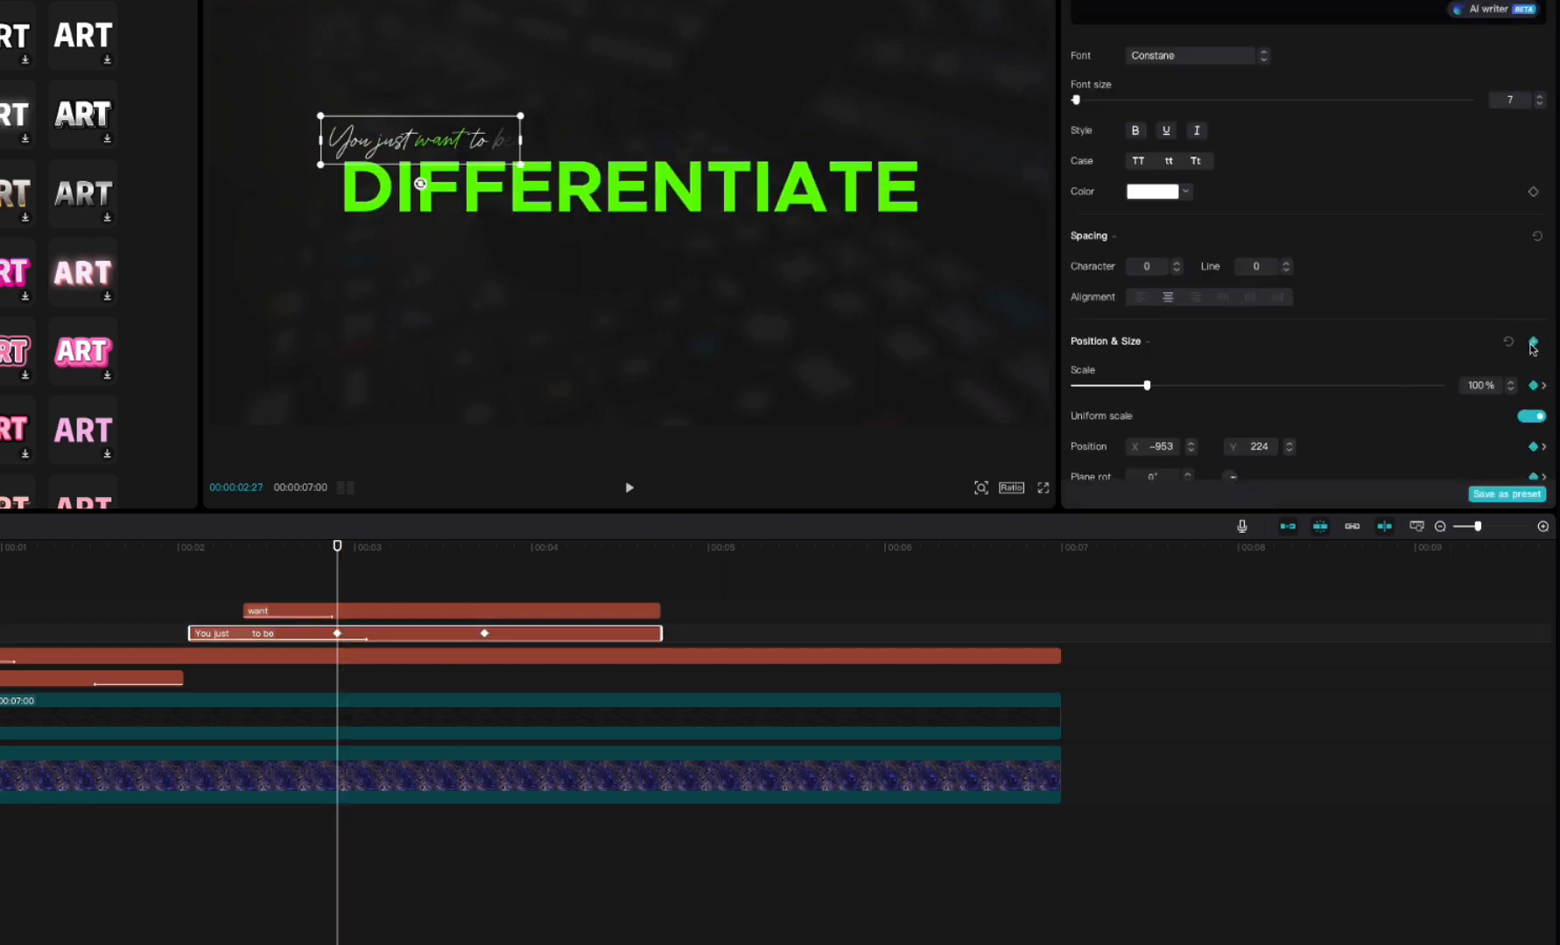
{"action": "left_click", "coordinate": [335, 610]}
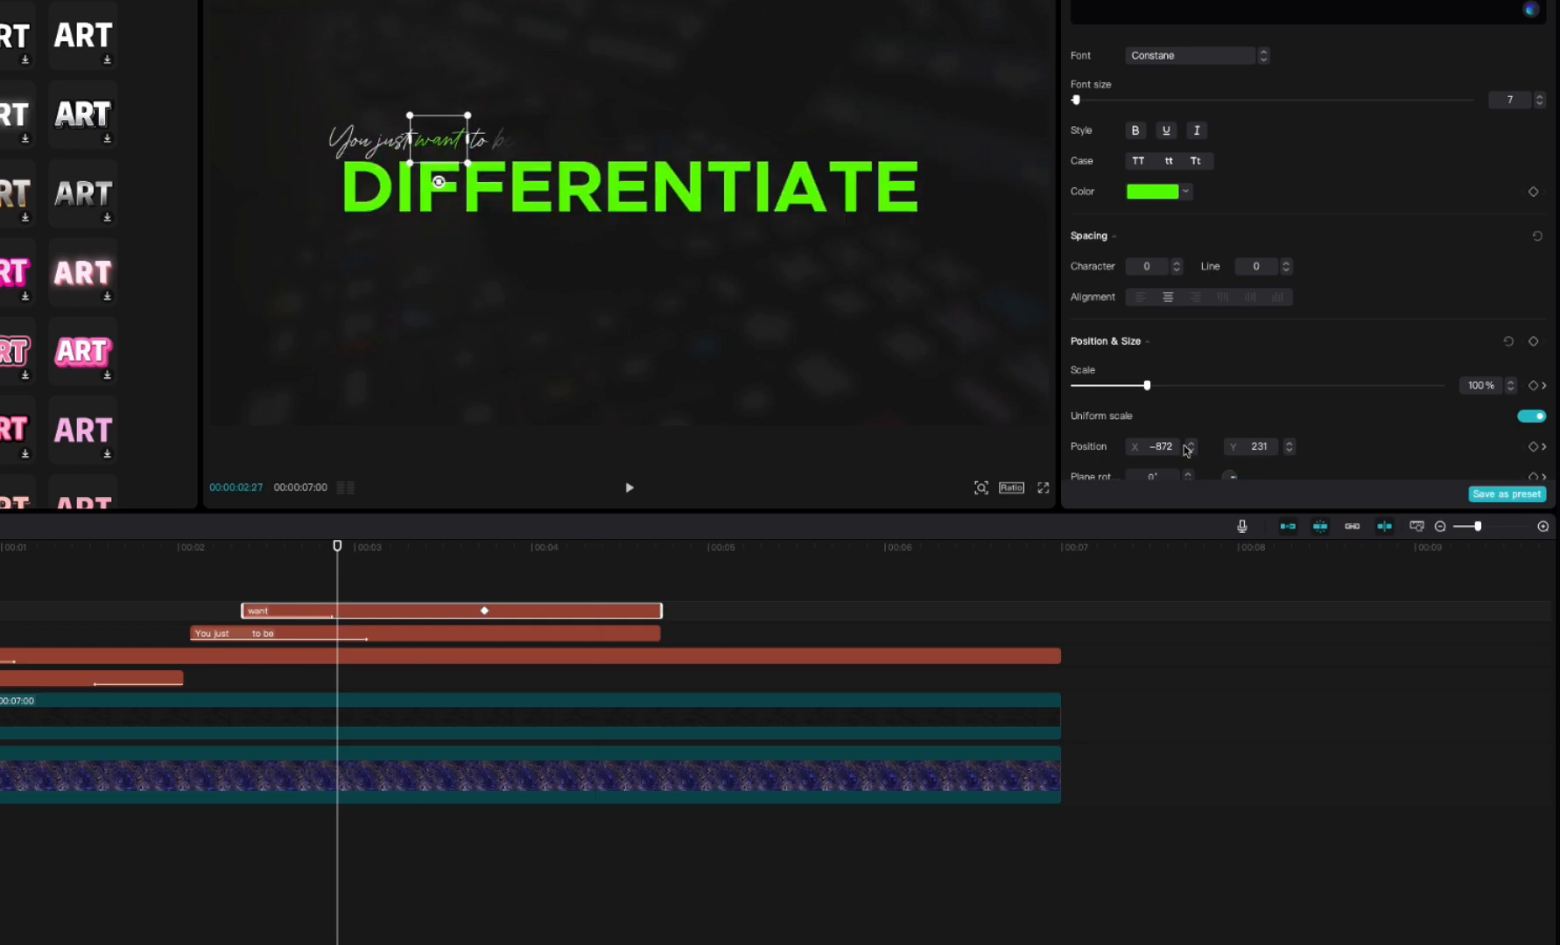
{"action": "left_click", "coordinate": [1534, 342]}
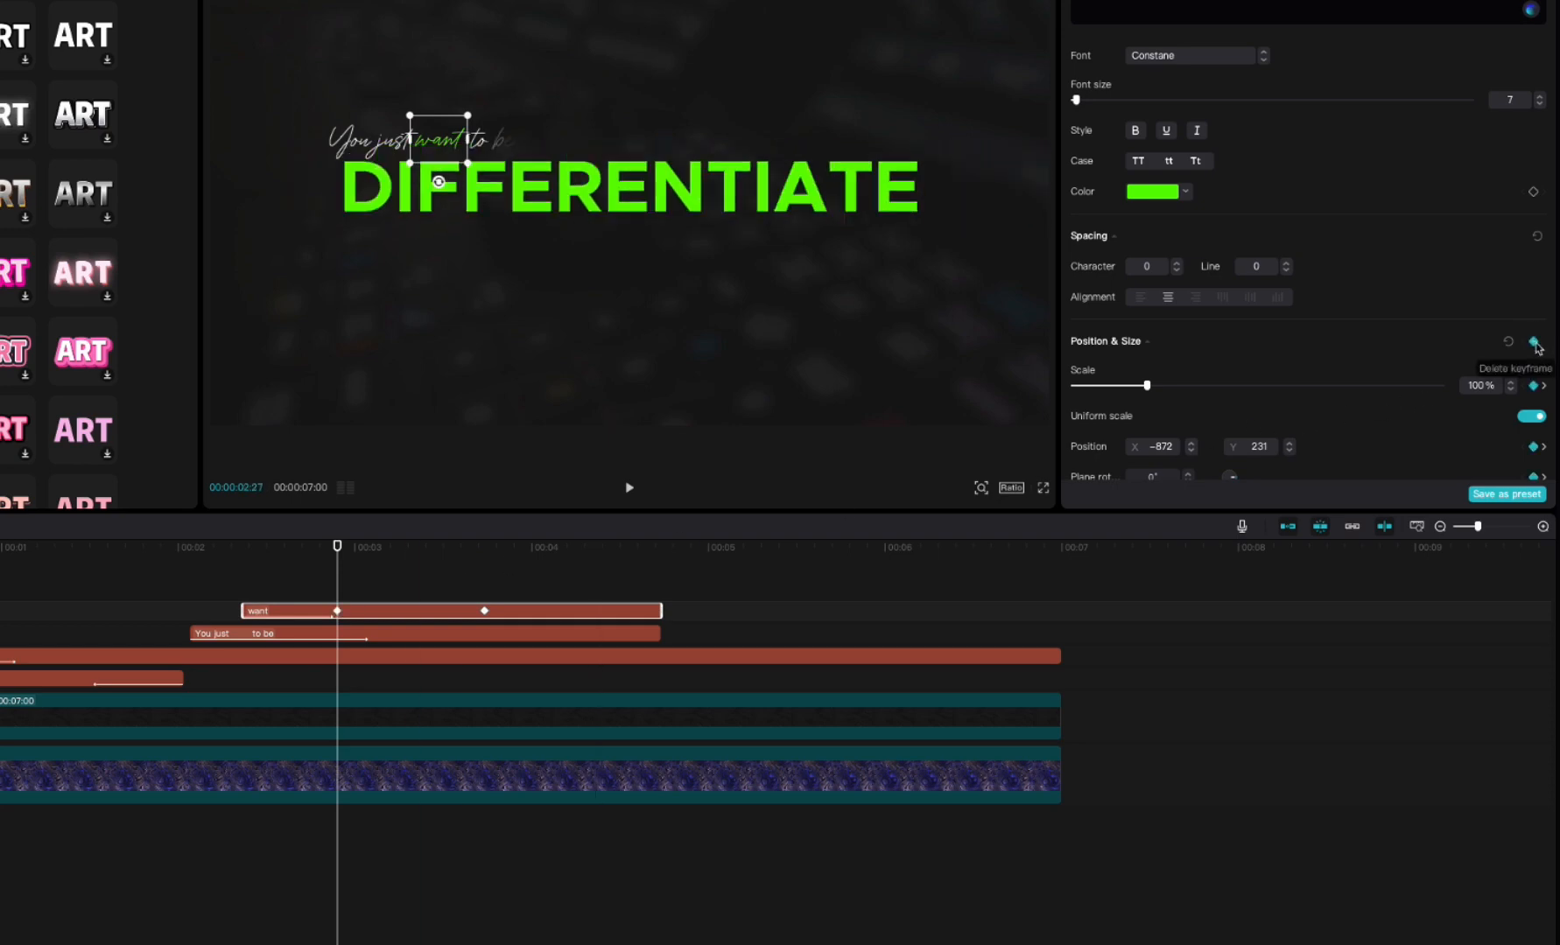
Raise the "want" text to X -886, Y 297 at its 00:00:03:22 keyframe.
{"action": "left_click", "coordinate": [485, 611]}
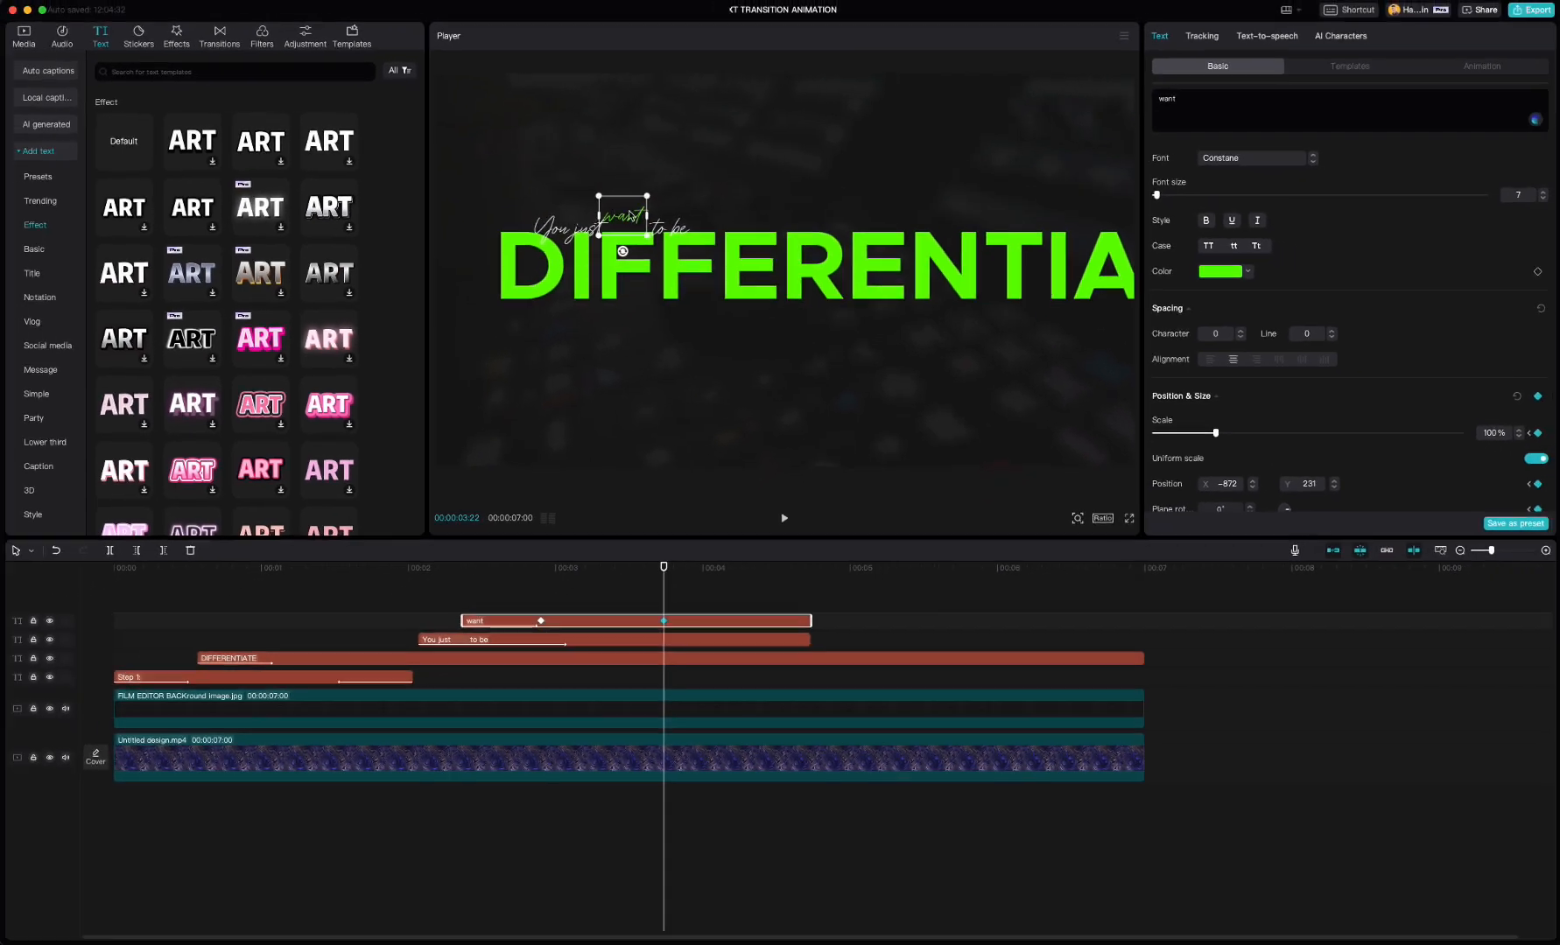
{"action": "left_click_drag", "start_coordinate": [630, 216], "coordinate": [631, 217]}
{"action": "left_click", "coordinate": [1313, 484]}
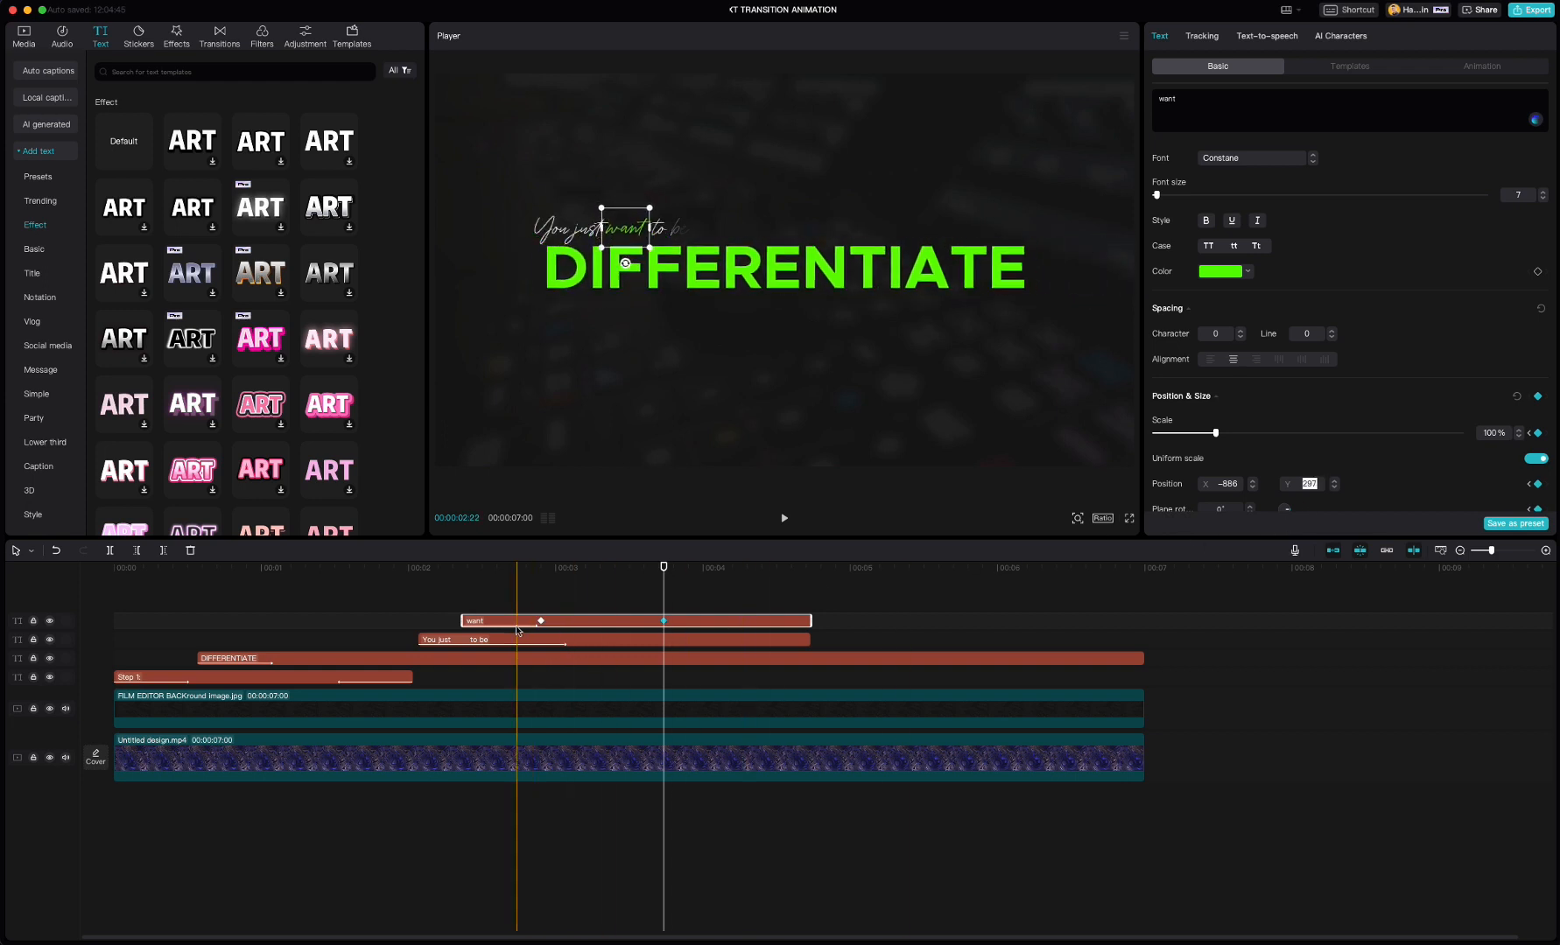
Set the Y position of the "You just to be" text to 297 at its 00:00:03:22 keyframe.
{"action": "left_click", "coordinate": [667, 642]}
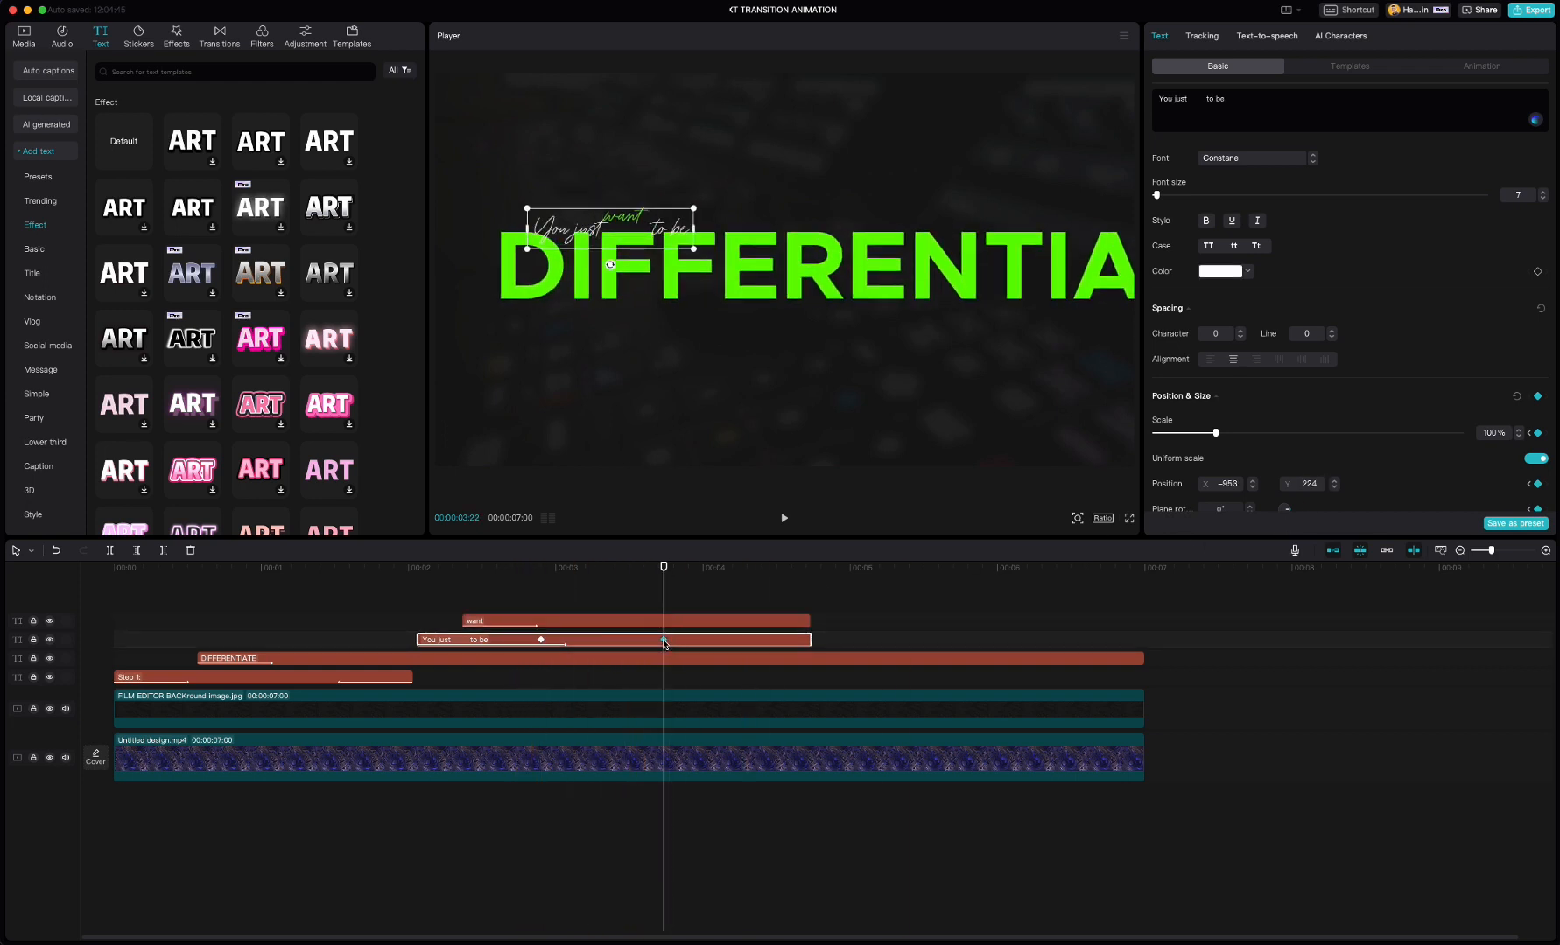
{"action": "left_click", "coordinate": [1308, 486]}
{"action": "type", "text": "297"}
{"action": "key", "text": "Return"}
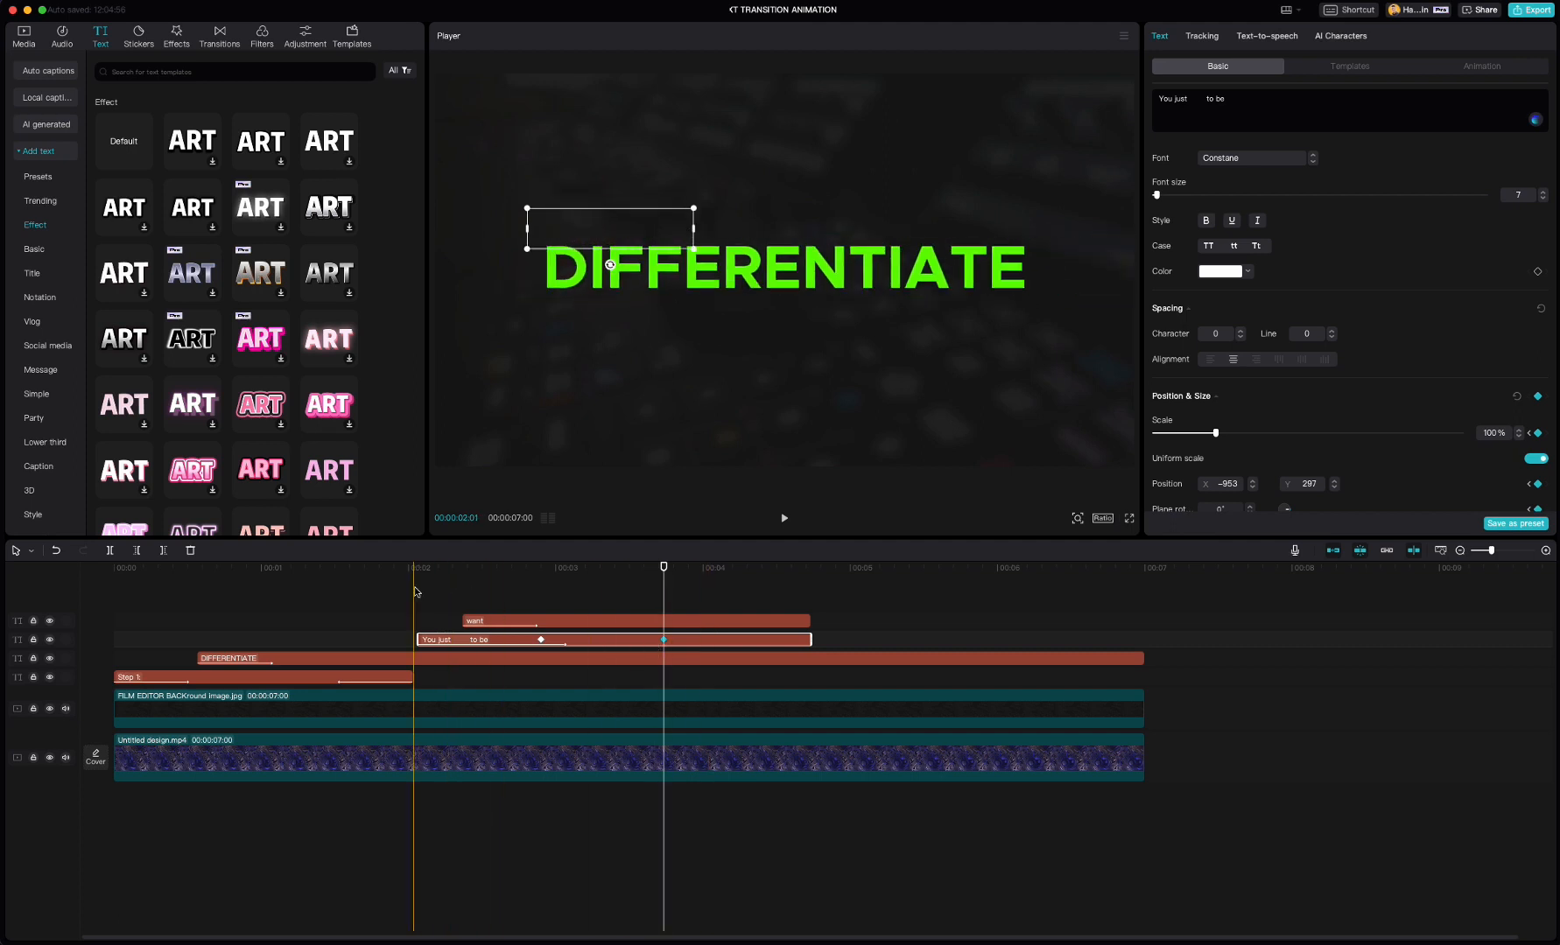
Play back the keyframed text movement from about 1.5 seconds to just past 4 seconds.
{"action": "left_click", "coordinate": [329, 588]}
{"action": "key", "text": "space"}
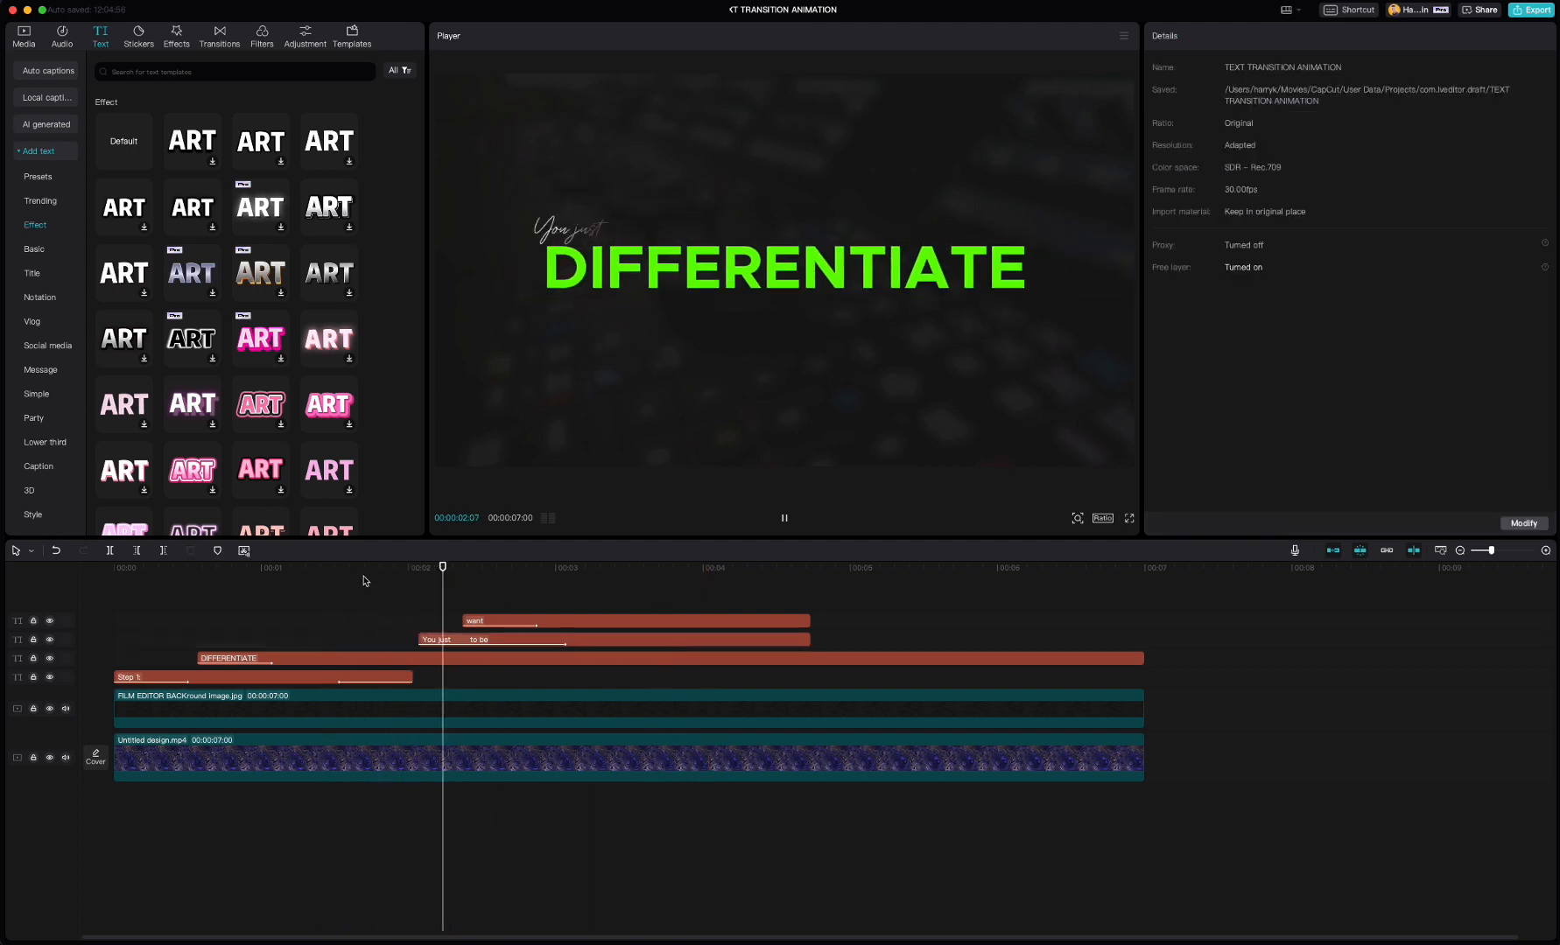
{"action": "key", "text": "space"}
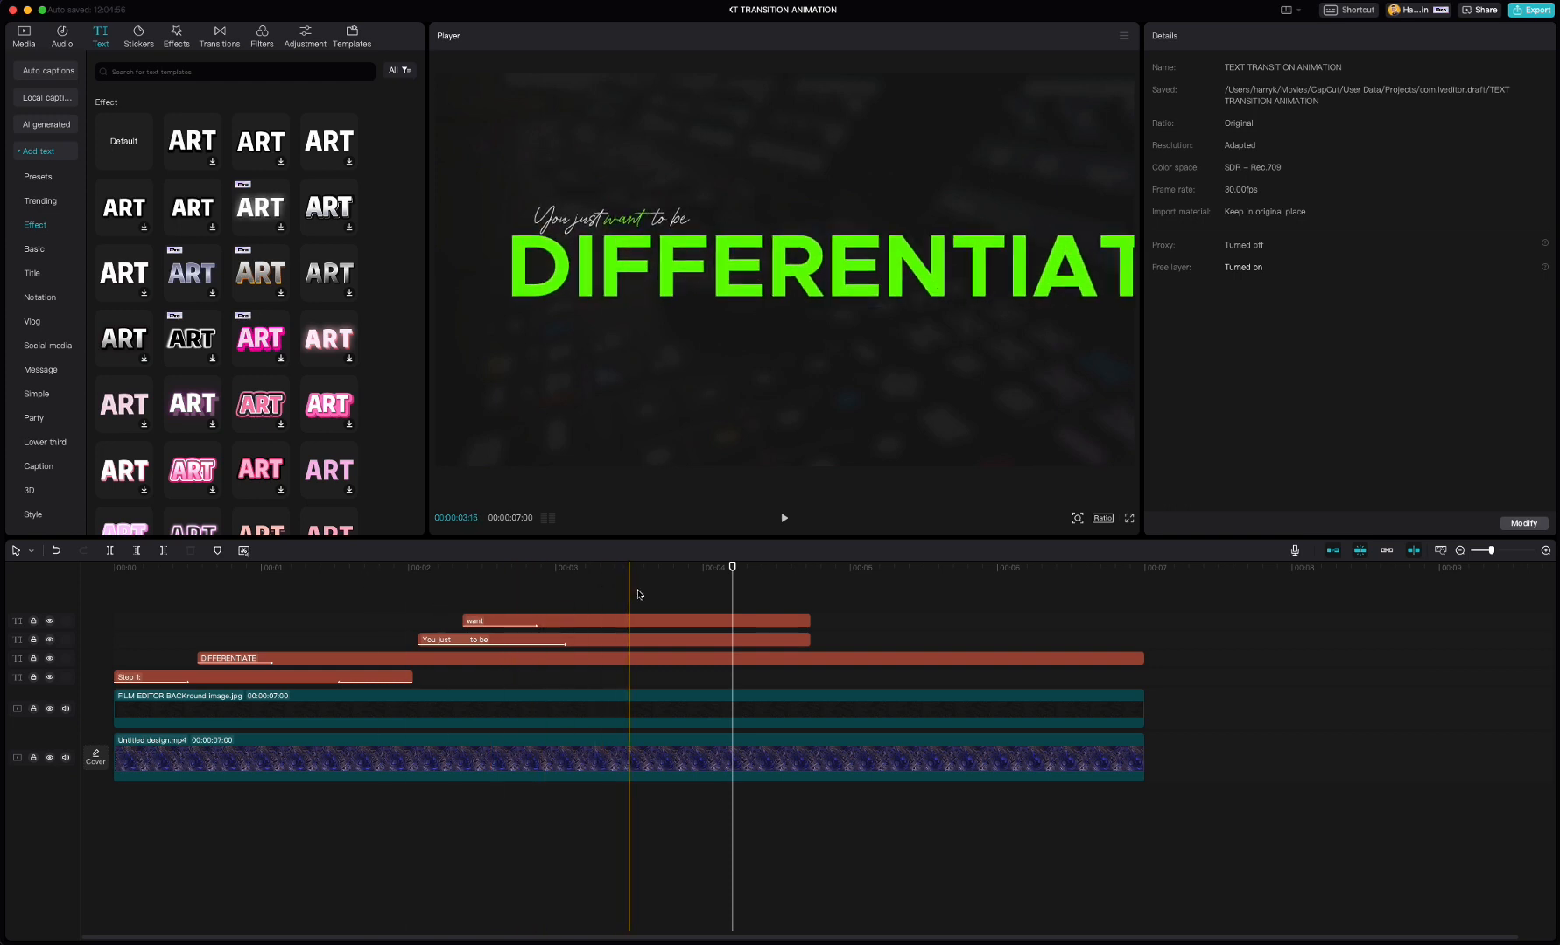
Shift "You just to be" and "want" left at 00:00:03:22 to line up above the start of "DIFFERENTIATE", with "want" at X -1104, Y 308.
{"action": "left_click", "coordinate": [698, 600]}
{"action": "left_click", "coordinate": [704, 658]}
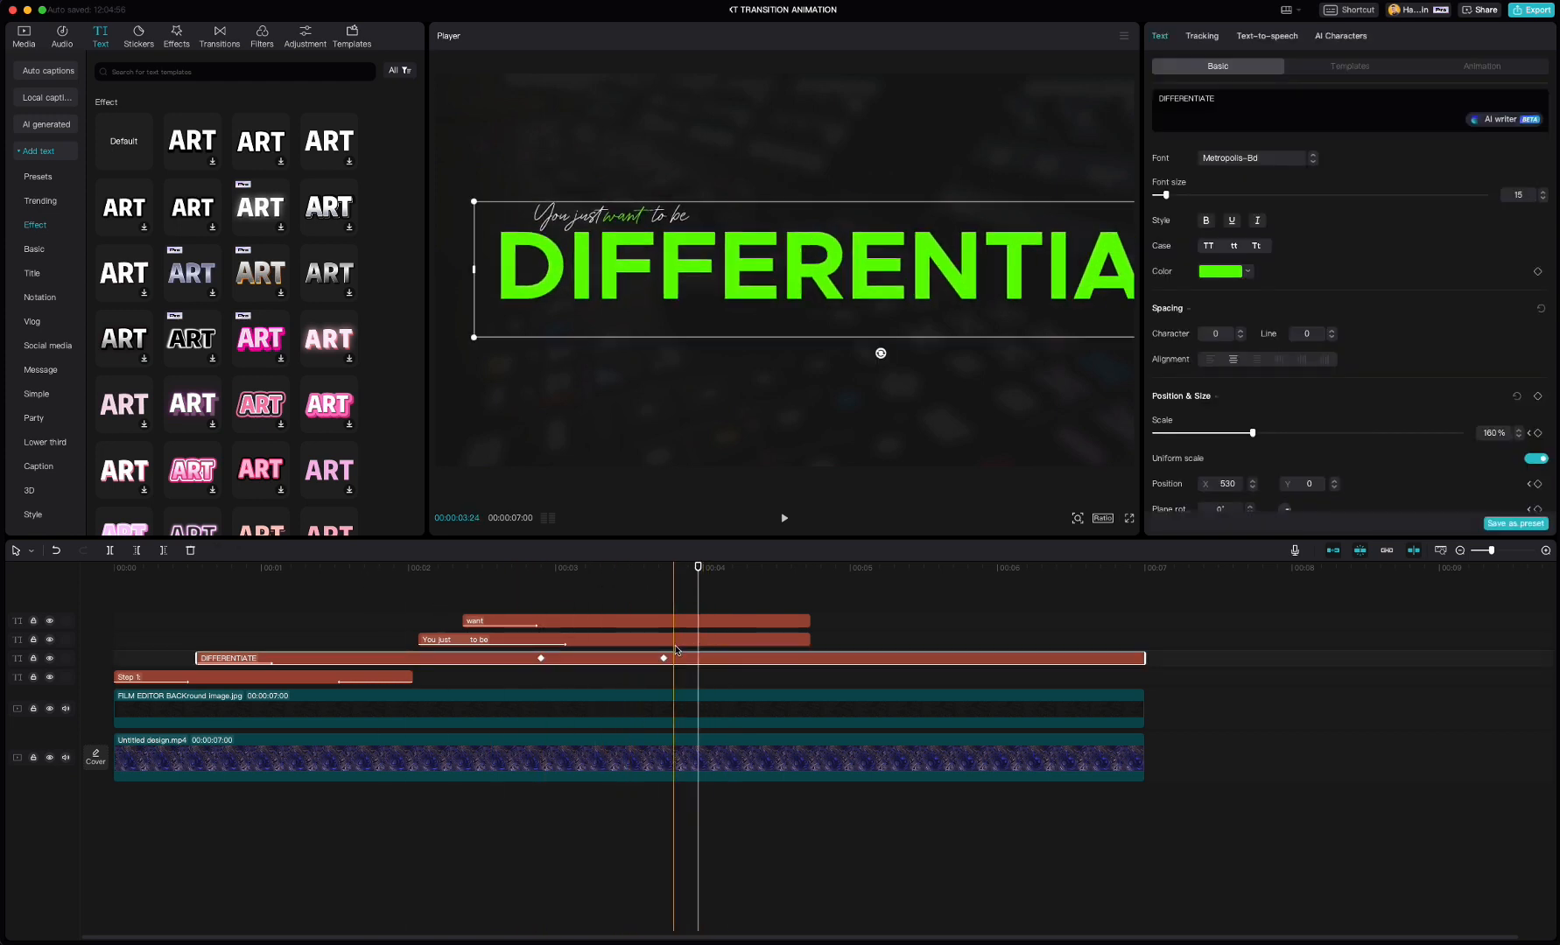
{"action": "left_click", "coordinate": [663, 658]}
{"action": "left_click_drag", "start_coordinate": [569, 217], "coordinate": [525, 216]}
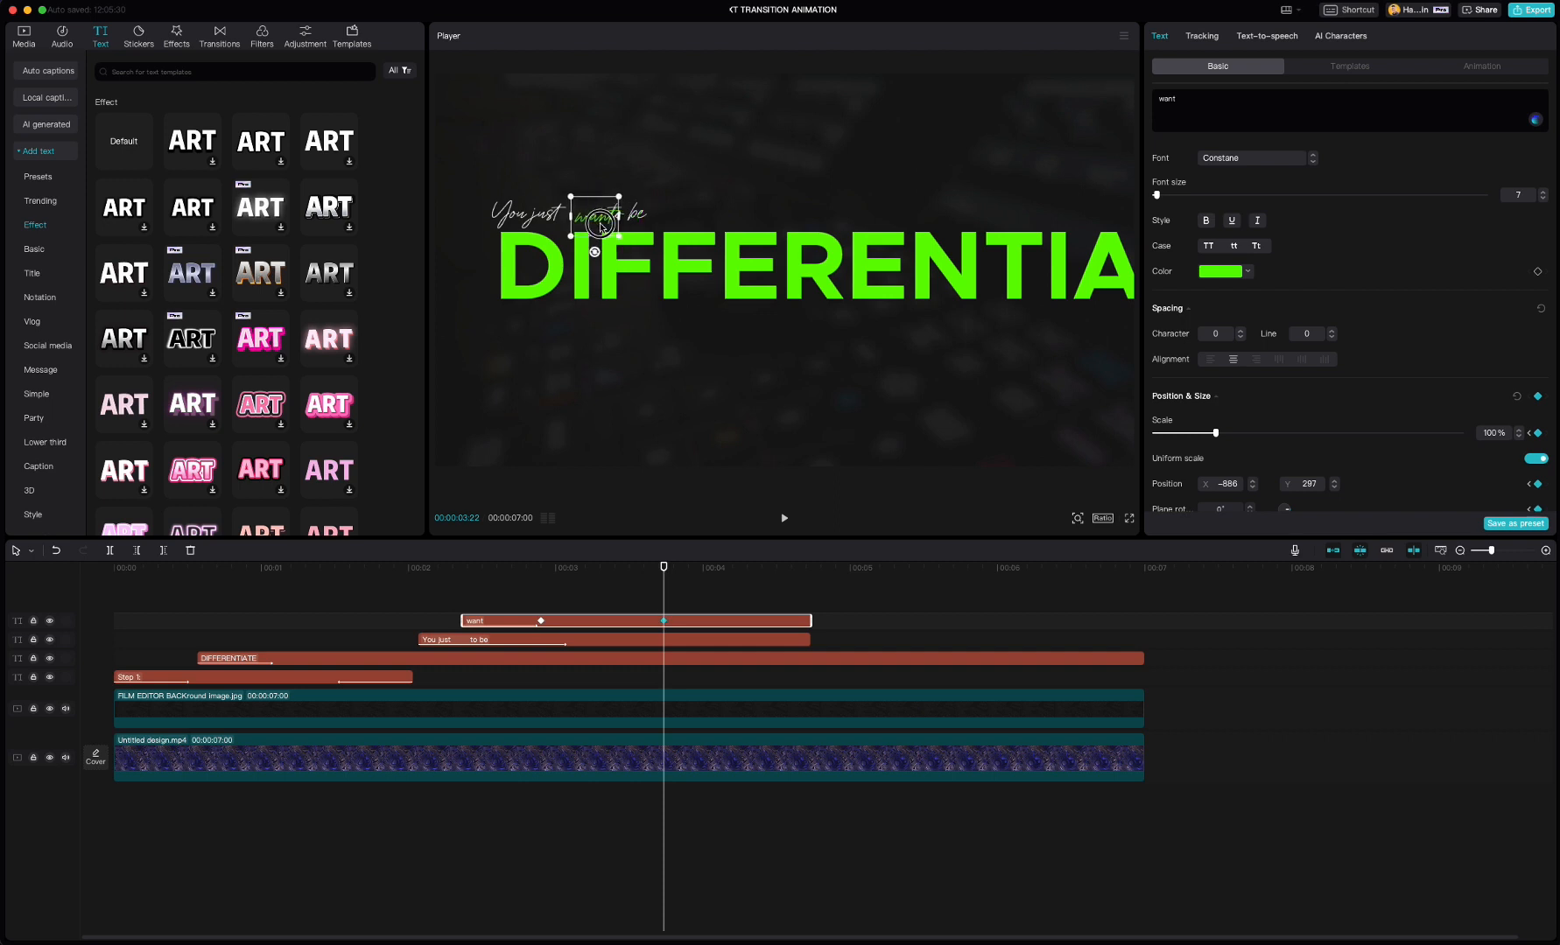
{"action": "left_click", "coordinate": [780, 186]}
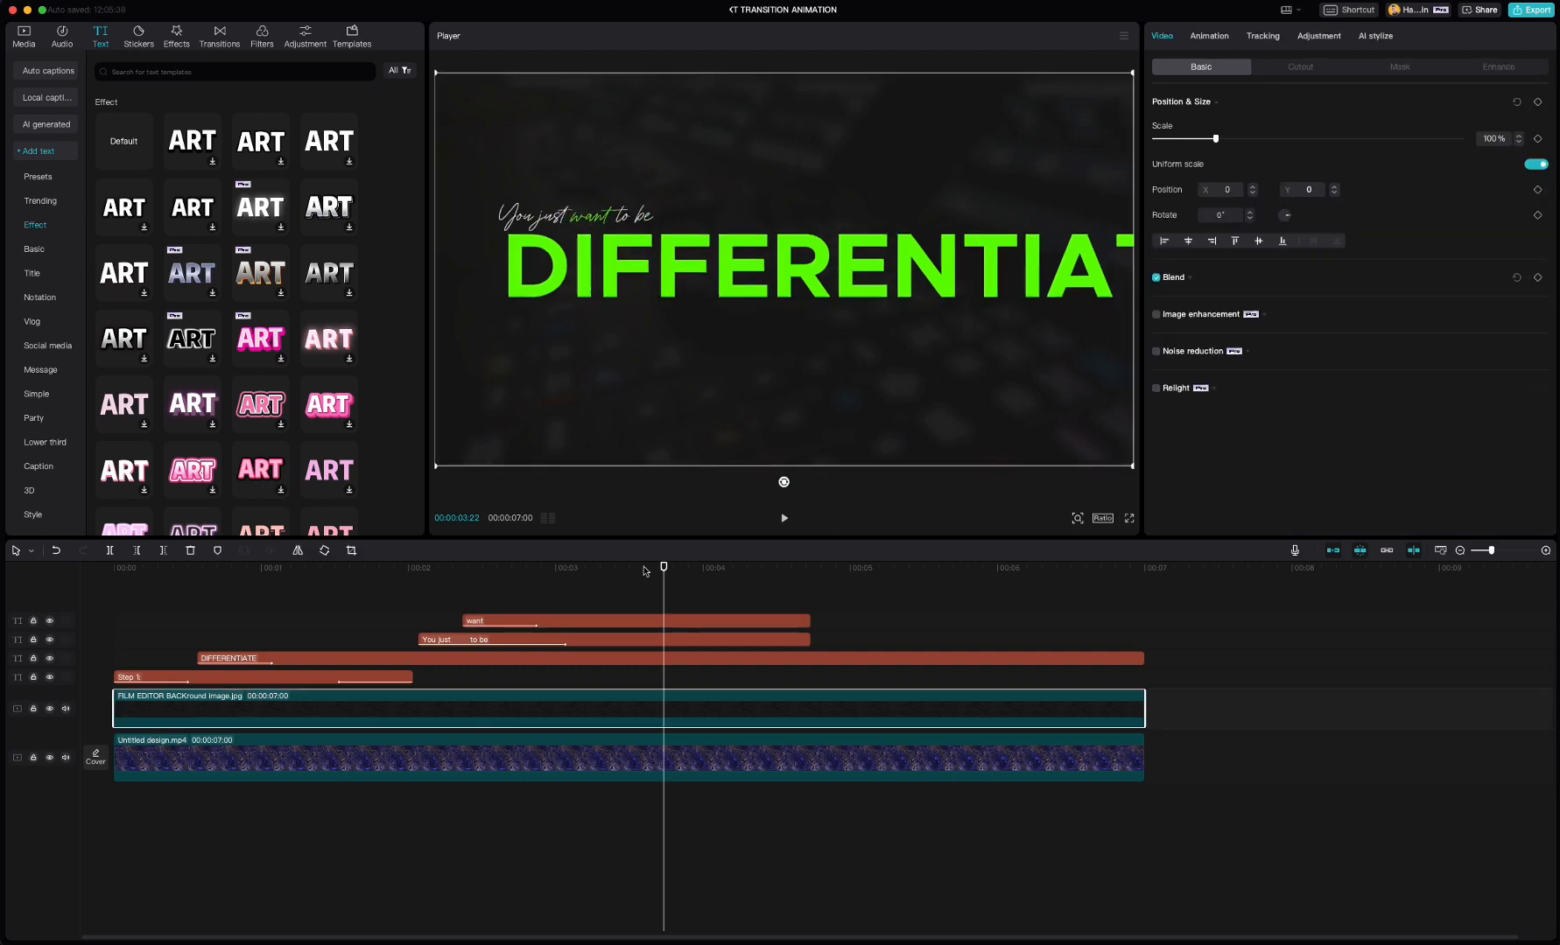
Play back the adjusted text animation from about 0.6 seconds.
{"action": "left_click", "coordinate": [206, 593]}
{"action": "key", "text": "space"}
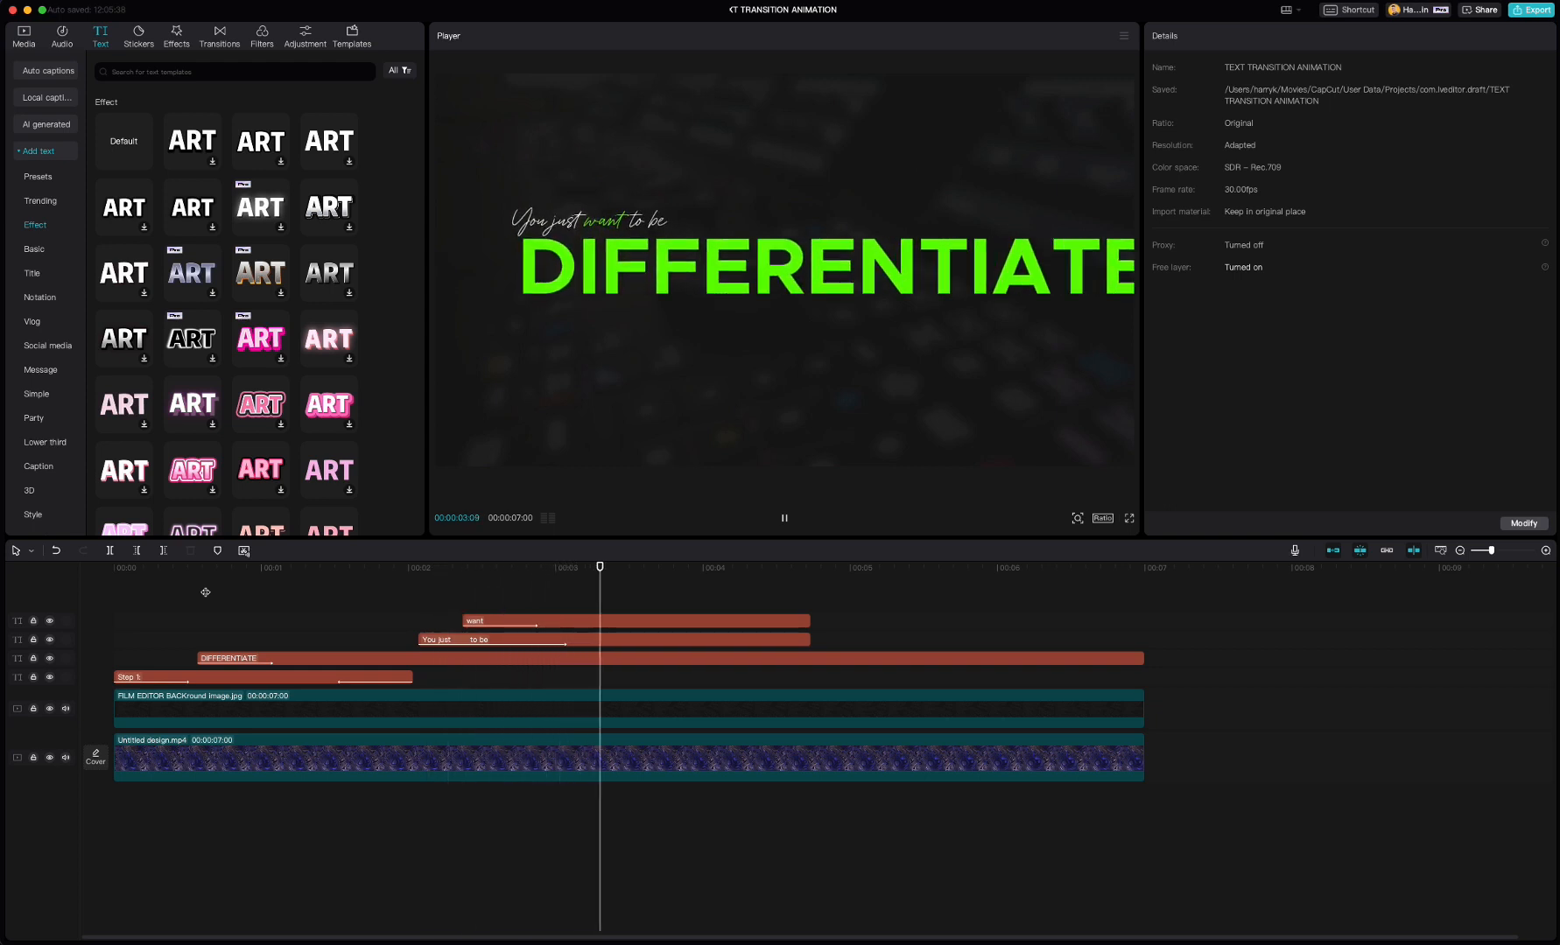
{"action": "key", "text": "space"}
{"action": "left_click", "coordinate": [787, 611]}
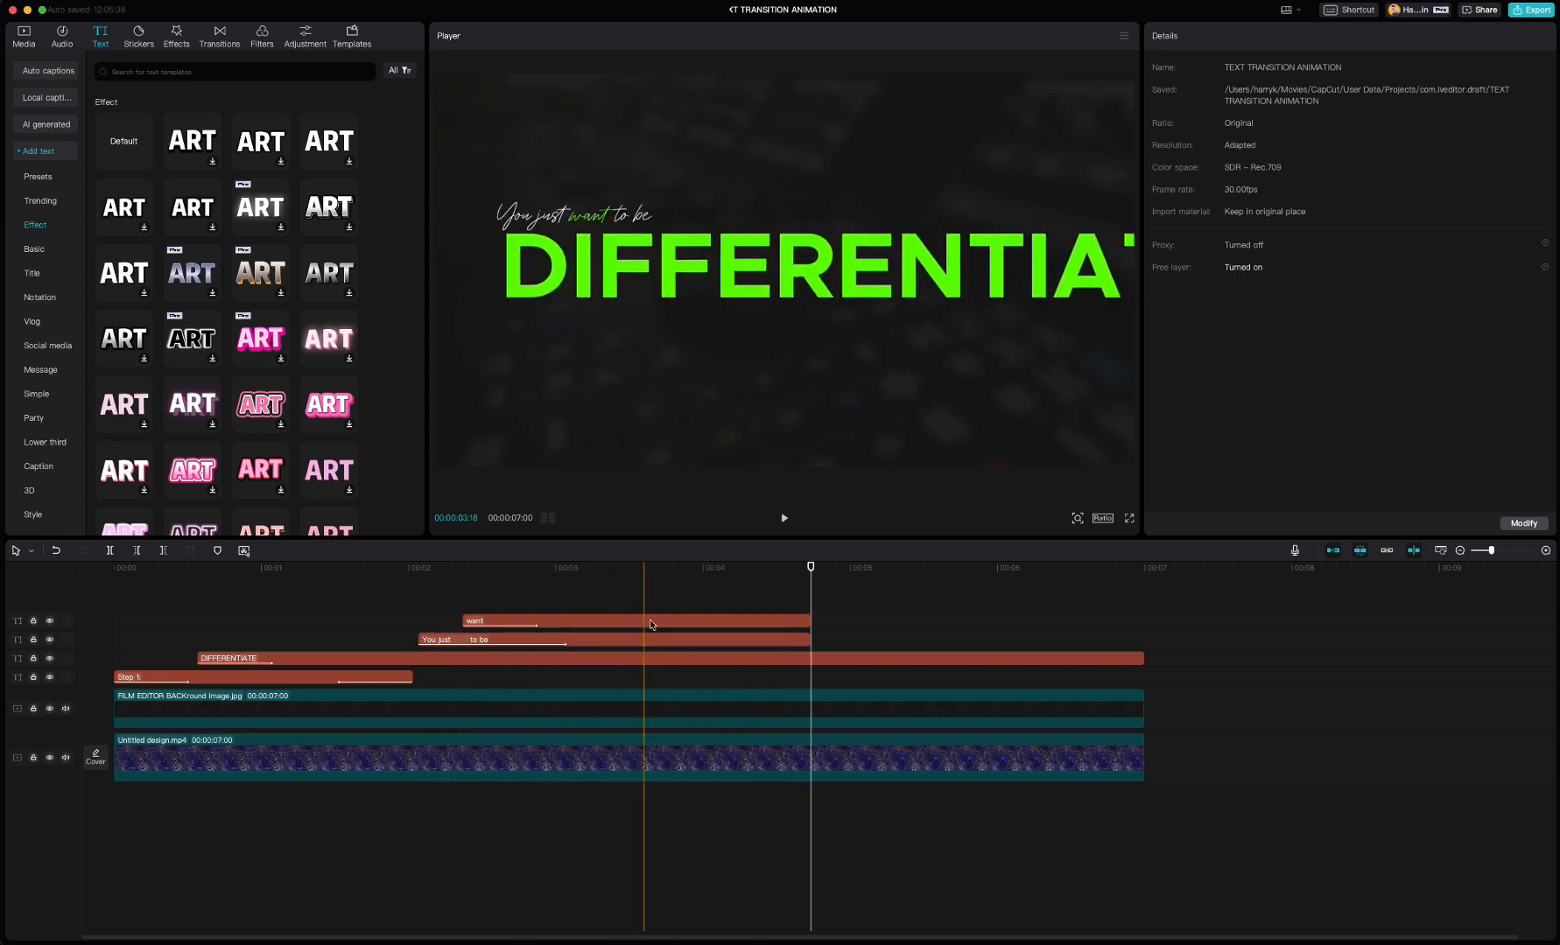
Apply the blur-left exit animation with a 0.5 s duration to the "want" and "You just to be" texts.
{"action": "left_click", "coordinate": [703, 602]}
{"action": "left_click", "coordinate": [703, 620]}
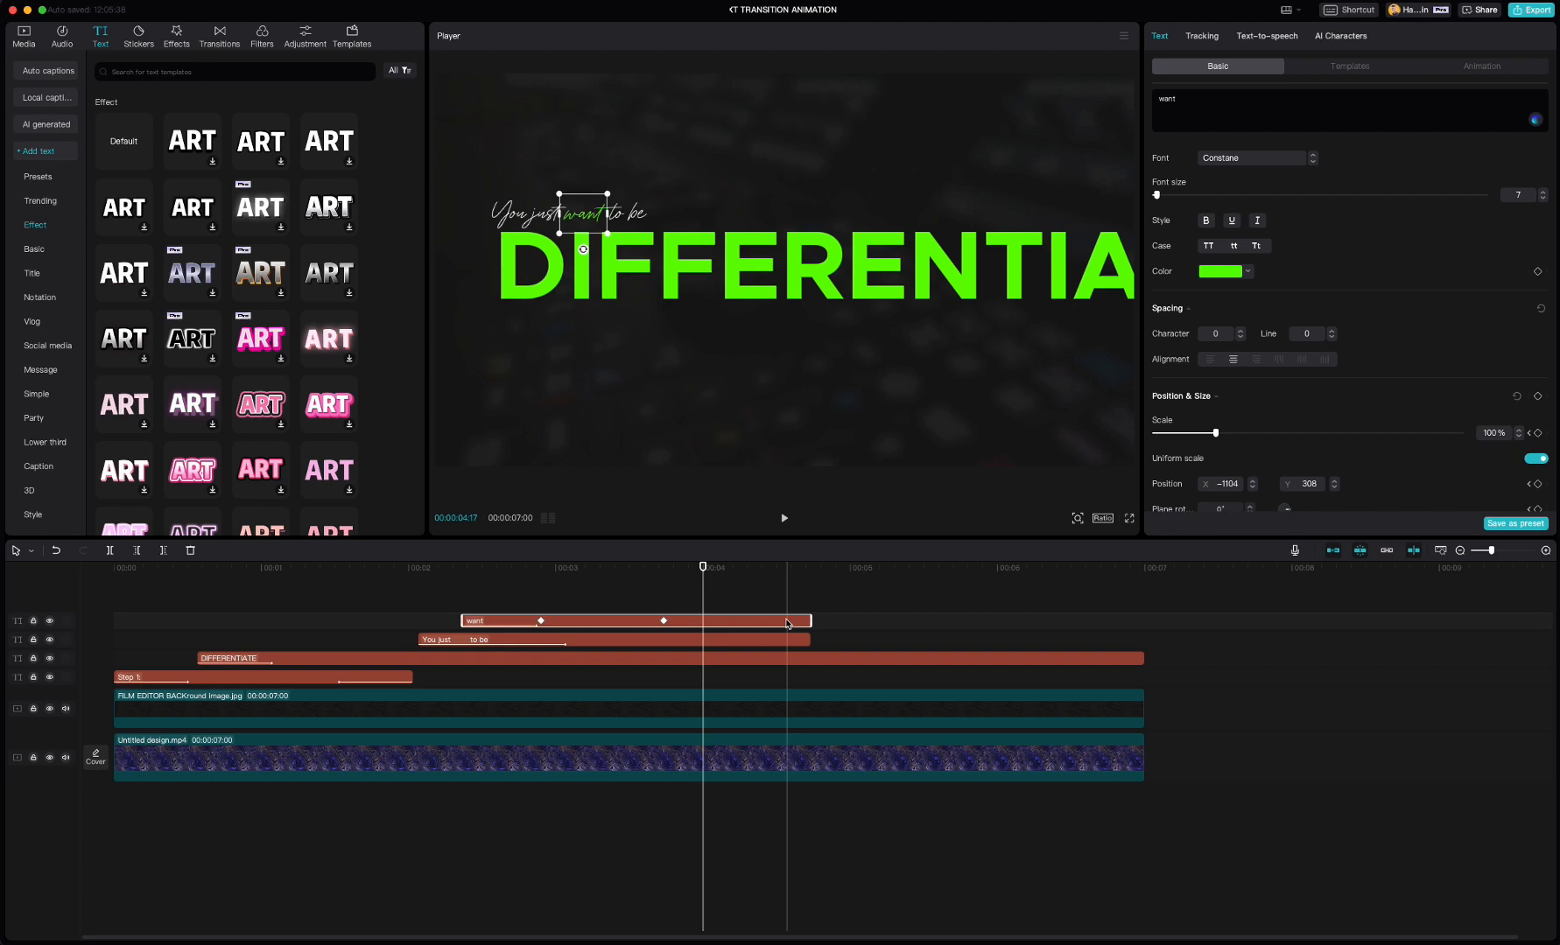
{"action": "left_click", "coordinate": [1485, 66]}
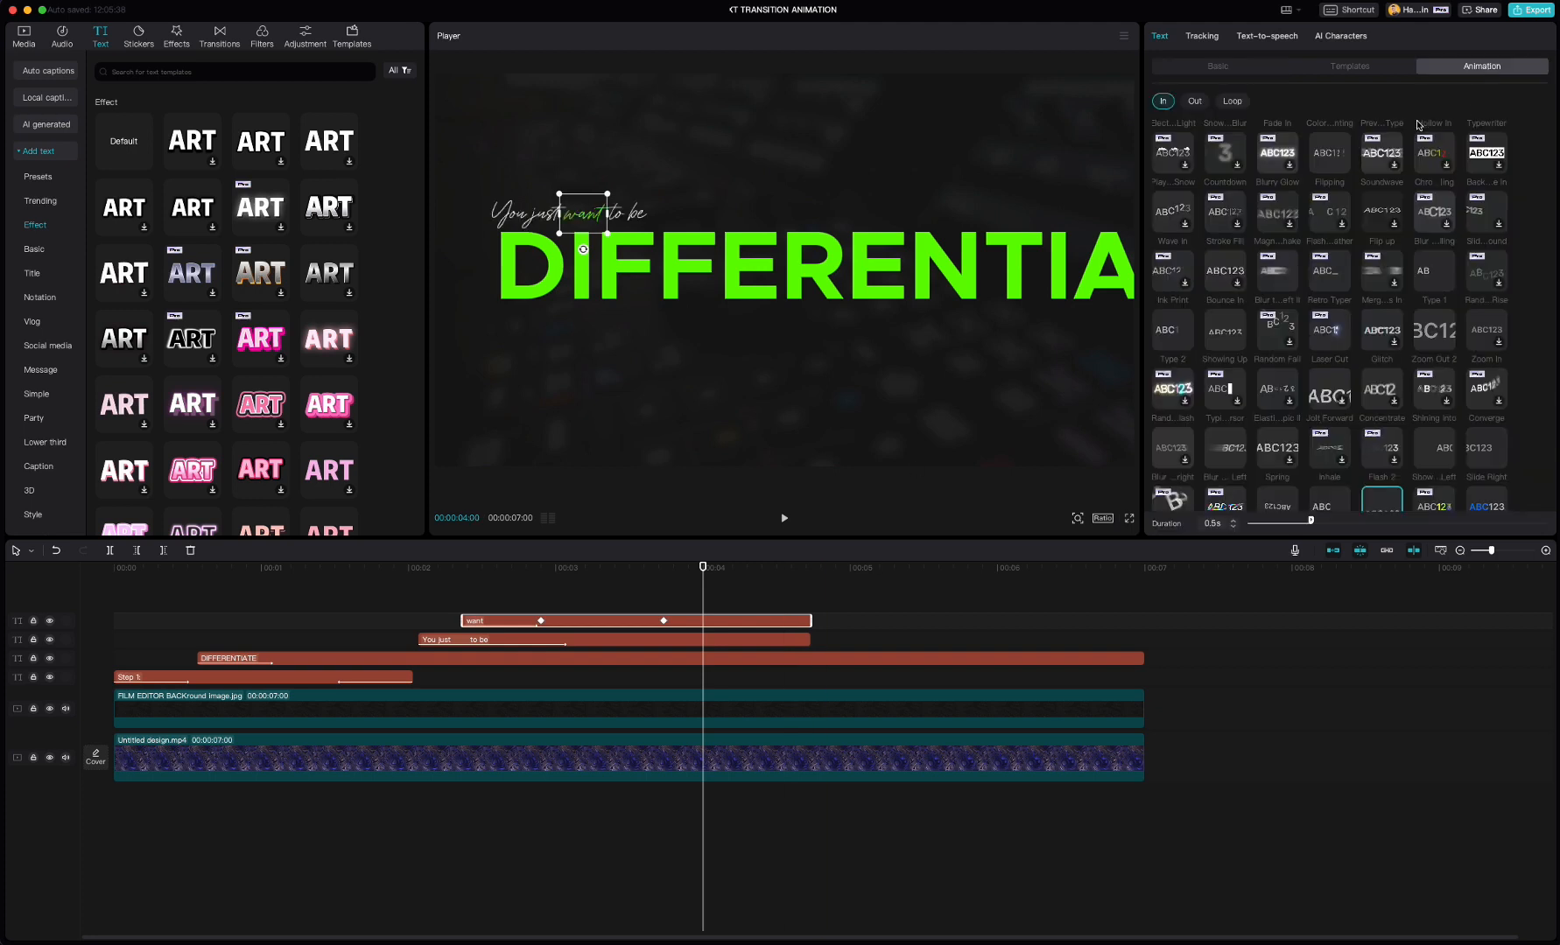
{"action": "left_click", "coordinate": [1193, 101]}
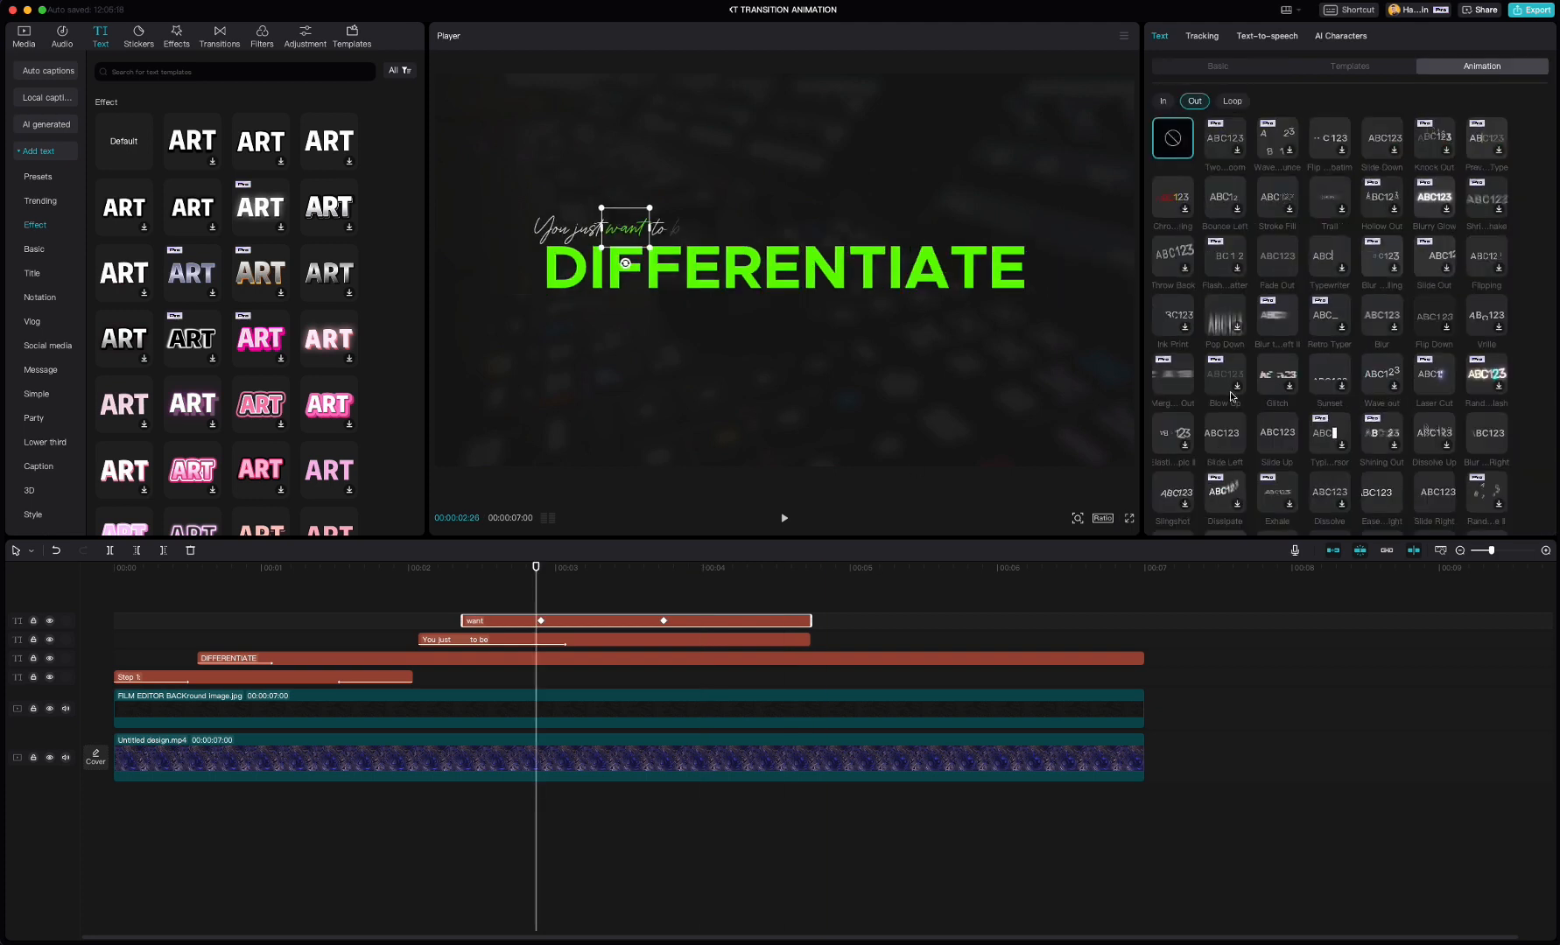
{"action": "scroll", "coordinate": [1233, 438], "scroll_direction": "down", "scroll_amount": 2}
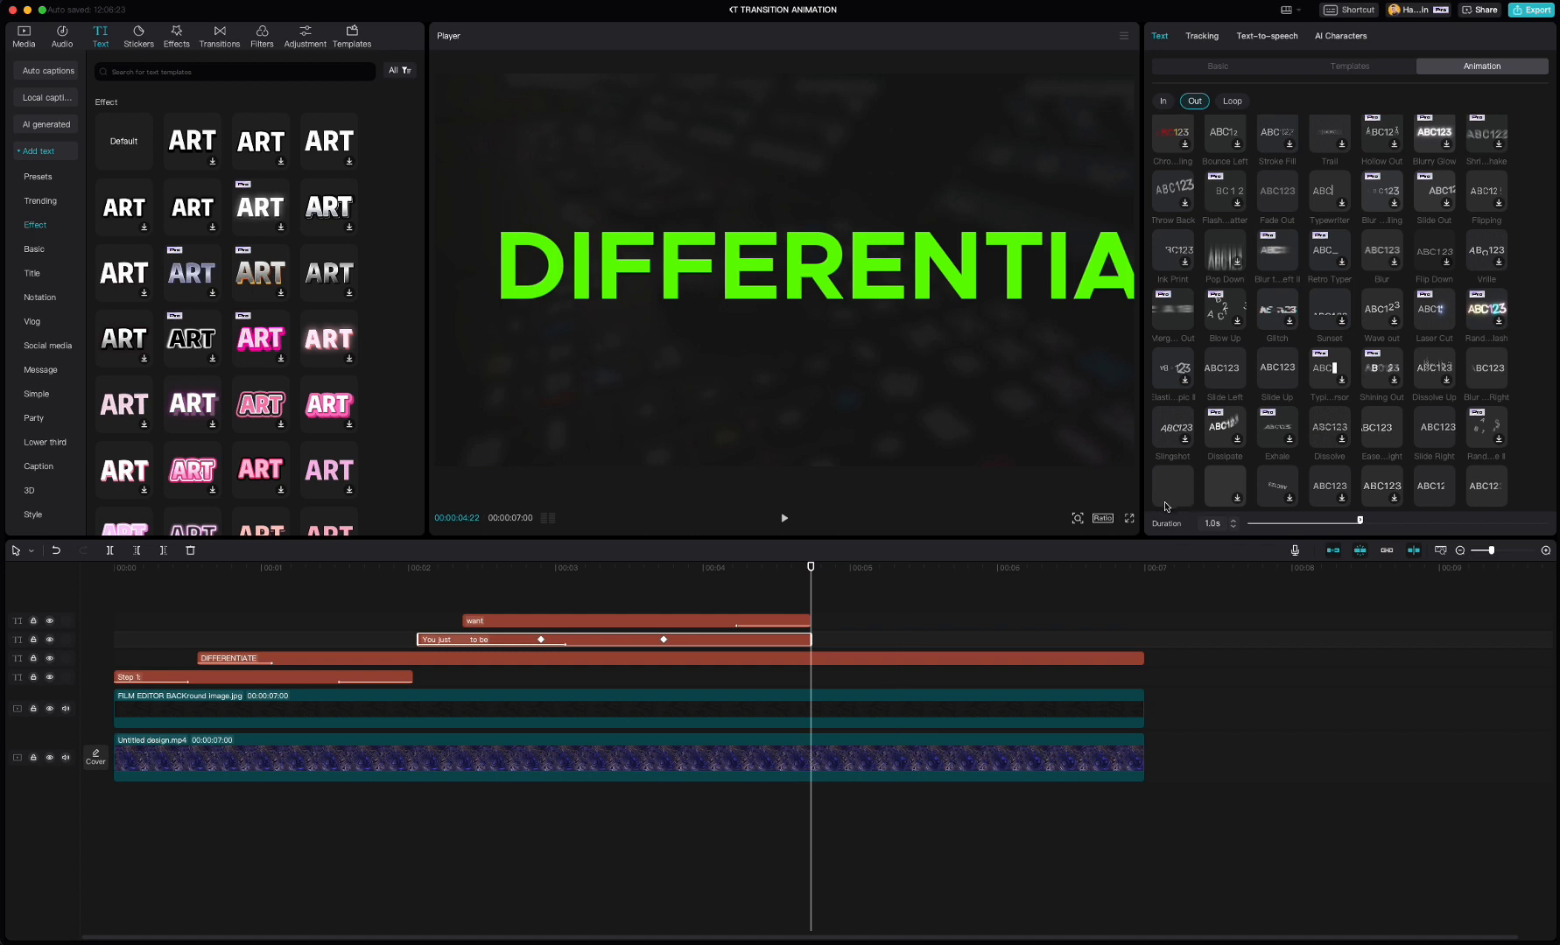
{"action": "scroll", "coordinate": [1181, 484], "scroll_direction": "down", "scroll_amount": 1}
{"action": "left_click", "coordinate": [1182, 437]}
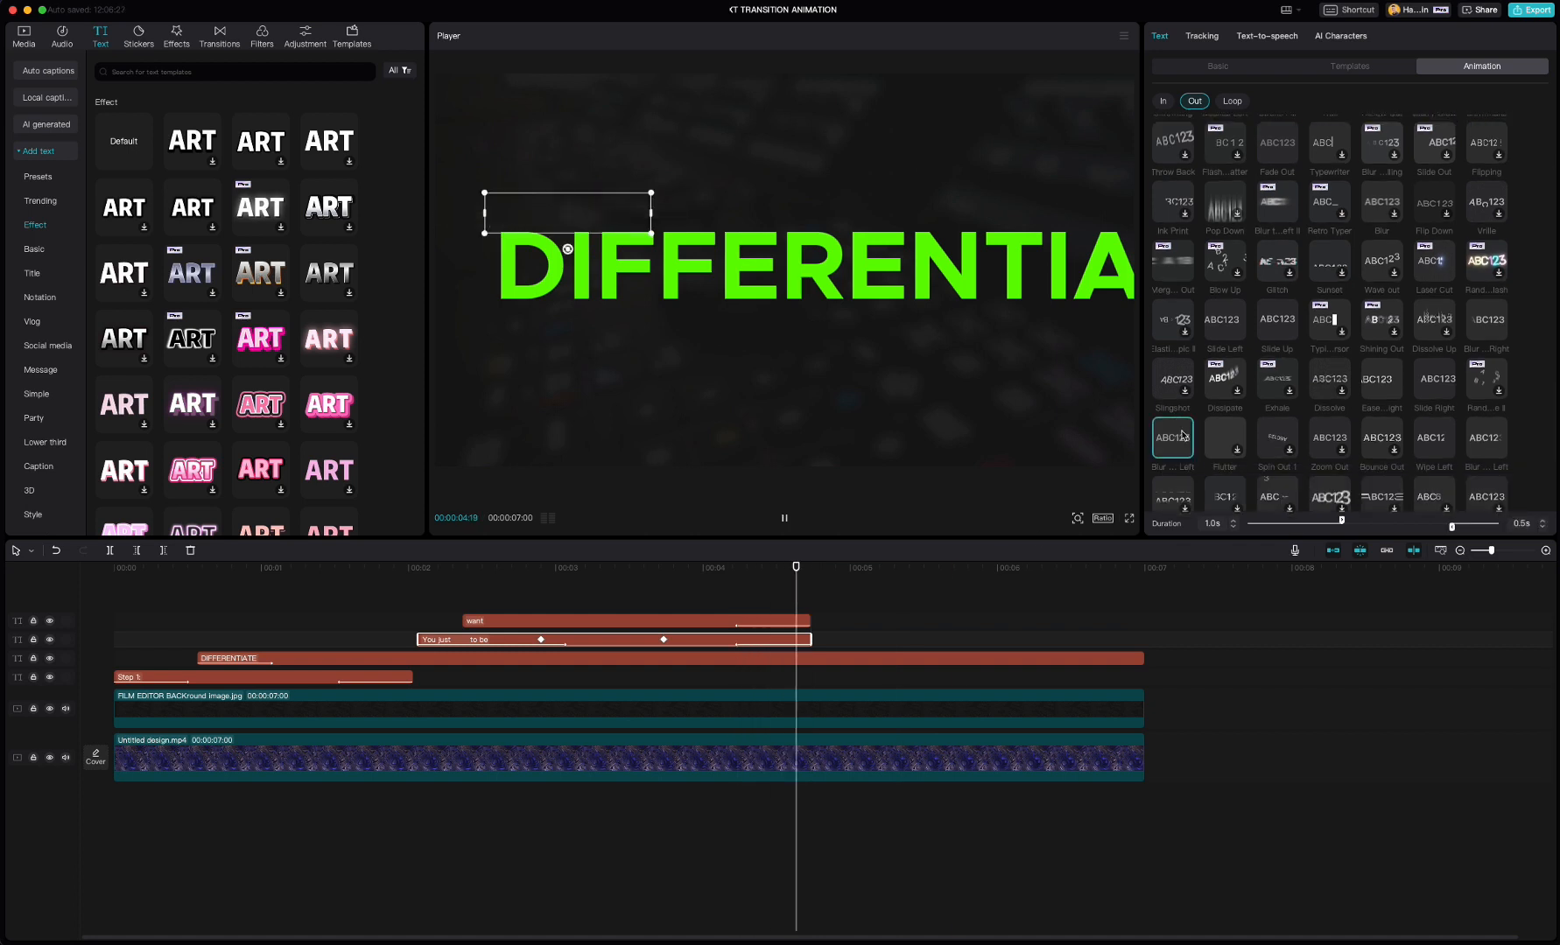
Play back from about 2 seconds to past 5 seconds to check both text exits.
{"action": "left_click", "coordinate": [432, 574]}
{"action": "key", "text": "space"}
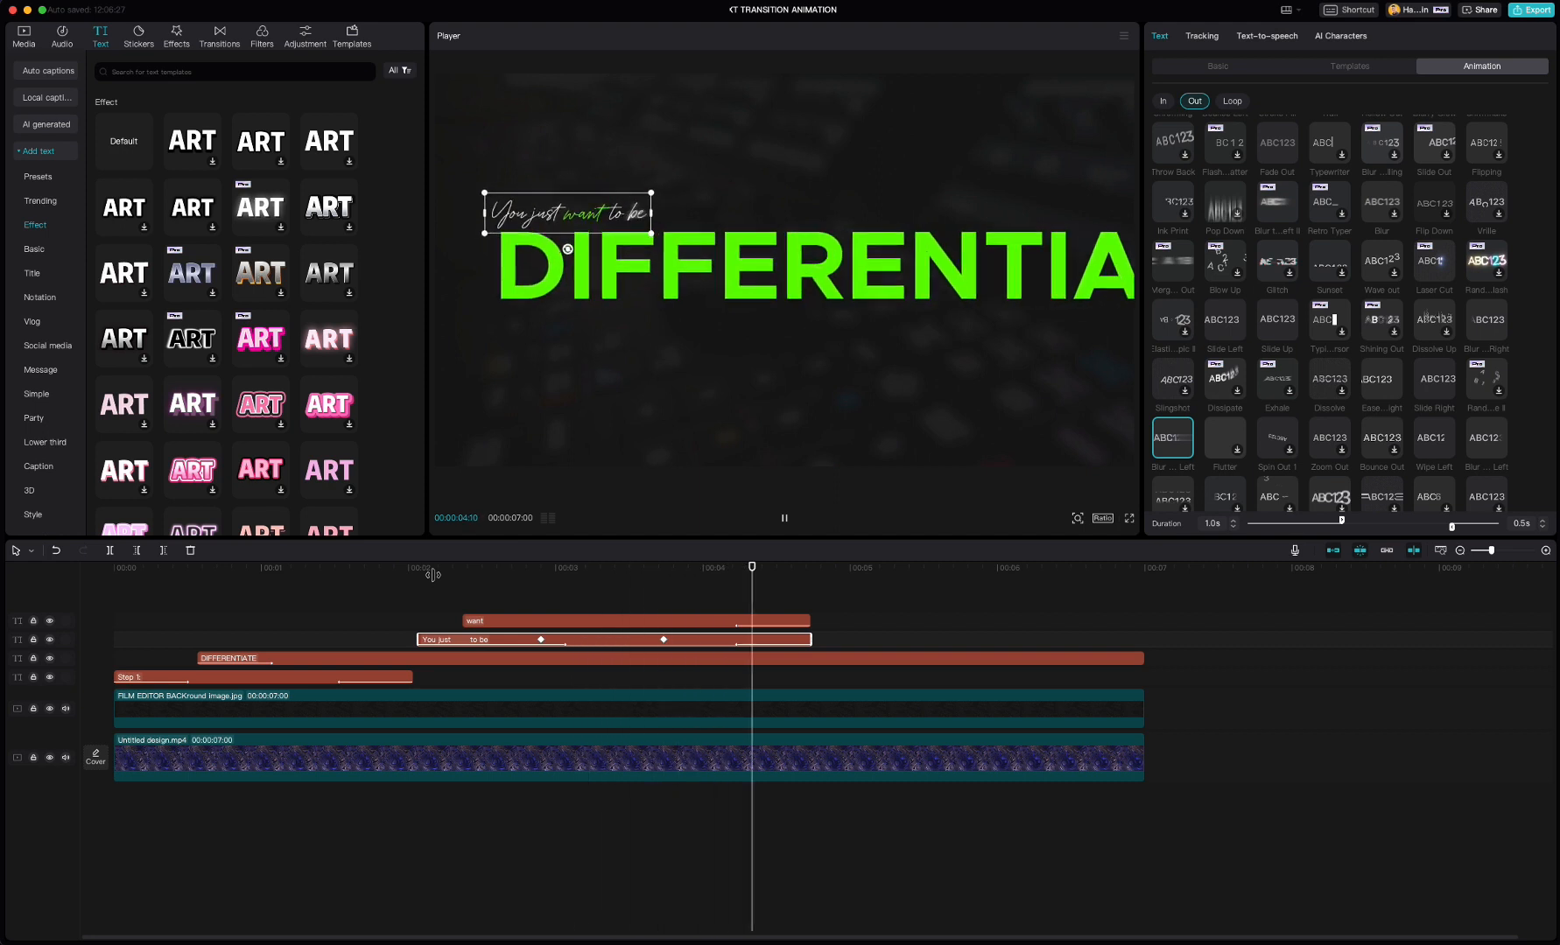
{"action": "key", "text": "space"}
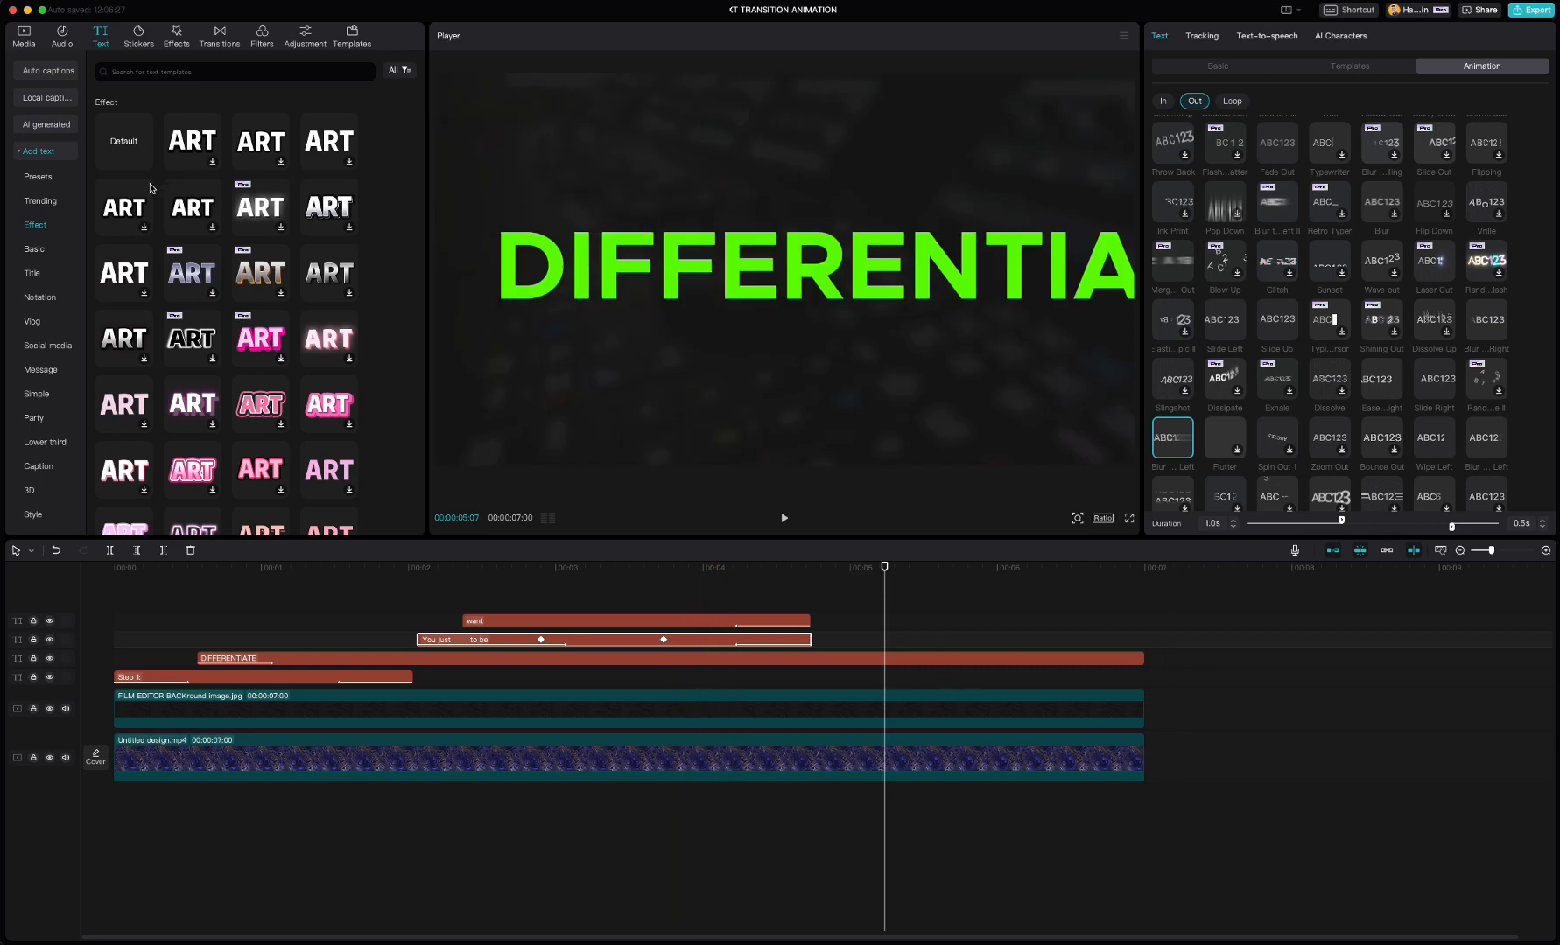
Add a default text clip after "You just to be", trim its end to 00:00:07:00, and change its text to "Do anything to make yourself".
{"action": "left_click_drag", "start_coordinate": [124, 141], "coordinate": [825, 641]}
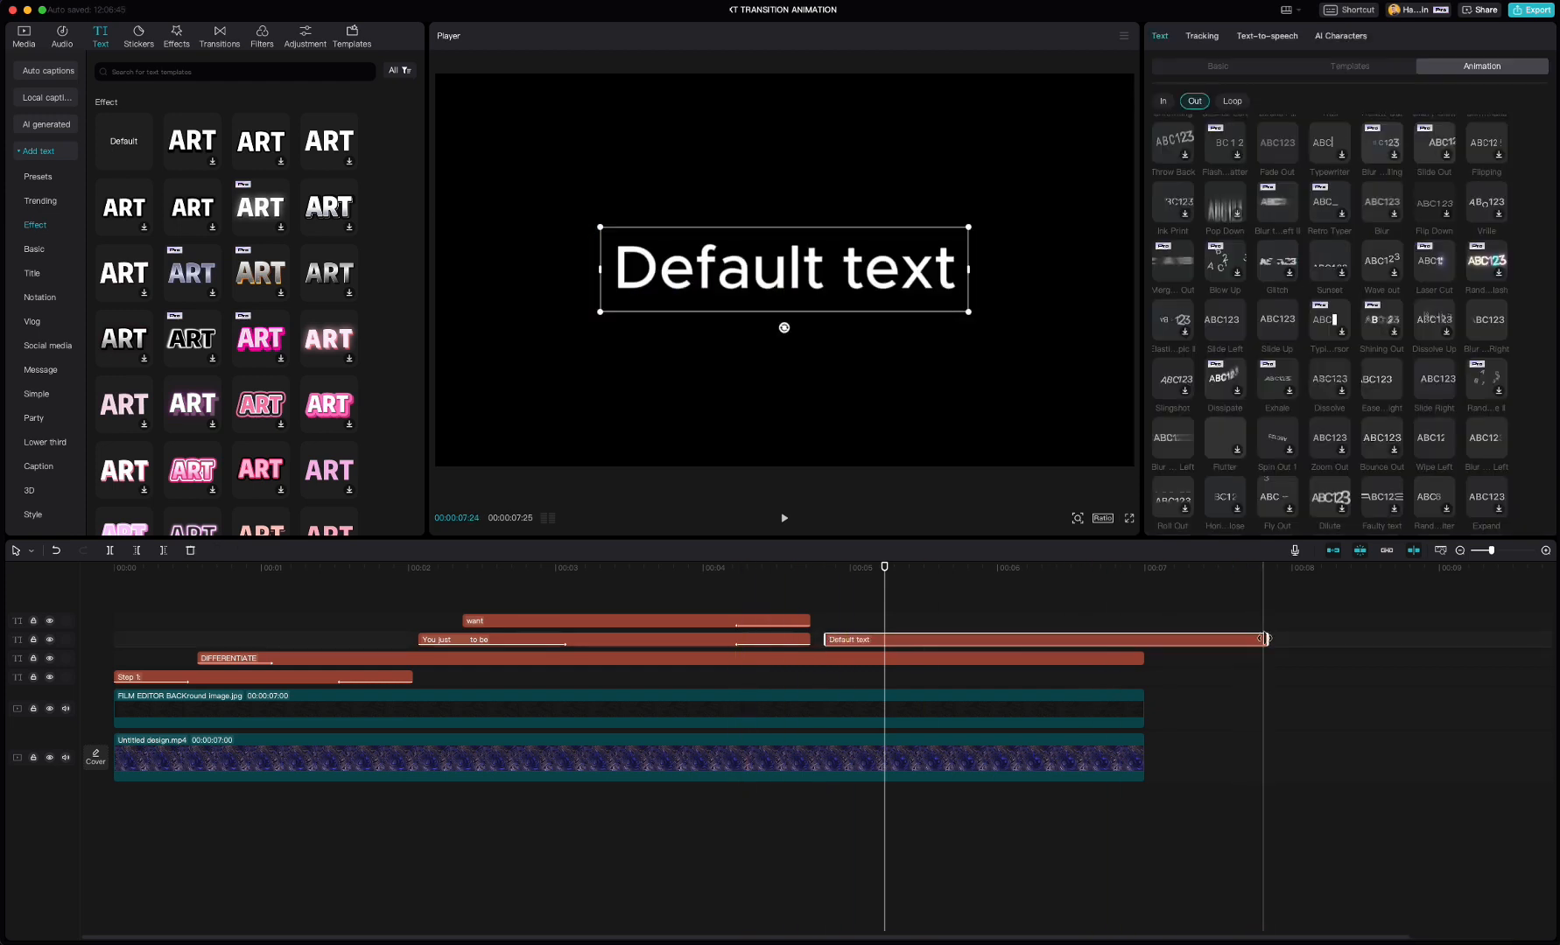
{"action": "left_click_drag", "start_coordinate": [1254, 641], "coordinate": [1143, 642]}
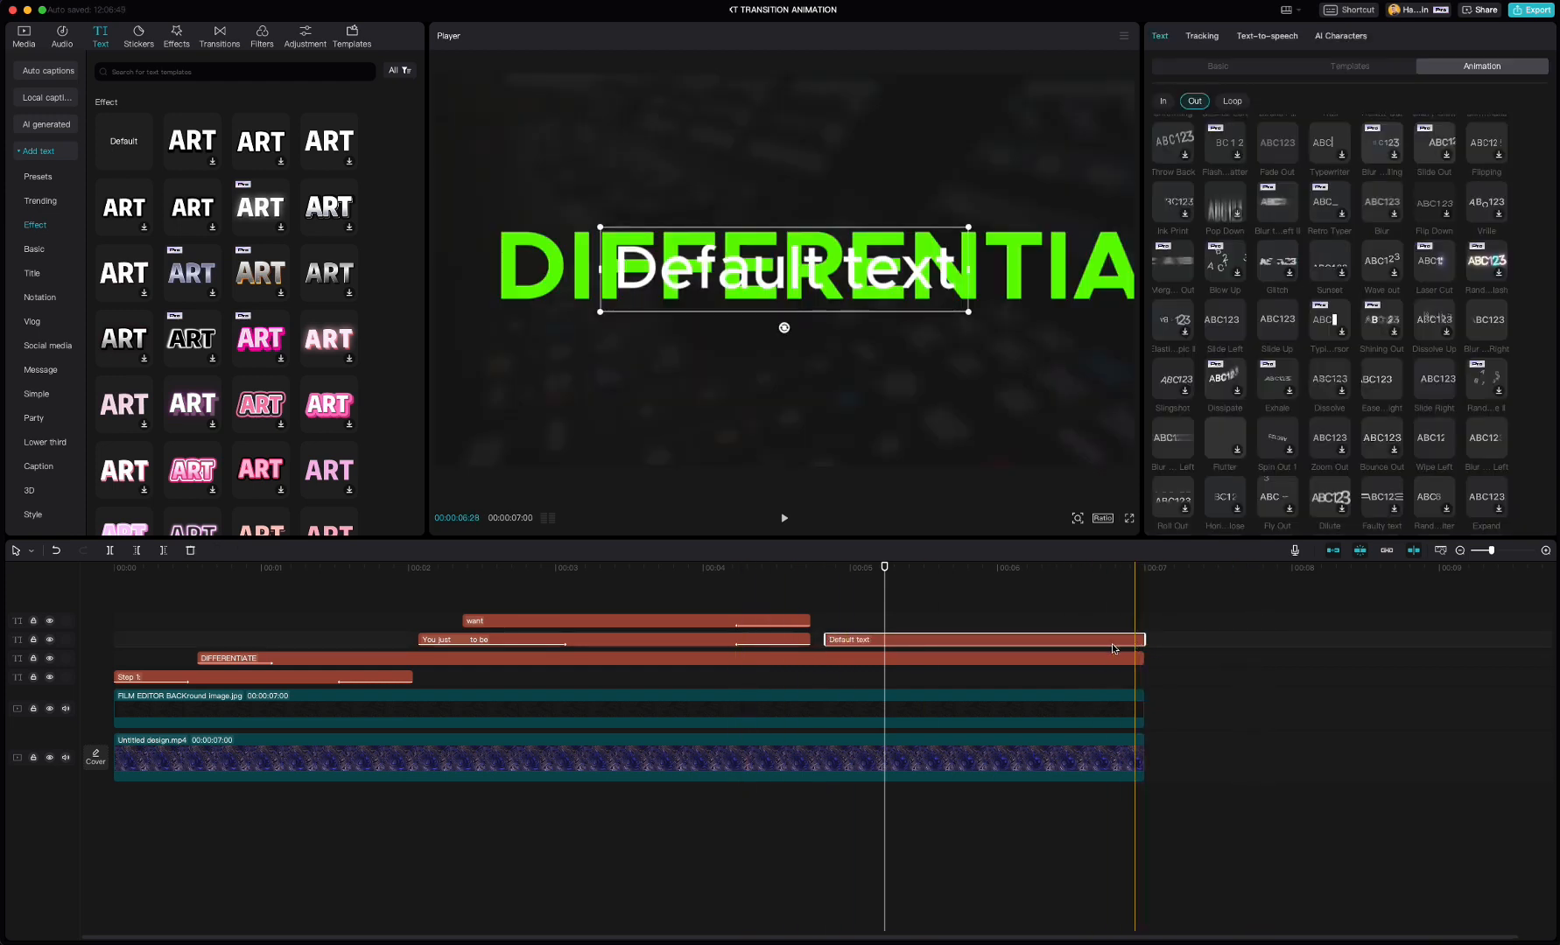
{"action": "left_click", "coordinate": [1213, 67]}
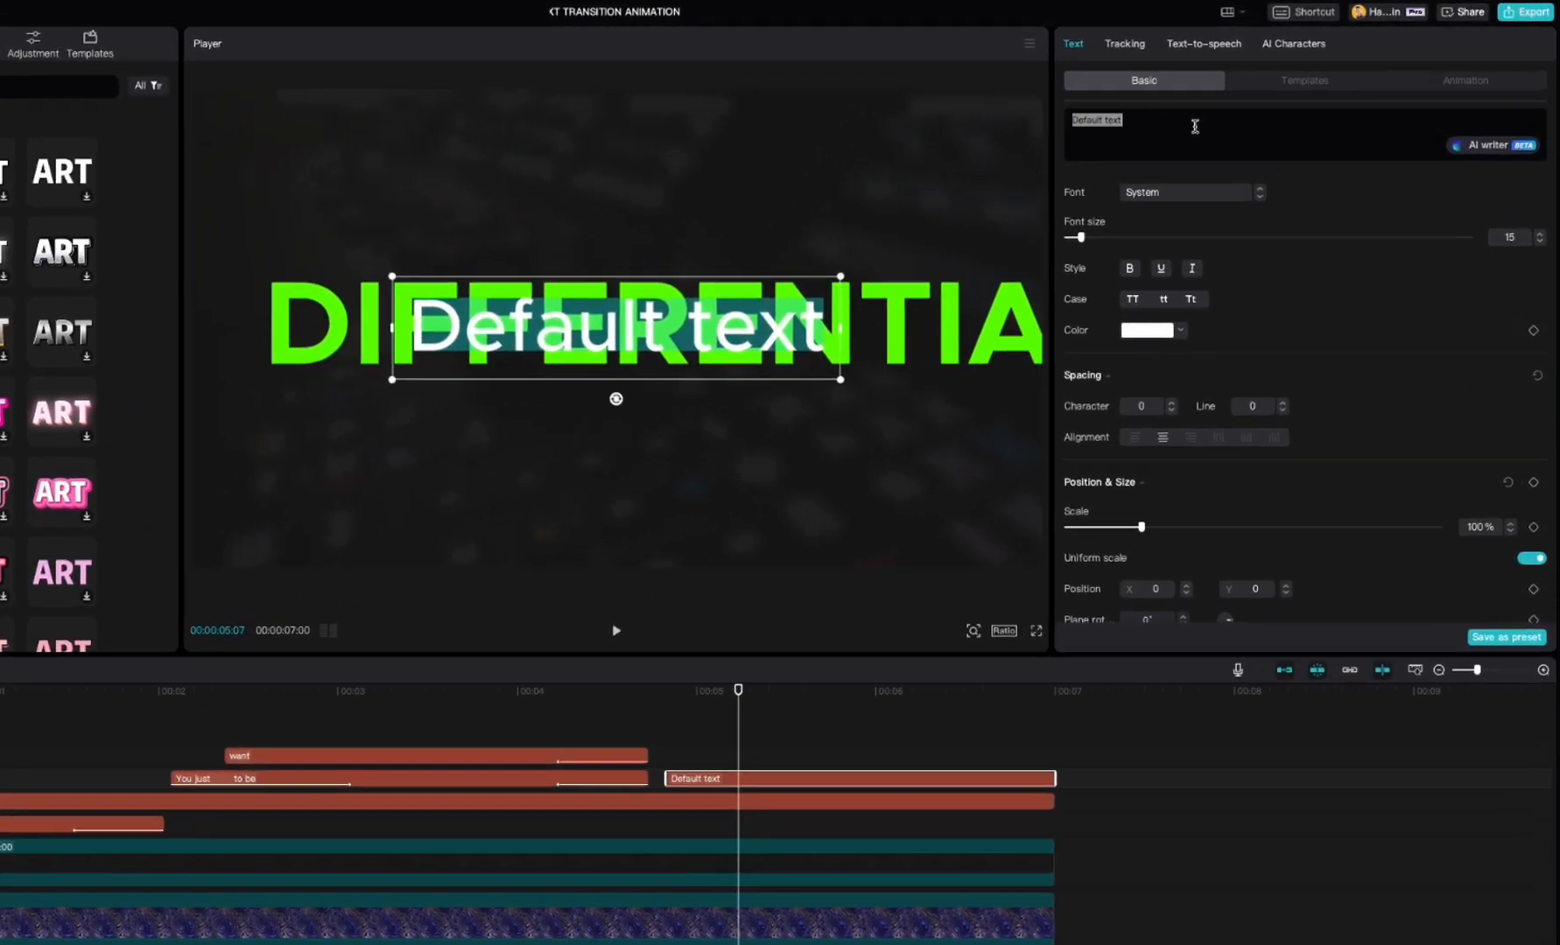
{"action": "triple_click", "coordinate": [1257, 102]}
{"action": "type", "text": "Do anythin"}
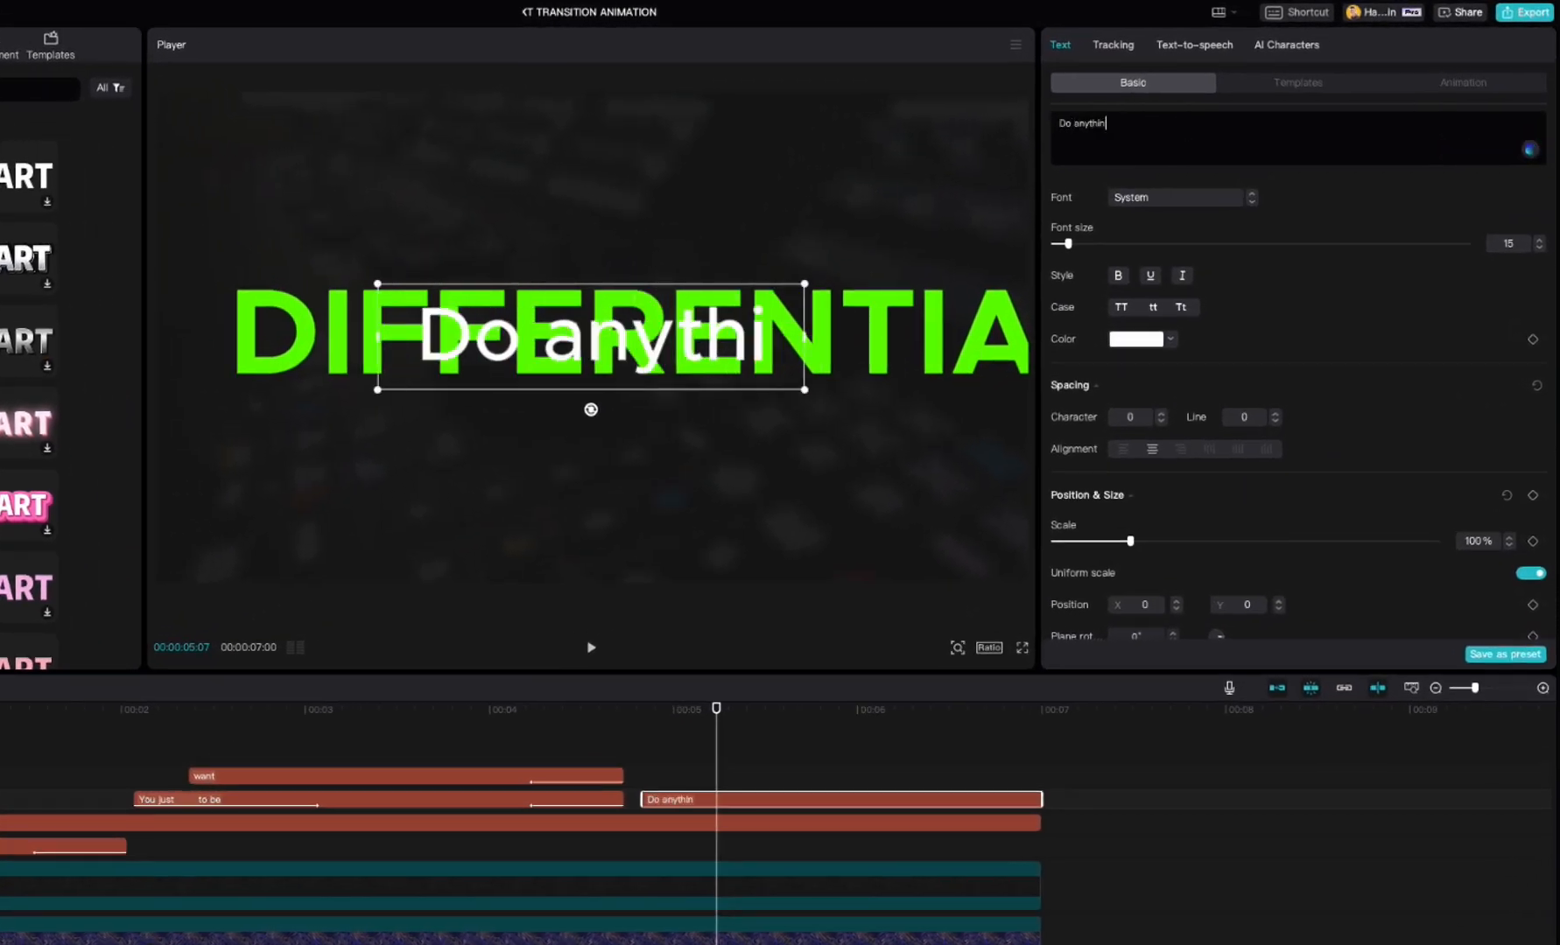
{"action": "type", "text": "g to make yourself"}
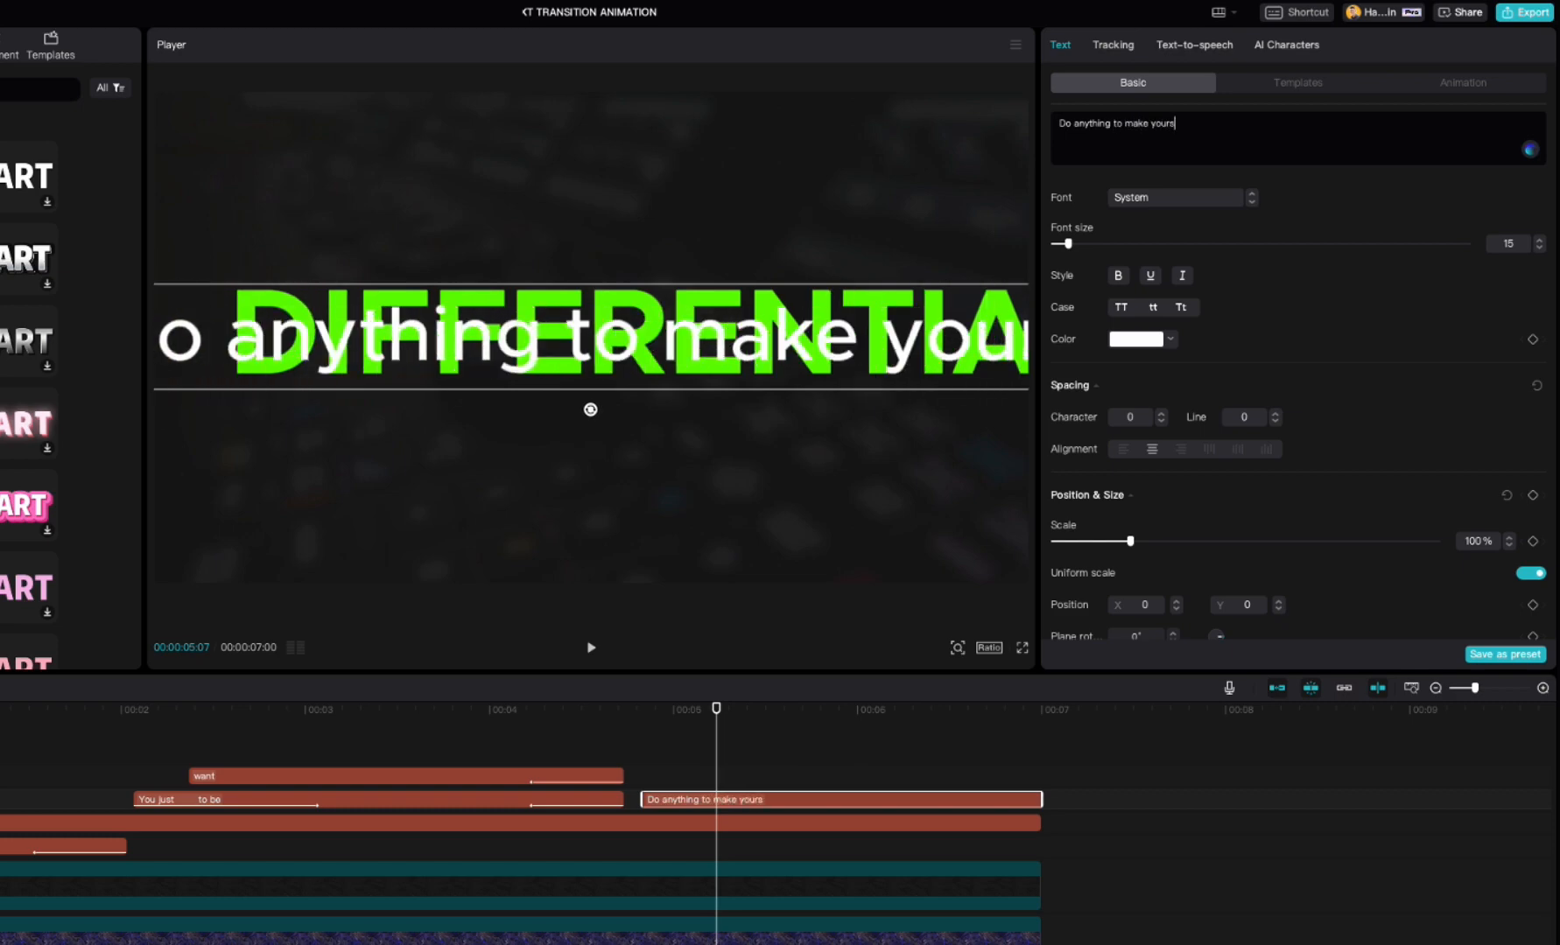
Change the font of the "Do anything to make yourself" text to Constane.
{"action": "left_click", "coordinate": [1194, 203]}
{"action": "scroll", "coordinate": [1177, 315], "scroll_direction": "up", "scroll_amount": 1}
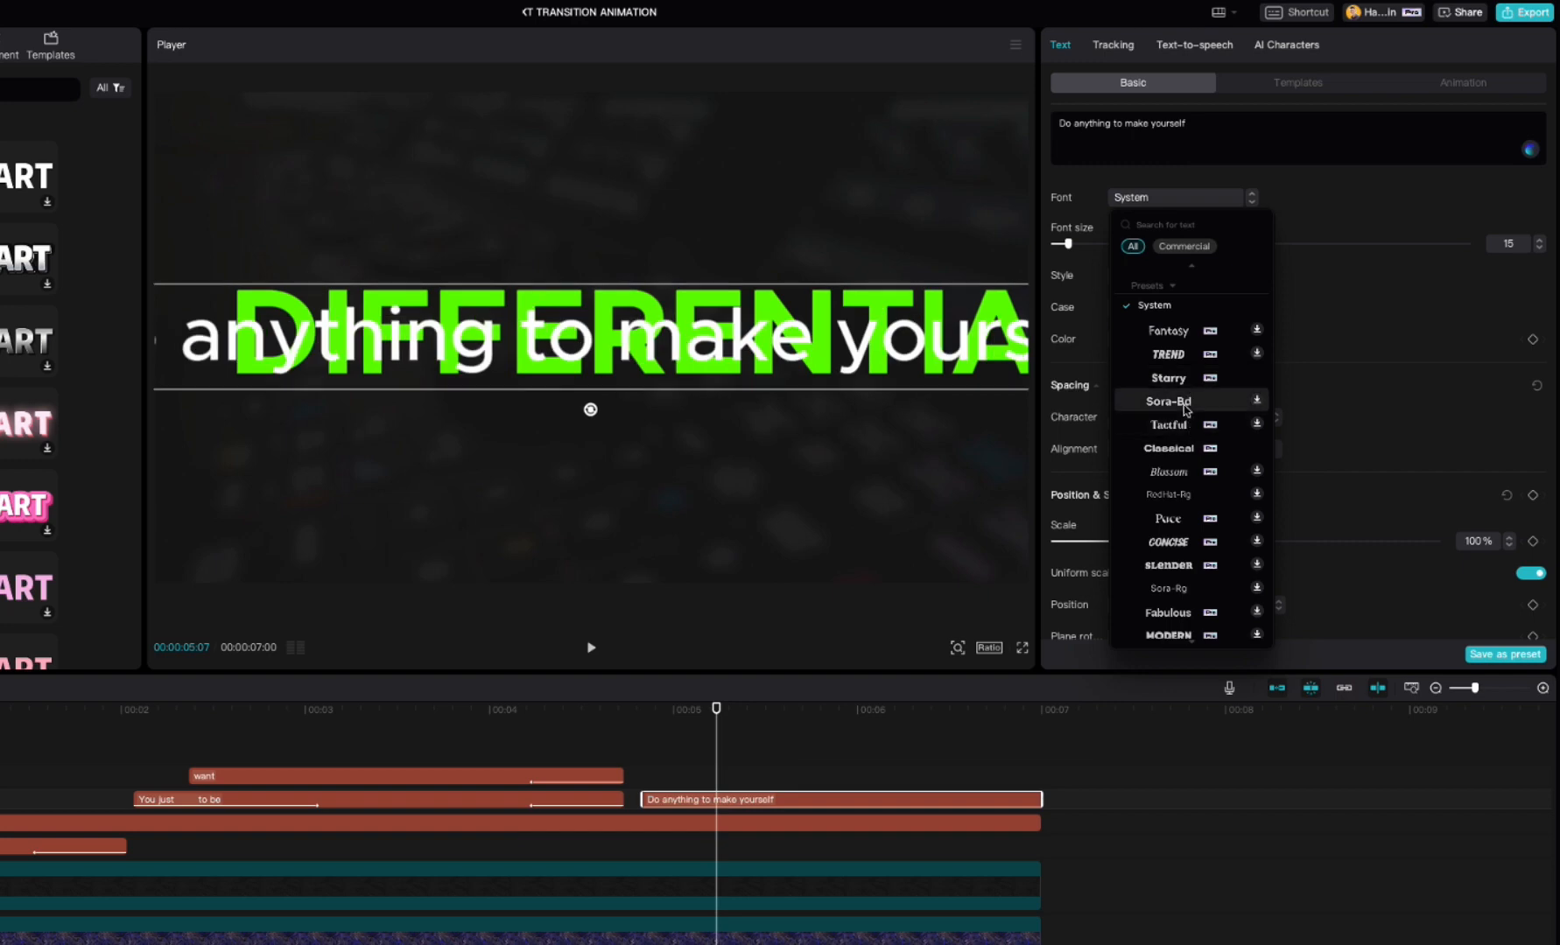
{"action": "scroll", "coordinate": [1173, 350], "scroll_direction": "up", "scroll_amount": 3}
{"action": "left_click", "coordinate": [1169, 333]}
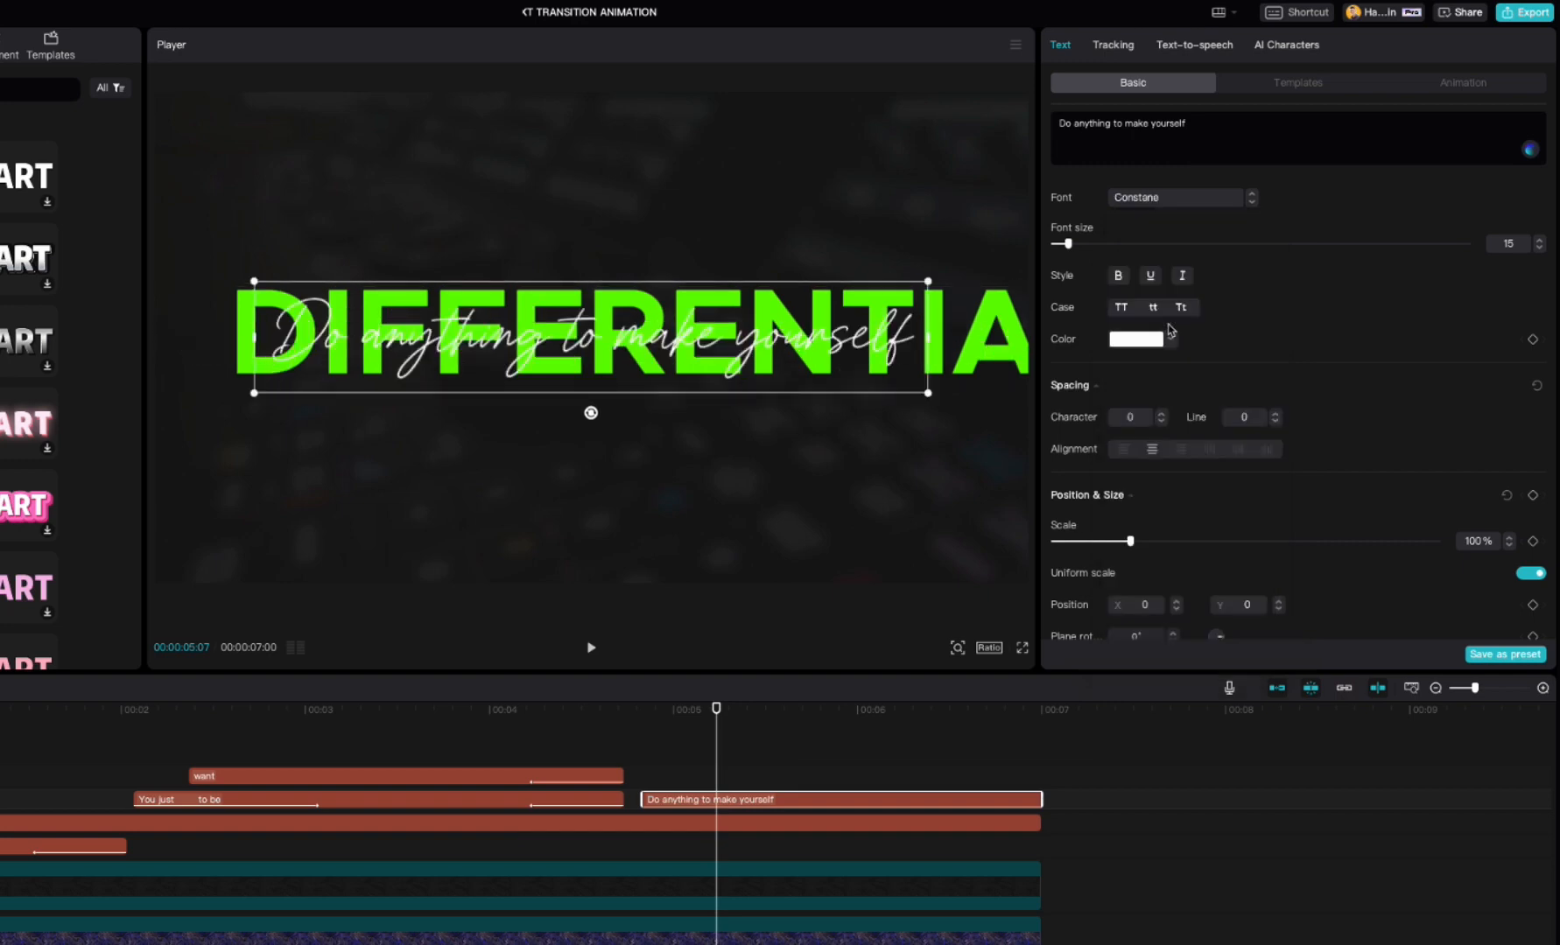
Set the font size of the "Do anything to make yourself" text to 7.
{"action": "left_click", "coordinate": [1542, 249]}
{"action": "left_click", "coordinate": [1543, 248]}
{"action": "left_click", "coordinate": [1542, 249]}
{"action": "left_click", "coordinate": [1543, 249]}
{"action": "left_click", "coordinate": [1542, 249]}
{"action": "left_click", "coordinate": [1542, 248]}
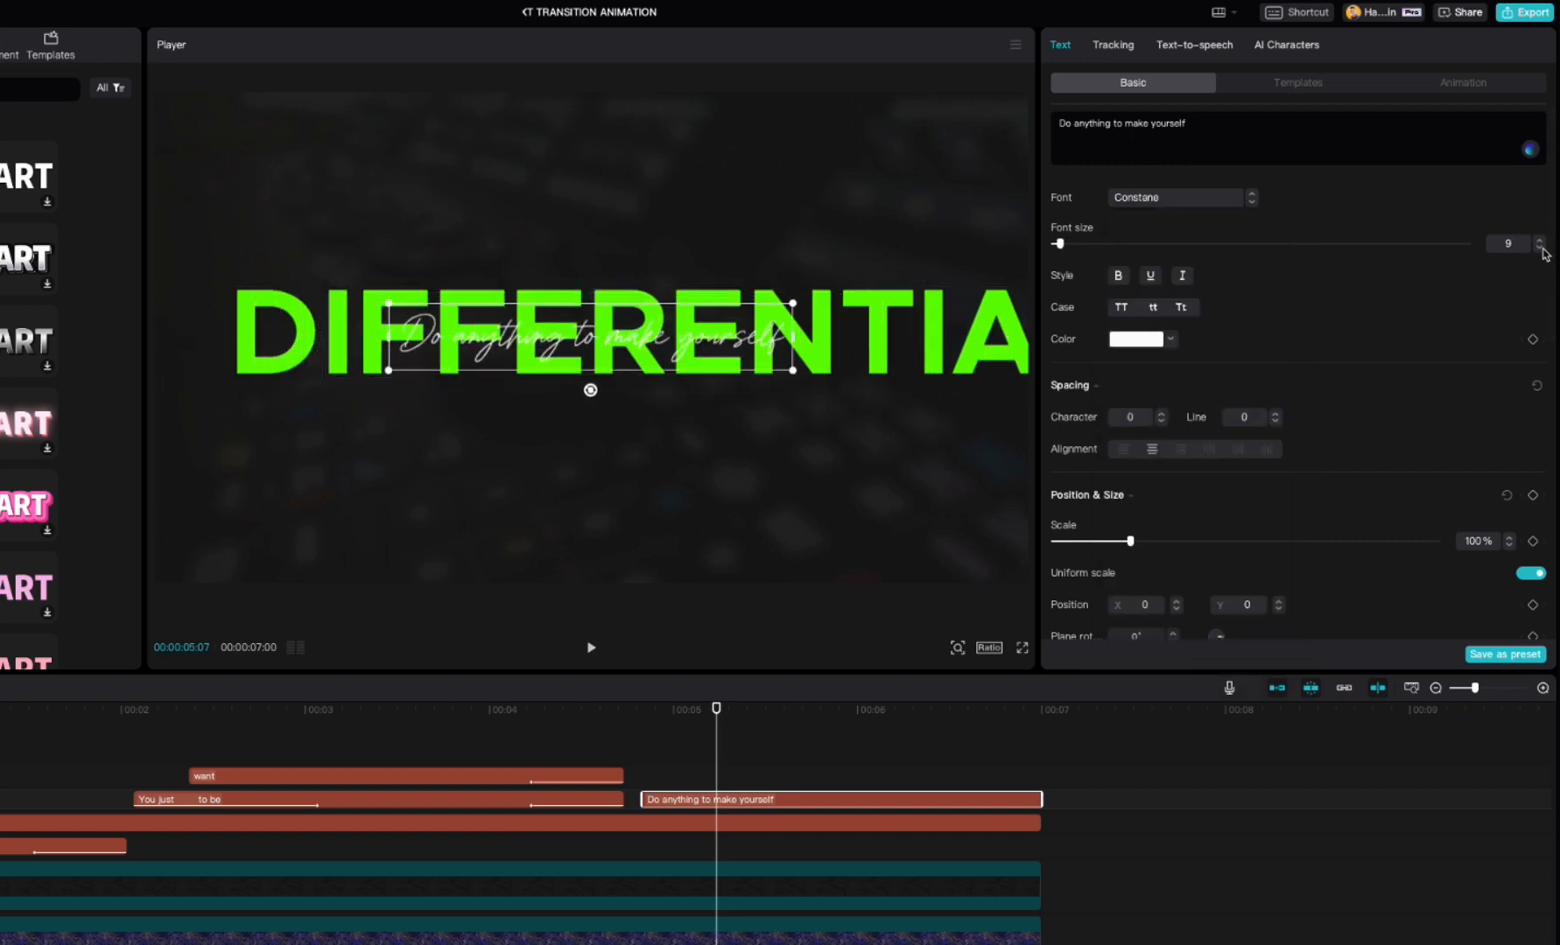
{"action": "left_click", "coordinate": [1543, 249]}
{"action": "left_click", "coordinate": [1542, 248]}
Place the "Do anything to make yourself" text just above "DIFFERENTIATE" at position X 784, Y 297.
{"action": "left_click_drag", "start_coordinate": [659, 346], "coordinate": [839, 274]}
{"action": "left_click", "coordinate": [1278, 608]}
{"action": "left_click", "coordinate": [1278, 609]}
{"action": "left_click", "coordinate": [1278, 608]}
{"action": "left_click", "coordinate": [1278, 608]}
{"action": "left_click", "coordinate": [1278, 608]}
{"action": "left_click", "coordinate": [1278, 609]}
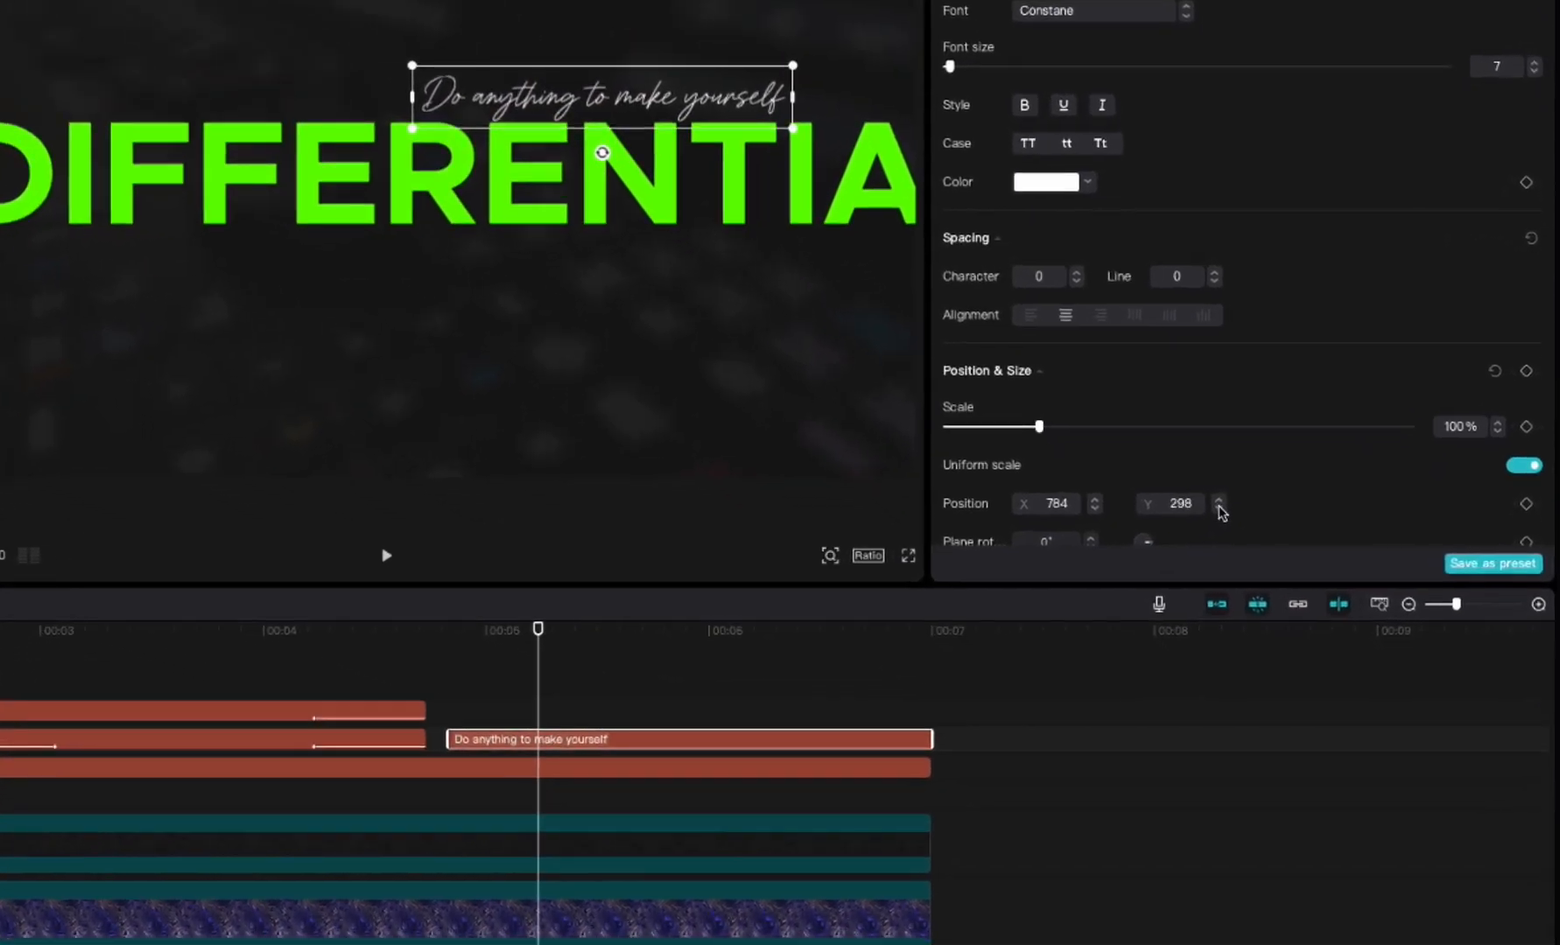
{"action": "left_click", "coordinate": [1220, 508]}
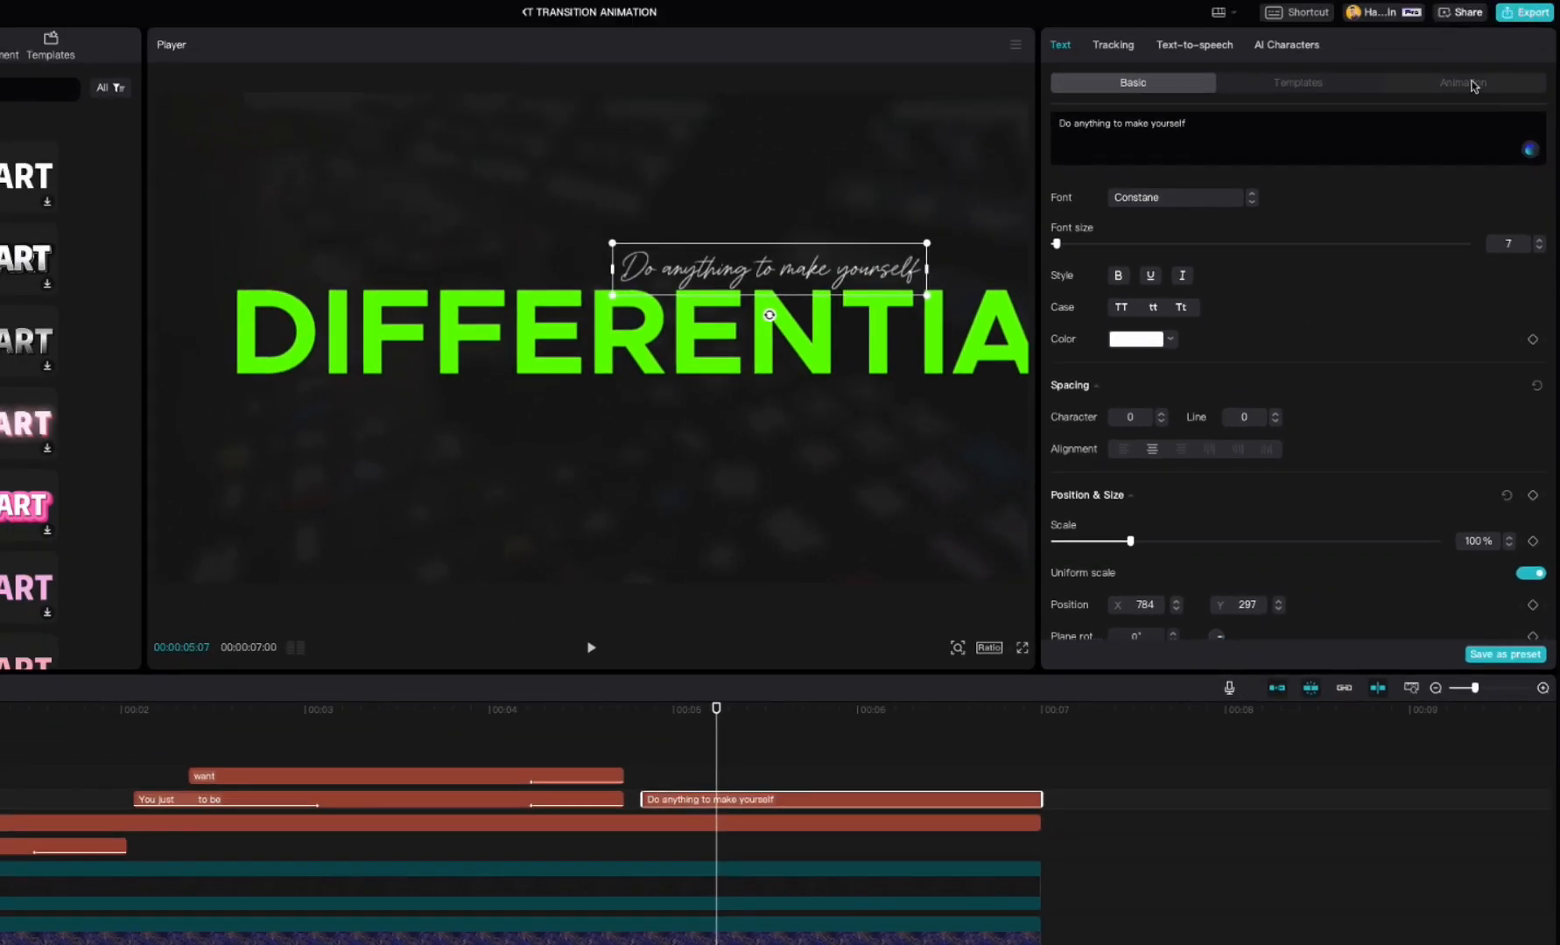
Apply the Type 2 entrance animation to "Do anything to make yourself" with a 1.2 s duration.
{"action": "left_click", "coordinate": [1464, 82]}
{"action": "left_click", "coordinate": [1404, 597]}
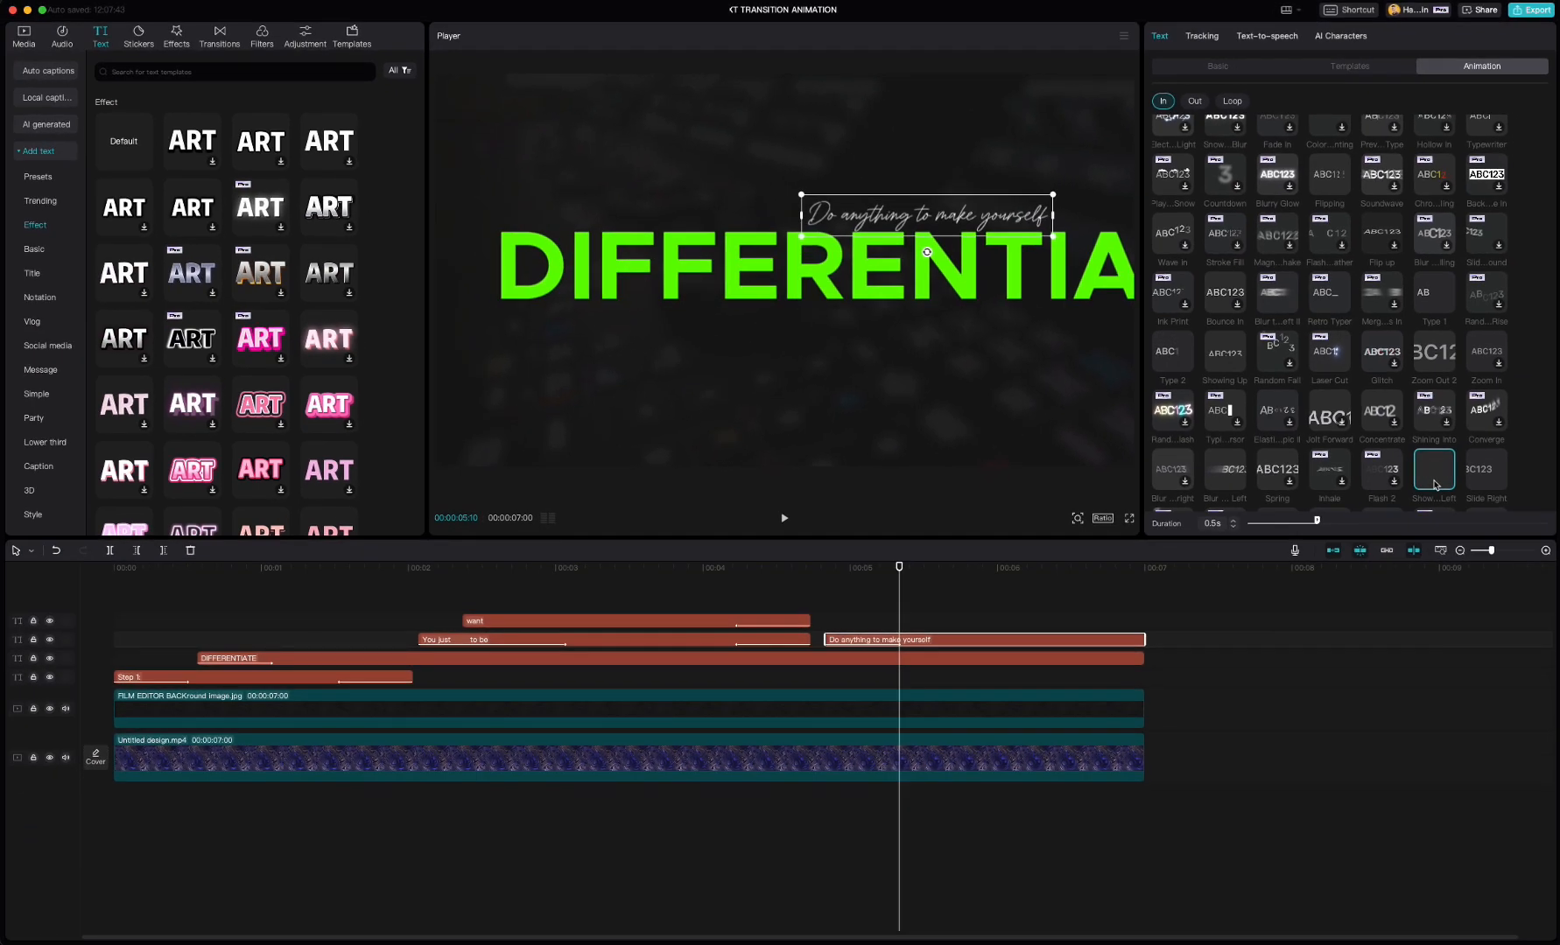
{"action": "left_click", "coordinate": [1173, 351]}
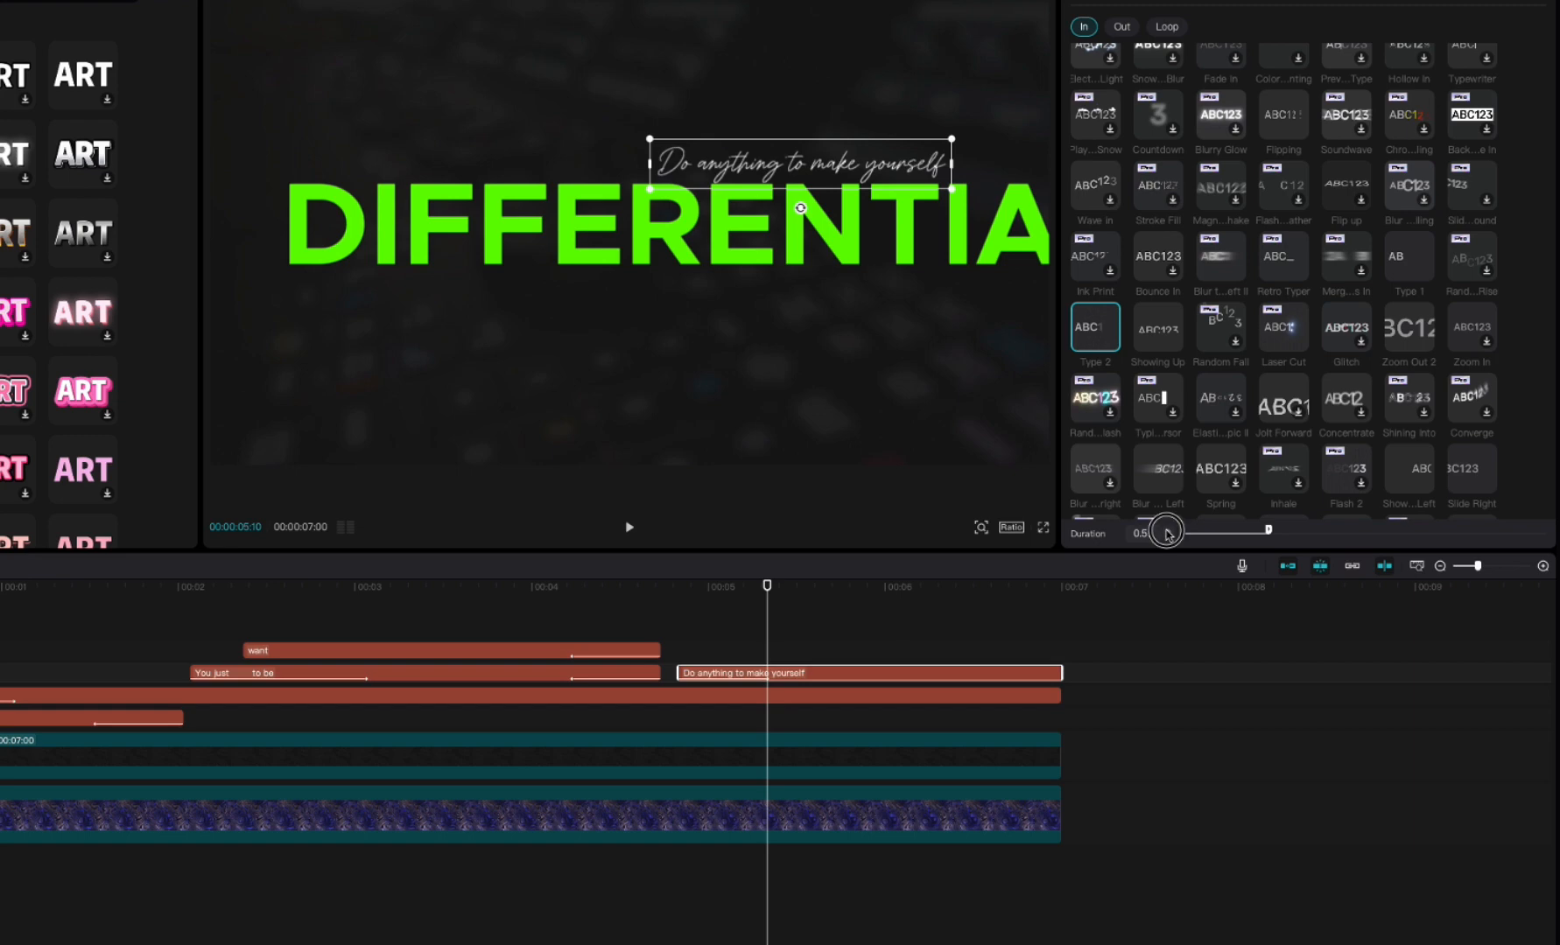
{"action": "left_click", "coordinate": [1166, 531]}
{"action": "left_click", "coordinate": [1166, 530]}
{"action": "left_click", "coordinate": [1166, 530]}
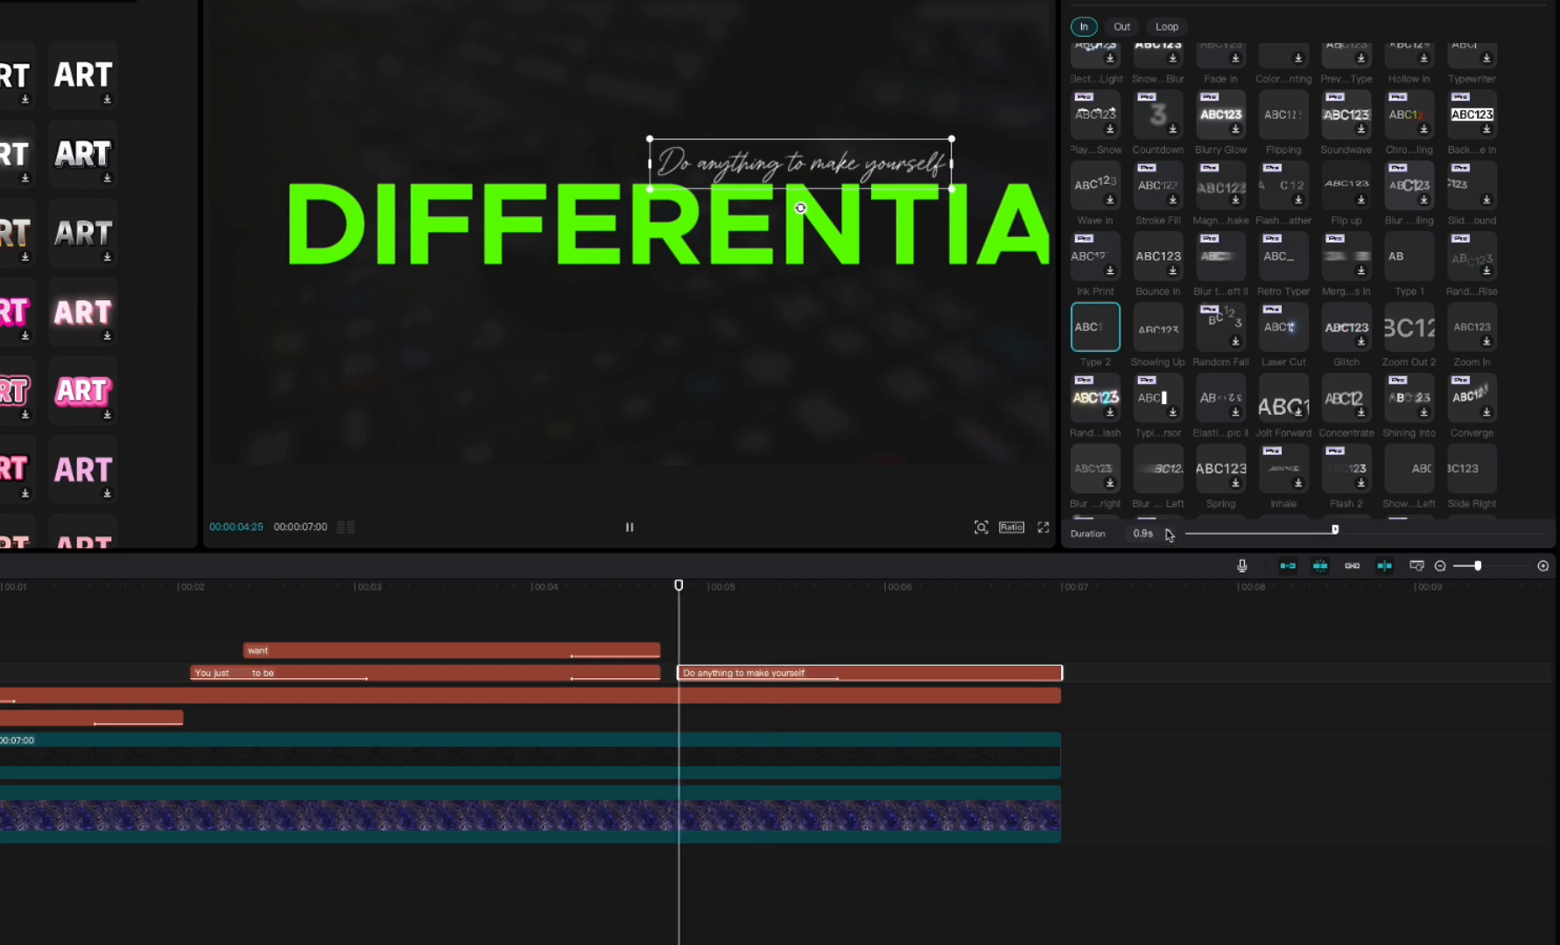
{"action": "left_click", "coordinate": [1166, 530]}
{"action": "left_click", "coordinate": [1166, 530]}
{"action": "left_click", "coordinate": [1166, 531]}
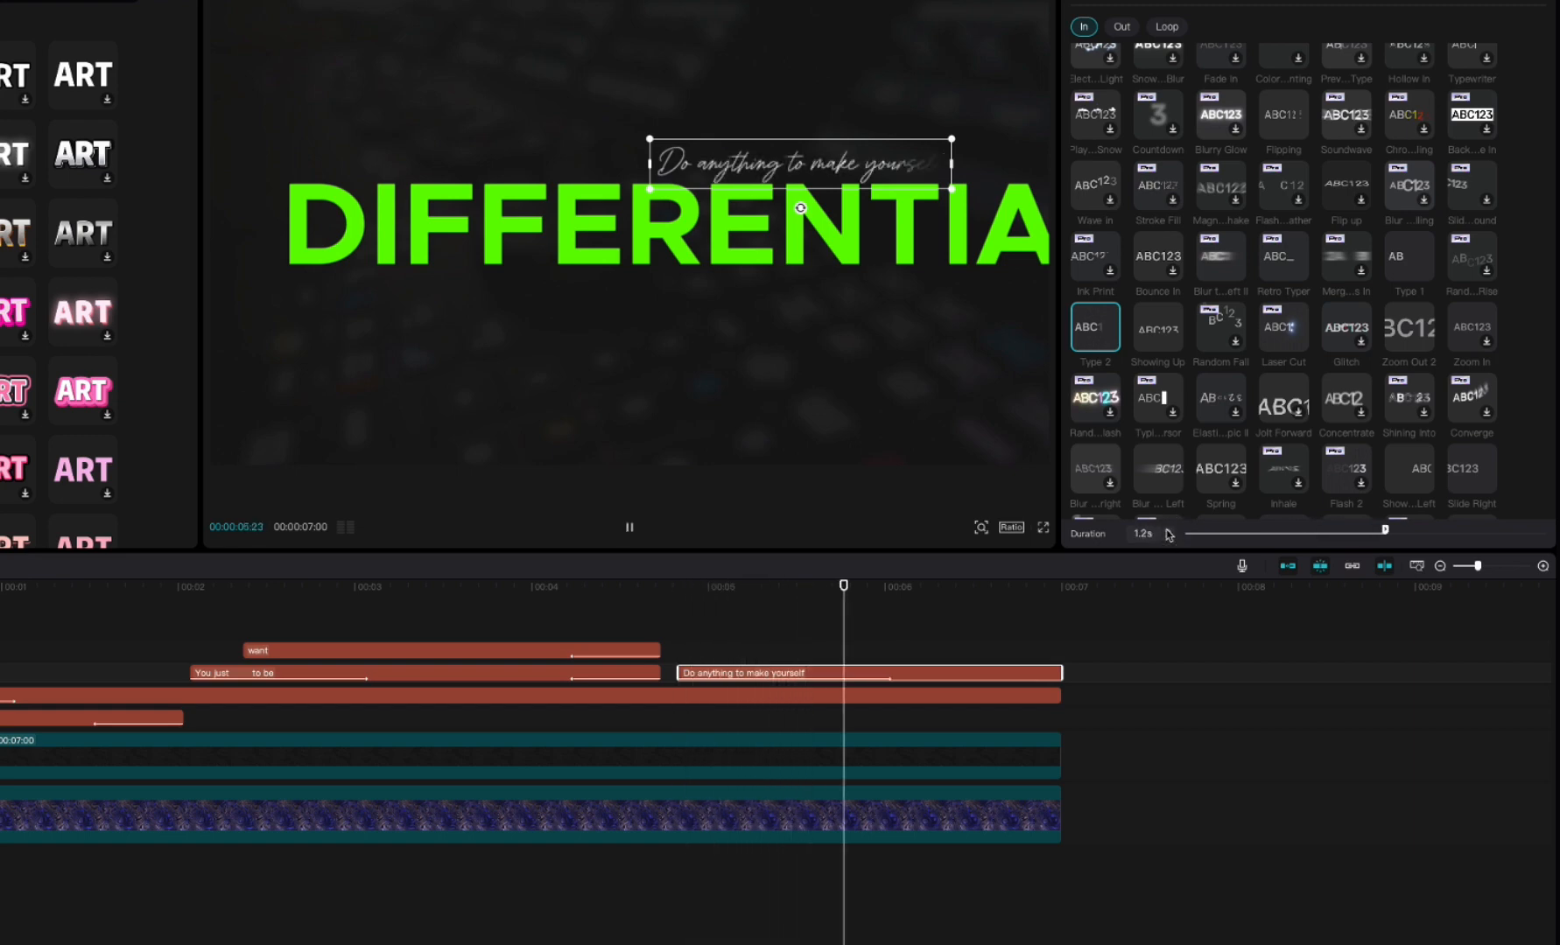
Remove "anything" and "make" from the "Do anything to make yourself" text, leaving wide gaps between "Do", "to" and "yourself".
{"action": "left_click", "coordinate": [958, 645]}
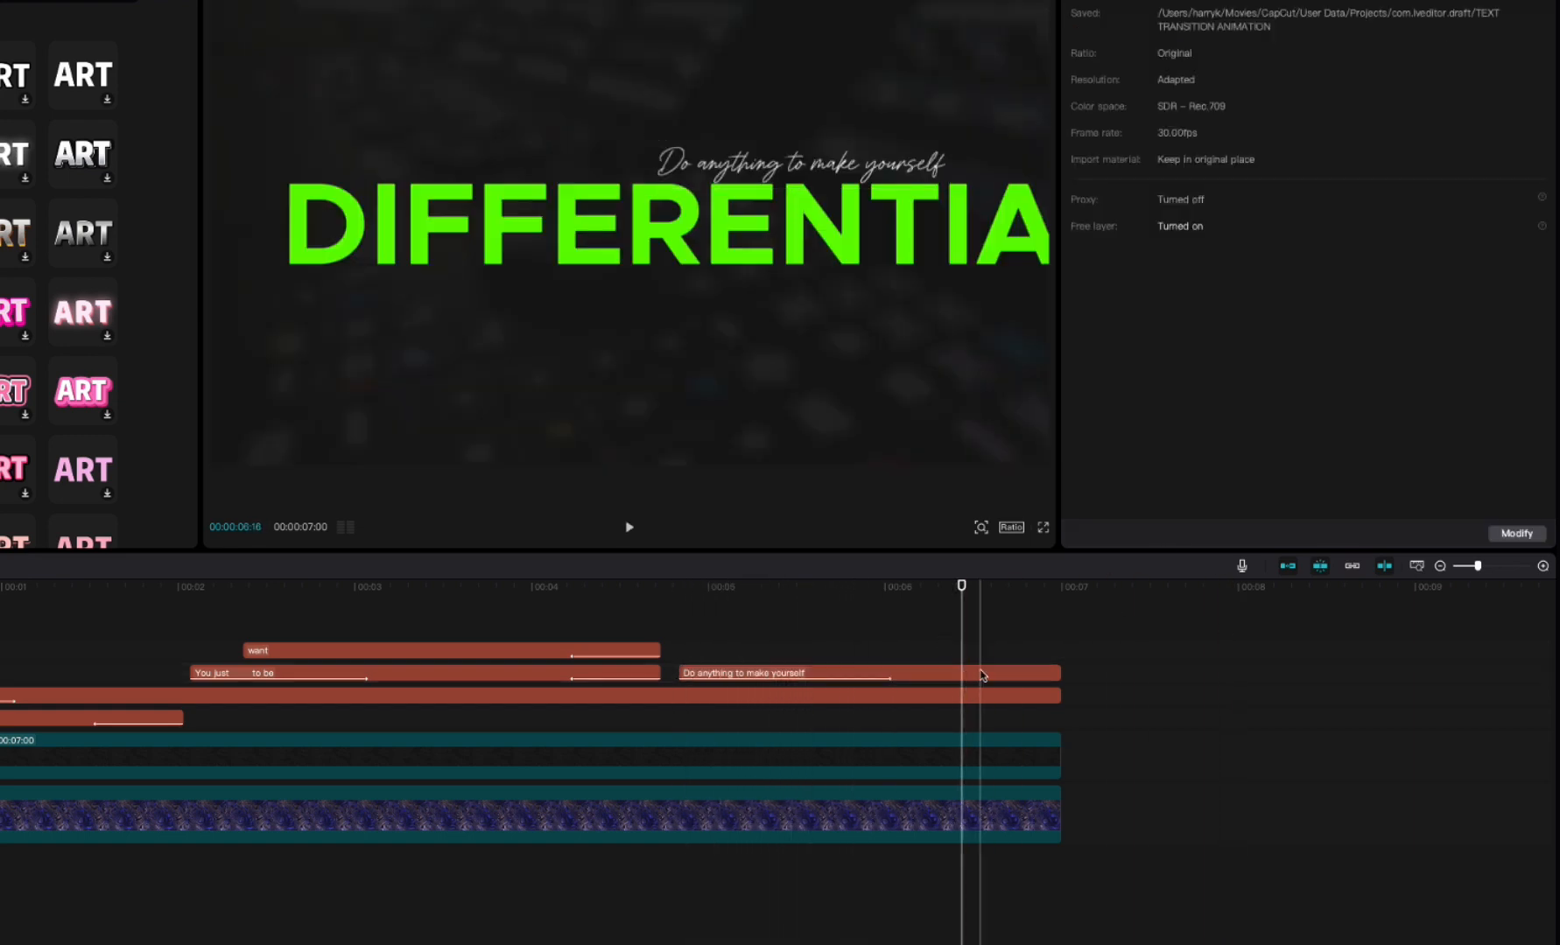
{"action": "left_click", "coordinate": [982, 674]}
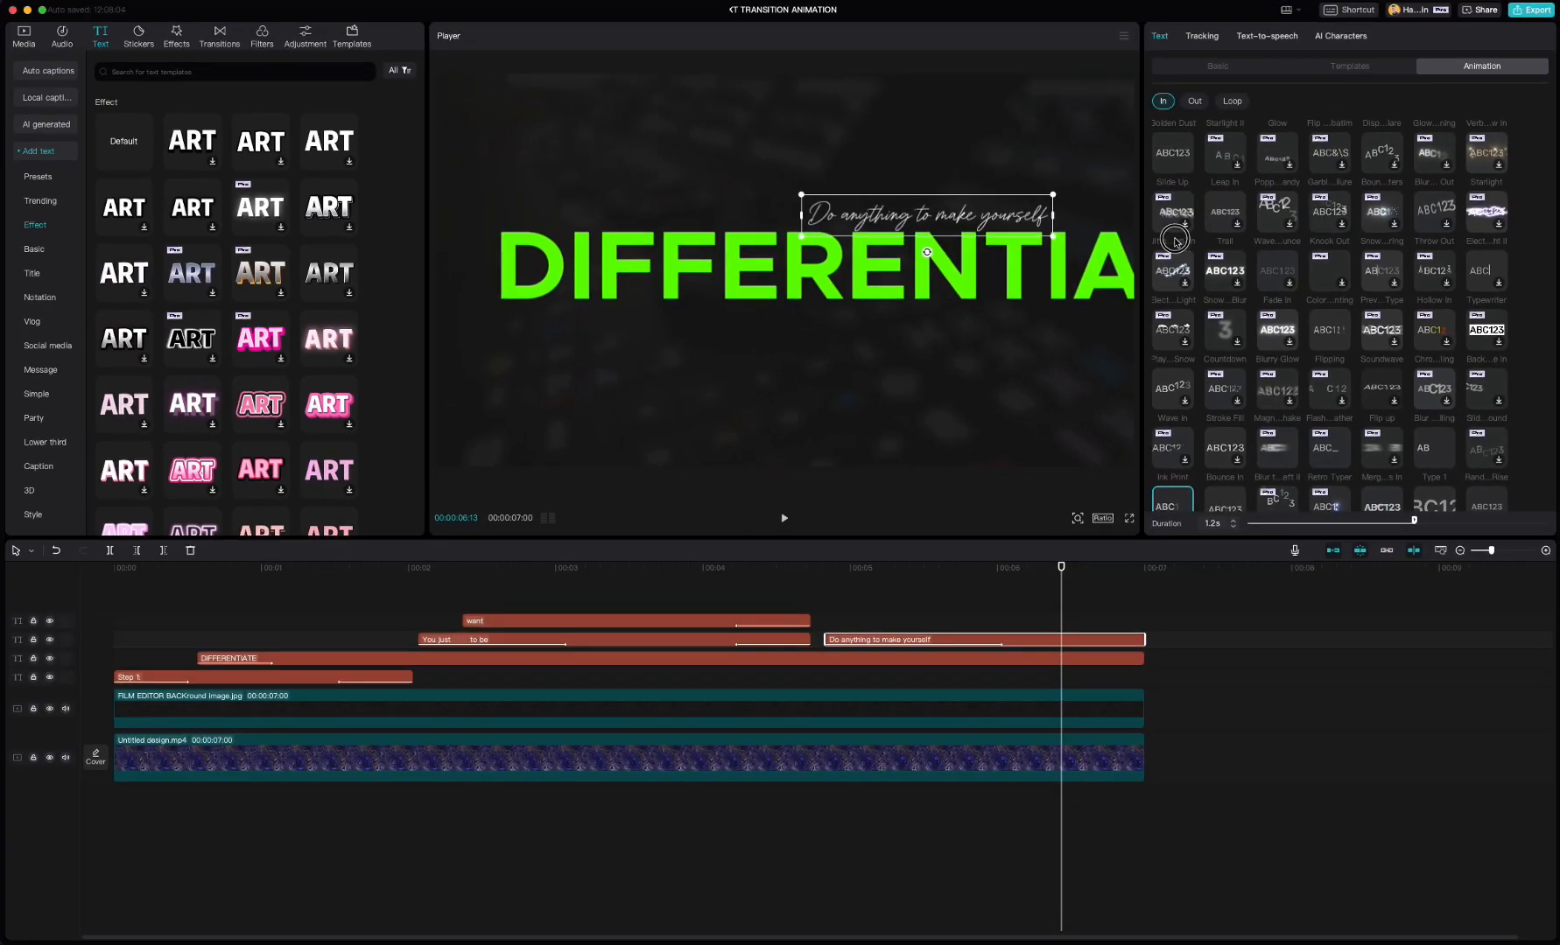
{"action": "left_click", "coordinate": [1215, 66]}
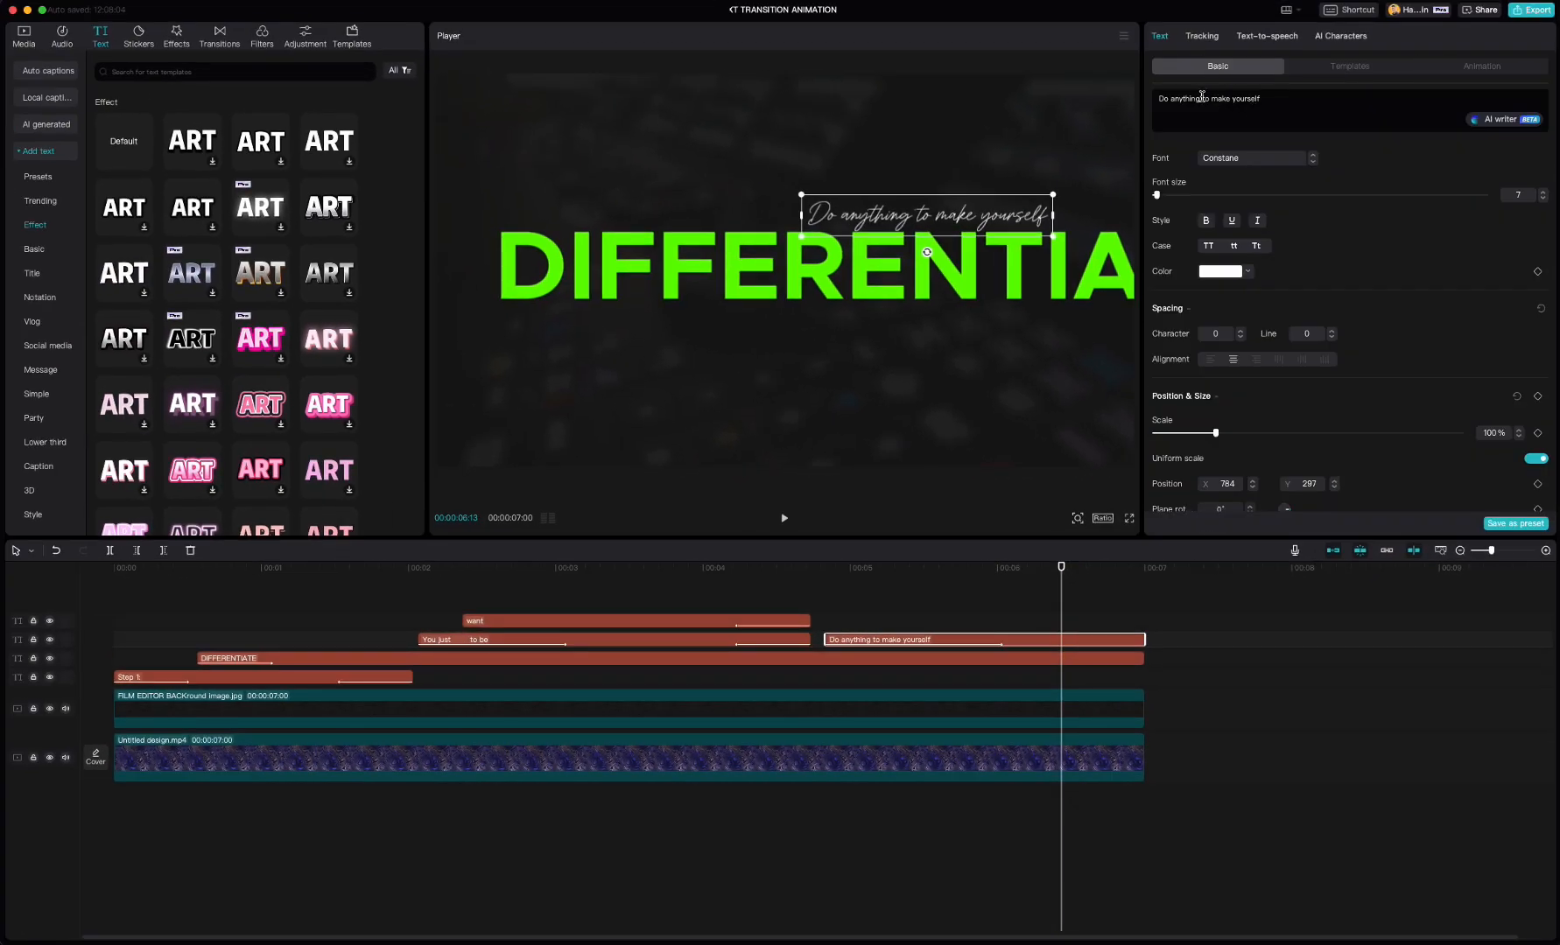
{"action": "double_click", "coordinate": [1201, 98]}
{"action": "key", "text": "BackSpace"}
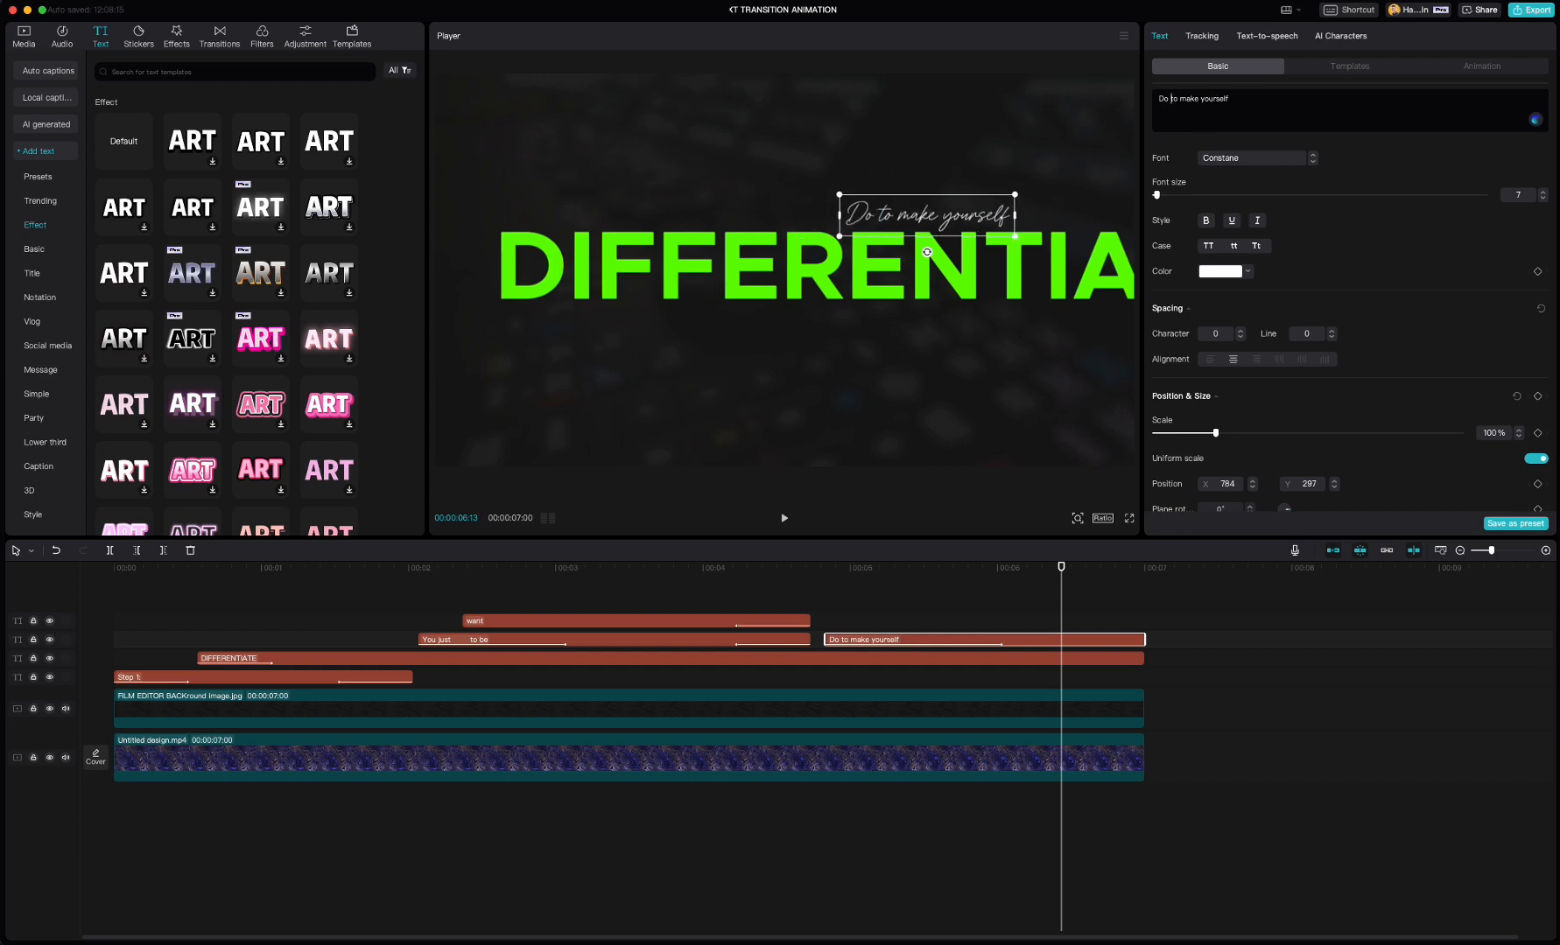
{"action": "double_click", "coordinate": [1183, 102]}
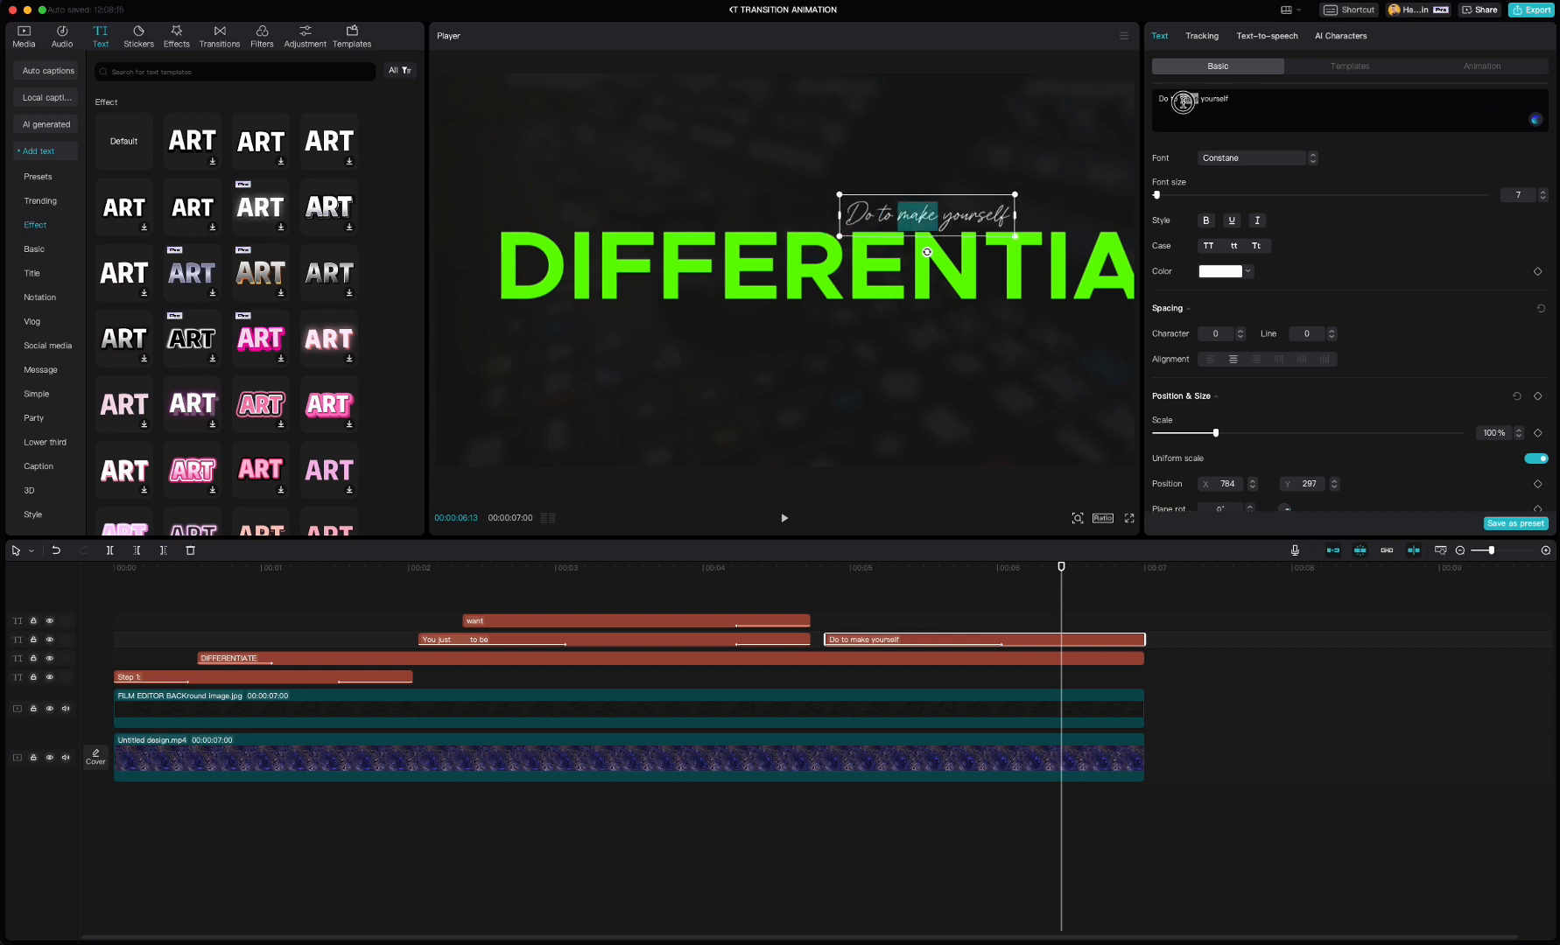
{"action": "key", "text": "BackSpace"}
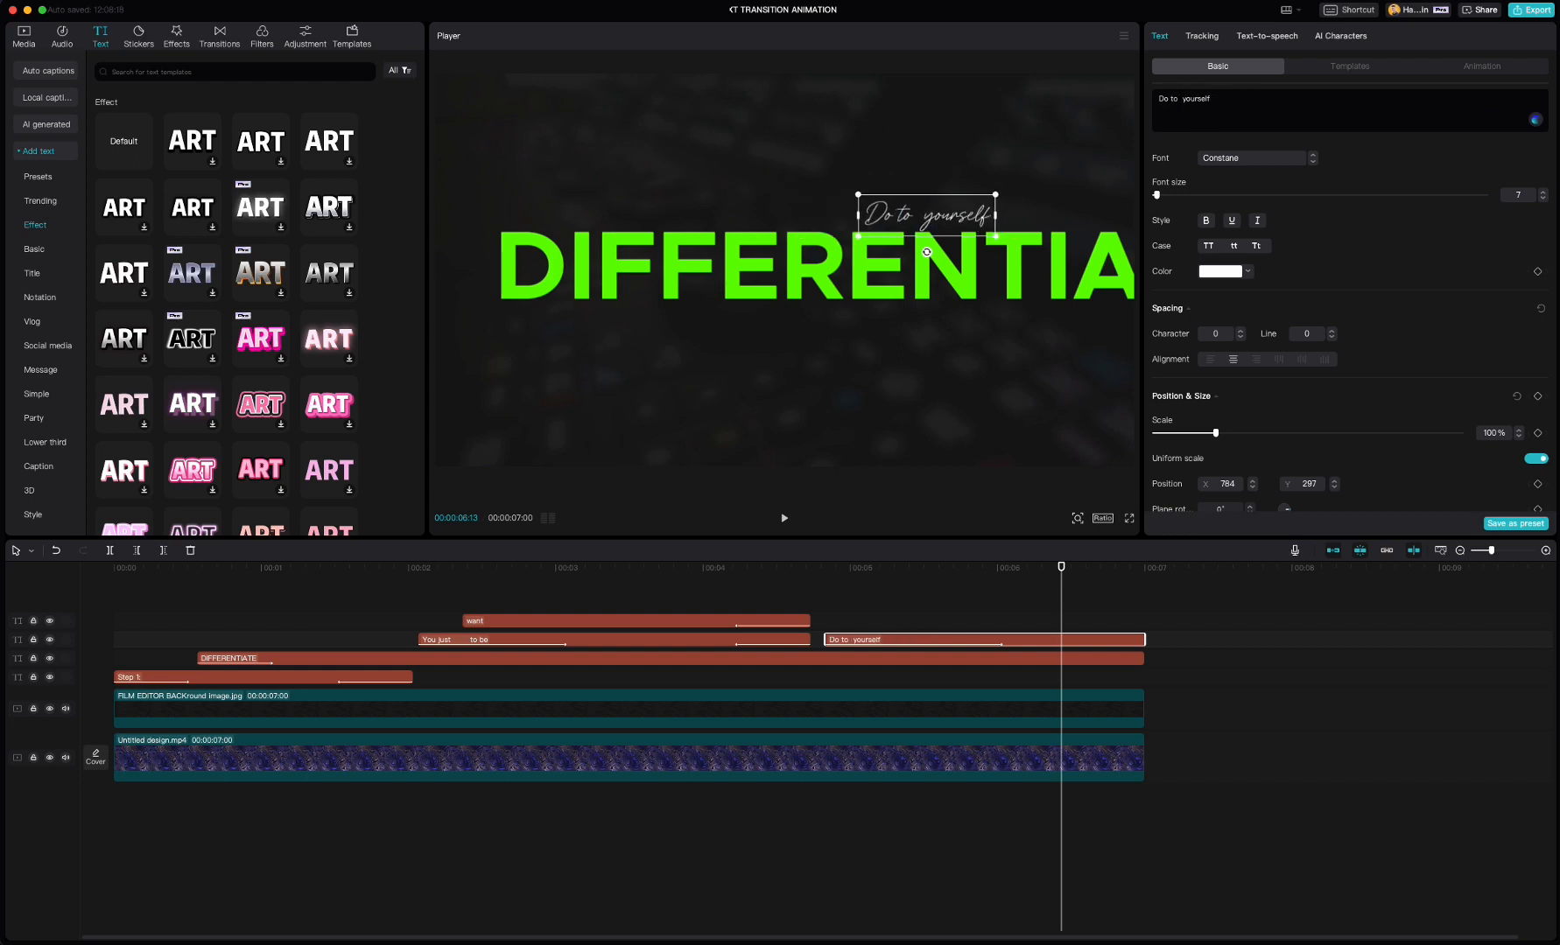
{"action": "left_click", "coordinate": [1168, 99]}
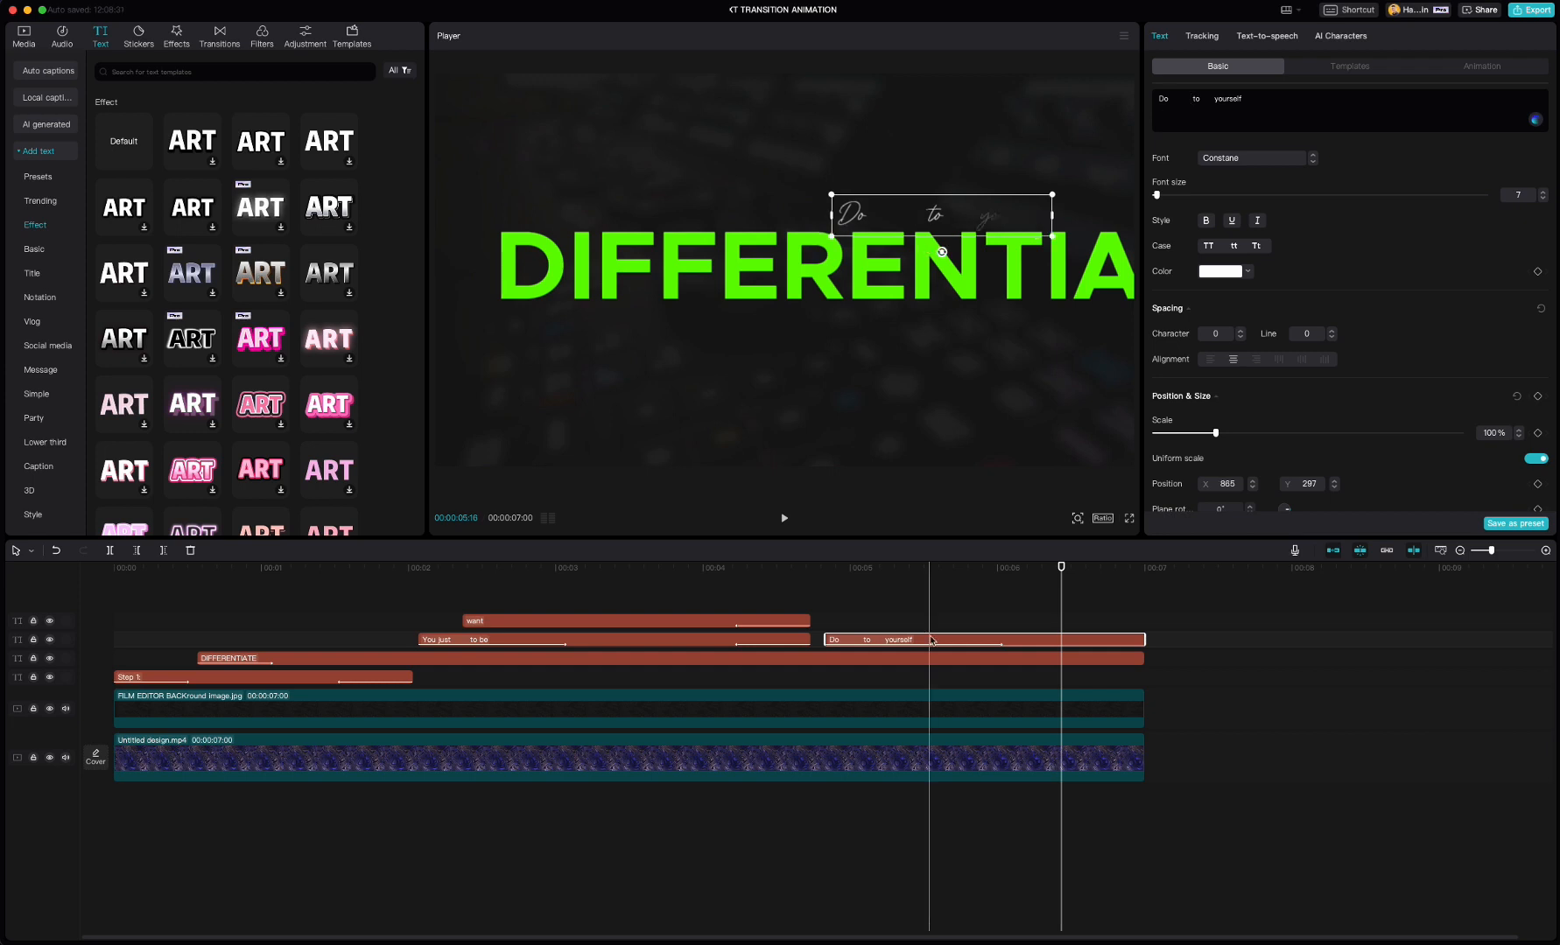
Duplicate the "Do to yourself" clip onto the track above, starting slightly after it, and change the copy's text to "anything".
{"action": "left_click_drag", "start_coordinate": [931, 640], "coordinate": [951, 621]}
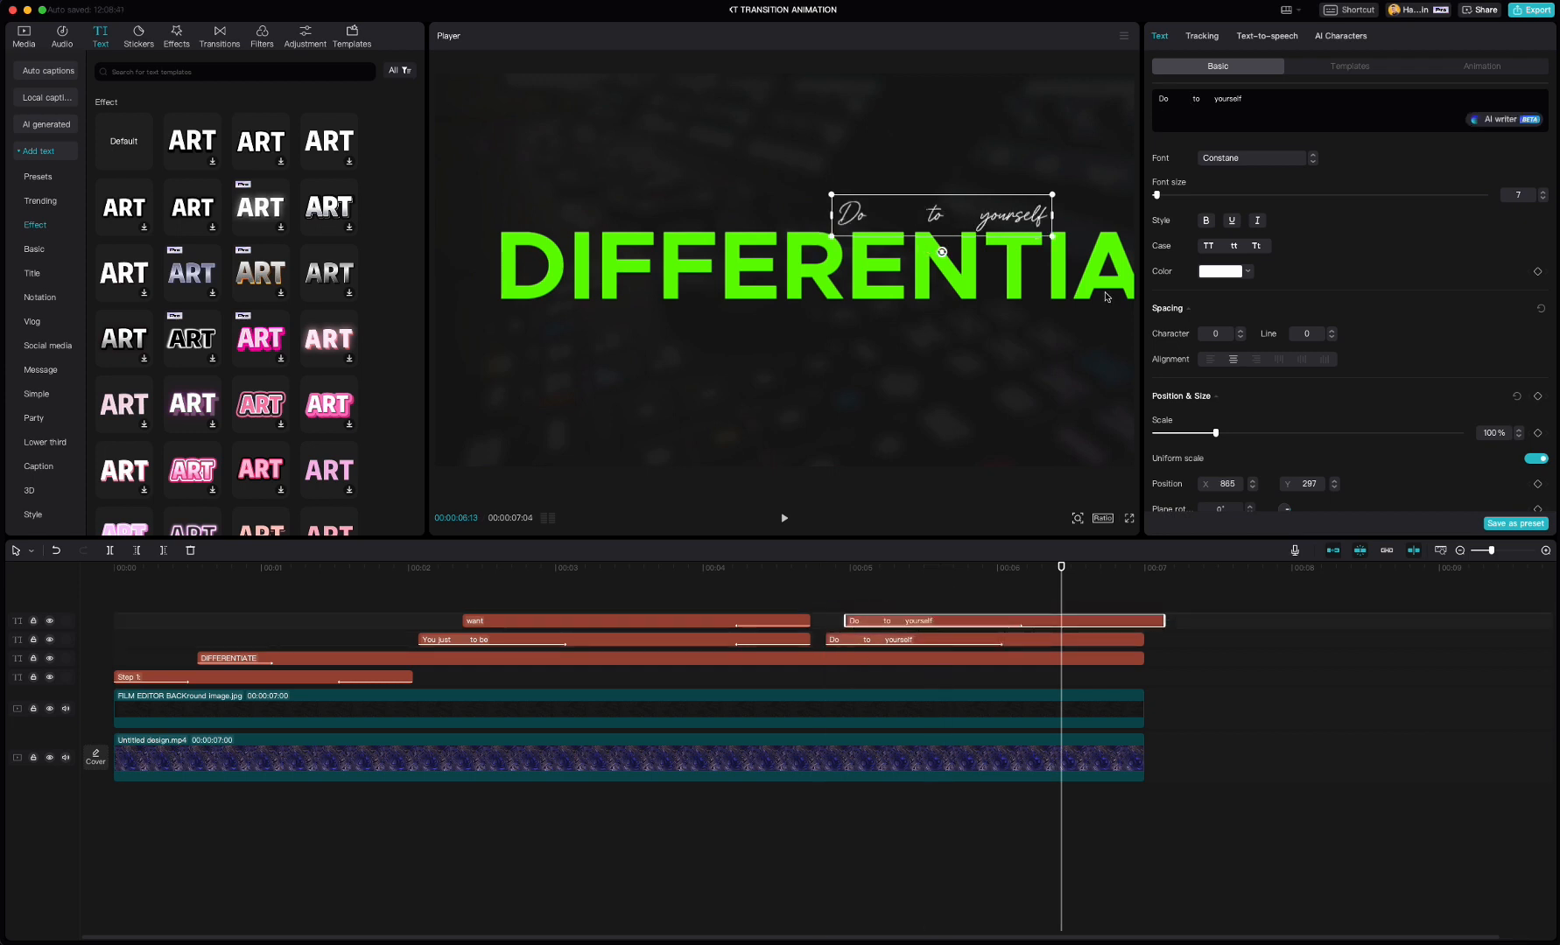
{"action": "left_click_drag", "start_coordinate": [1273, 115], "coordinate": [1139, 102]}
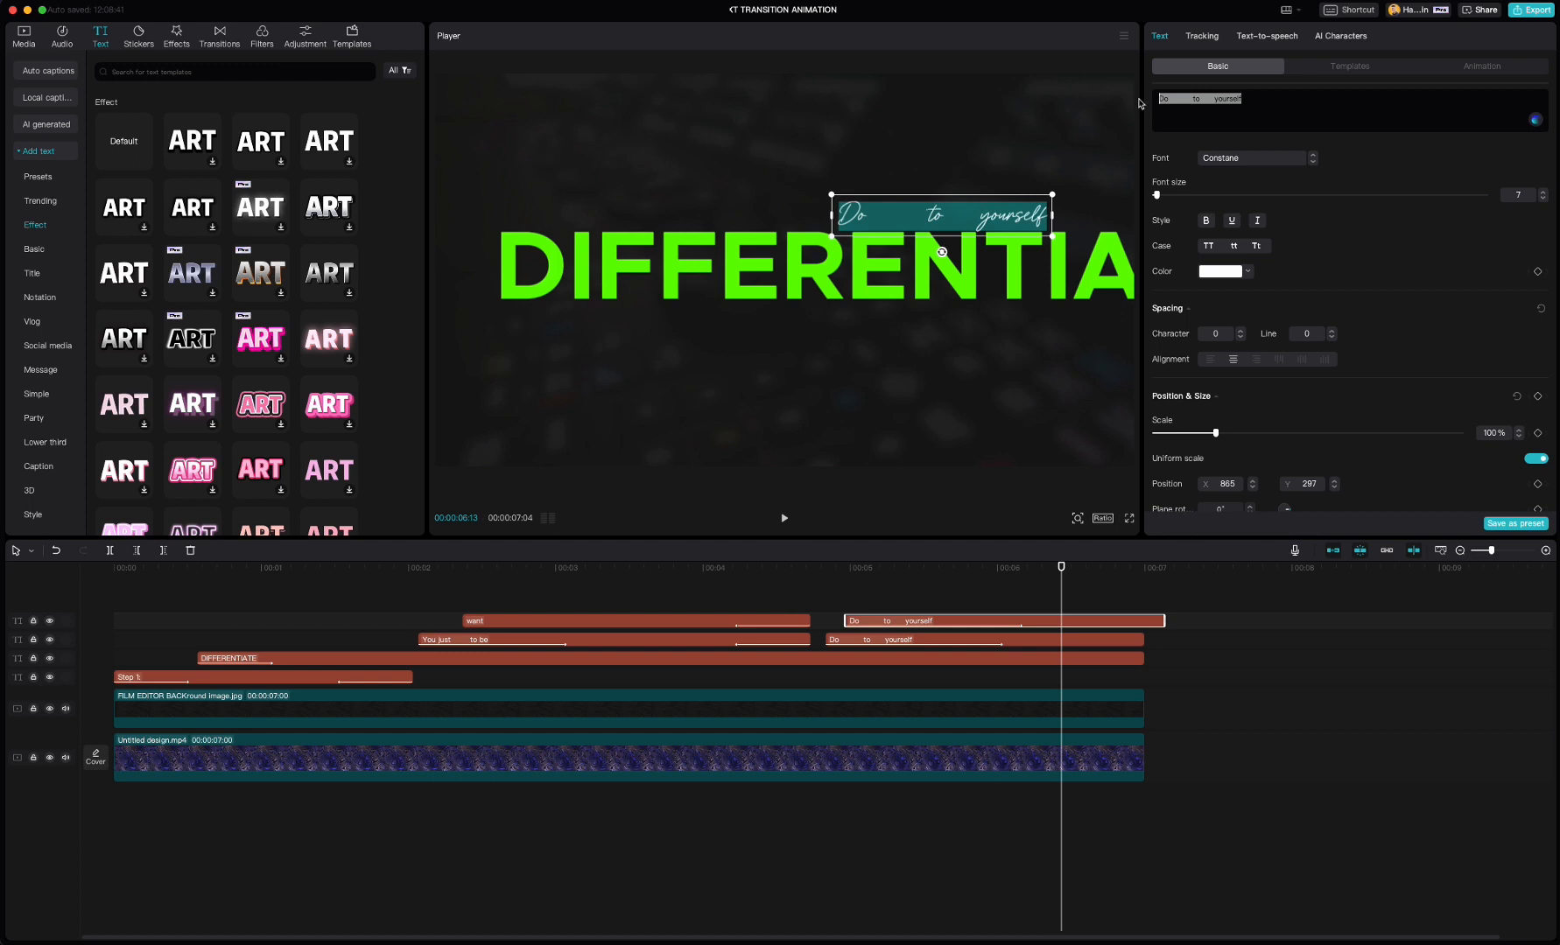
{"action": "type", "text": "anything"}
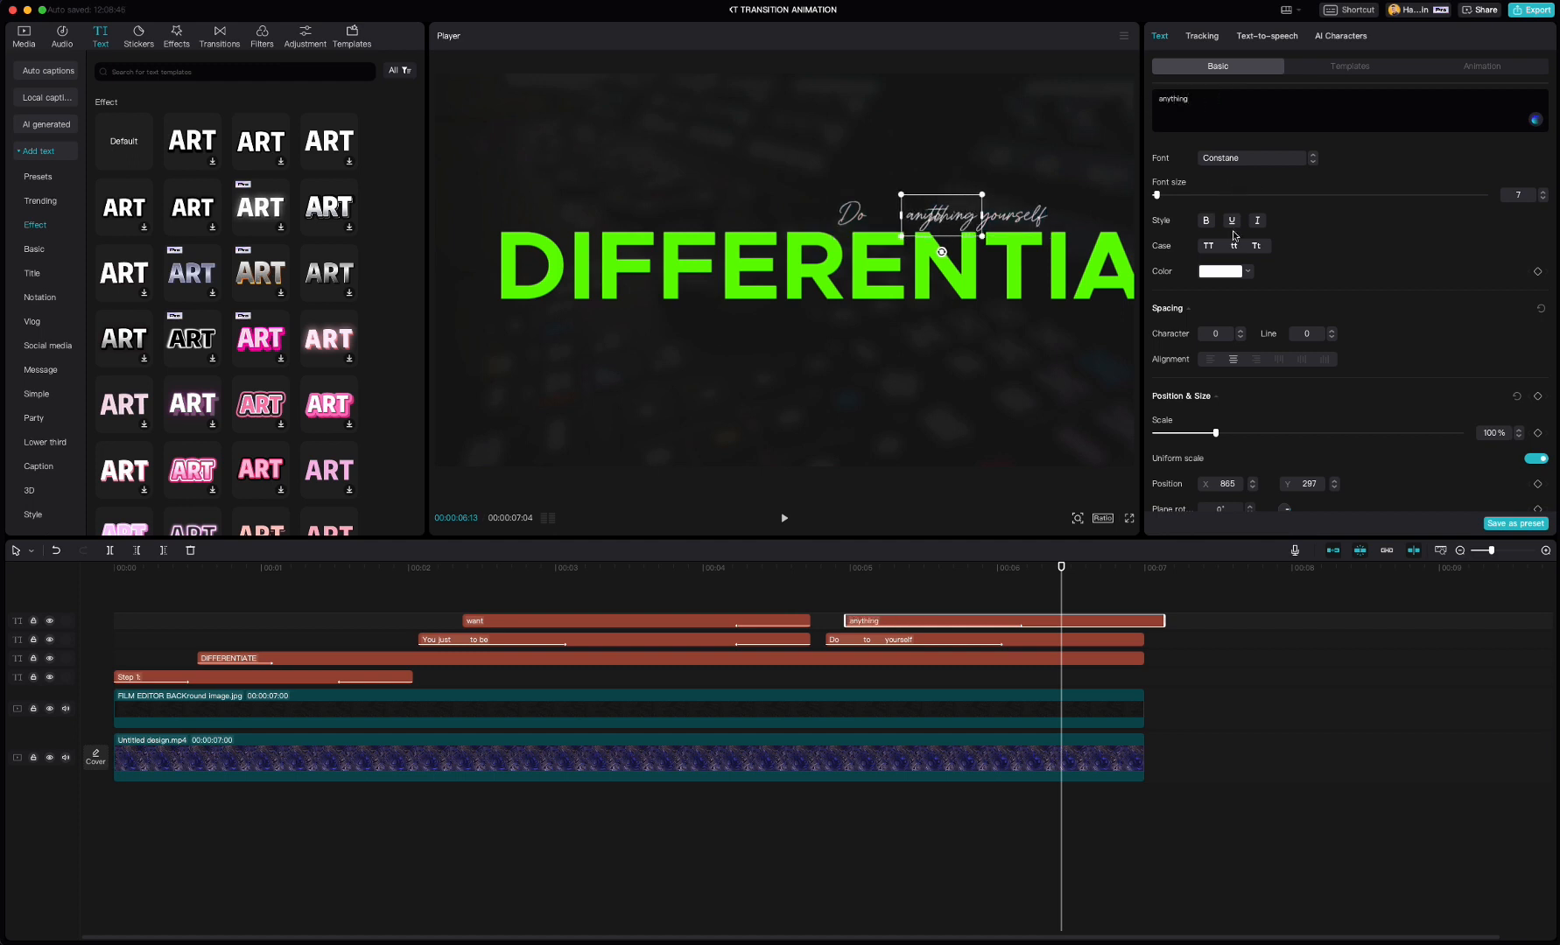
Change the color of the "anything" text to bright green, hex 5AFF00.
{"action": "left_click", "coordinate": [1222, 272]}
{"action": "left_click_drag", "start_coordinate": [1222, 336], "coordinate": [1325, 288]}
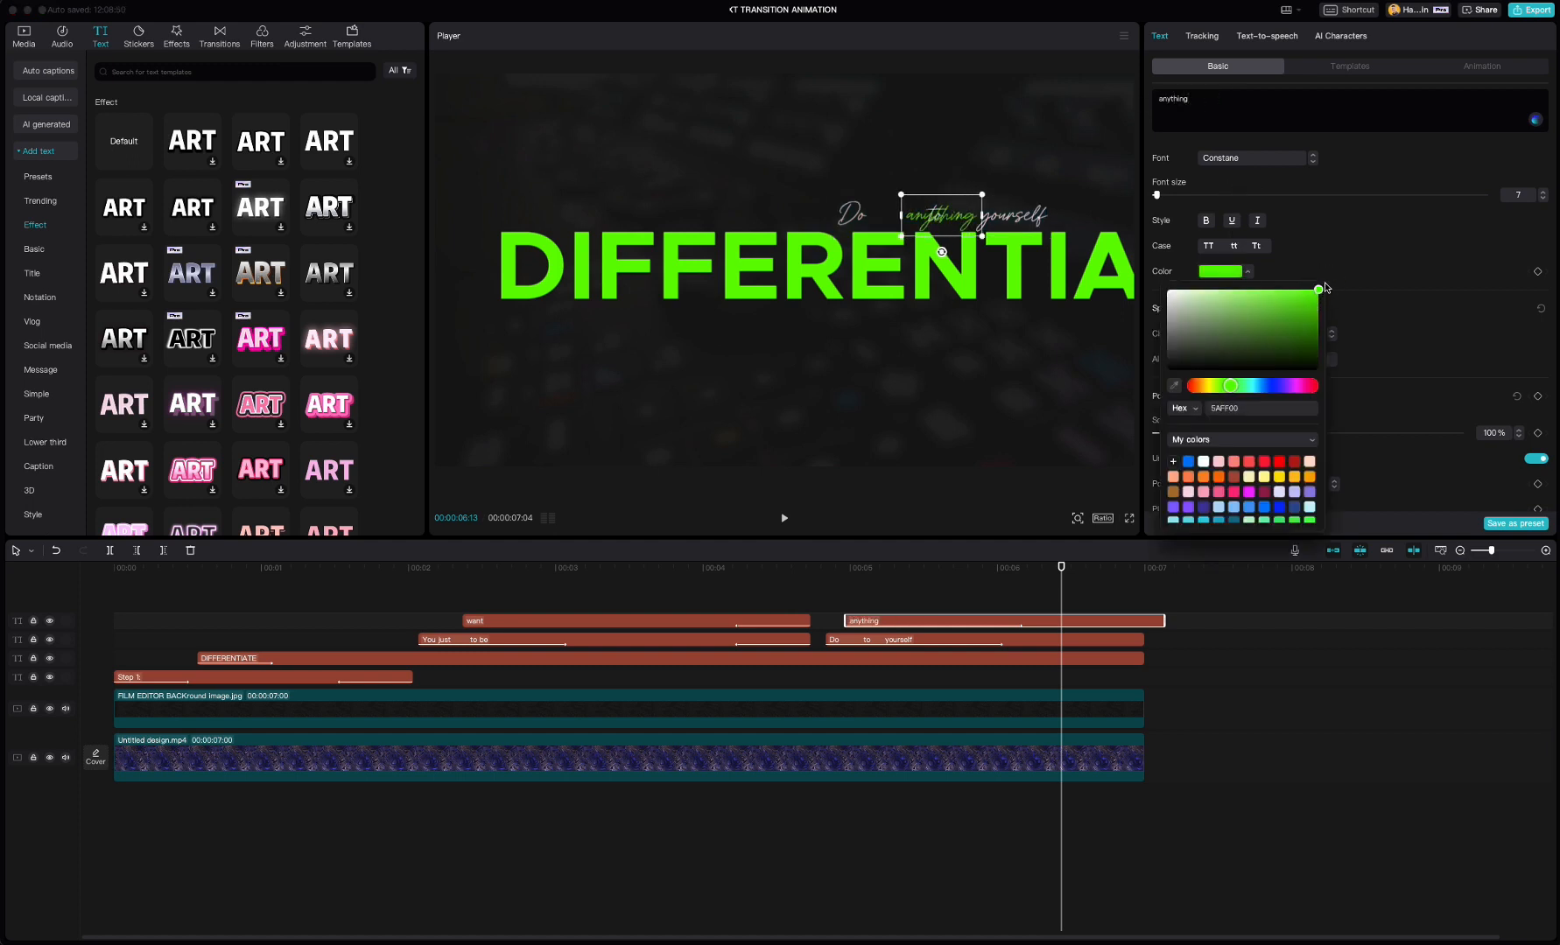
{"action": "left_click", "coordinate": [1376, 256]}
Replace the entrance animation of "anything" with Slide Up and set its duration to 0.5 s.
{"action": "left_click", "coordinate": [1477, 71]}
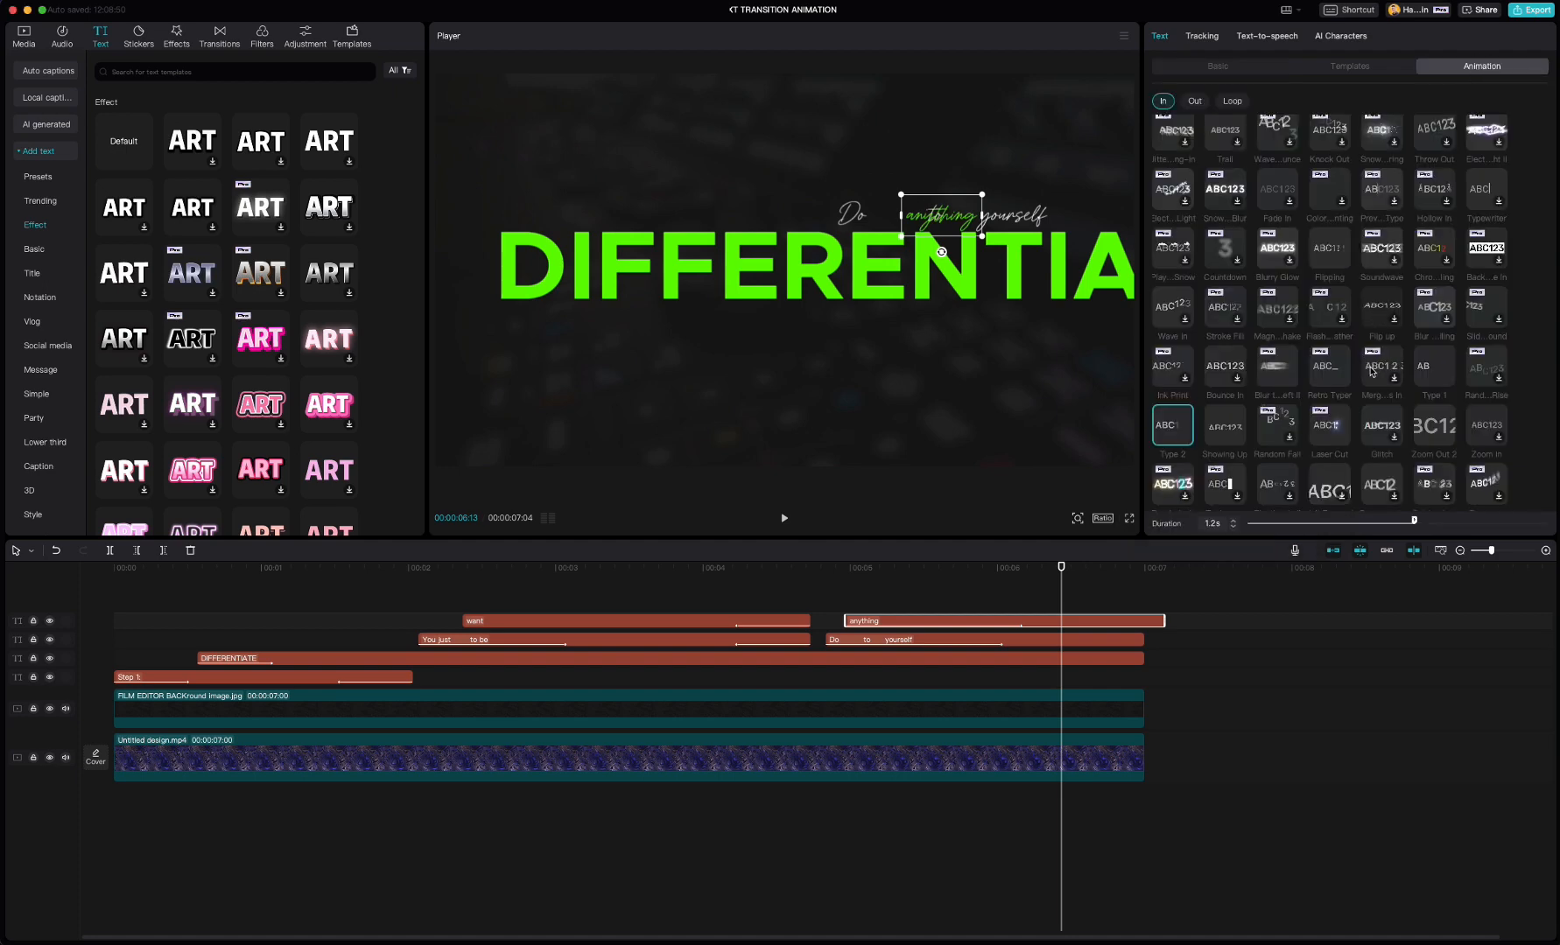
{"action": "scroll", "coordinate": [1371, 372], "scroll_direction": "down", "scroll_amount": 3}
{"action": "left_click", "coordinate": [1381, 446]}
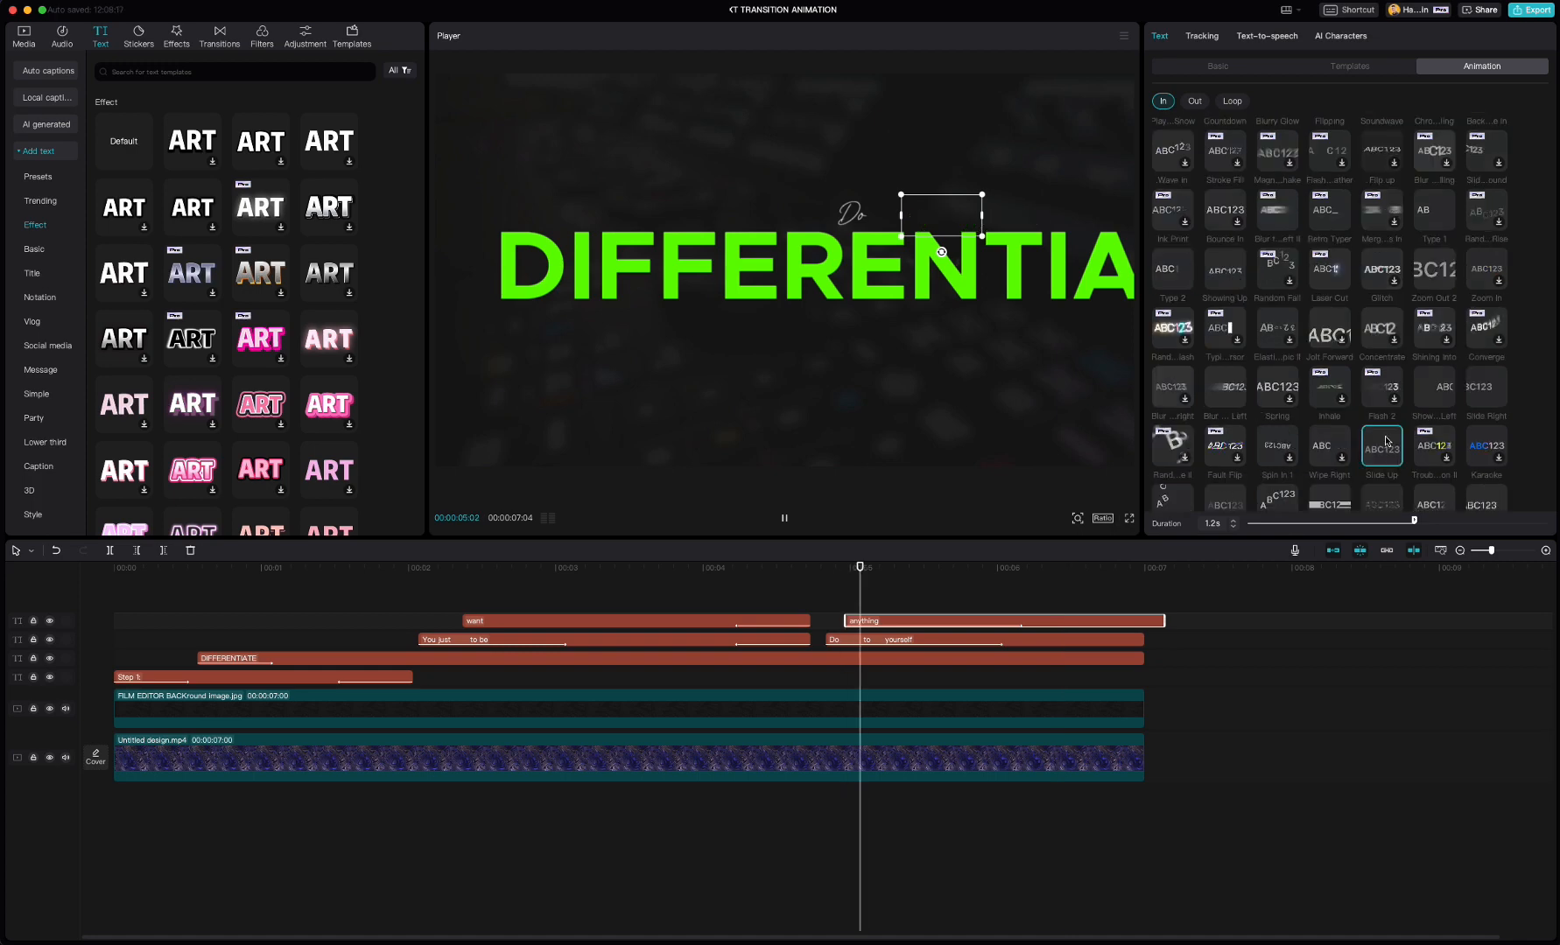
{"action": "left_click", "coordinate": [1233, 526]}
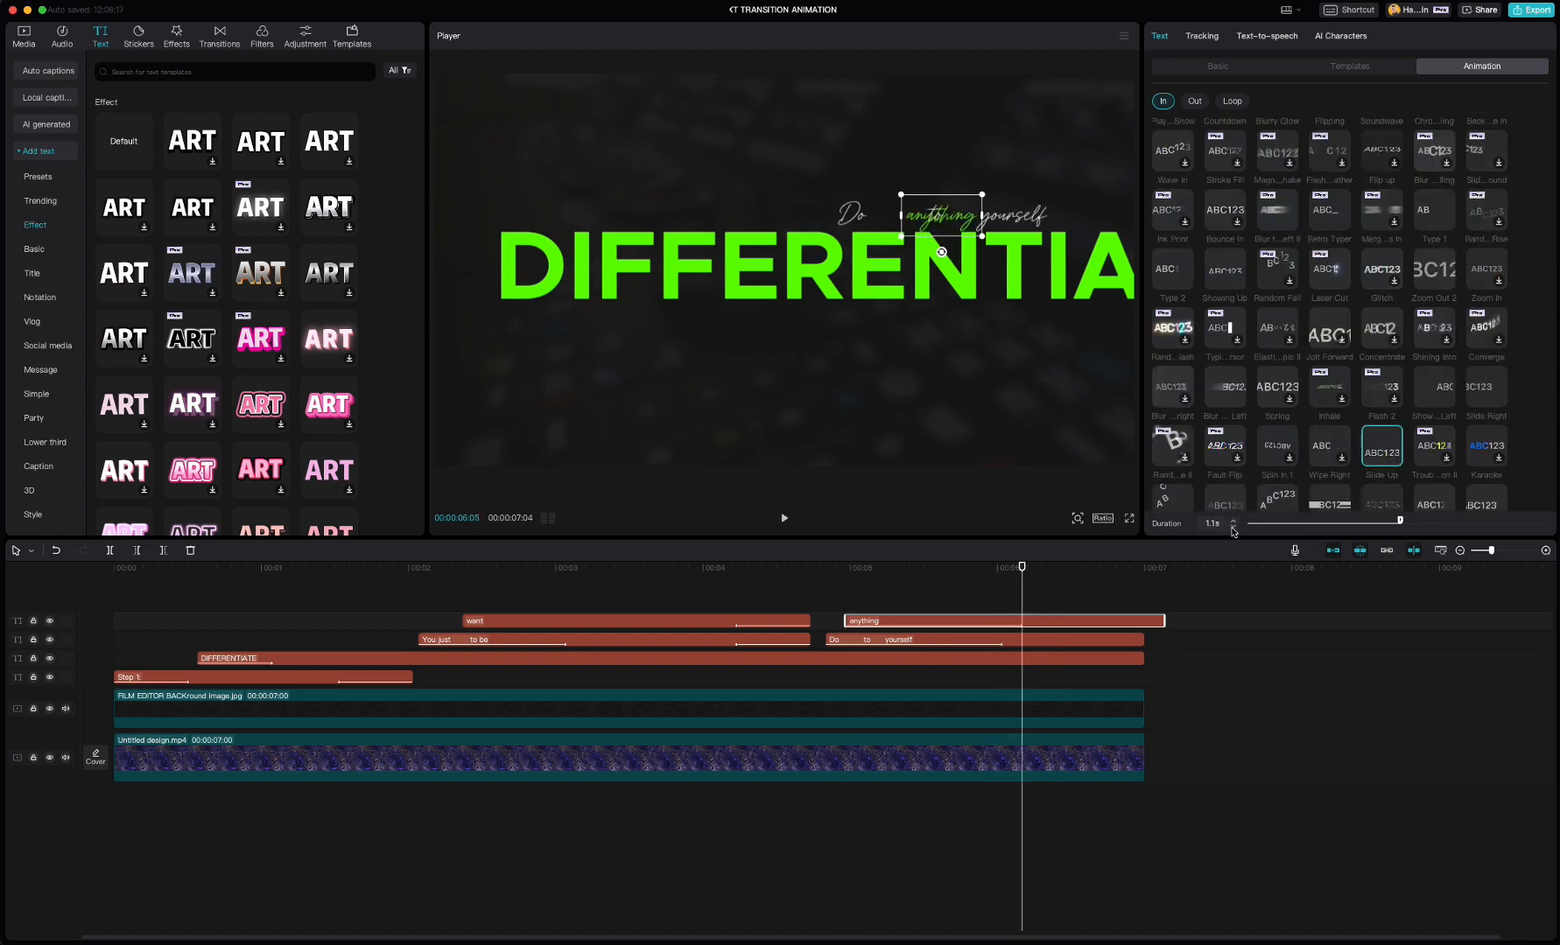
{"action": "left_click", "coordinate": [1233, 526]}
{"action": "left_click", "coordinate": [1233, 526]}
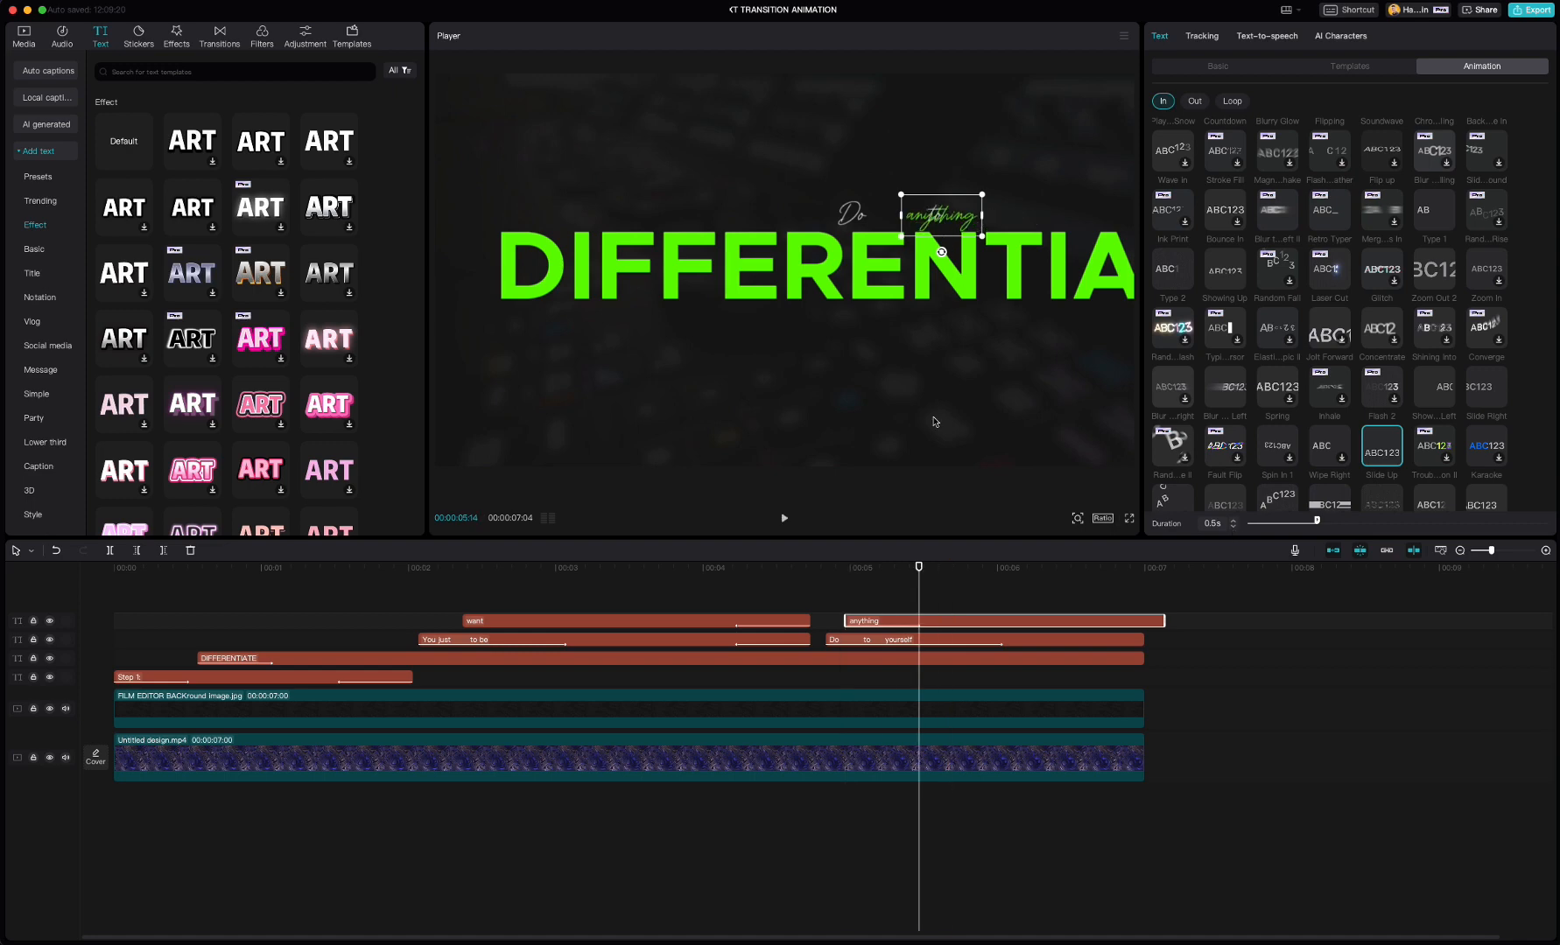
Fit "anything" between "Do" and "to" by widening the gap in the "Do to yourself" text and setting "anything" to X 618, Y 301.
{"action": "left_click_drag", "start_coordinate": [949, 224], "coordinate": [911, 221]}
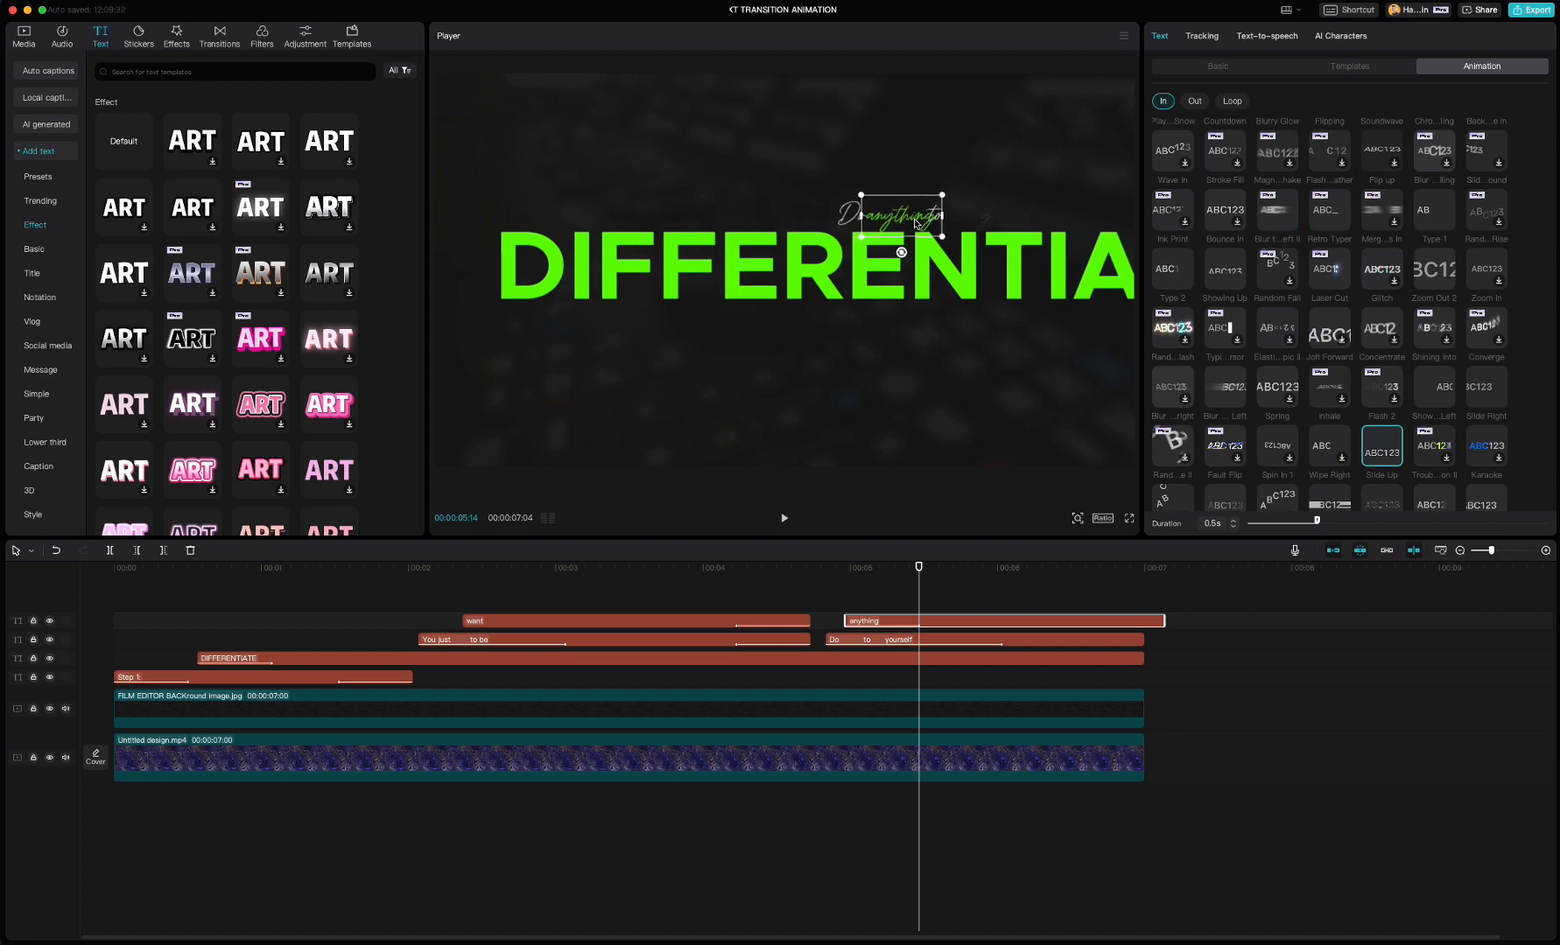
{"action": "left_click", "coordinate": [954, 156]}
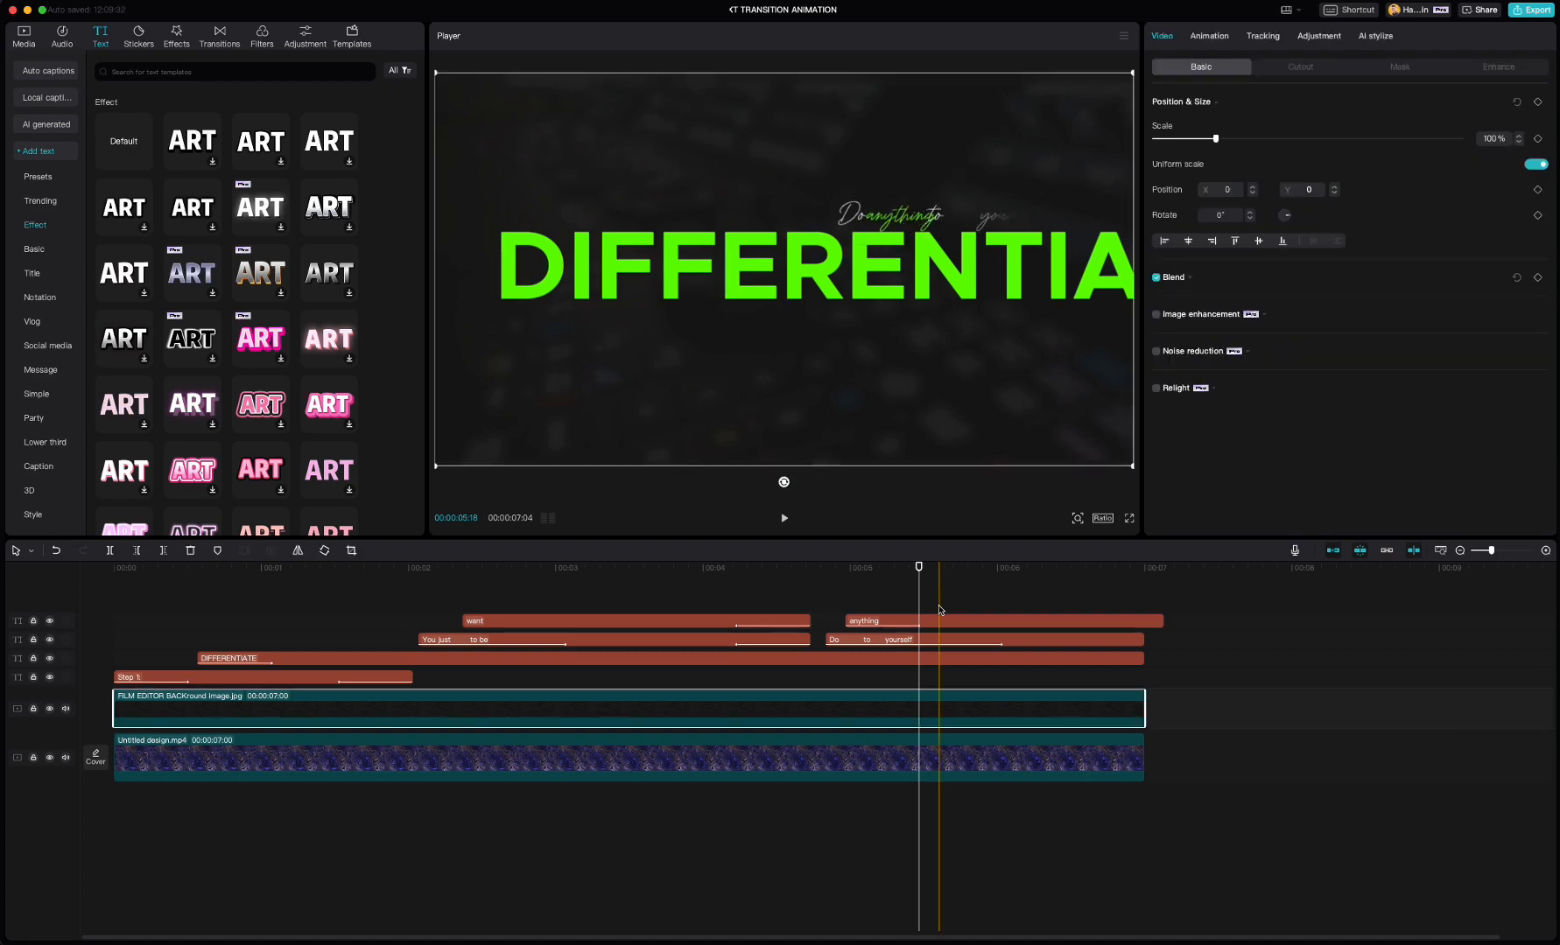
{"action": "left_click", "coordinate": [969, 640]}
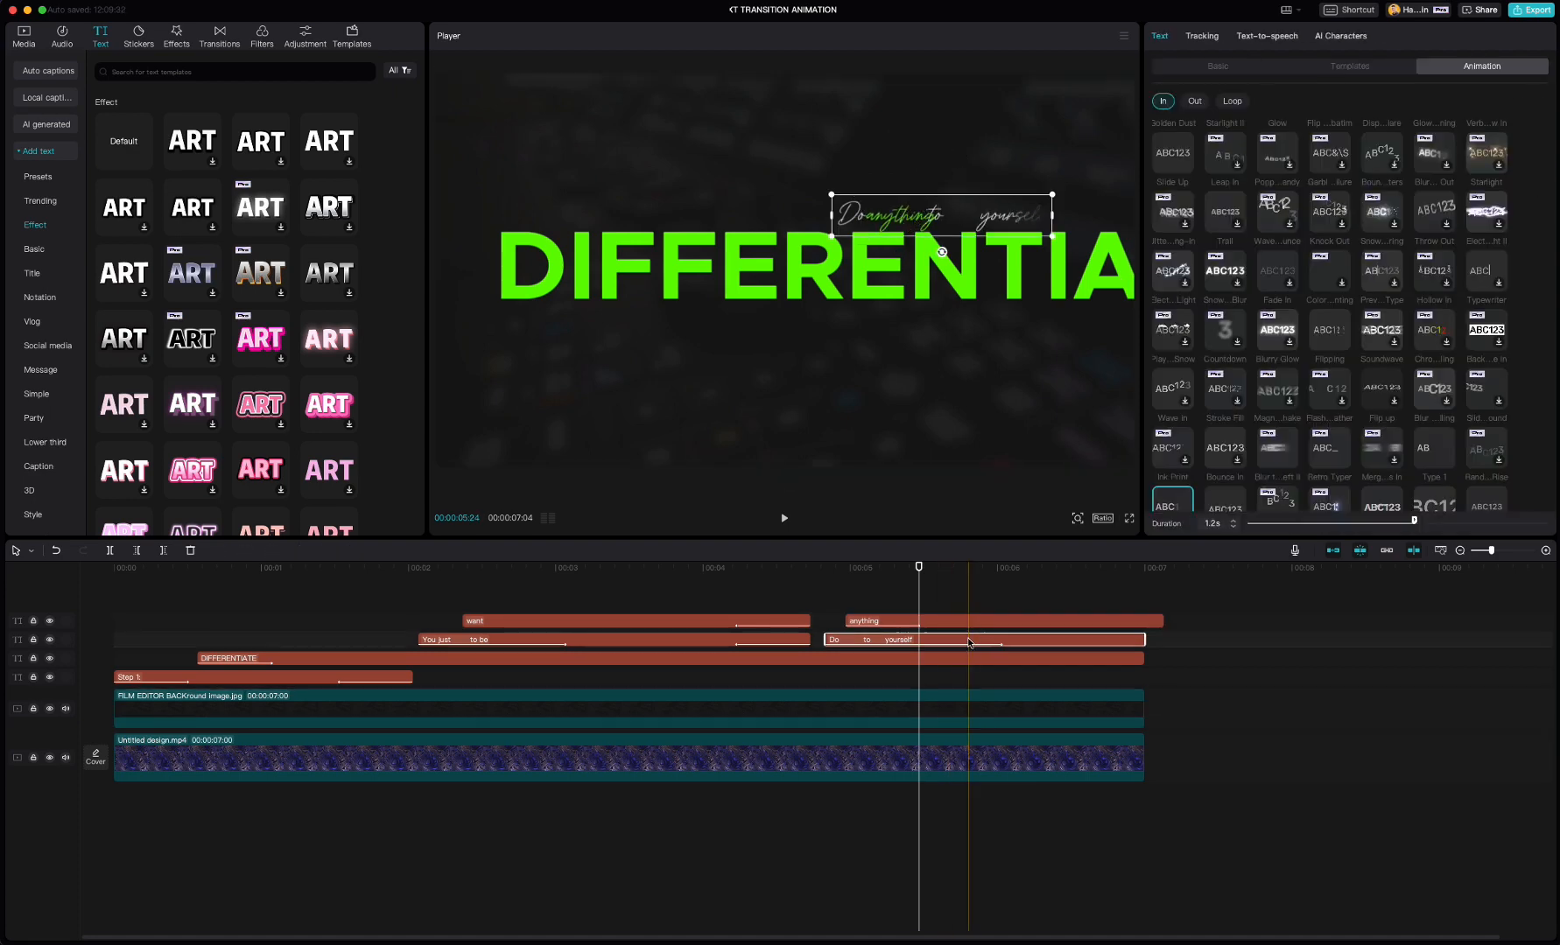
{"action": "left_click", "coordinate": [1219, 70]}
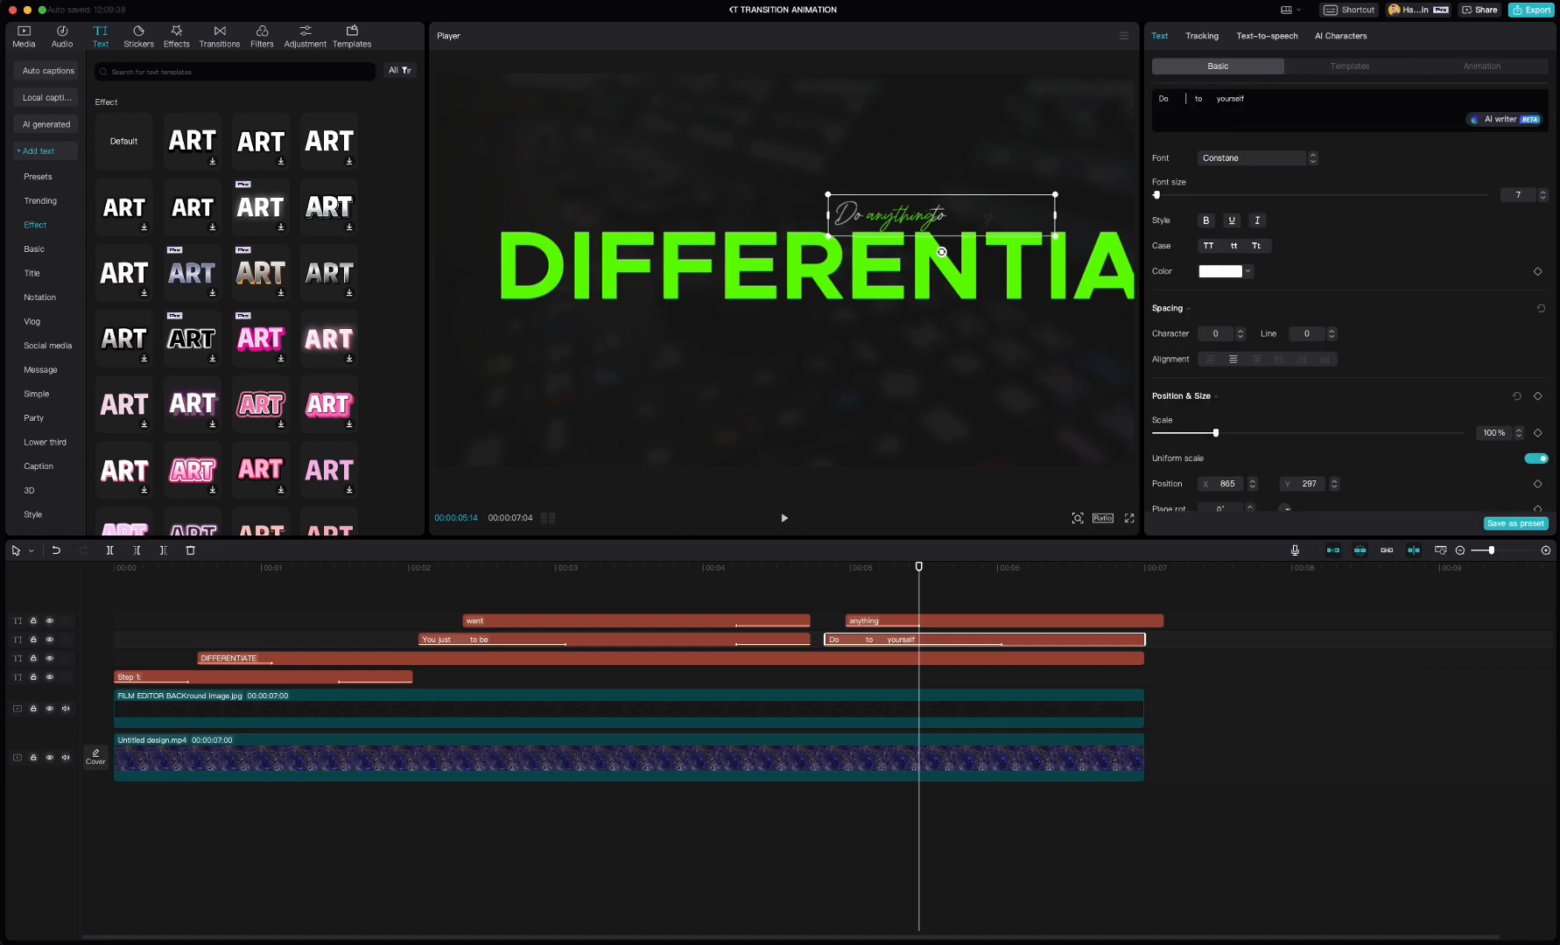
{"action": "left_click", "coordinate": [897, 214]}
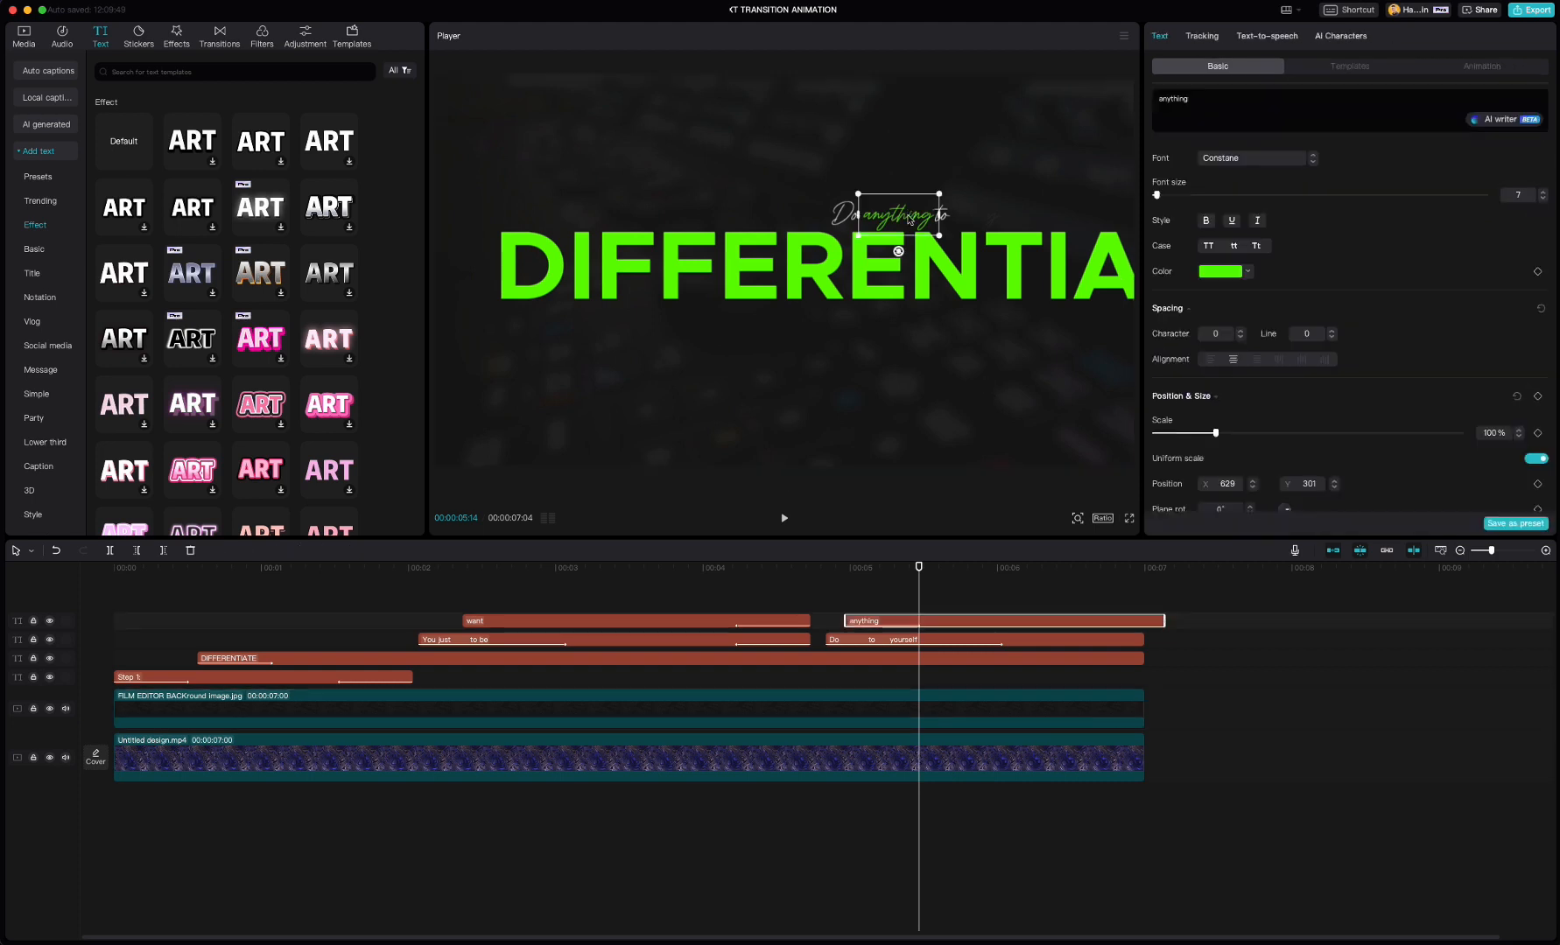
{"action": "left_click", "coordinate": [1253, 487]}
{"action": "left_click", "coordinate": [1252, 488]}
Move the playhead to 00:00:06:00, duplicate the "anything" clip onto a new track above, and change the copy's text to "make".
{"action": "left_click_drag", "start_coordinate": [861, 569], "coordinate": [997, 569]}
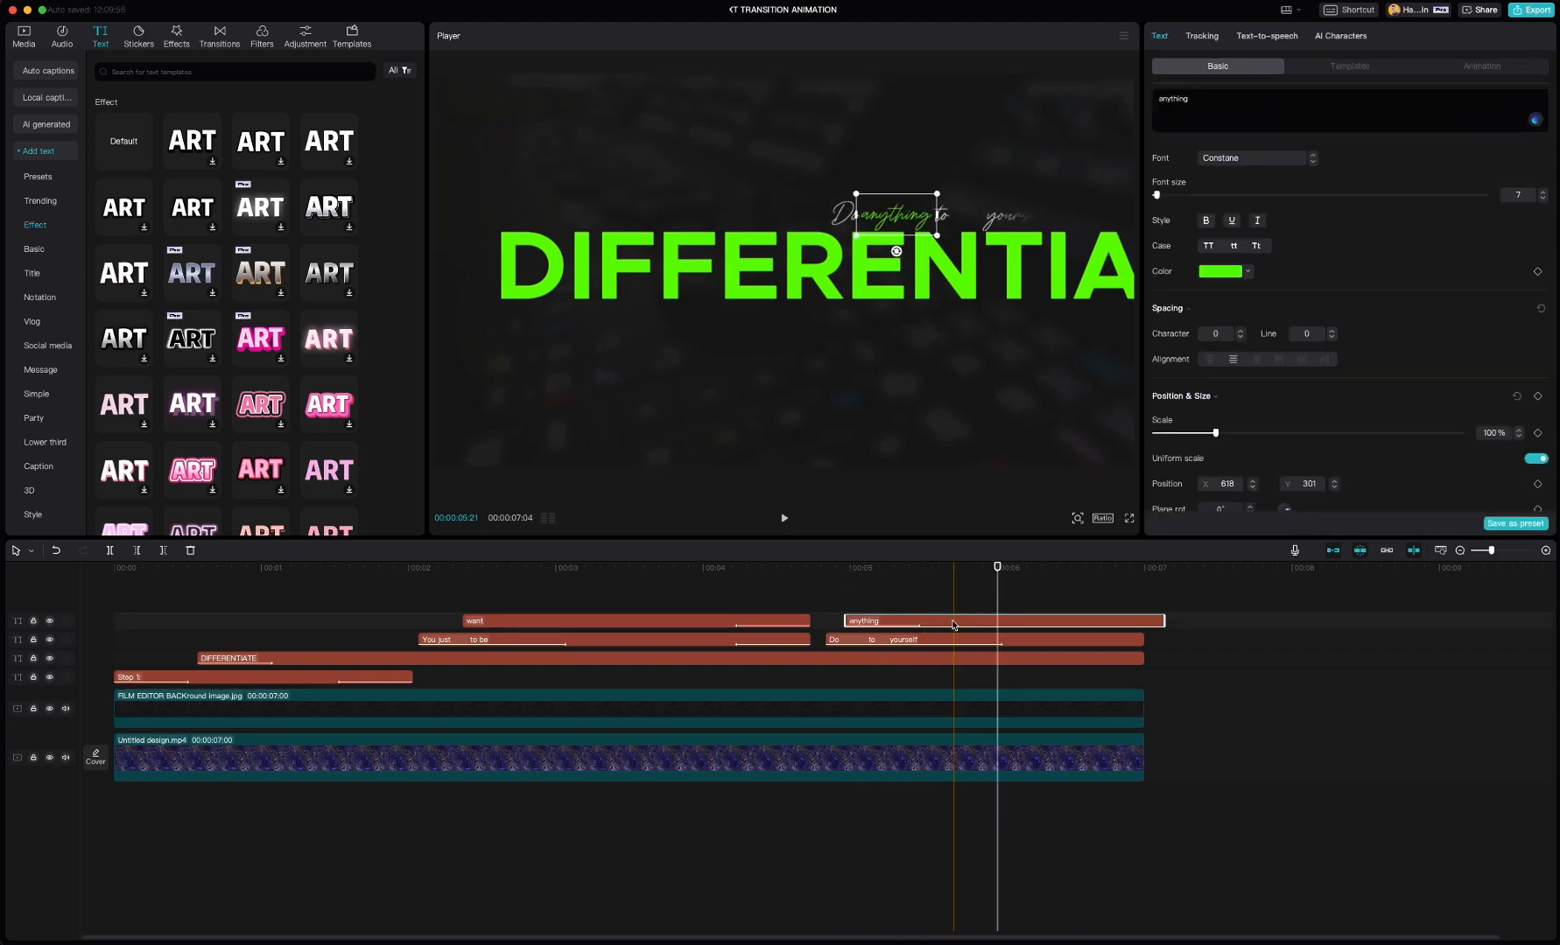
{"action": "mouse_move", "coordinate": [953, 624]}
{"action": "left_mouse_down"}
{"action": "mouse_move", "coordinate": [961, 592]}
{"action": "mouse_move", "coordinate": [978, 613]}
{"action": "left_mouse_up"}
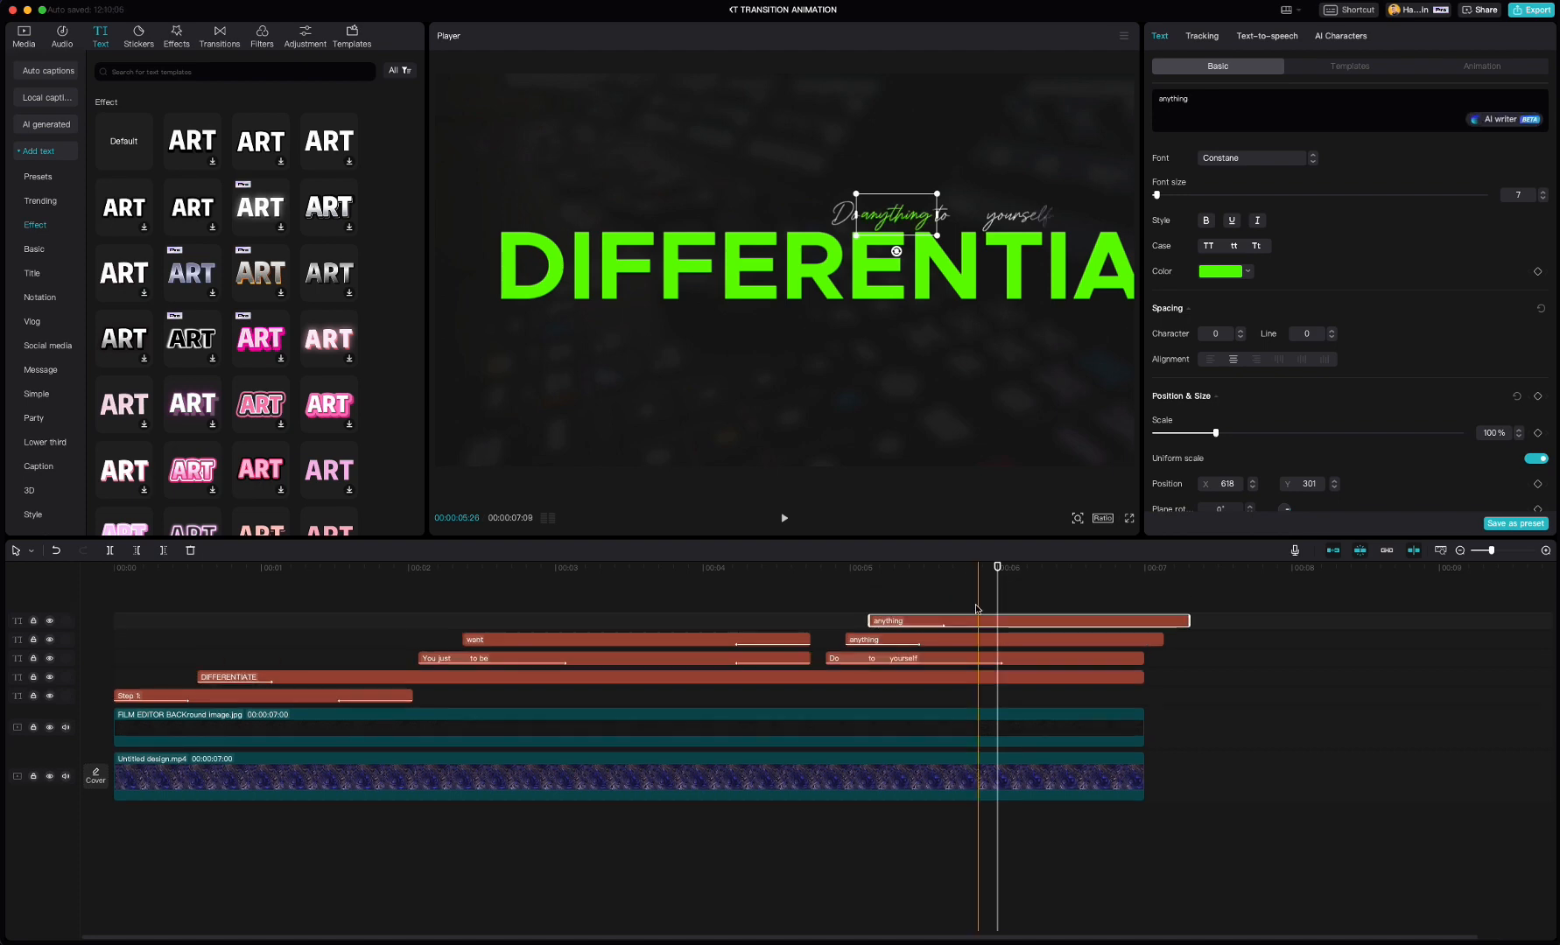
{"action": "left_click_drag", "start_coordinate": [1206, 97], "coordinate": [1148, 96]}
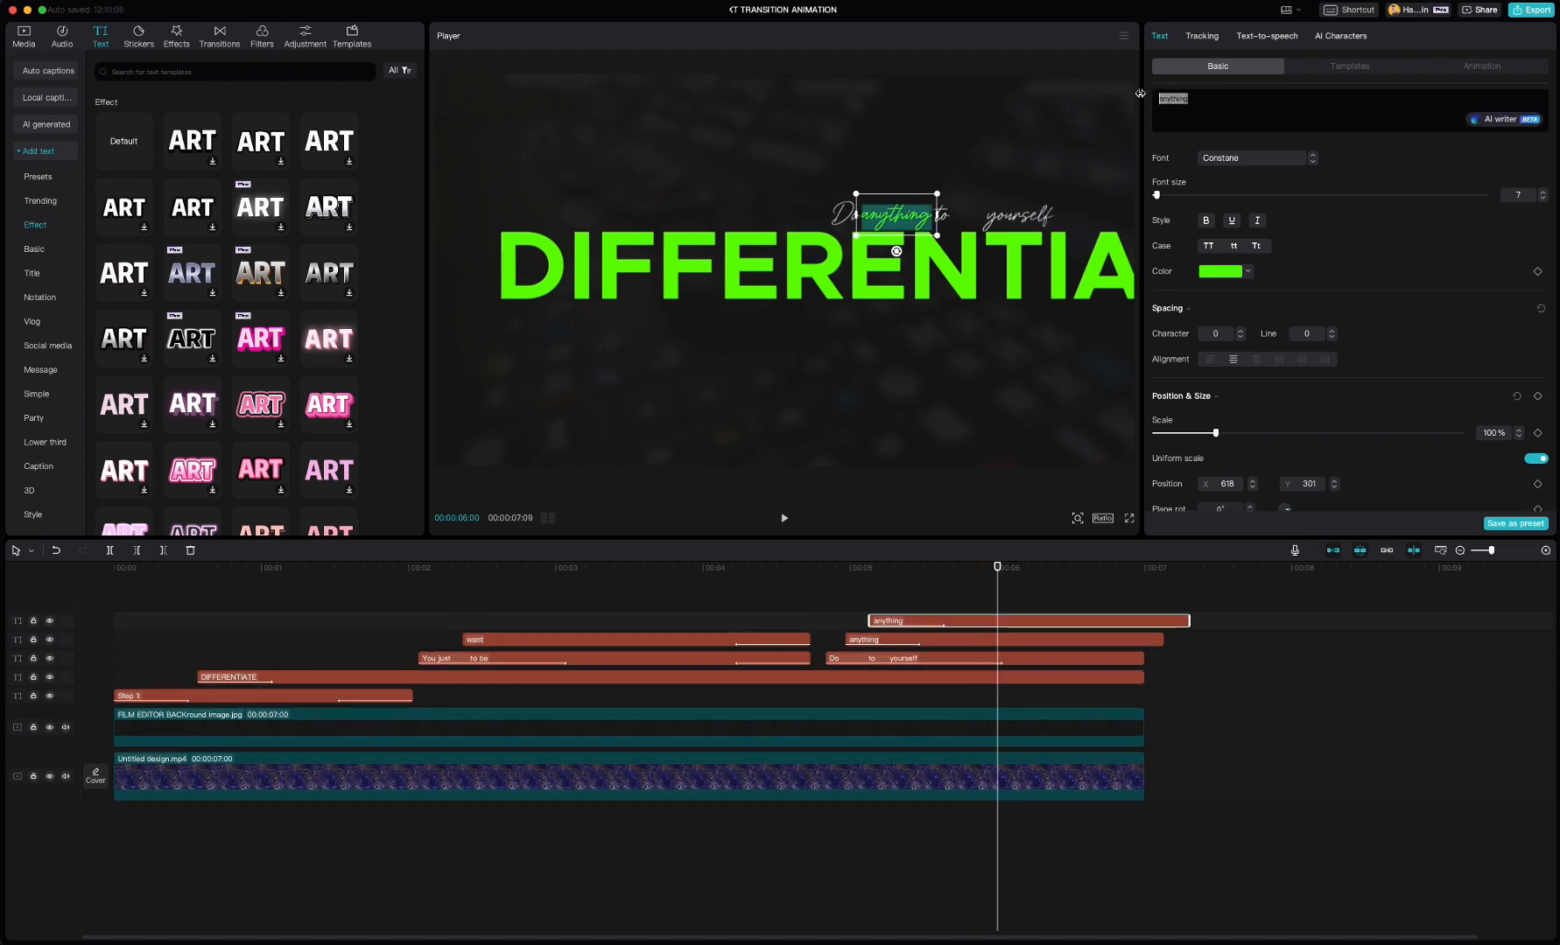
{"action": "type", "text": "make"}
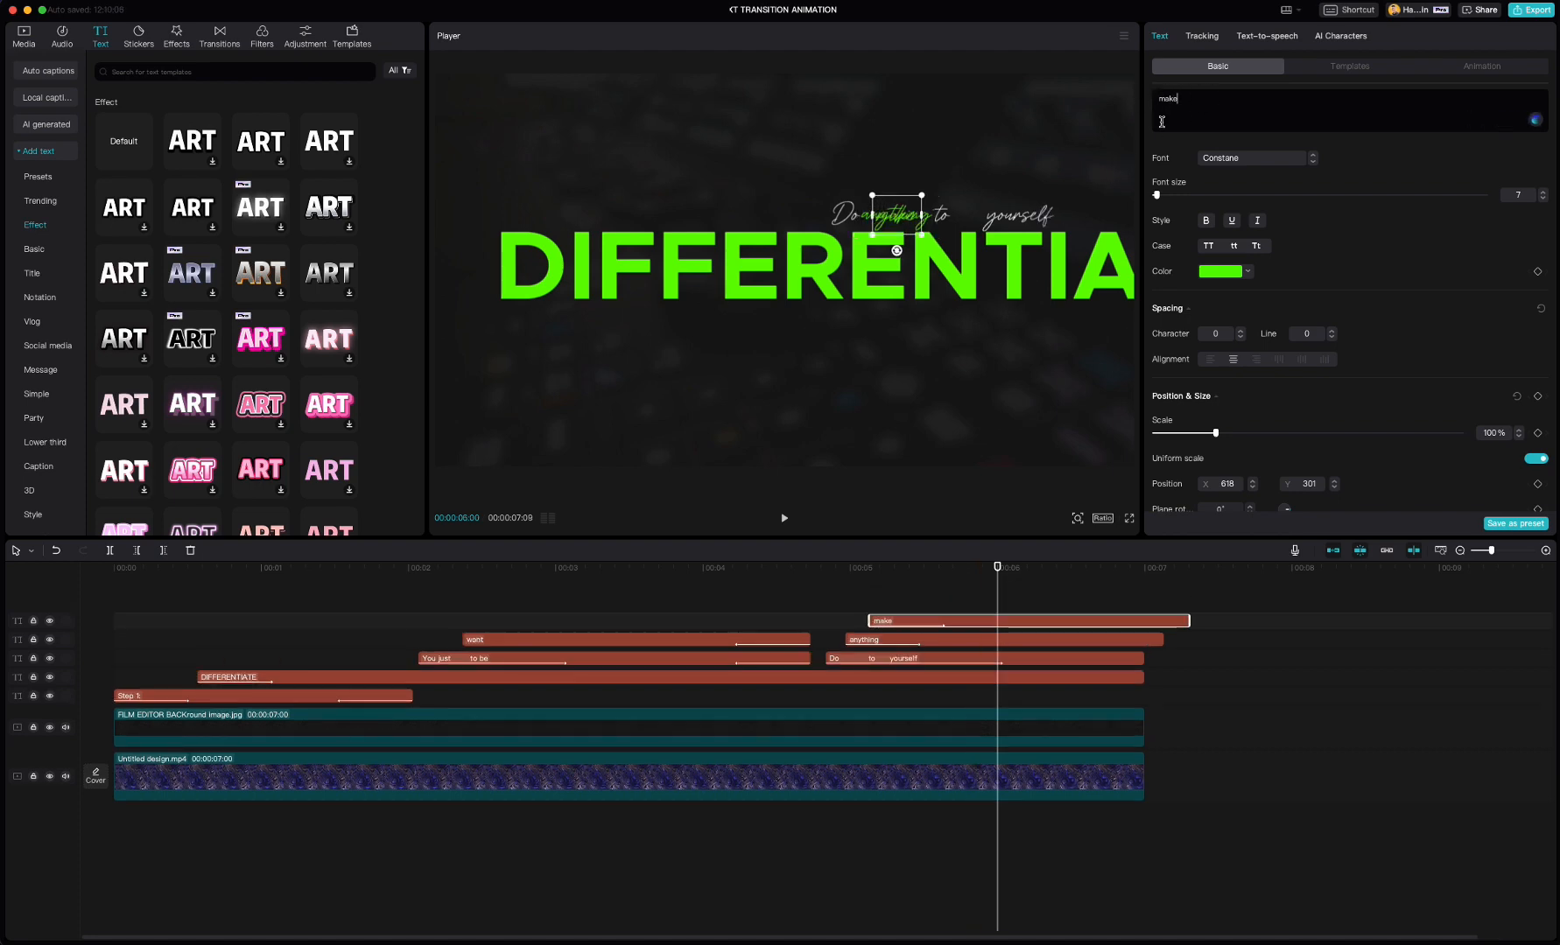
Place the "make" text between "to" and "yourself" at X 1016, Y 297, keeping its Slide Up entrance animation.
{"action": "left_click", "coordinate": [1478, 68]}
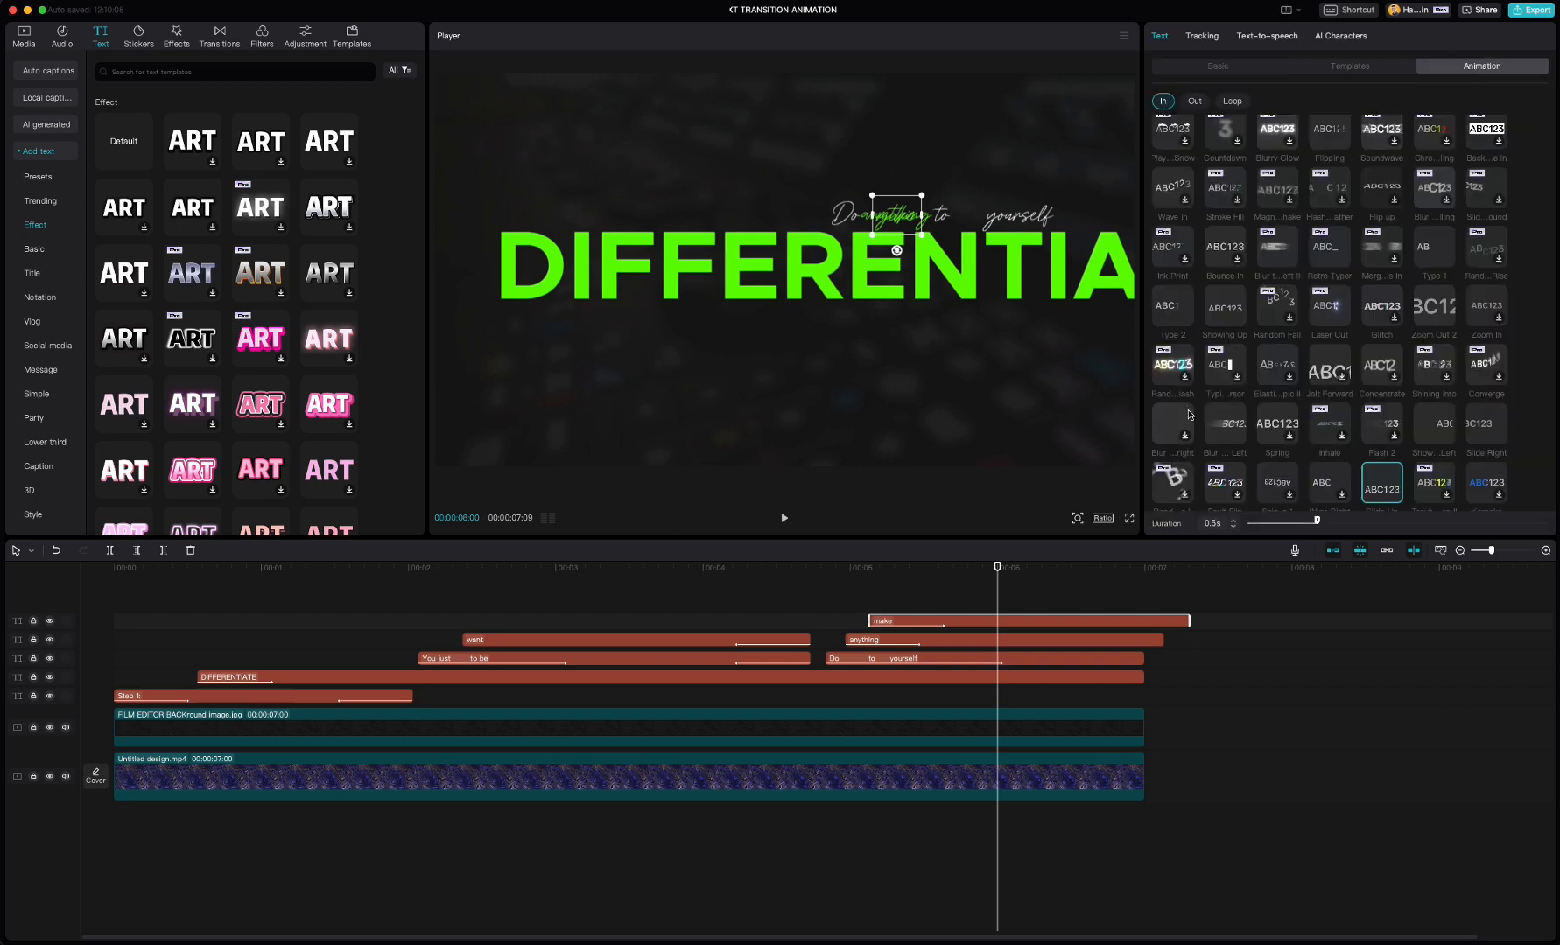
{"action": "scroll", "coordinate": [1278, 438], "scroll_direction": "down", "scroll_amount": 1}
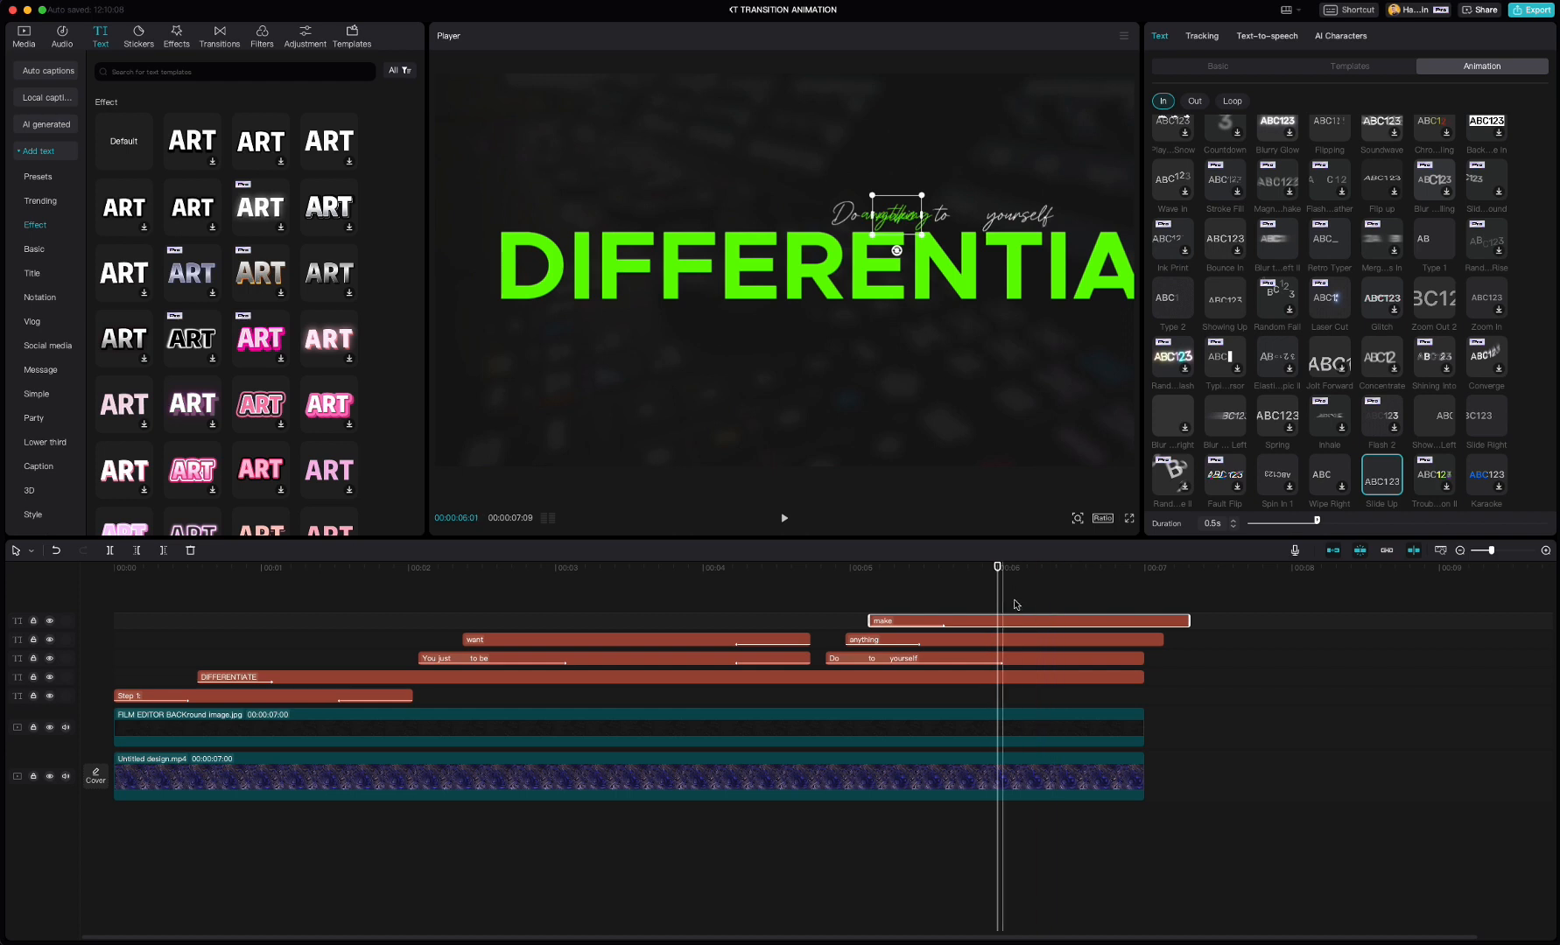
{"action": "left_click_drag", "start_coordinate": [897, 227], "coordinate": [967, 219]}
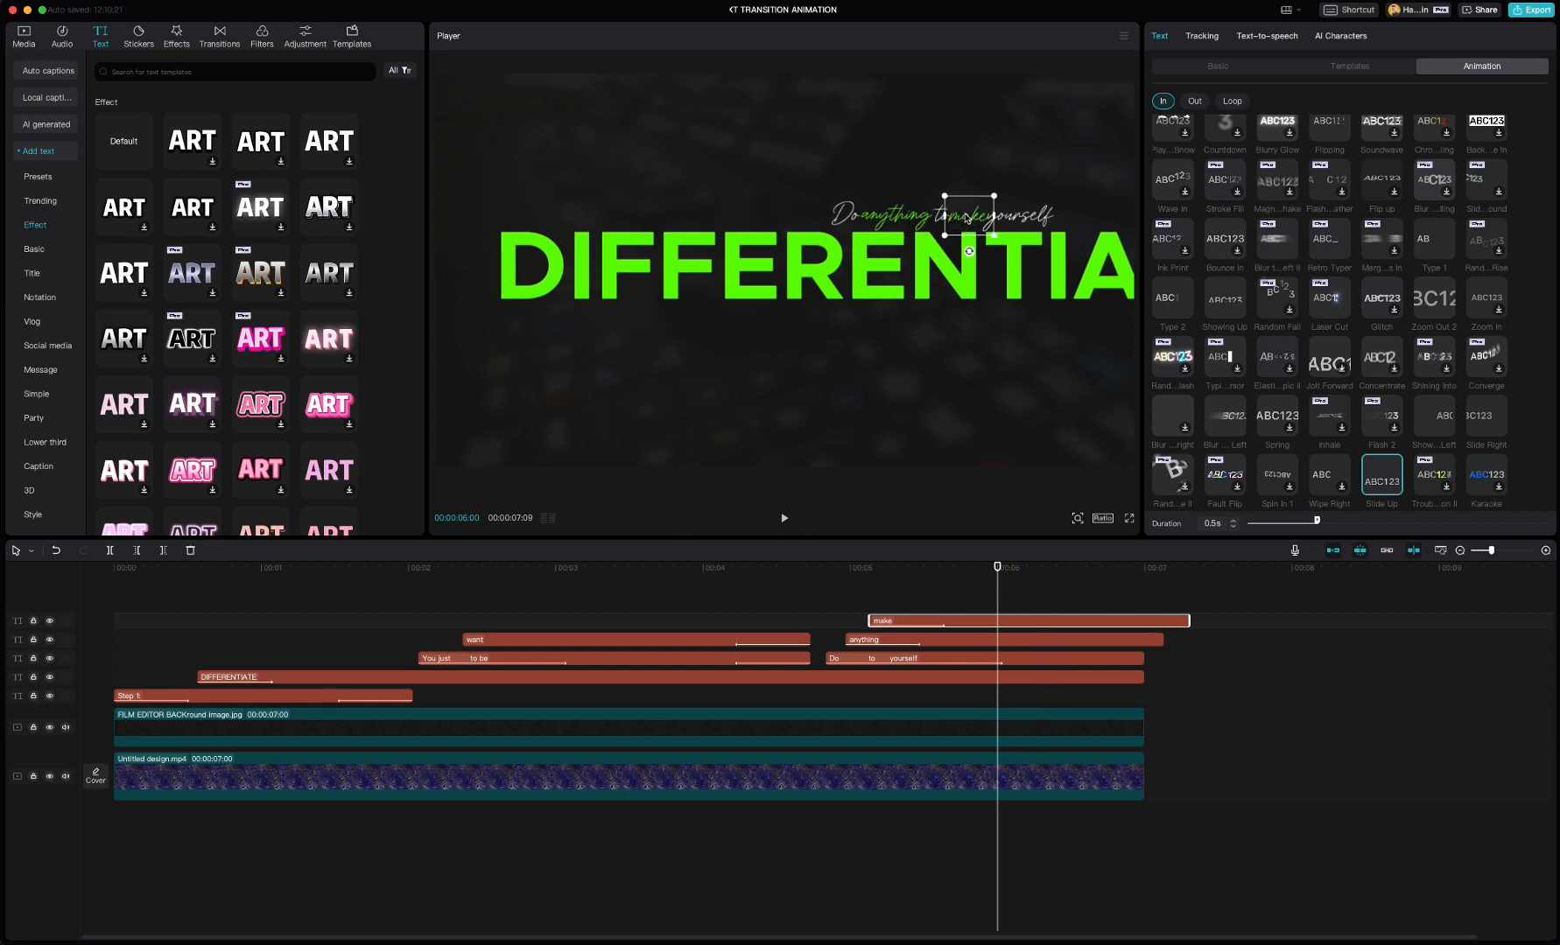
Widen the gaps in the "Do to yourself" text so that "anything" and "make" fit evenly between its words.
{"action": "left_click", "coordinate": [1033, 665]}
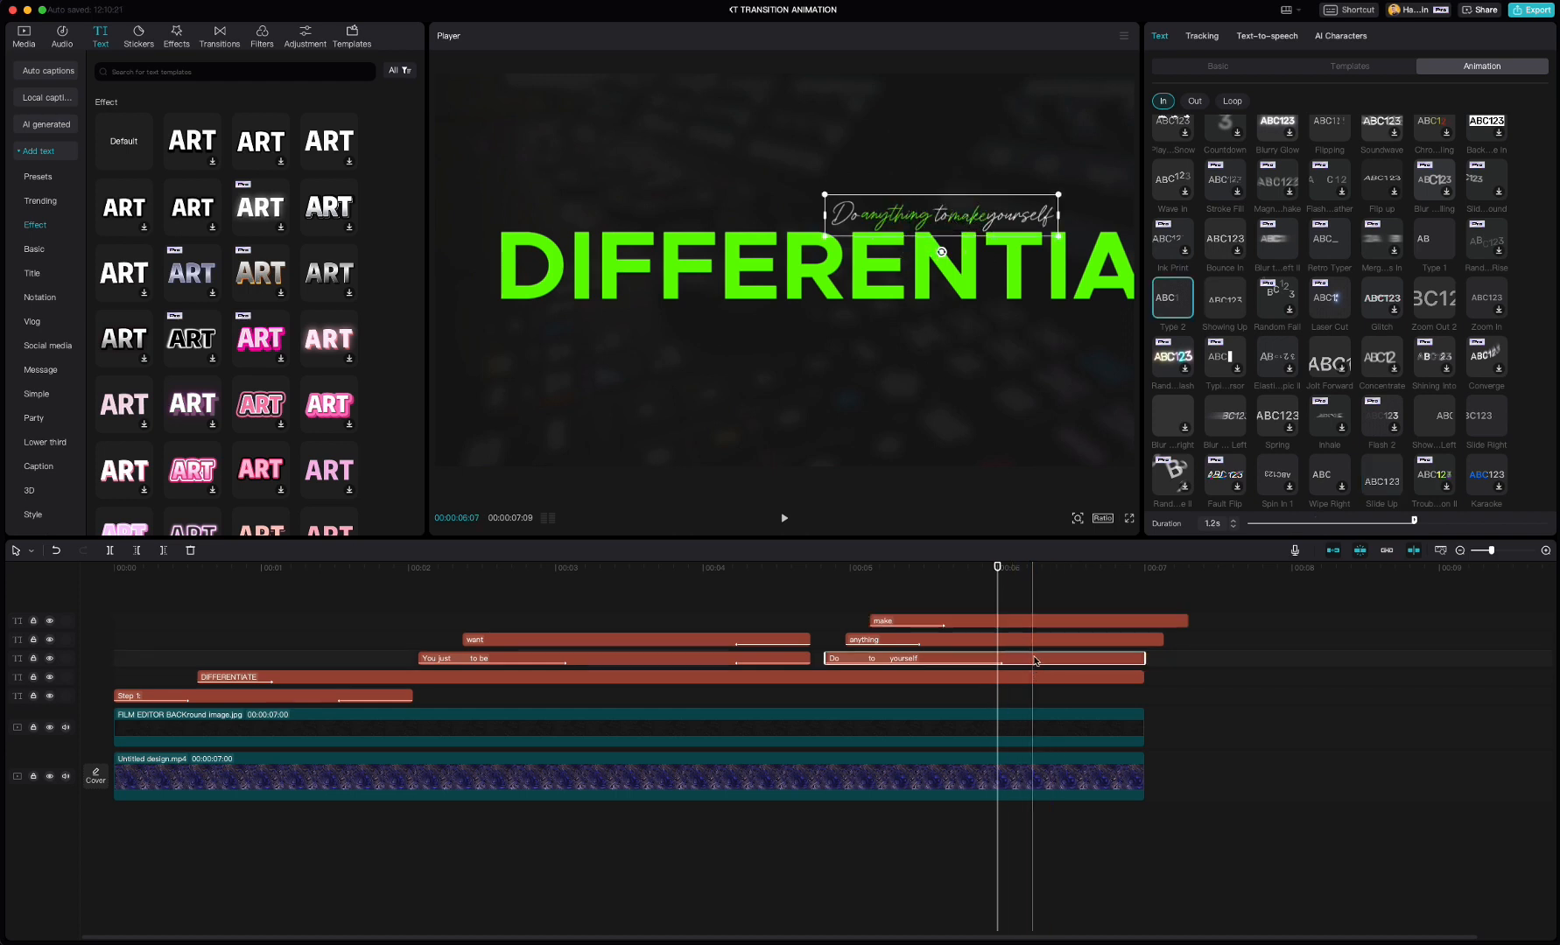
{"action": "left_click", "coordinate": [1194, 70]}
{"action": "left_click", "coordinate": [1214, 98]}
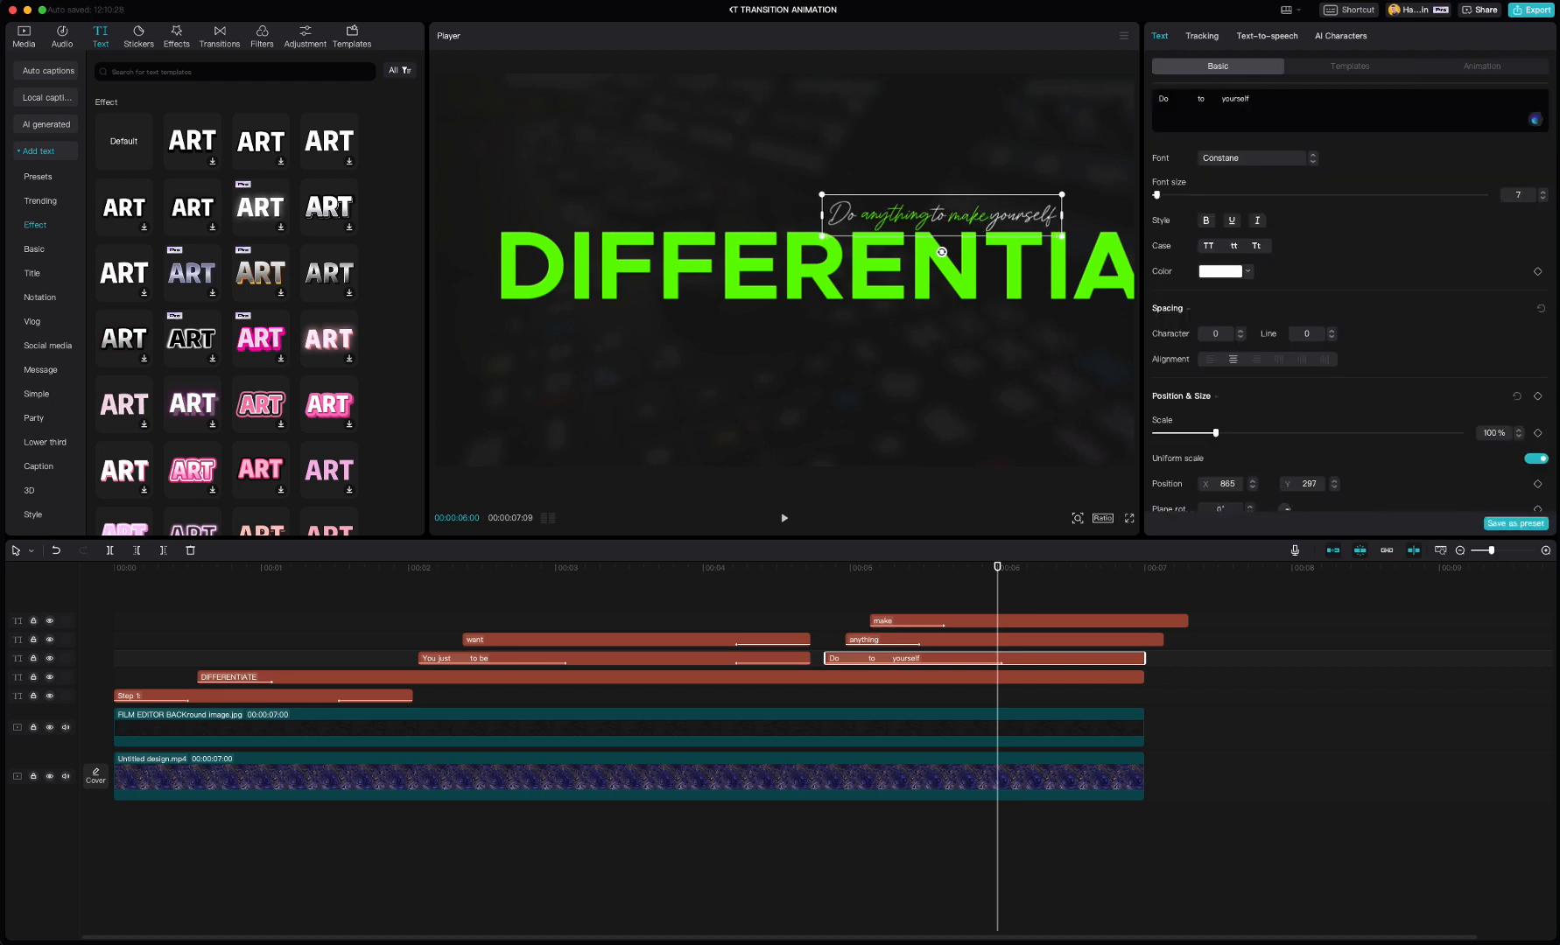
{"action": "left_click", "coordinate": [1033, 640]}
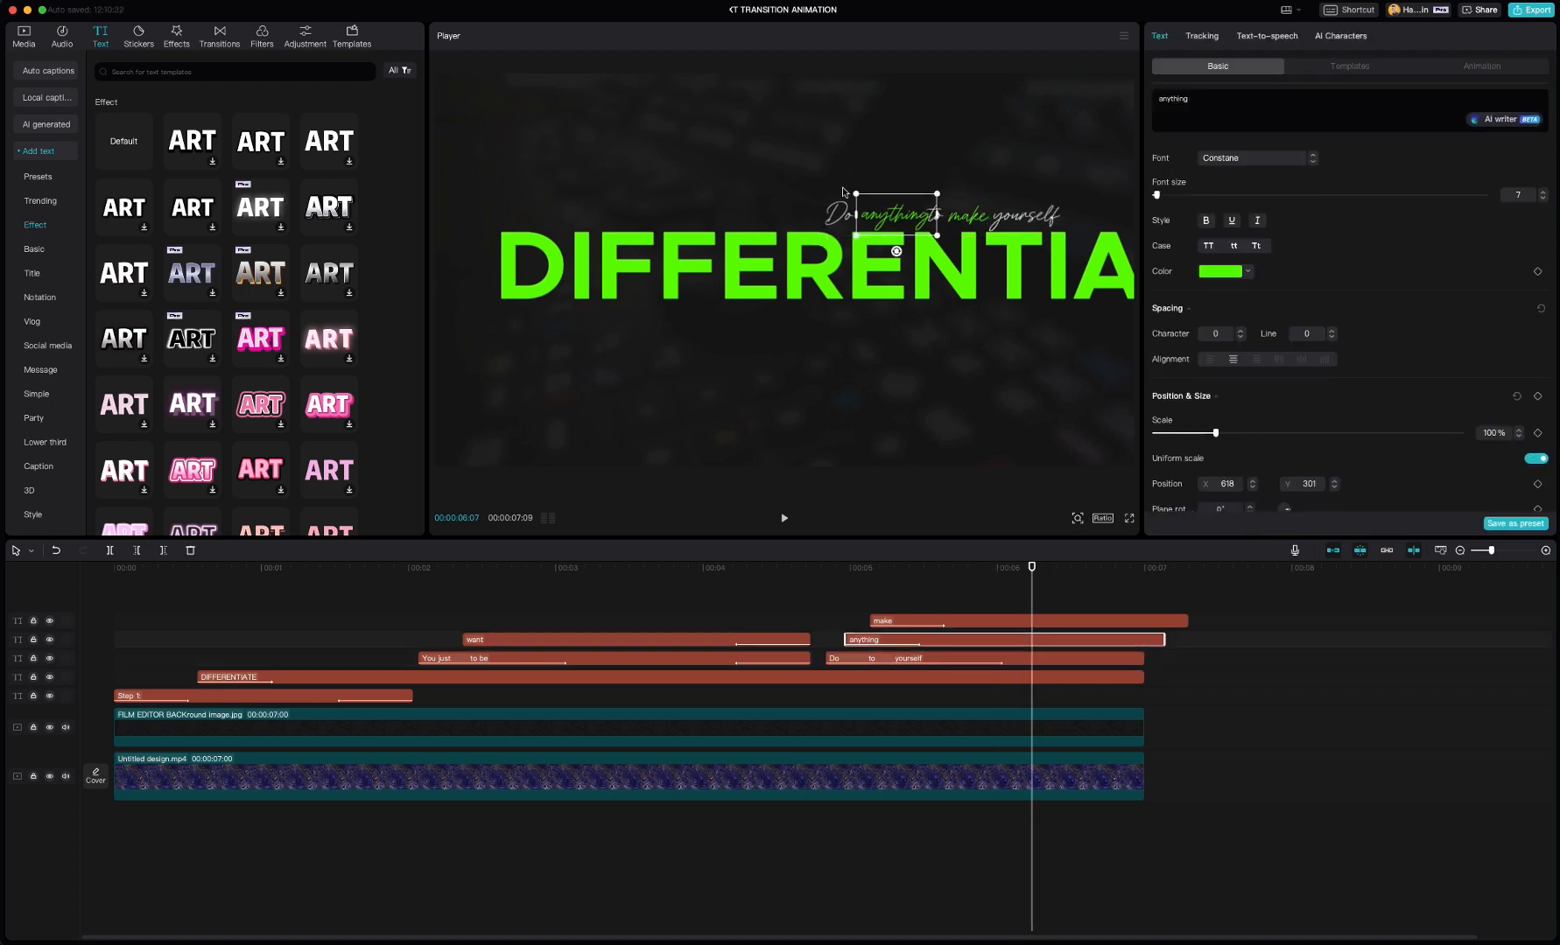
{"action": "left_click_drag", "start_coordinate": [896, 217], "coordinate": [902, 218]}
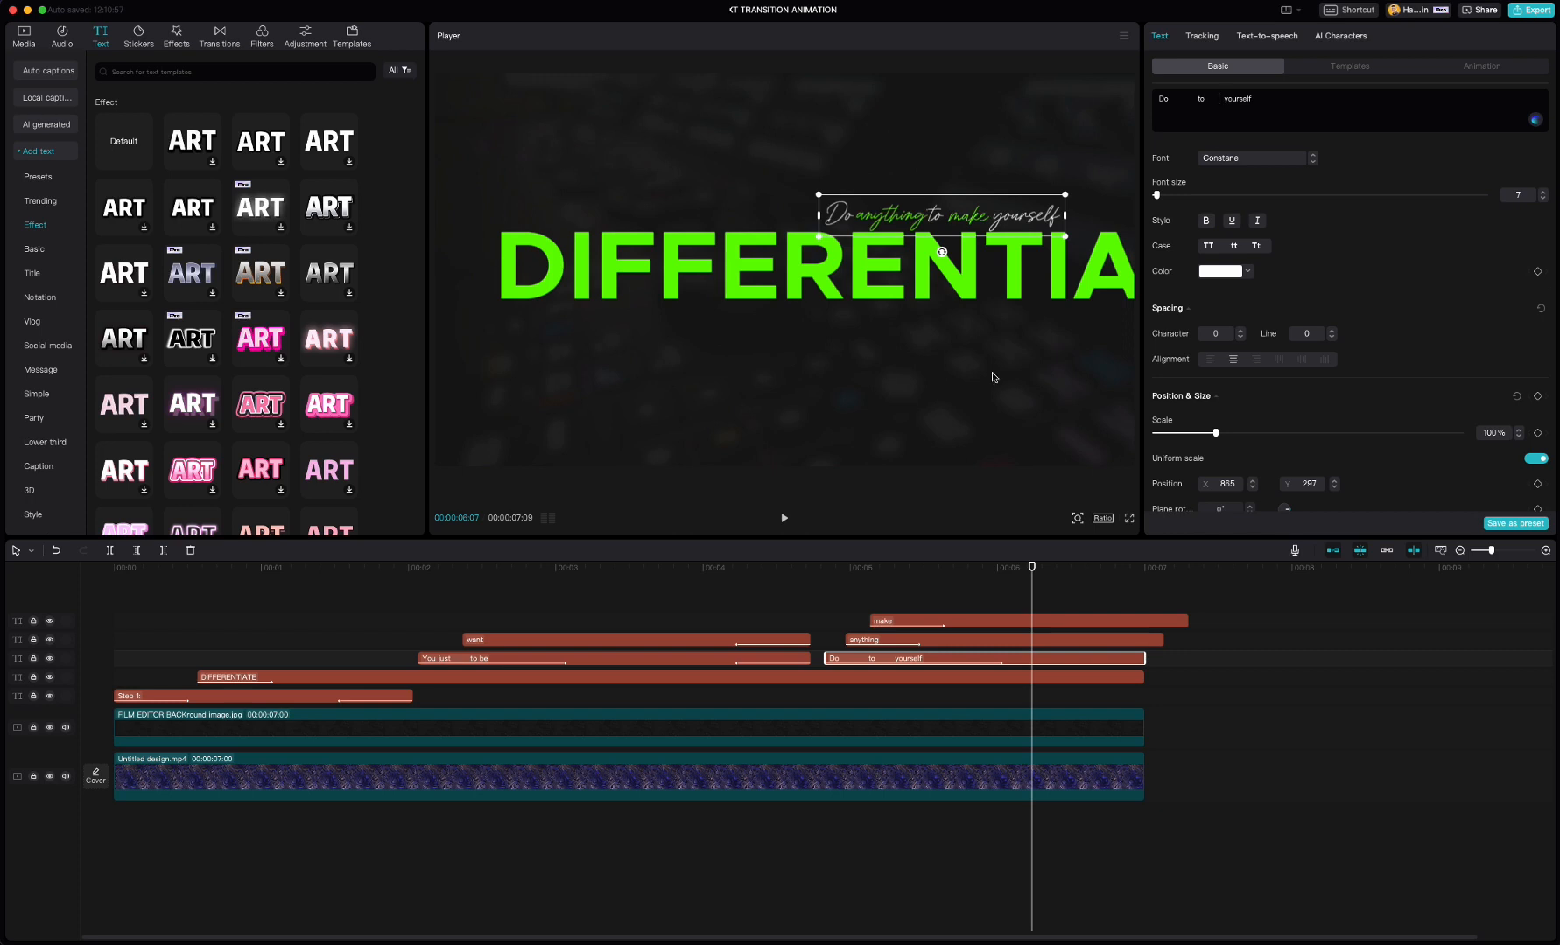
Trim the ends of the "anything" and "make" clips to 00:00:07:00 and preview the animation from the start.
{"action": "left_click", "coordinate": [1159, 640]}
{"action": "mouse_move", "coordinate": [1161, 640]}
{"action": "left_mouse_down"}
{"action": "mouse_move", "coordinate": [1131, 639]}
{"action": "mouse_move", "coordinate": [1143, 621]}
{"action": "left_mouse_up"}
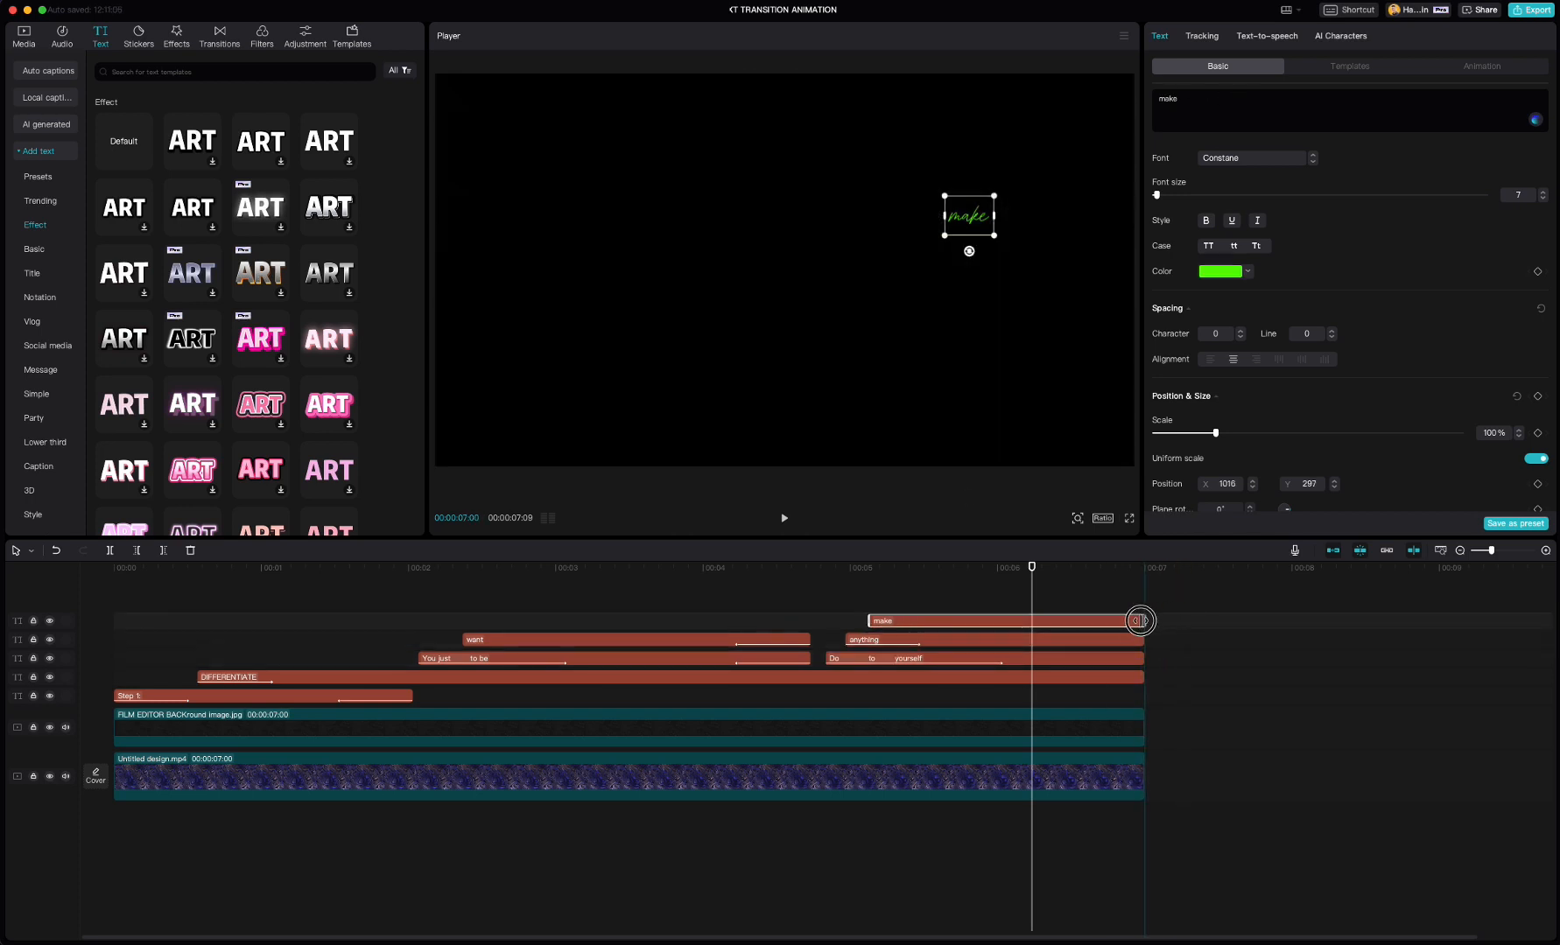
{"action": "left_click", "coordinate": [116, 570]}
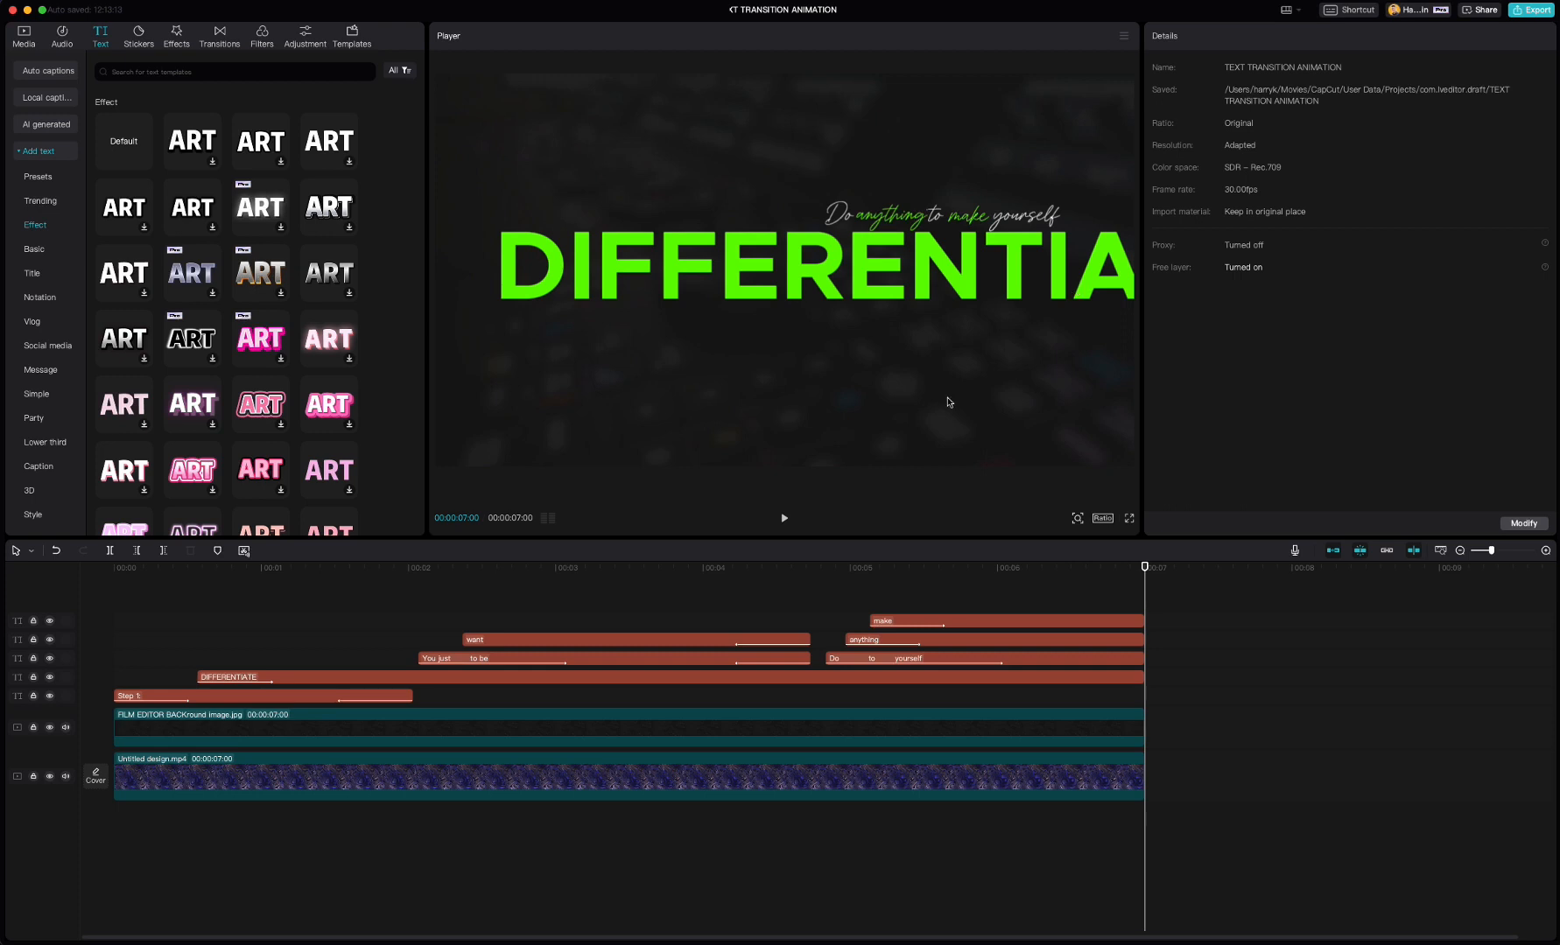
Duplicate the FILM EDITOR background image clip onto a new track directly above the "DIFFERENTIATE" text.
{"action": "left_click", "coordinate": [586, 729]}
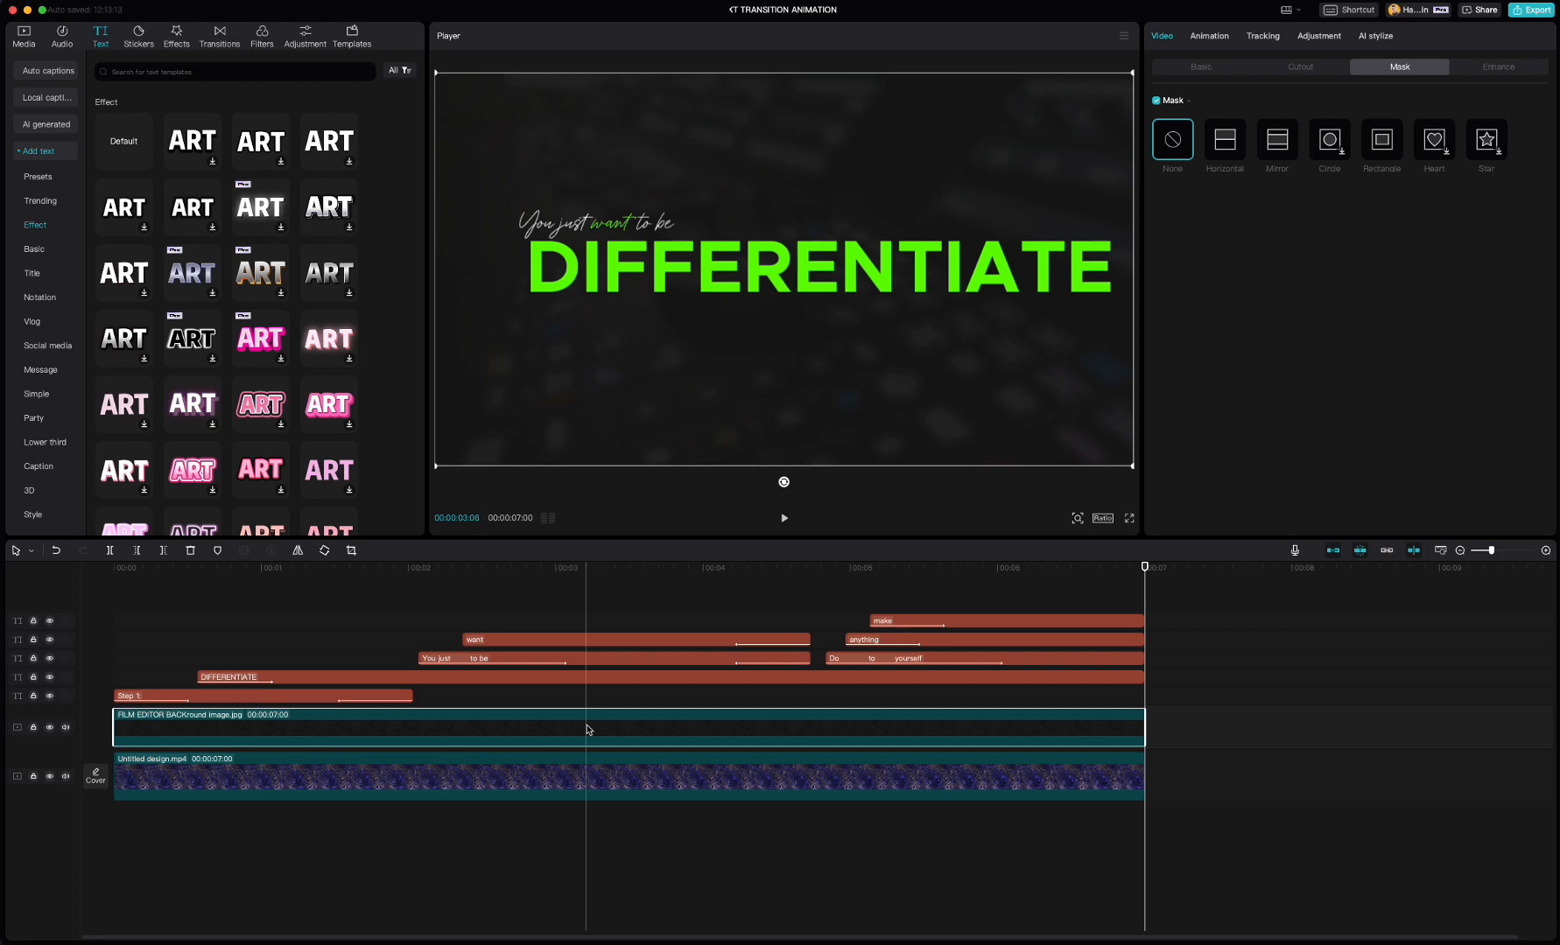
{"action": "left_click_drag", "start_coordinate": [587, 730], "coordinate": [584, 674]}
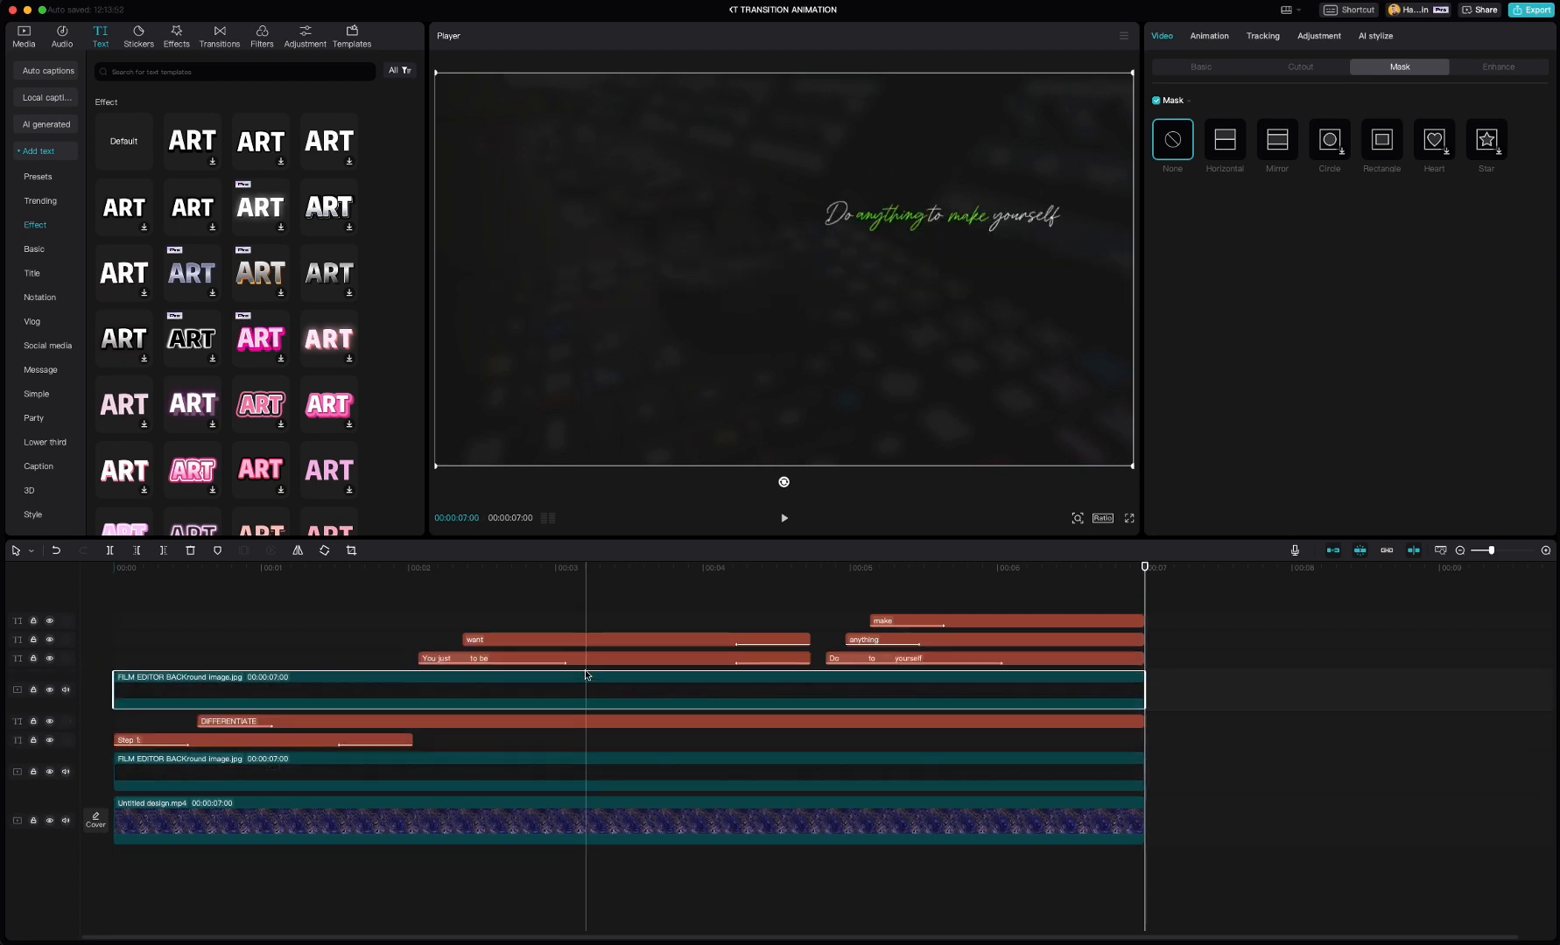
{"action": "left_click", "coordinate": [488, 723]}
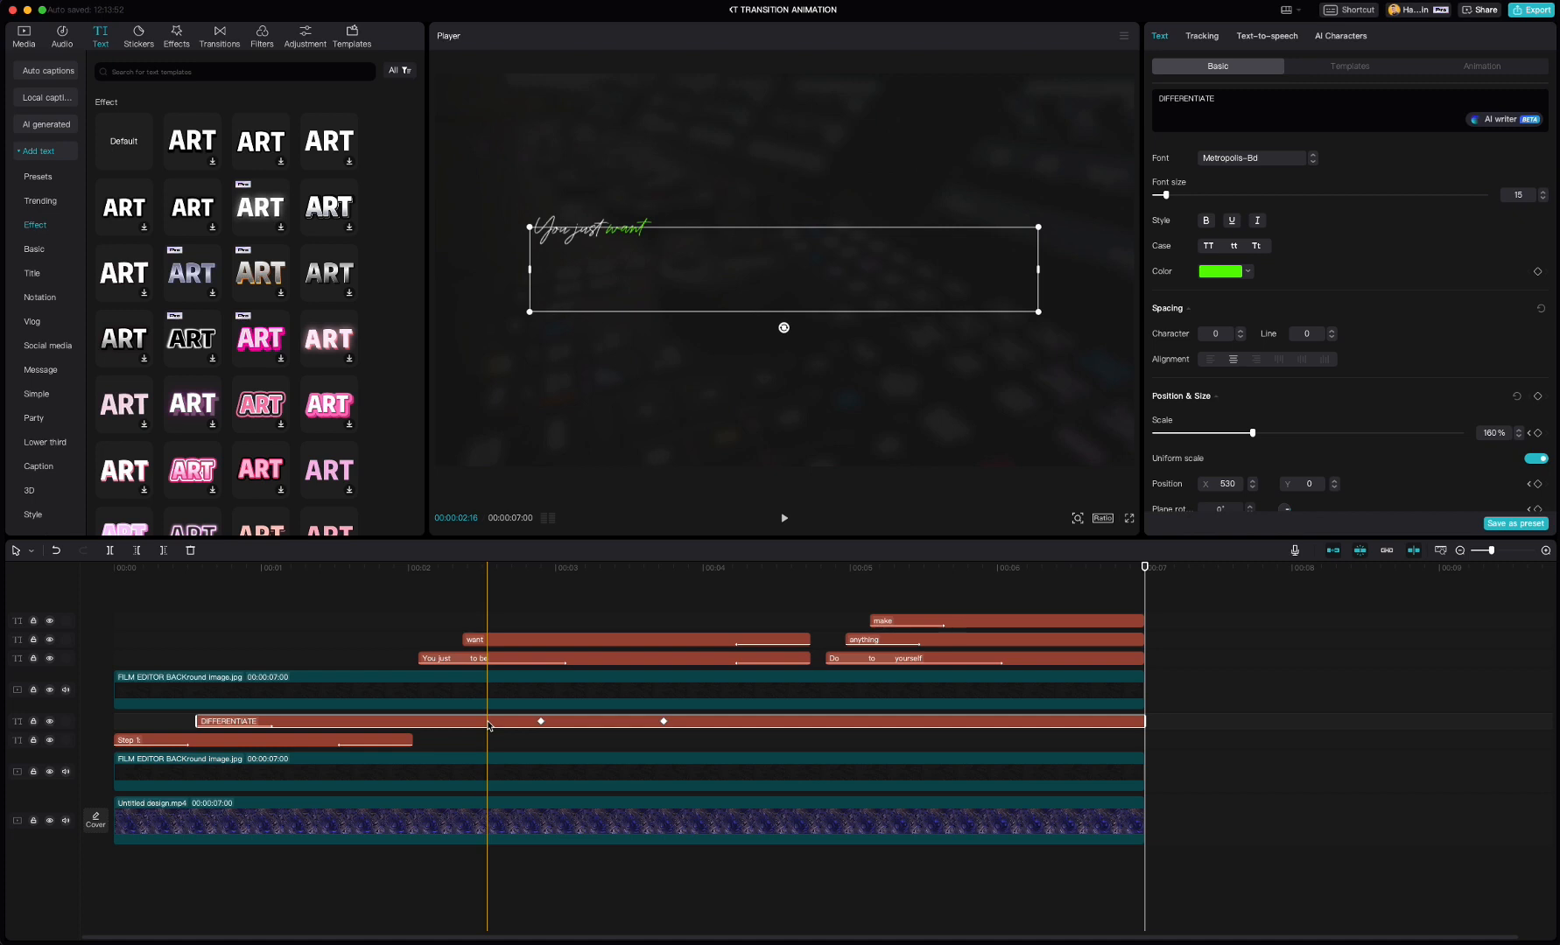
Apply a Horizontal mask rotated 90° to the background copy and move its edge just past the "T", to X 721, Y -45.
{"action": "left_click", "coordinate": [516, 687]}
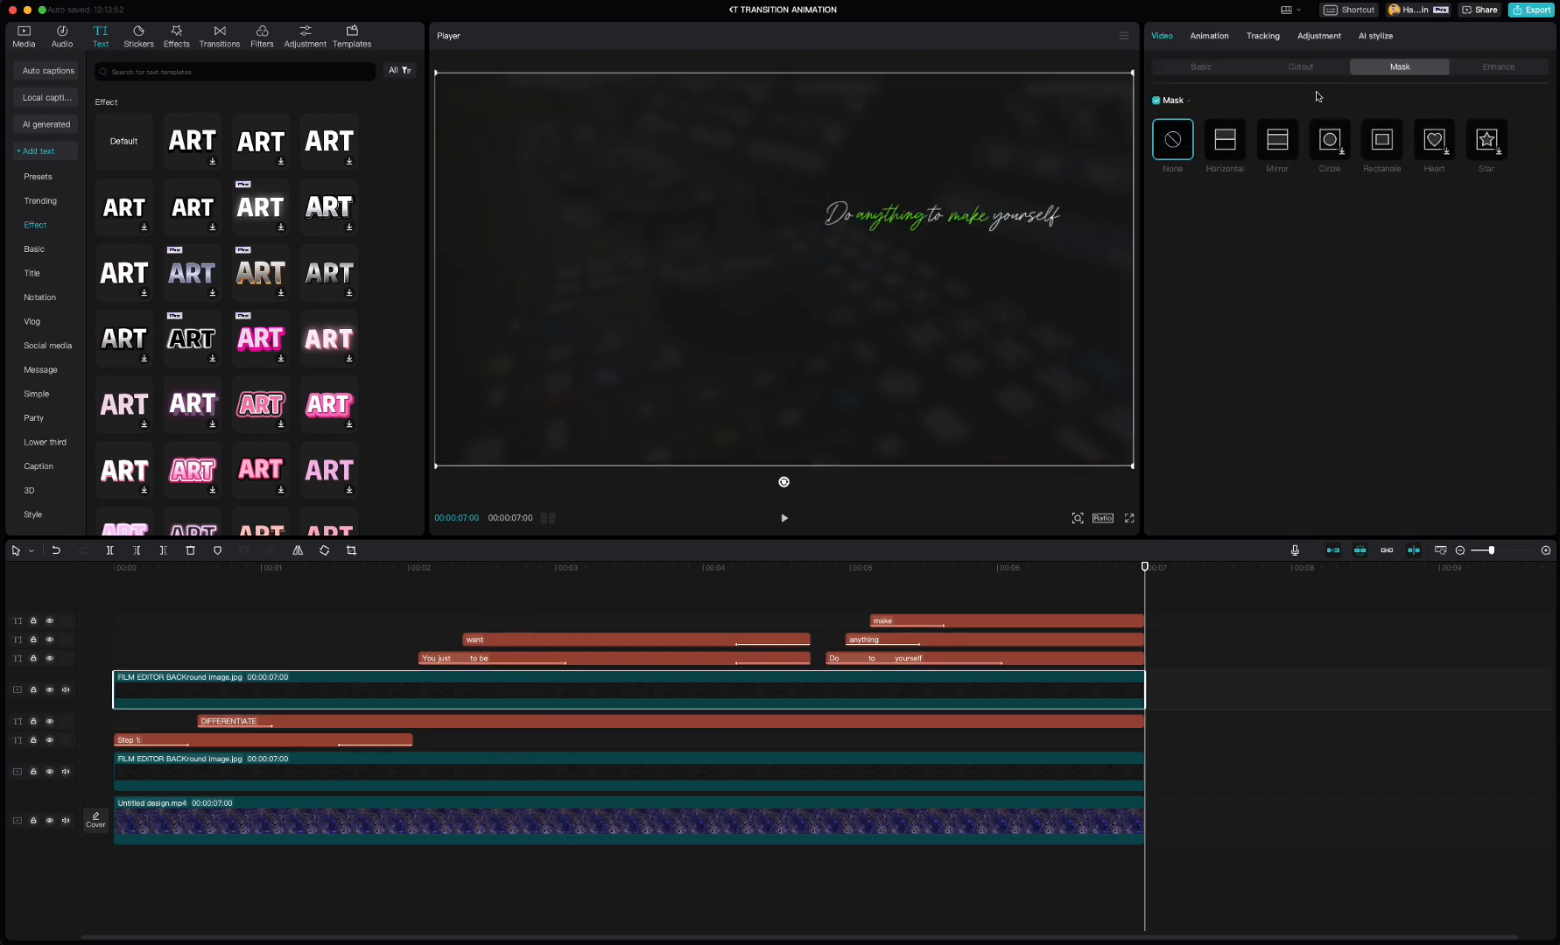
{"action": "left_click", "coordinate": [1201, 68]}
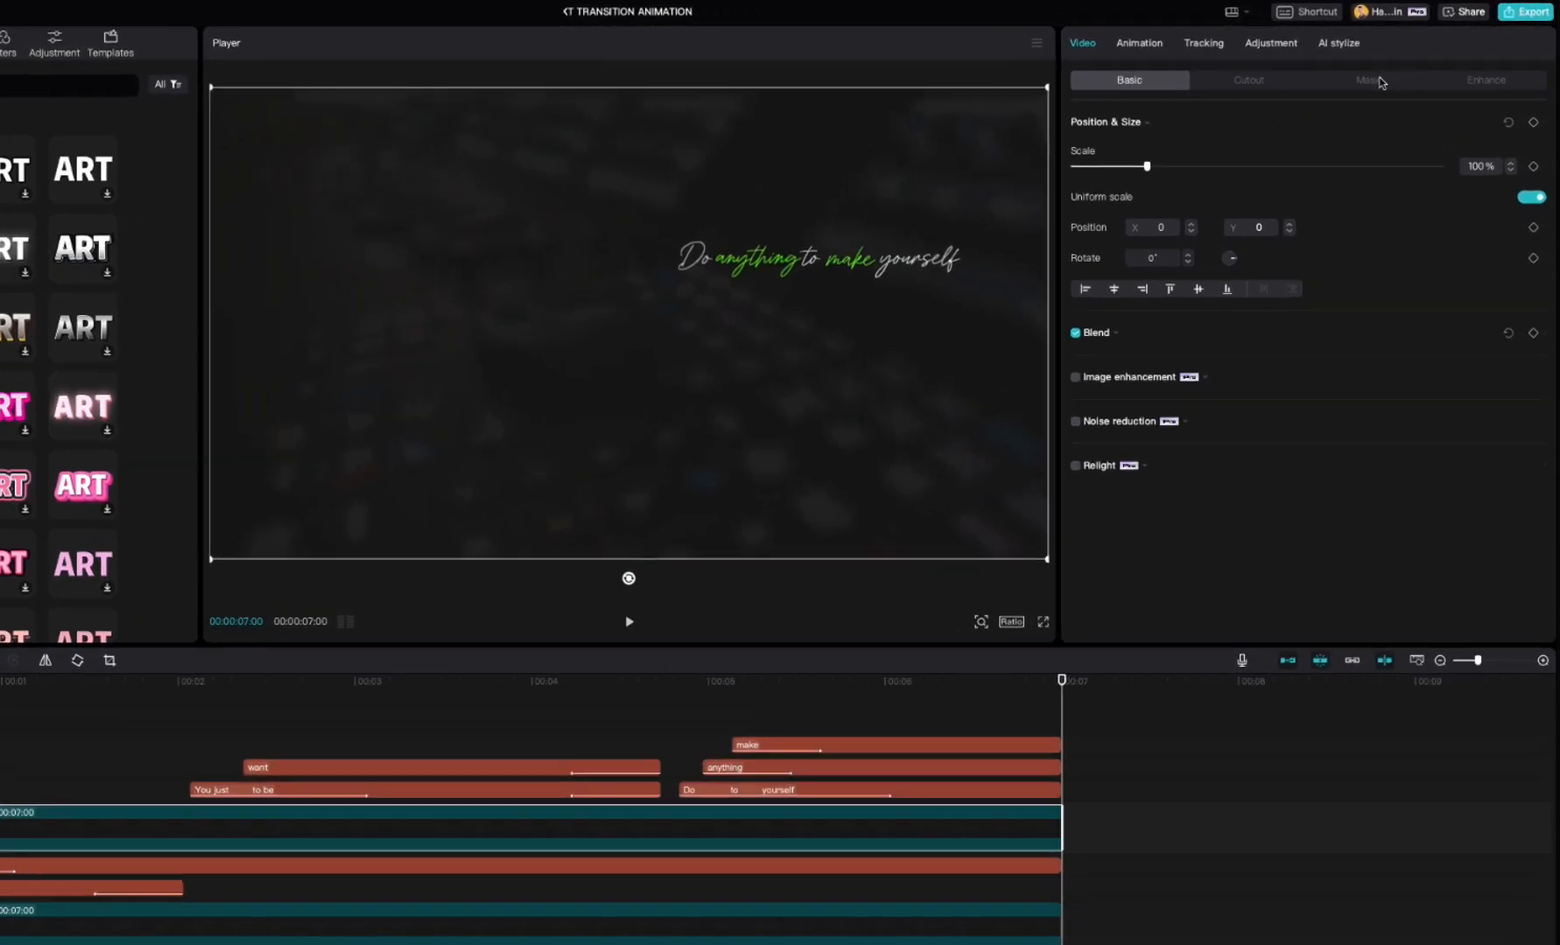
{"action": "left_click", "coordinate": [1409, 68]}
{"action": "left_click", "coordinate": [1158, 166]}
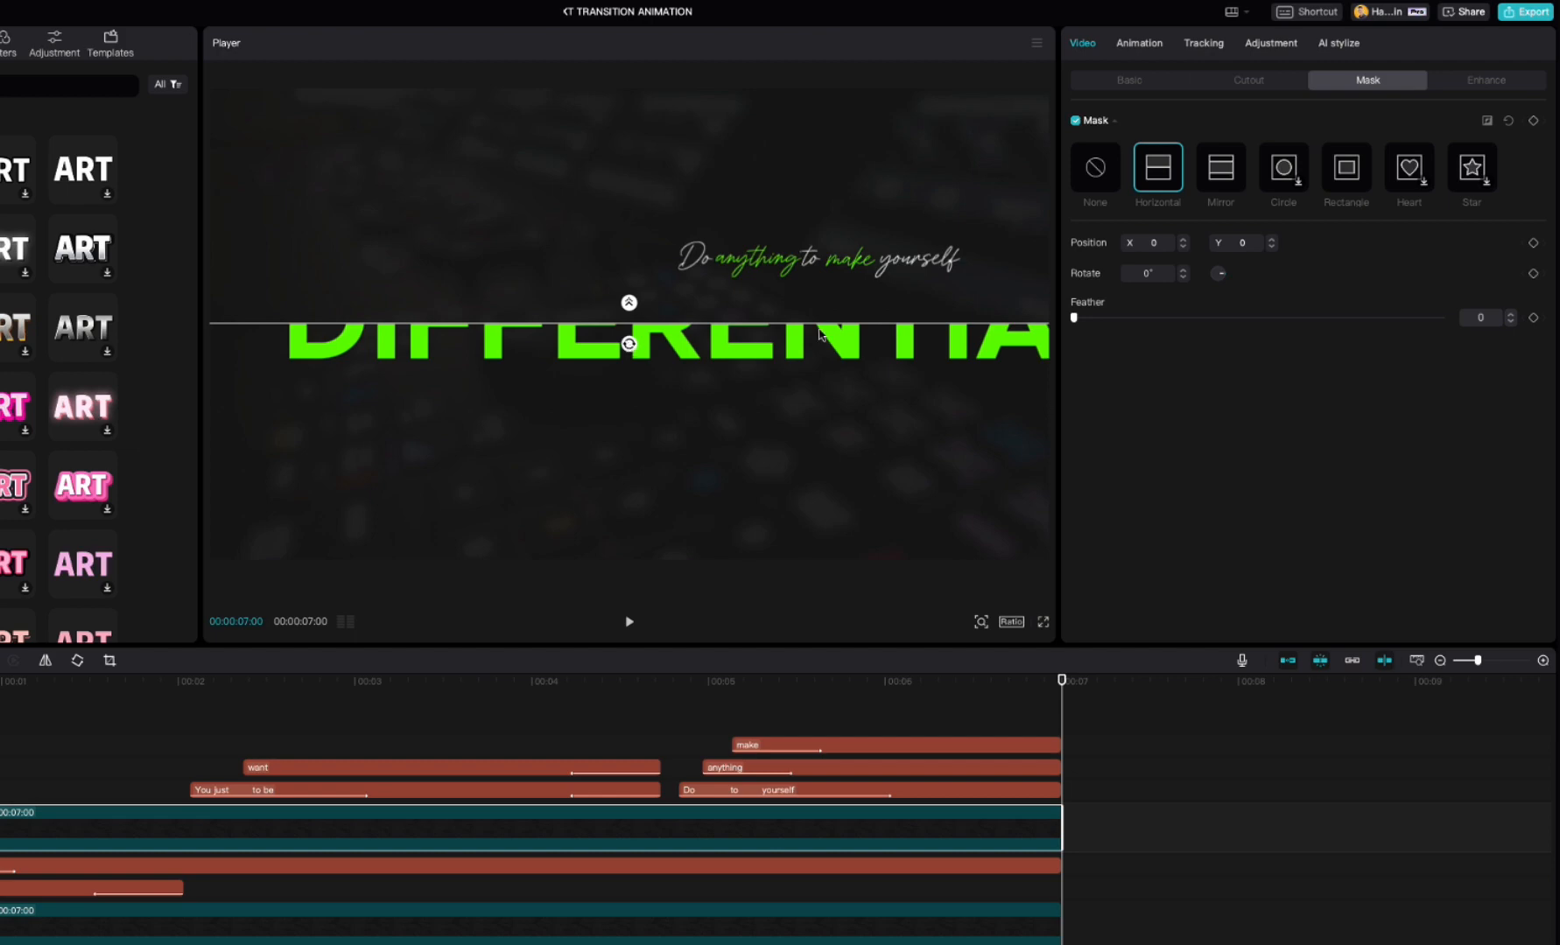
{"action": "left_click", "coordinate": [1147, 273]}
{"action": "type", "text": "90"}
{"action": "key", "text": "Return"}
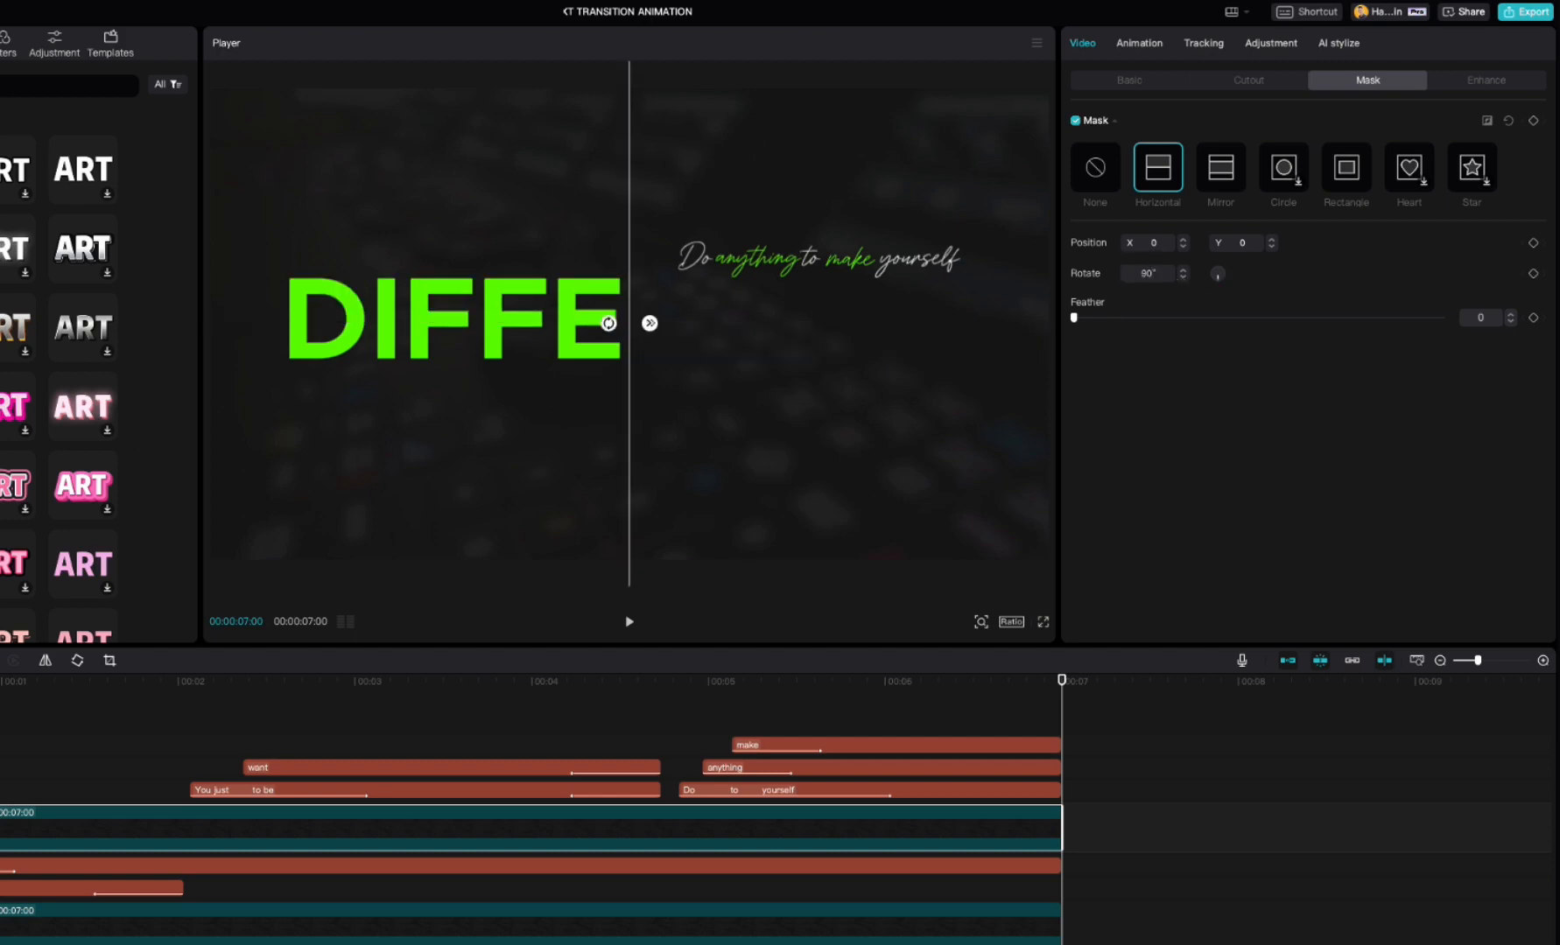
{"action": "left_click_drag", "start_coordinate": [808, 378], "coordinate": [1051, 394]}
{"action": "left_click_drag", "start_coordinate": [1050, 395], "coordinate": [1047, 398]}
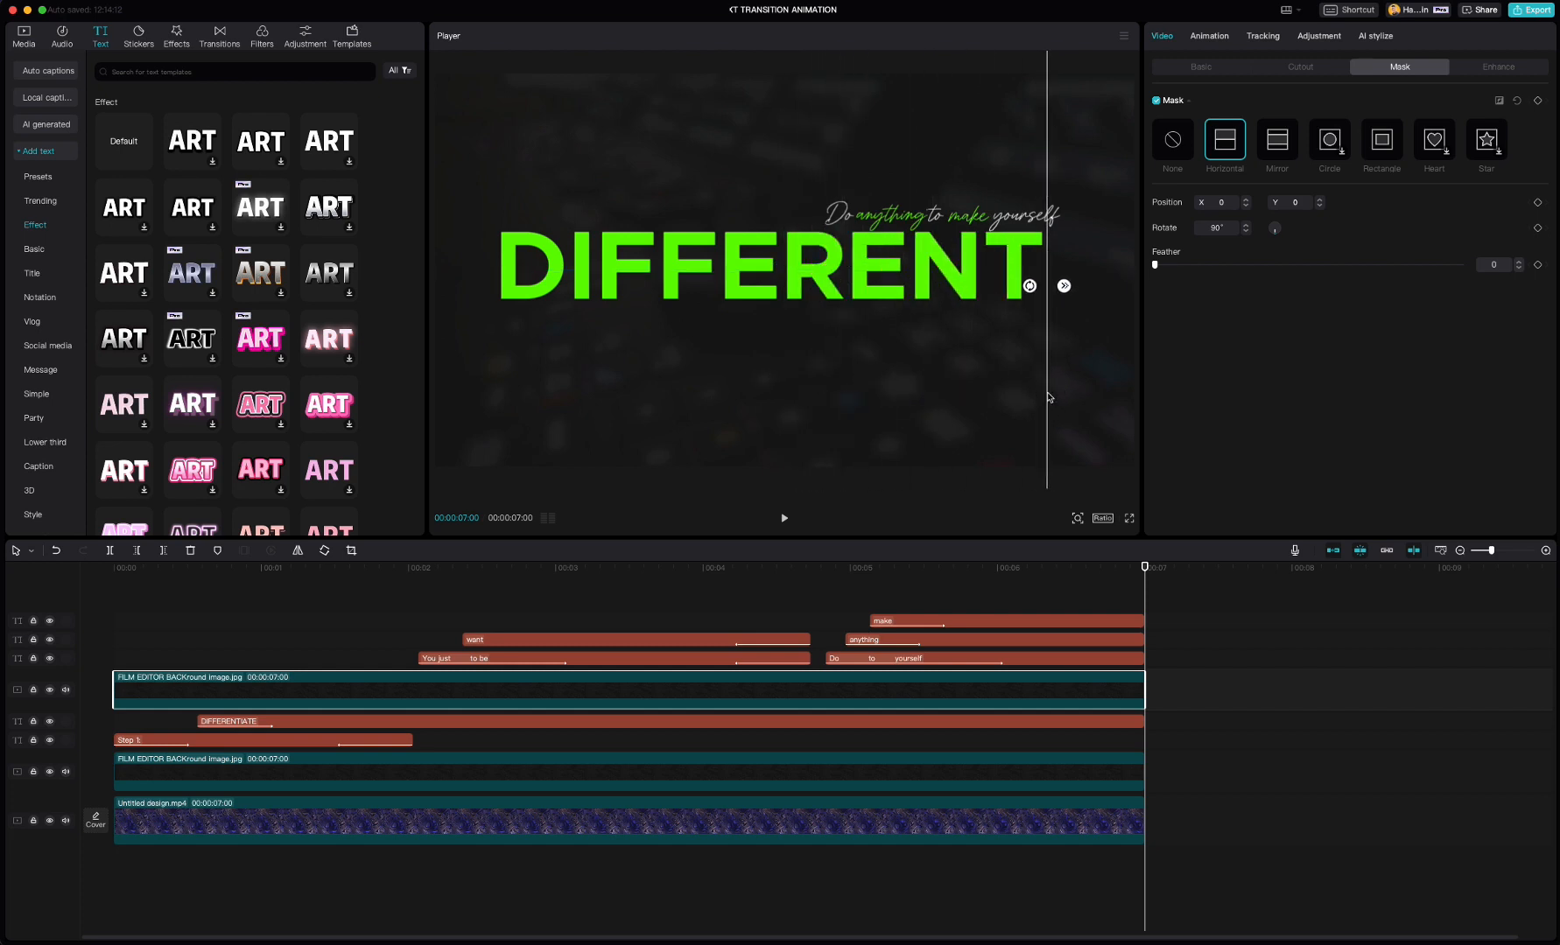
Add a mask keyframe at 00:00:02:28 on the background copy and move the mask edge to X 305, Y -48, just after the "T".
{"action": "left_click_drag", "start_coordinate": [1144, 567], "coordinate": [546, 574]}
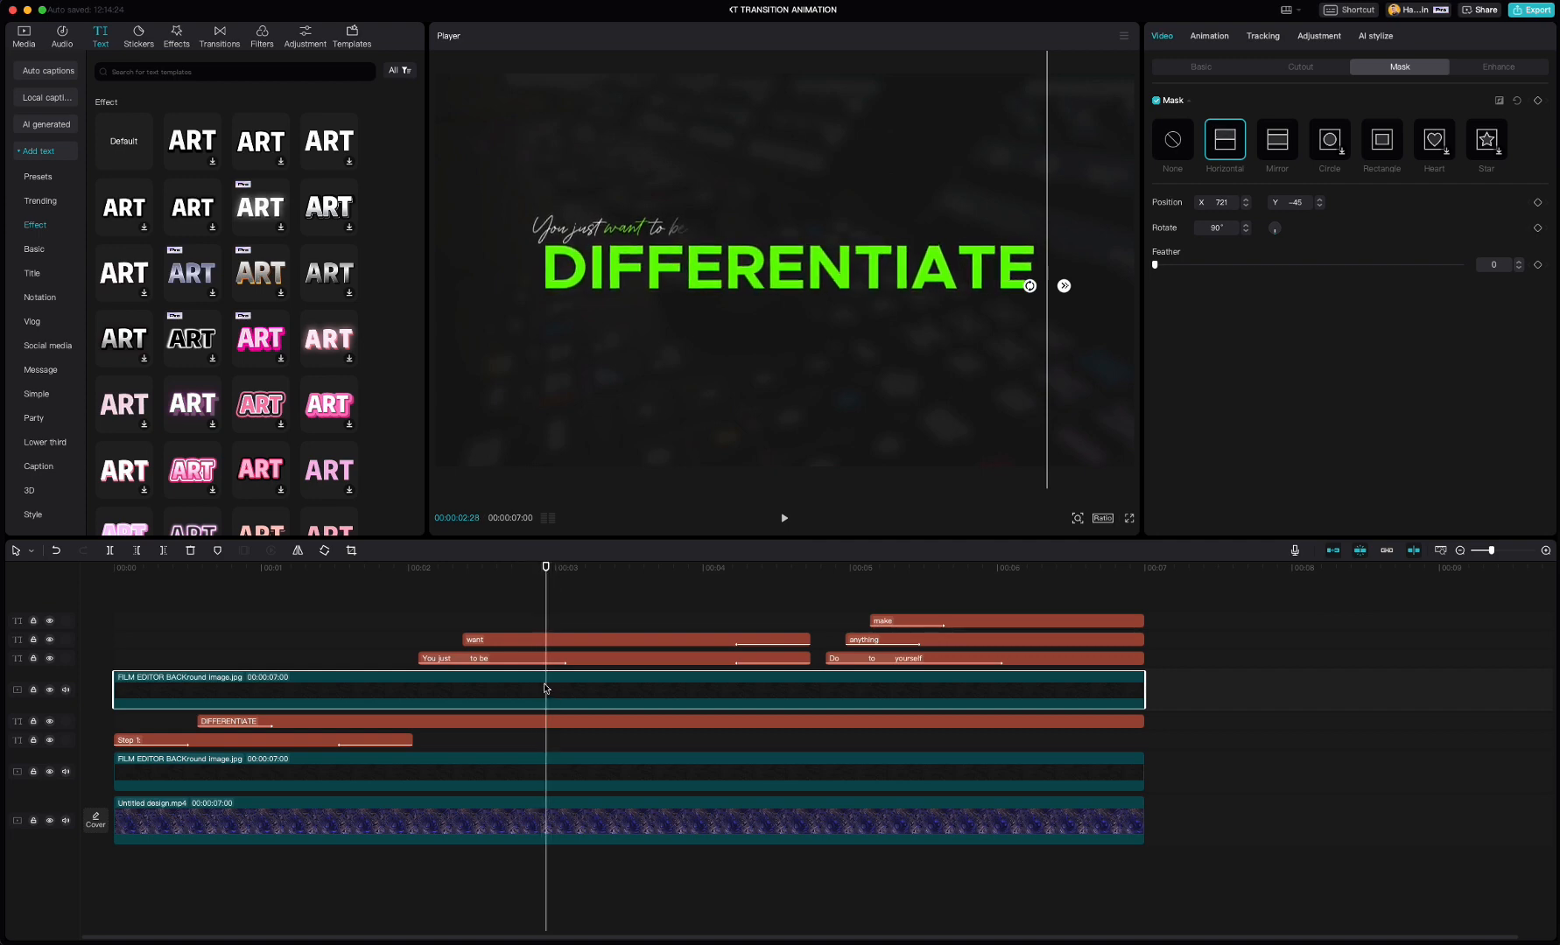
{"action": "left_click", "coordinate": [1538, 102]}
{"action": "left_click_drag", "start_coordinate": [1048, 347], "coordinate": [894, 344]}
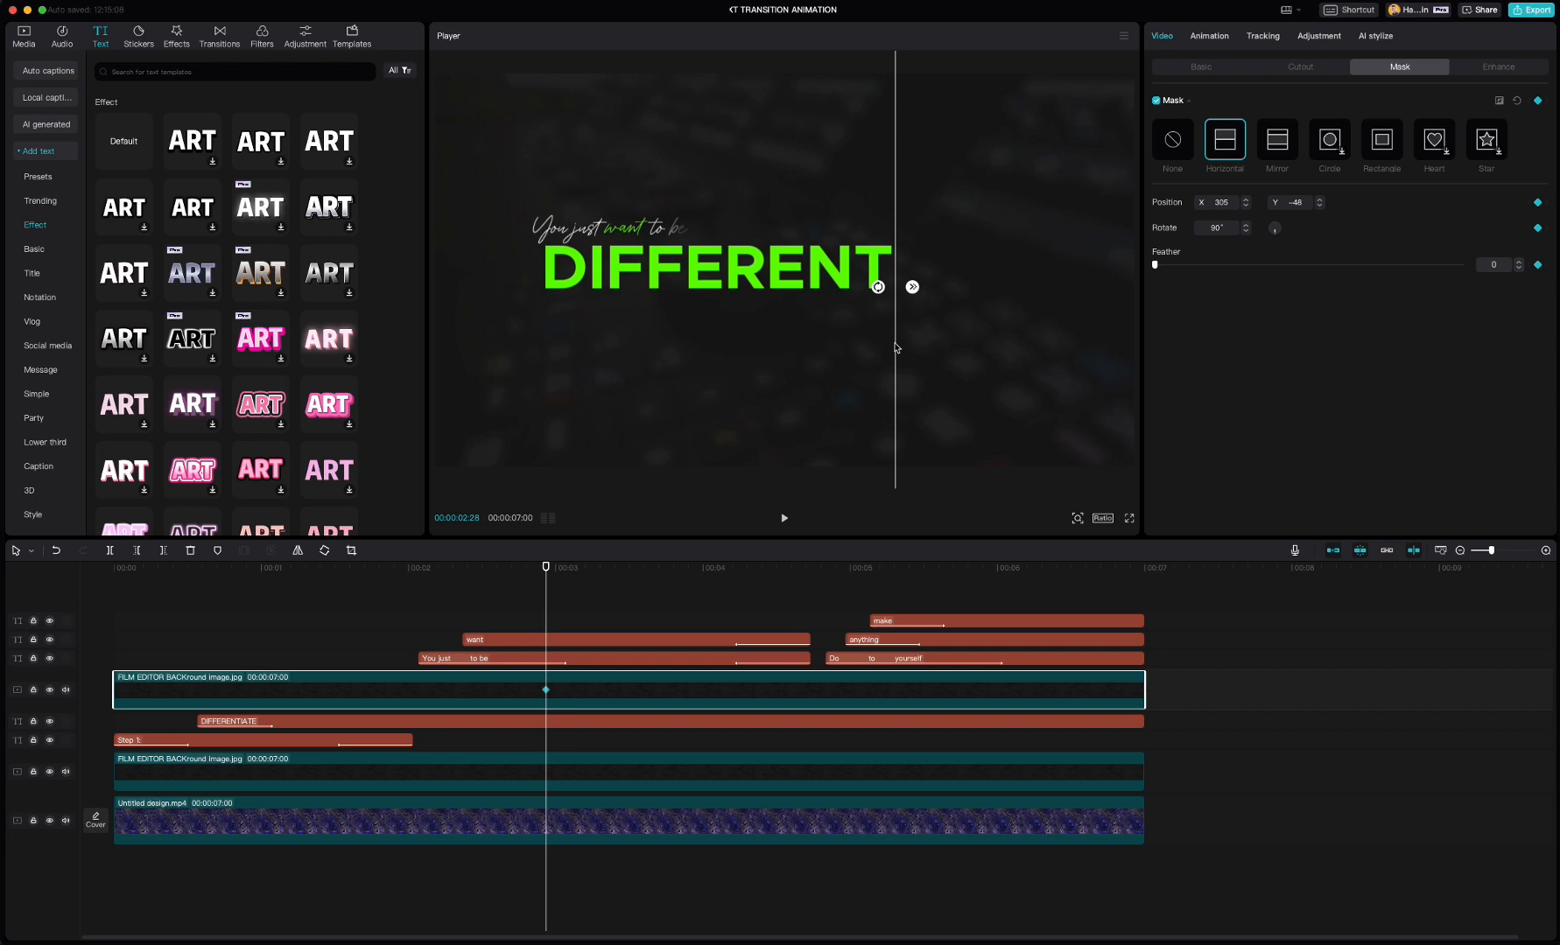
Keyframe the mask position frame by frame from 00:00:02:29 to 00:00:03:23, keeping its edge just after the growing "T" and ending at X 720, Y -118.
{"action": "key", "text": "Right"}
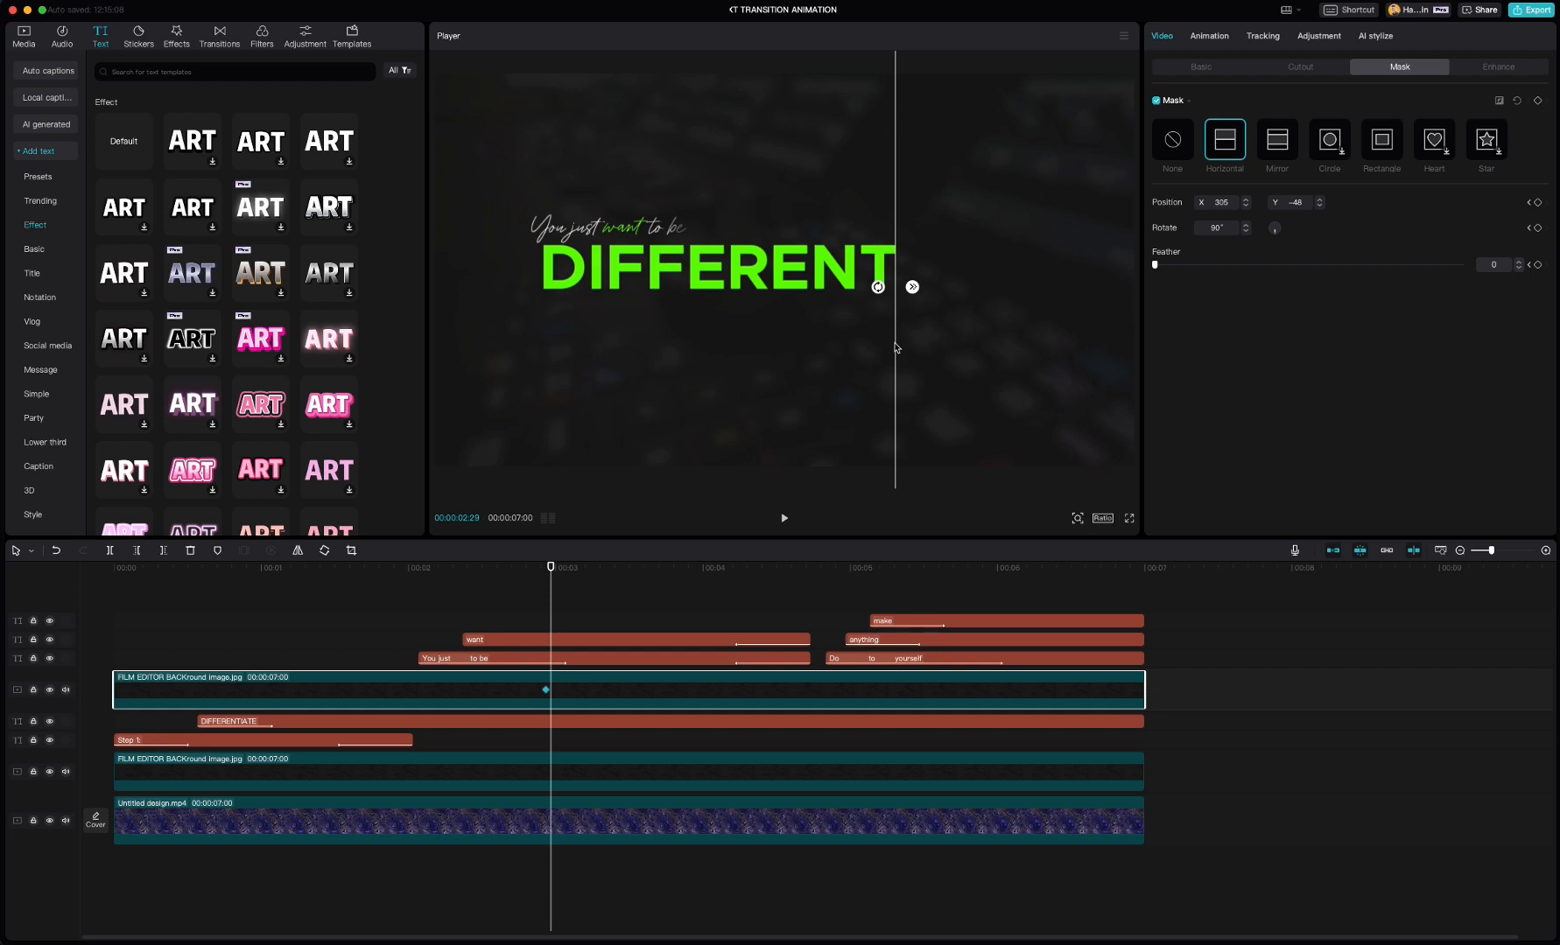
{"action": "left_click_drag", "start_coordinate": [894, 348], "coordinate": [898, 344]}
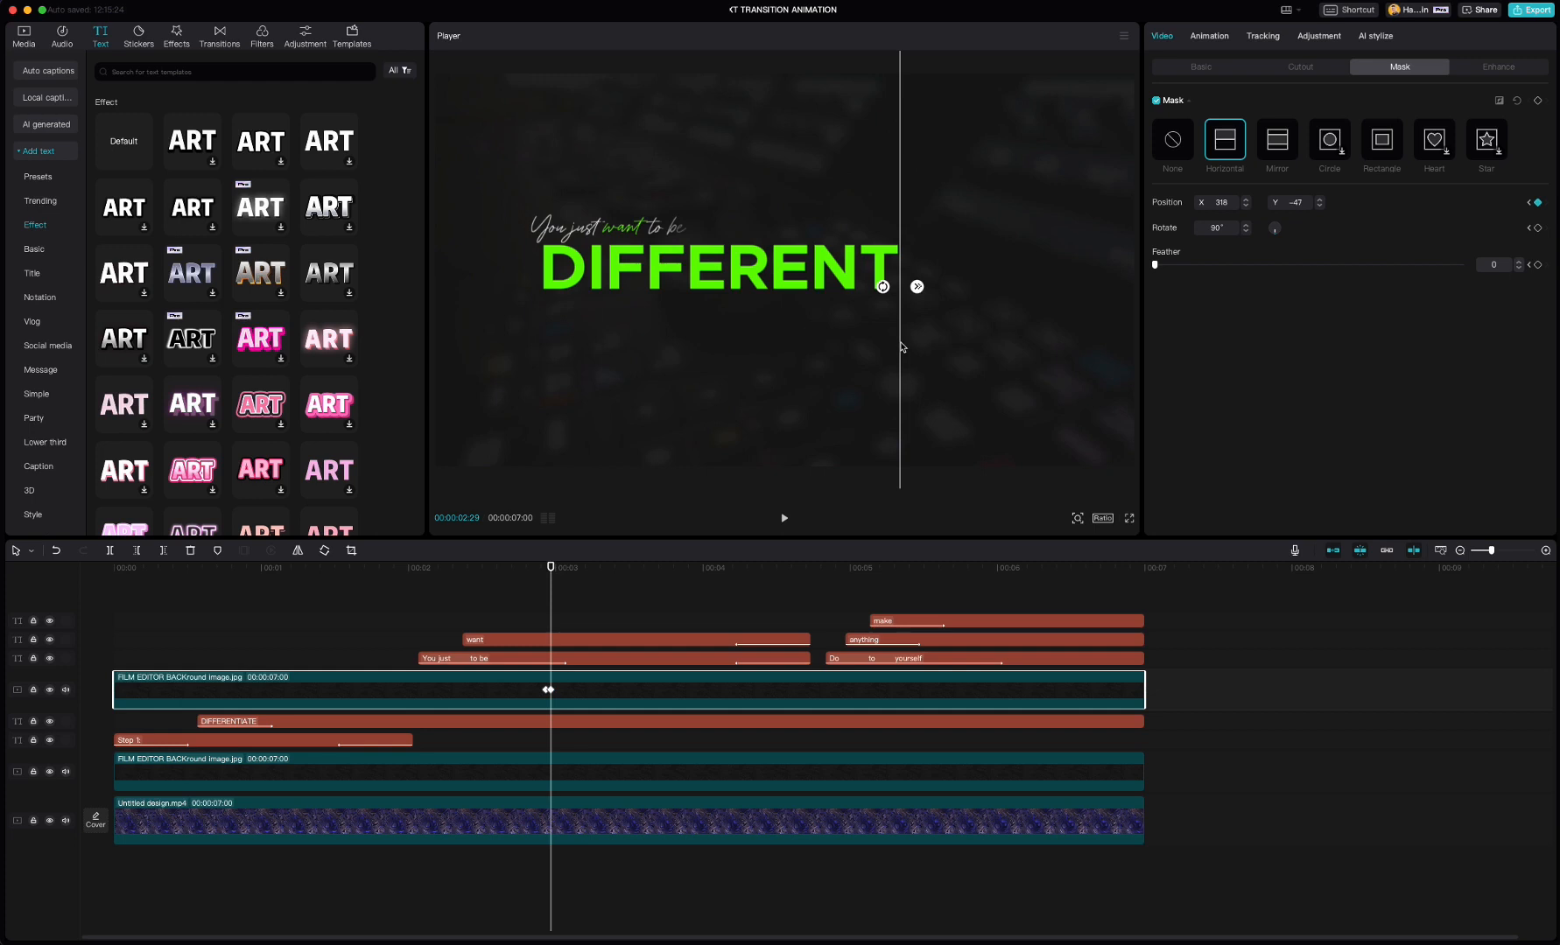
{"action": "key", "text": "Right"}
{"action": "left_click_drag", "start_coordinate": [902, 347], "coordinate": [967, 357]}
{"action": "key", "text": "Right"}
{"action": "key", "text": "Right"}
{"action": "key", "text": "Right"}
{"action": "key", "text": "Right"}
{"action": "key", "text": "Right"}
{"action": "key", "text": "Right"}
{"action": "key", "text": "Right"}
{"action": "key", "text": "Right"}
{"action": "key", "text": "Right"}
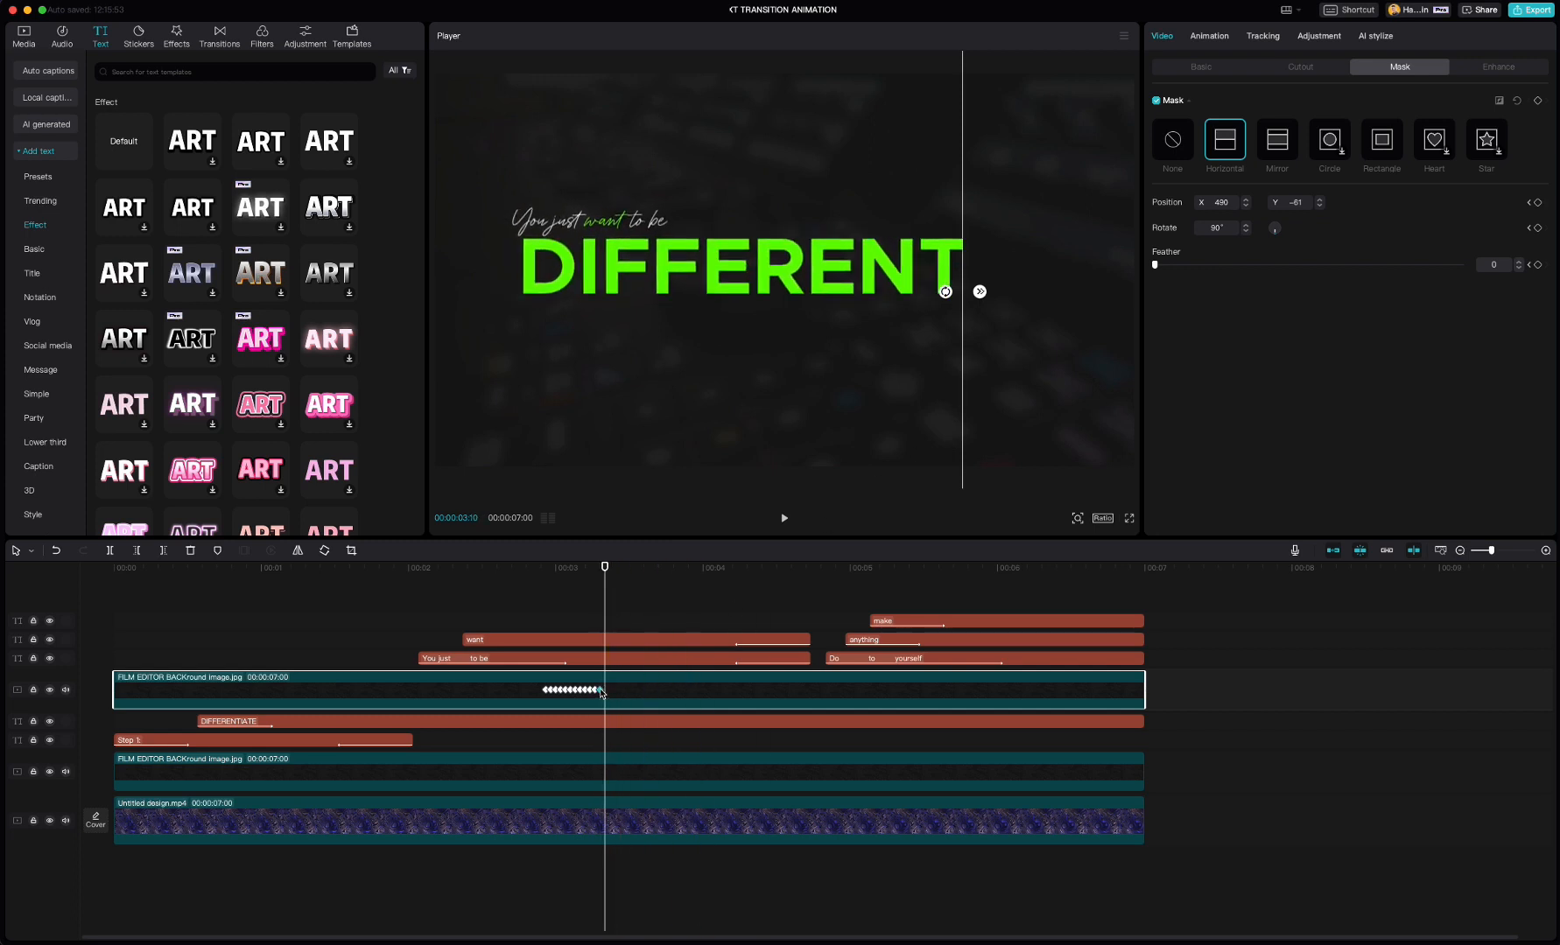
{"action": "left_click_drag", "start_coordinate": [963, 347], "coordinate": [1048, 366]}
{"action": "key", "text": "Right"}
{"action": "key", "text": "Right"}
{"action": "key", "text": "Right"}
{"action": "key", "text": "Right"}
{"action": "key", "text": "Right"}
{"action": "key", "text": "Right"}
{"action": "key", "text": "Right"}
{"action": "key", "text": "Right"}
{"action": "key", "text": "Right"}
{"action": "key", "text": "Right"}
{"action": "key", "text": "Right"}
{"action": "key", "text": "Right"}
{"action": "key", "text": "Right"}
{"action": "key", "text": "Right"}
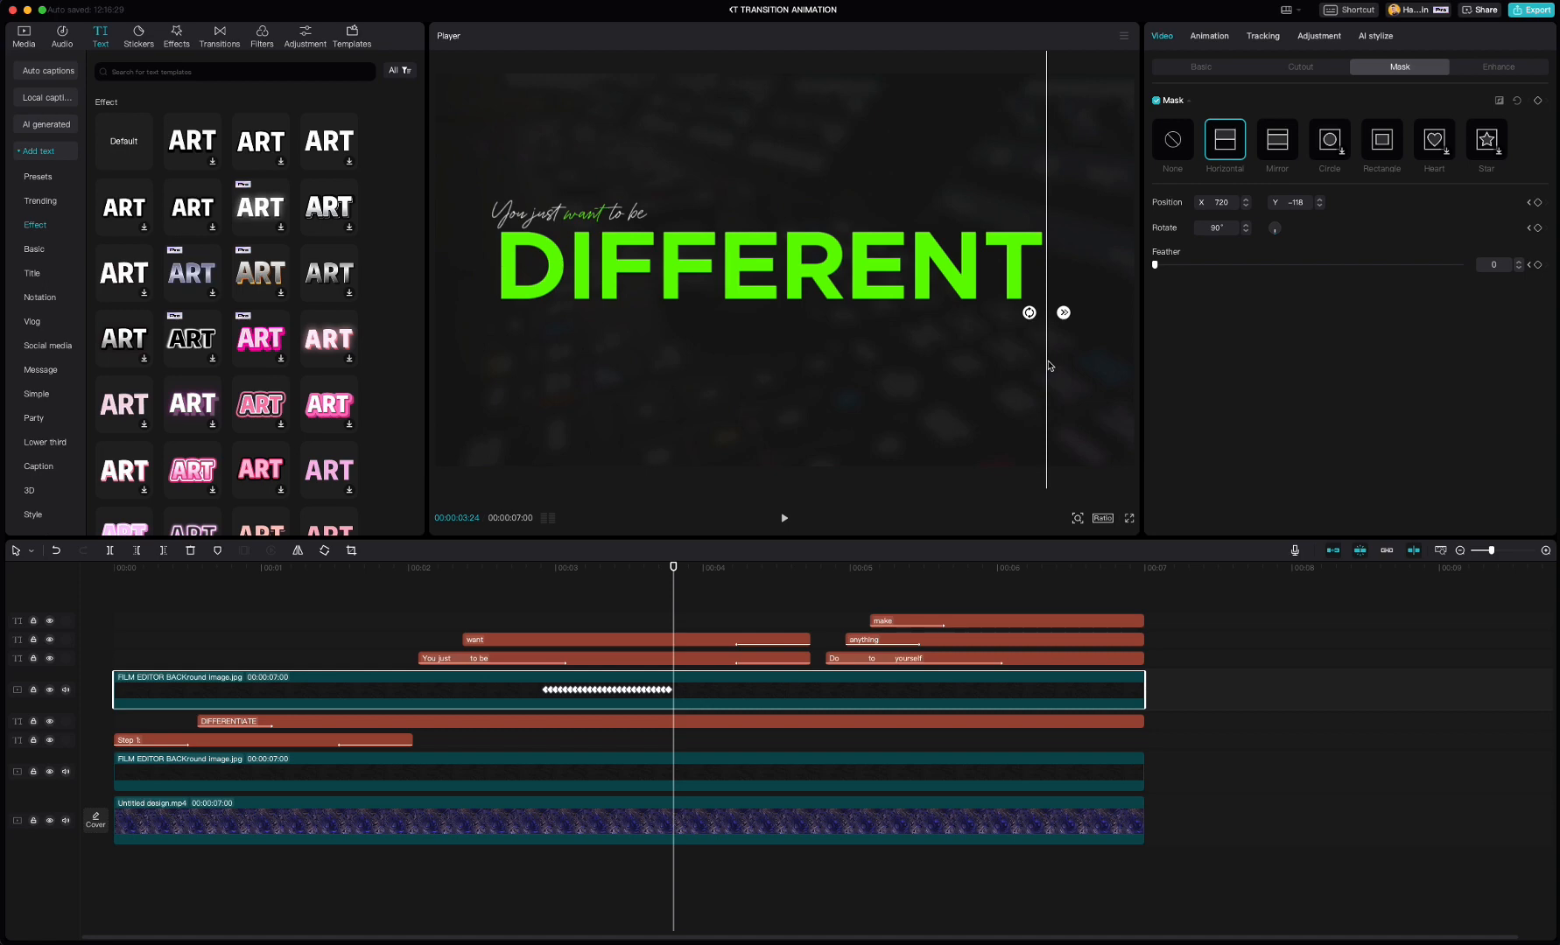
Trim the masked background copy to start at 00:00:02:27, keyframe its mask there at about X 287, Y -49, and preview the result.
{"action": "left_click", "coordinate": [428, 690]}
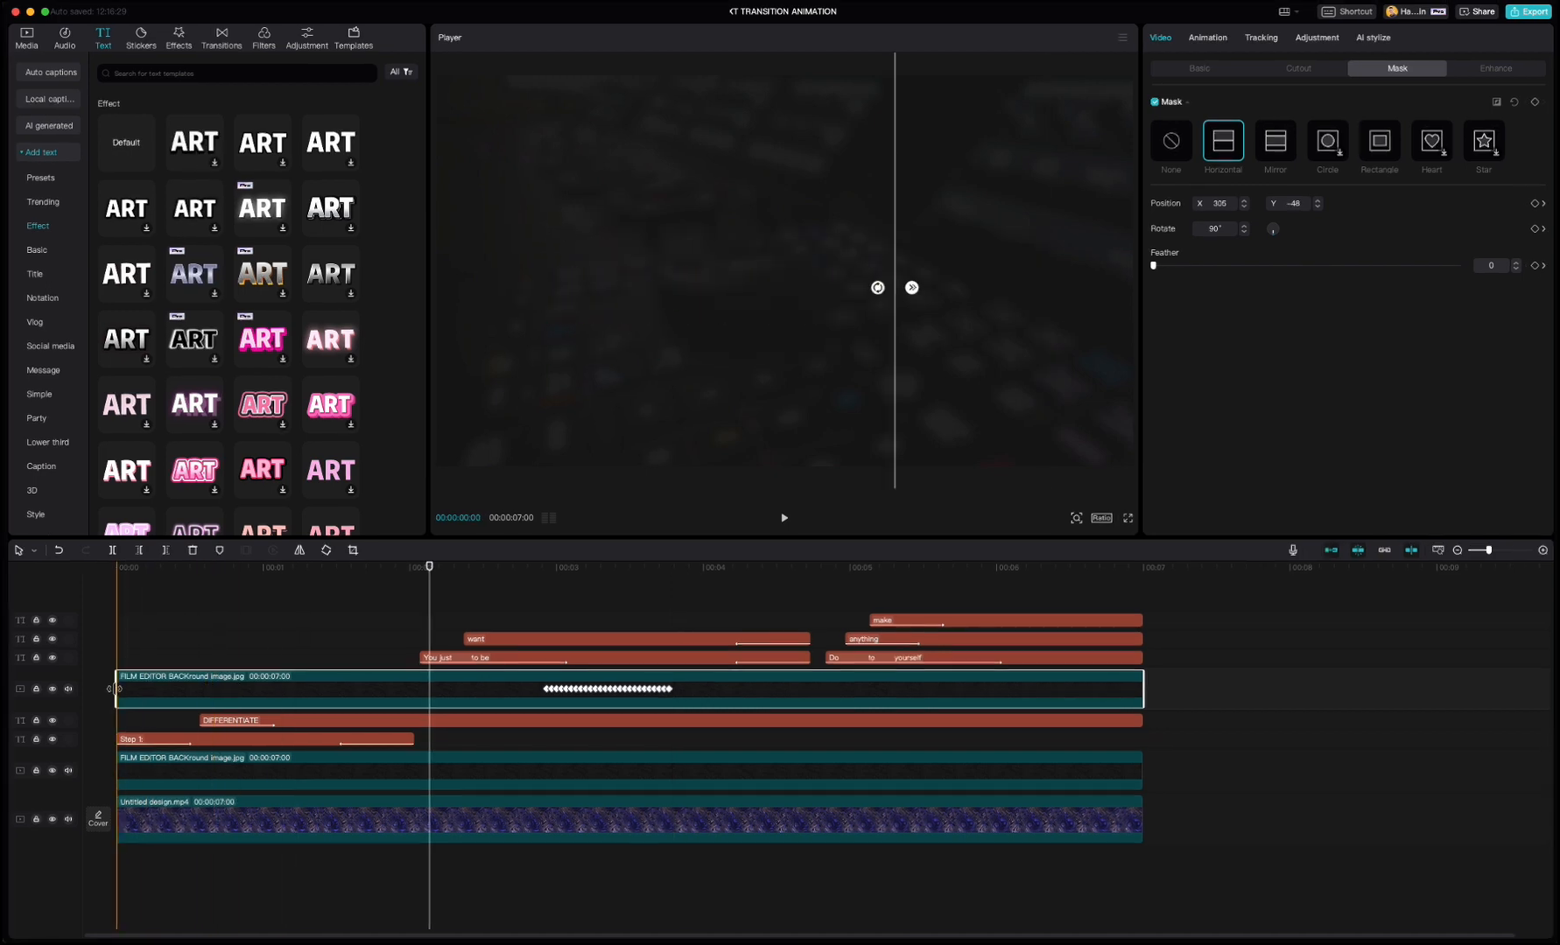
{"action": "left_click_drag", "start_coordinate": [116, 688], "coordinate": [540, 709]}
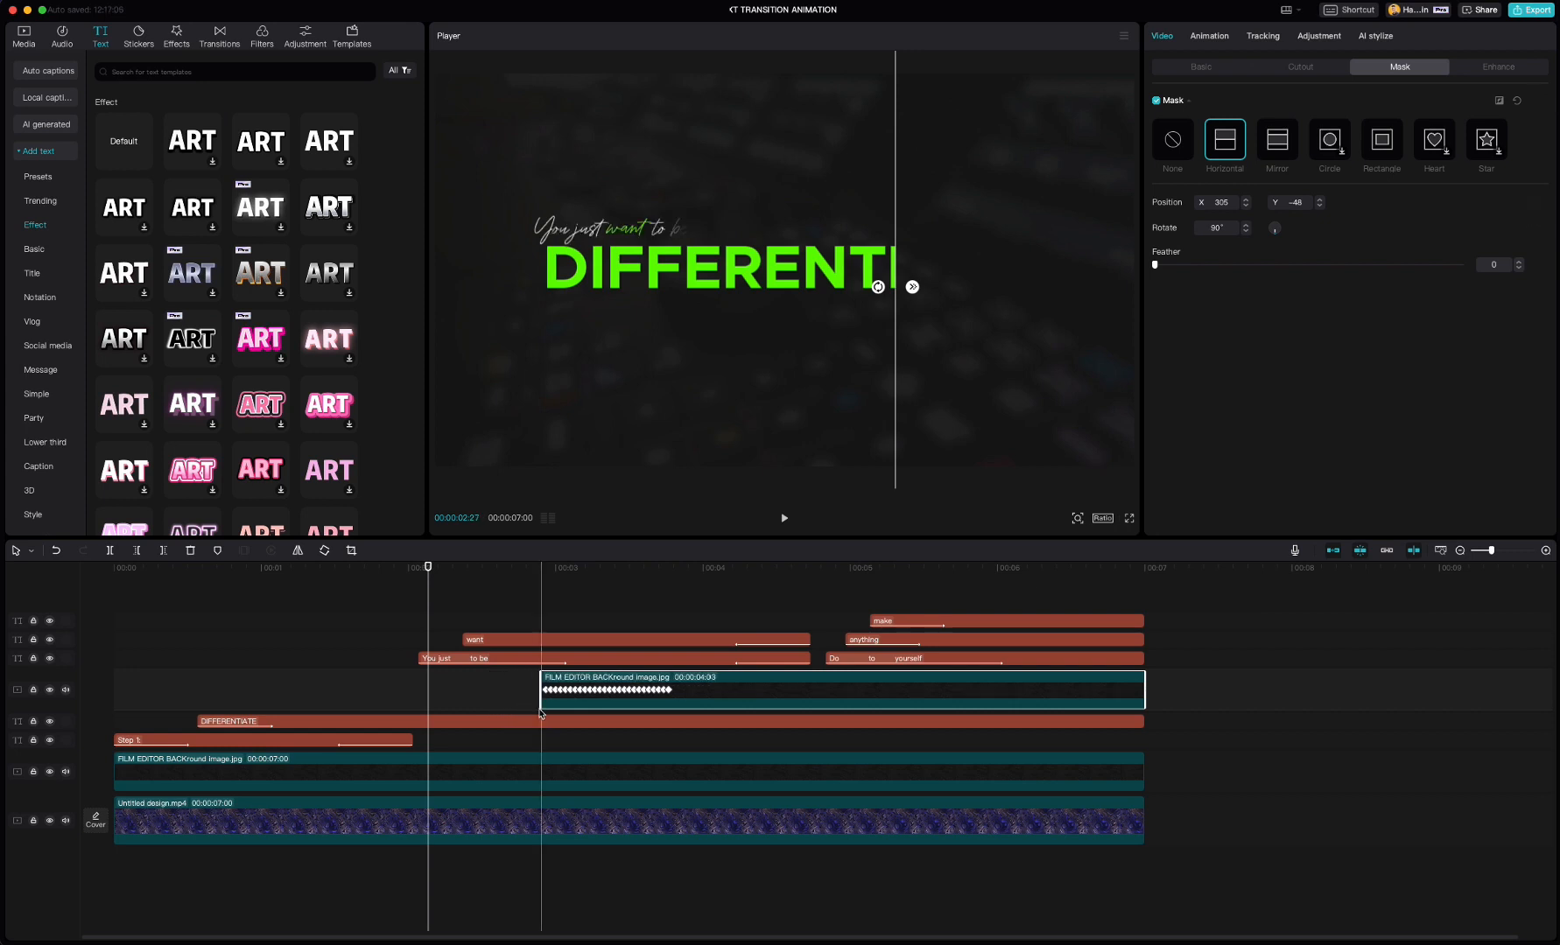
{"action": "scroll", "coordinate": [540, 713], "scroll_direction": "up", "scroll_amount": 5}
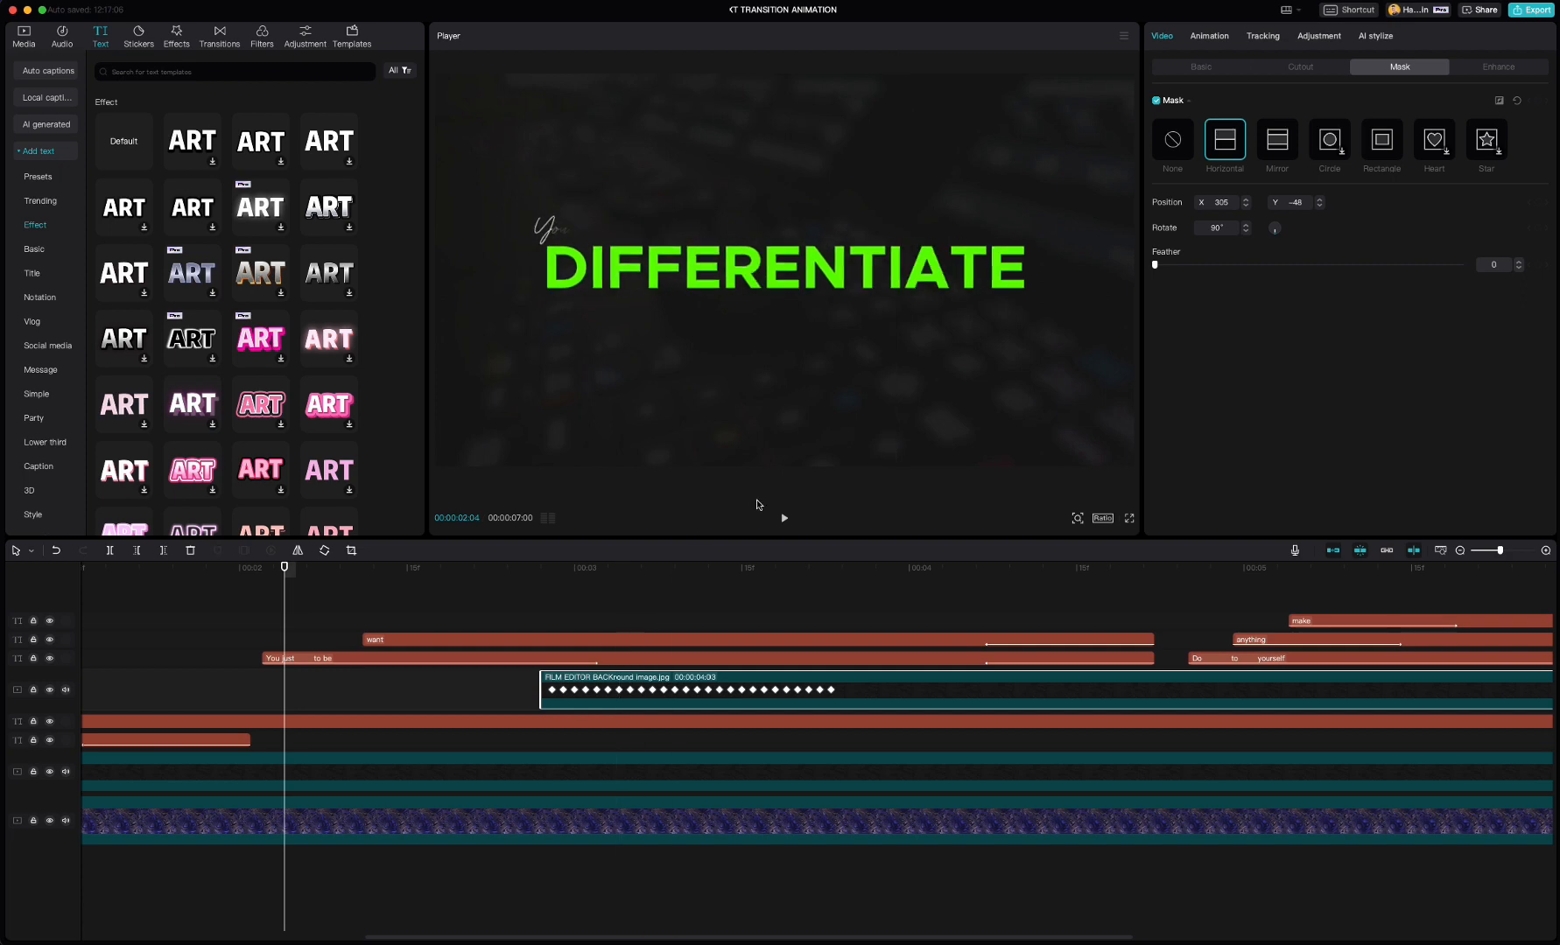
{"action": "left_click", "coordinate": [542, 612]}
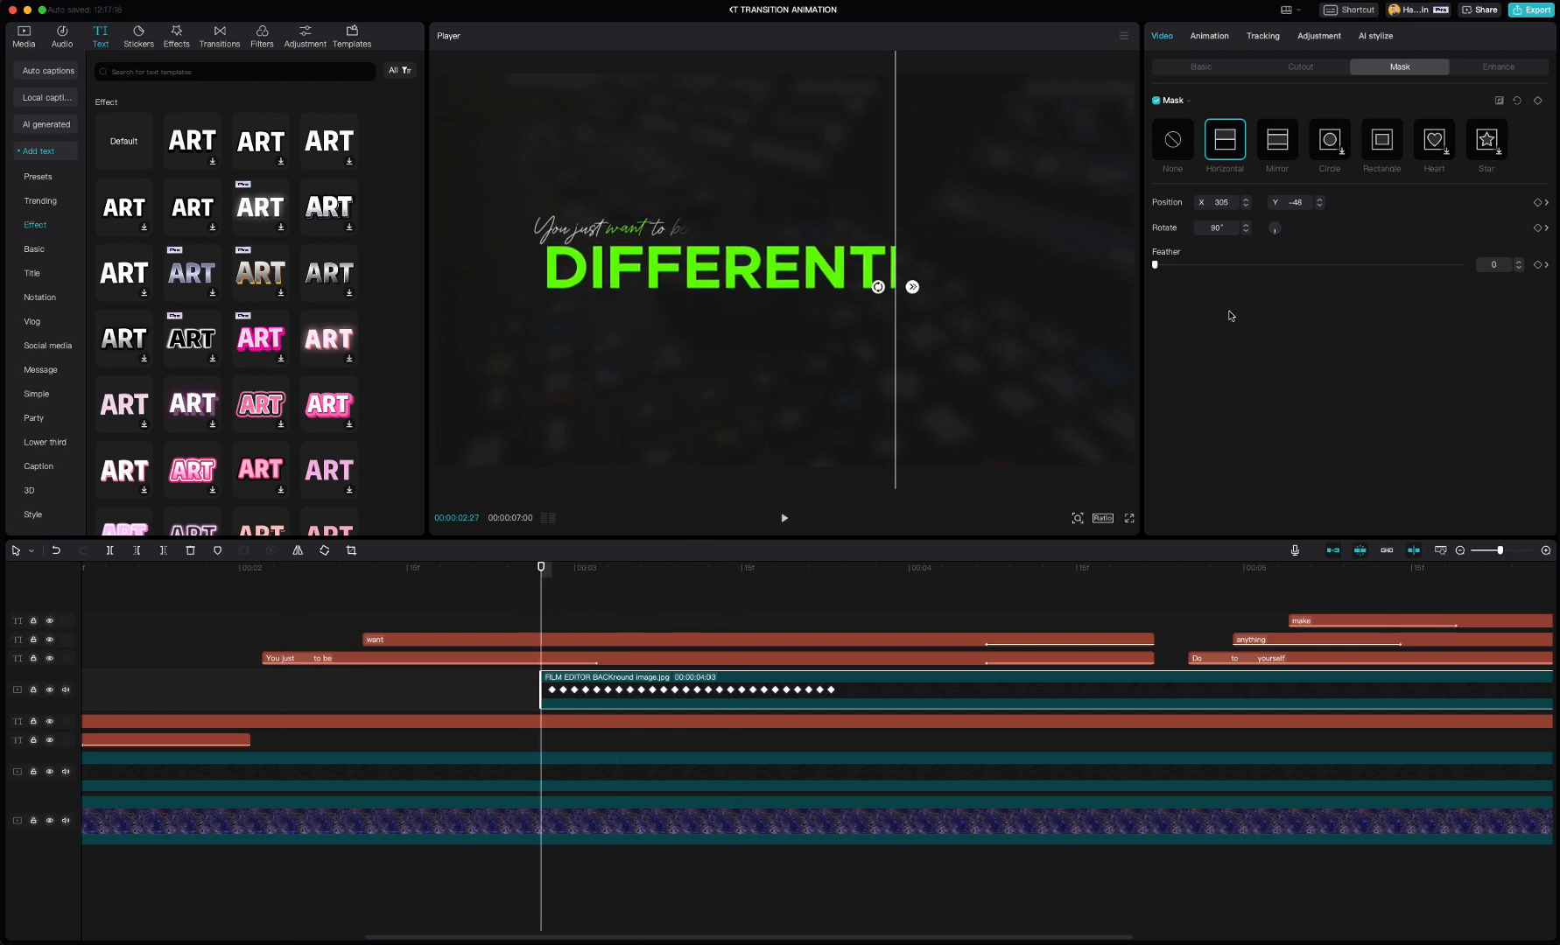
{"action": "left_click_drag", "start_coordinate": [896, 301], "coordinate": [890, 300]}
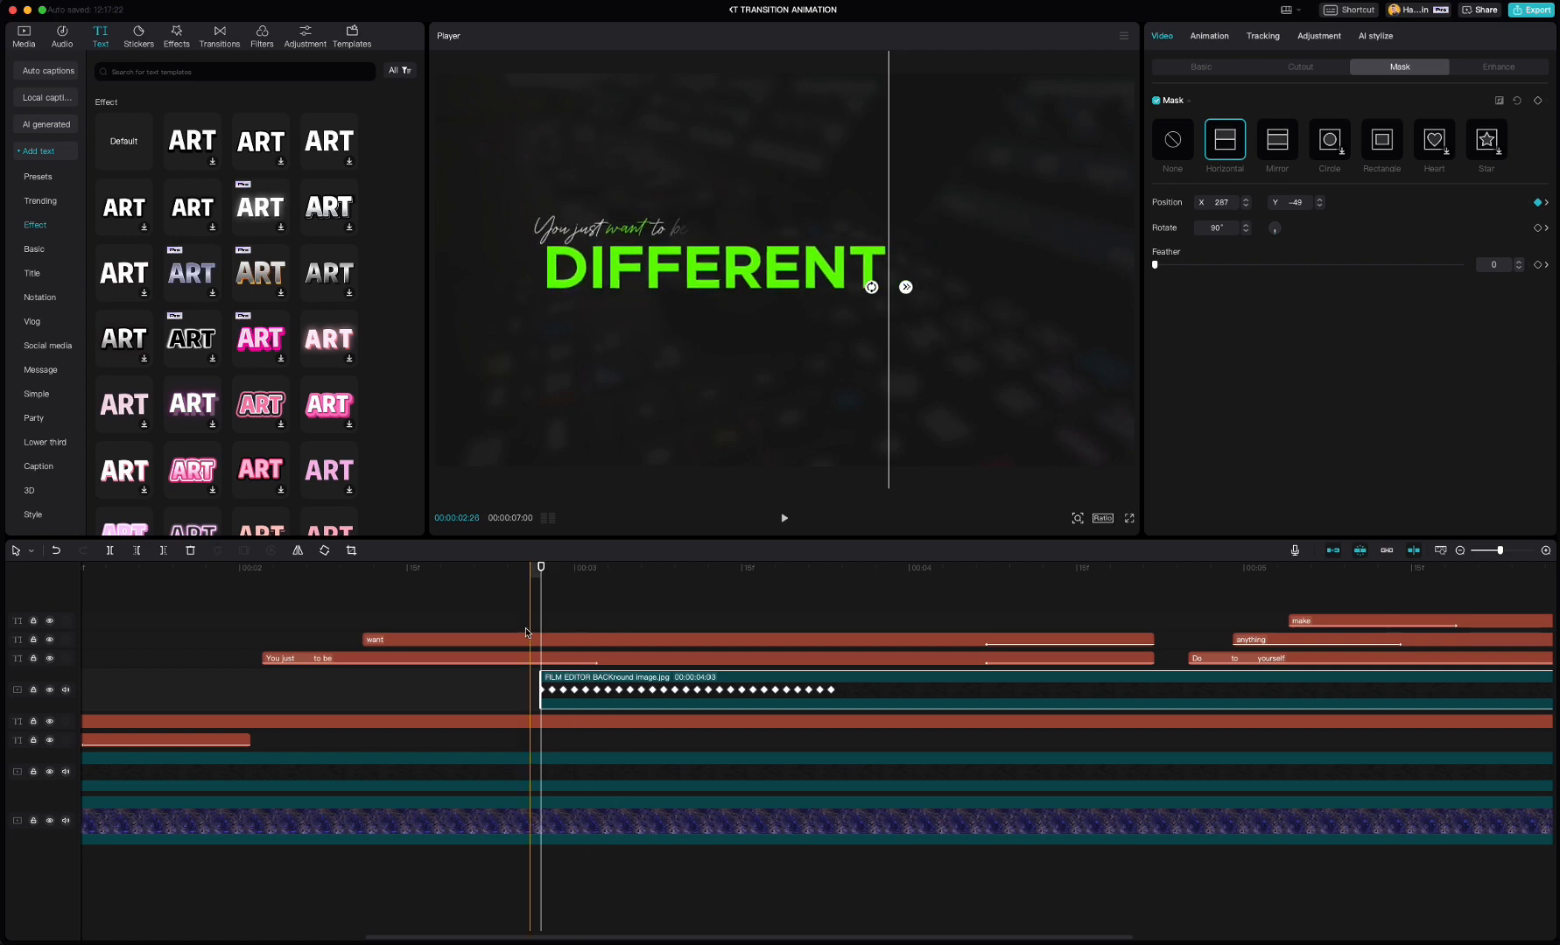
{"action": "left_click", "coordinate": [340, 590]}
{"action": "key", "text": "space"}
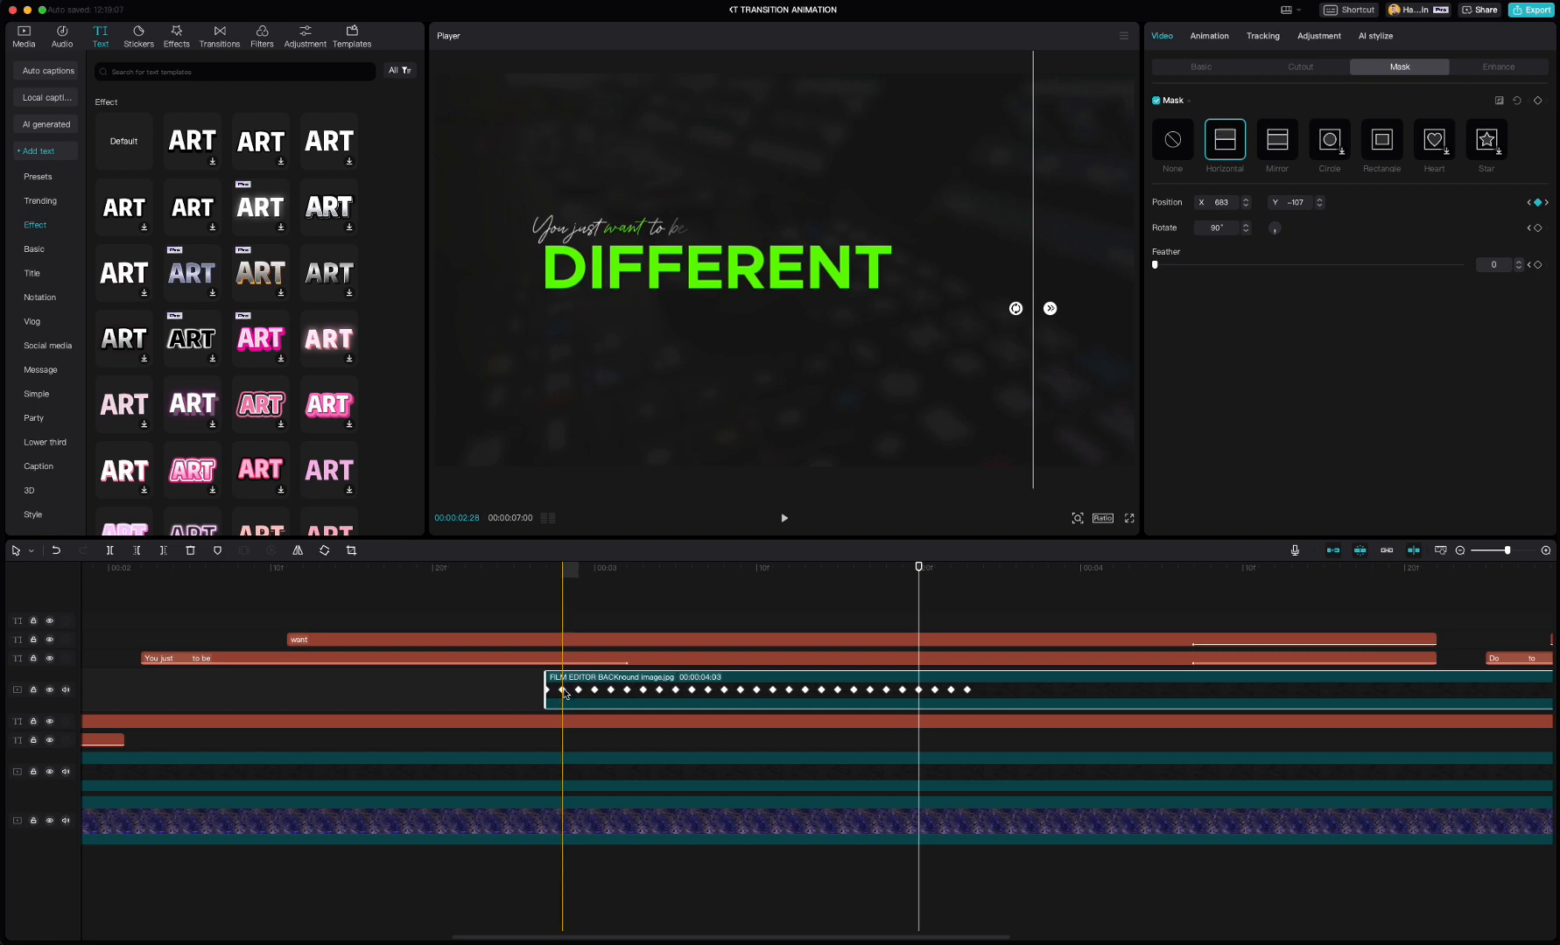
Lower the masked background copy's opacity to about 9% at 00:00:02:28 and 15% at 00:00:02:29.
{"action": "left_click", "coordinate": [563, 692]}
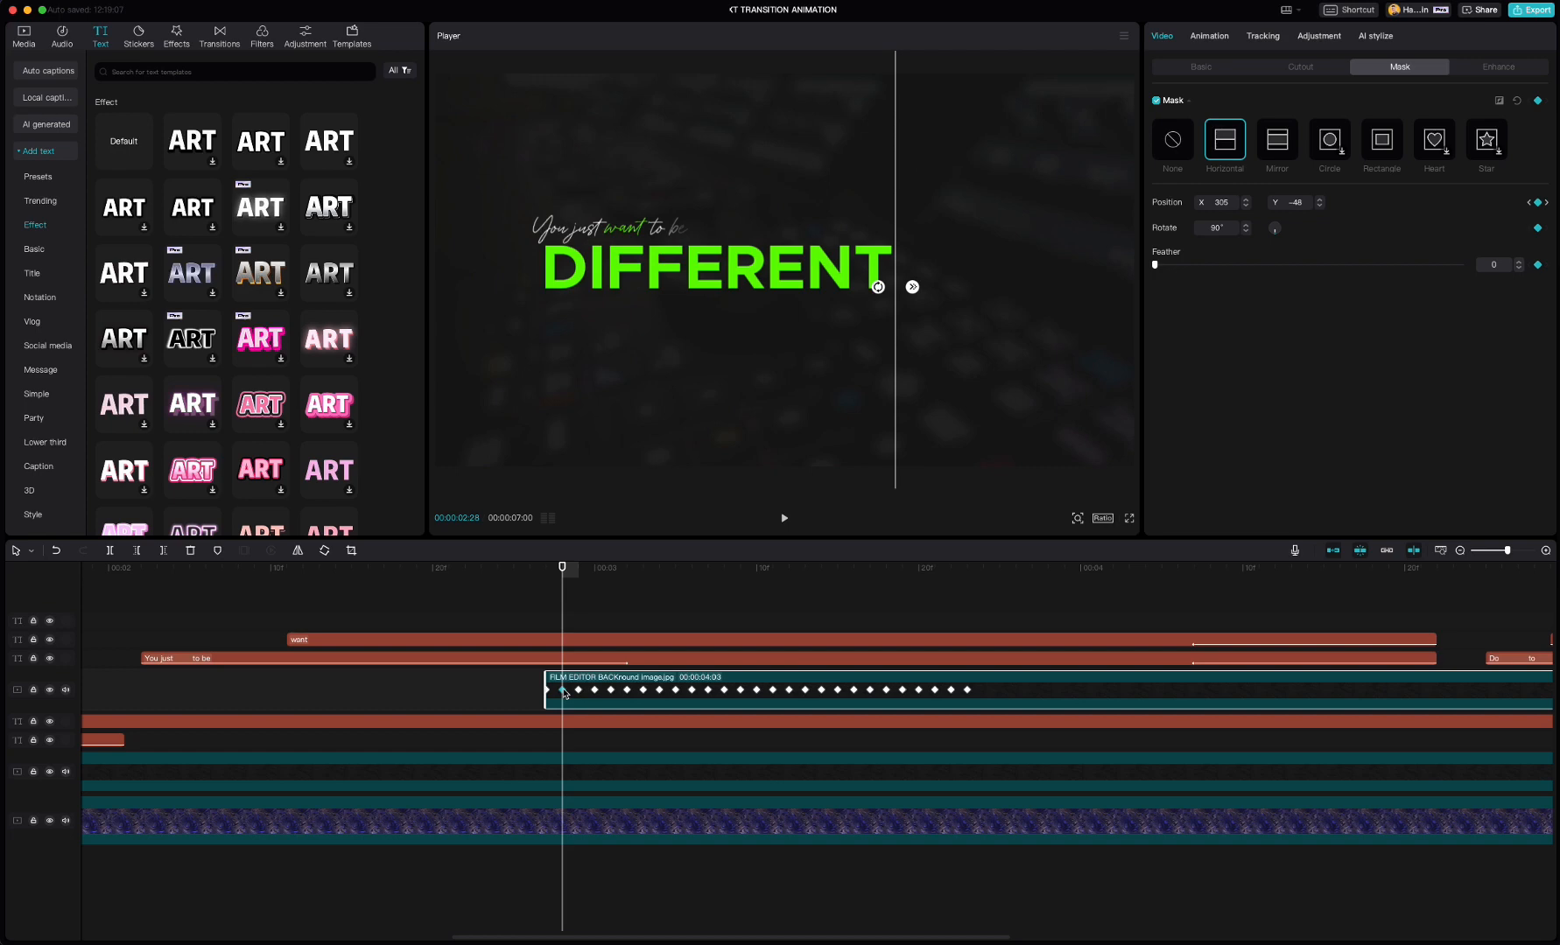
{"action": "left_click", "coordinate": [1211, 70]}
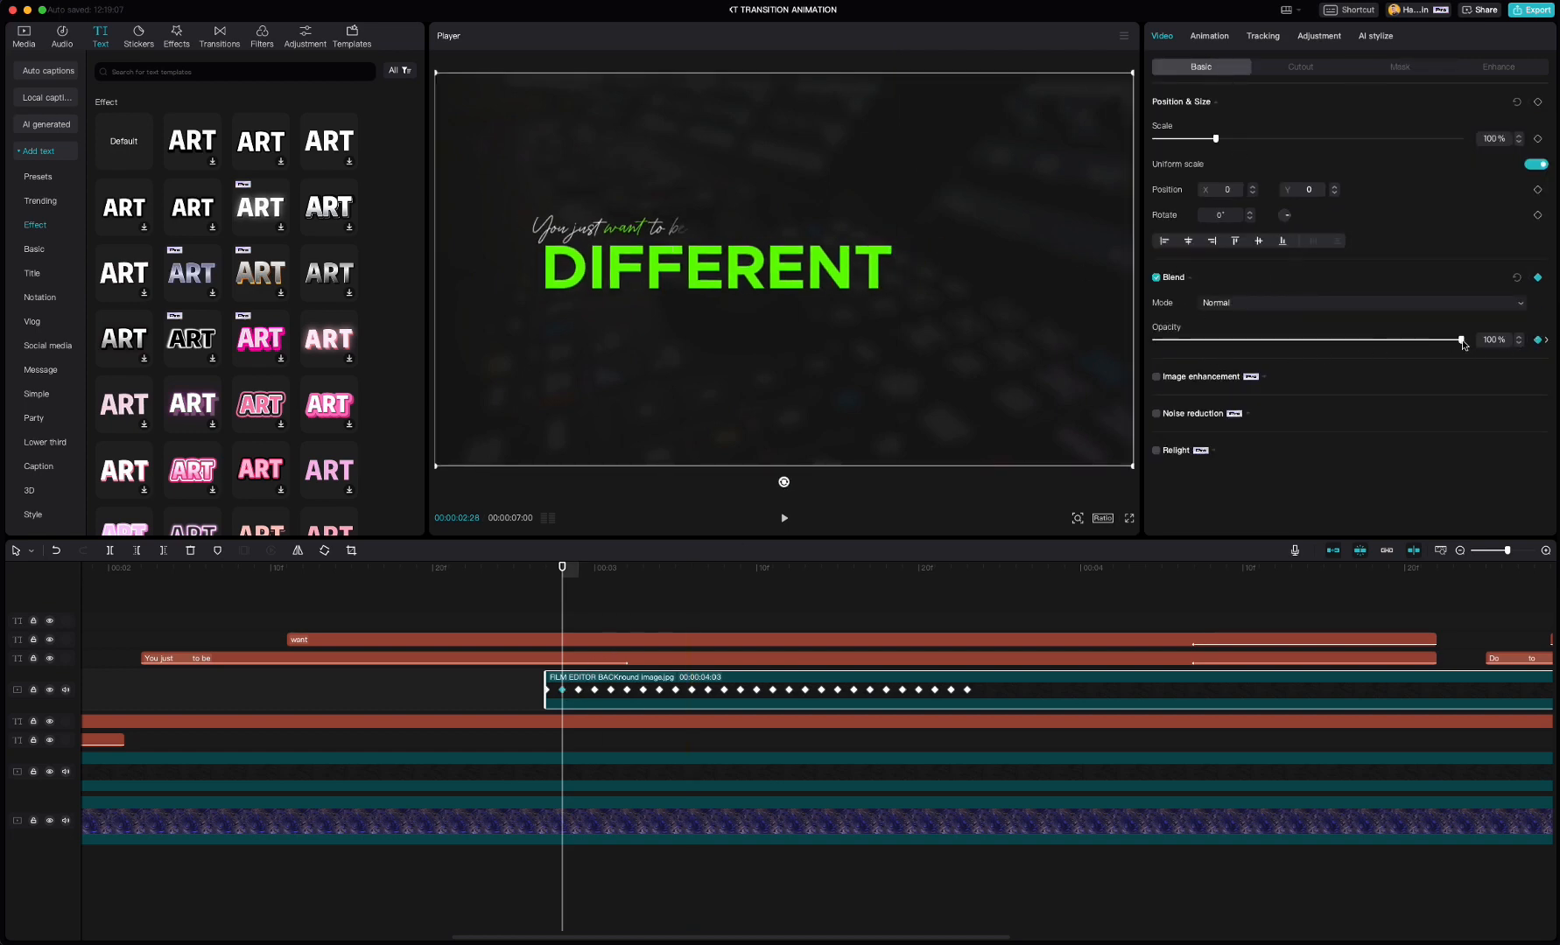
{"action": "left_click_drag", "start_coordinate": [1460, 341], "coordinate": [1186, 347]}
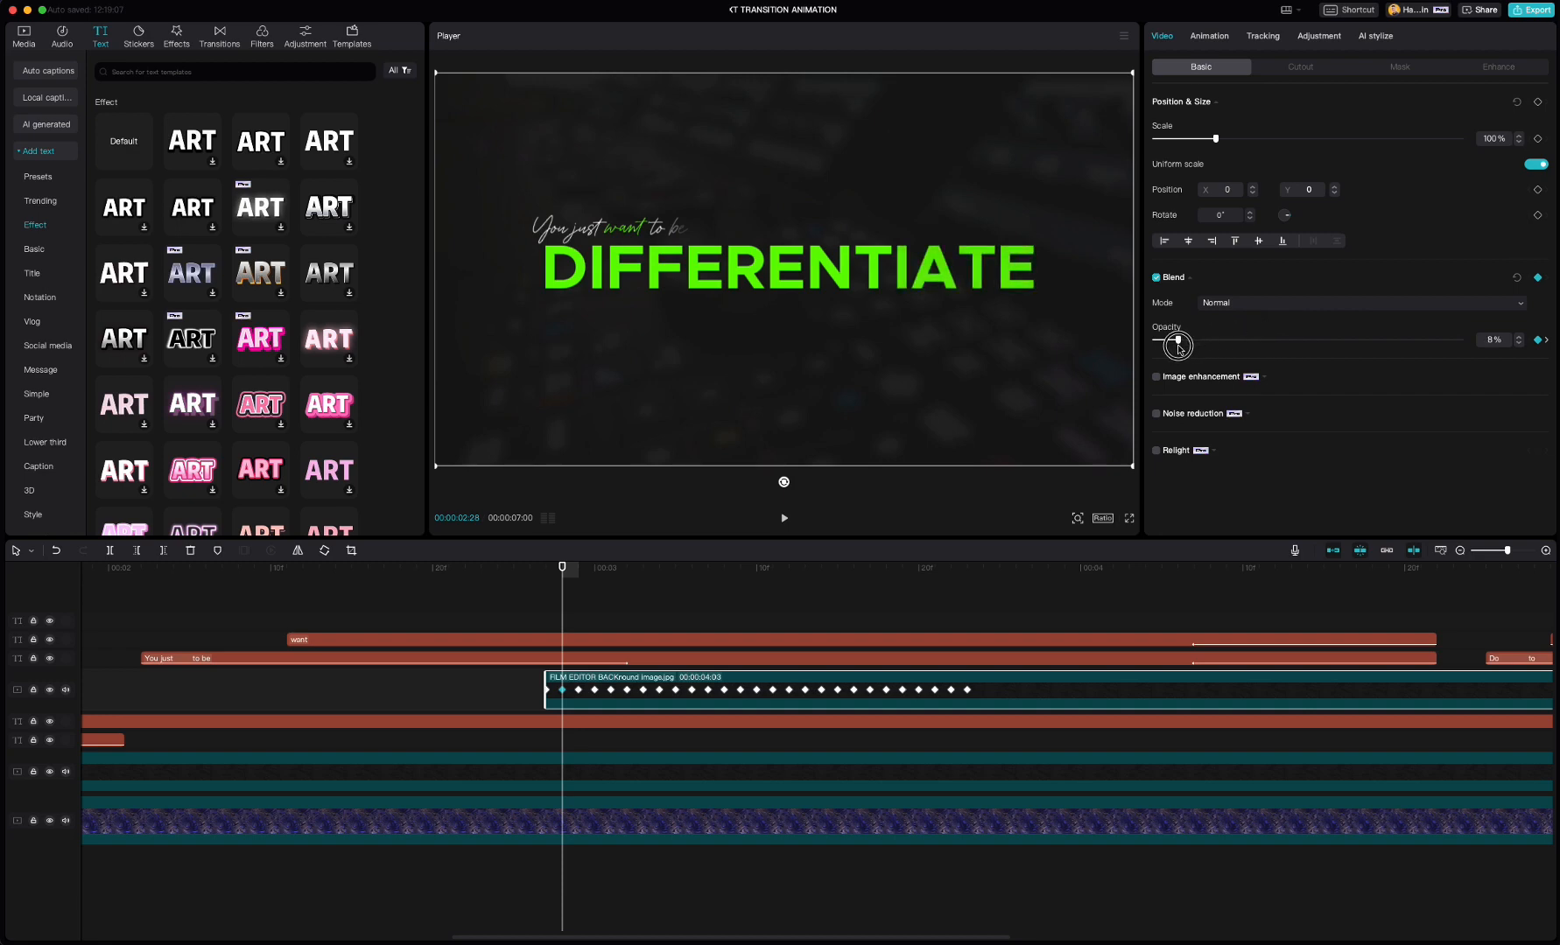
{"action": "left_click", "coordinate": [579, 690]}
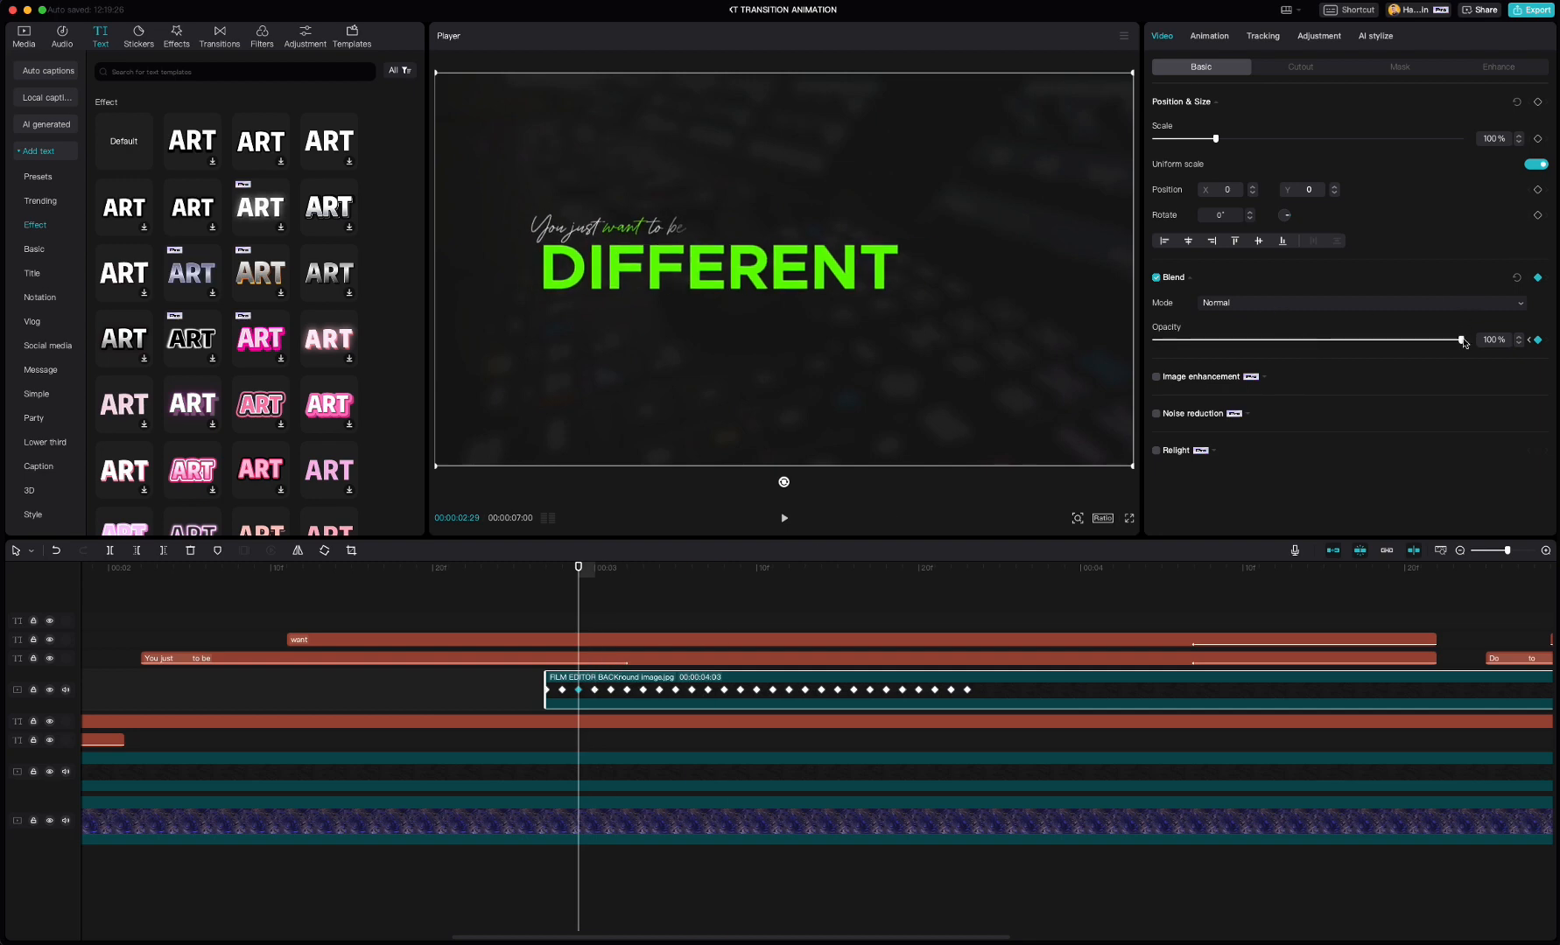
{"action": "left_click_drag", "start_coordinate": [1462, 341], "coordinate": [1203, 375]}
Keyframe the background copy's opacity upward frame by frame, with 20% at 00:00:03:00 and 30% at 00:00:03:02.
{"action": "left_click", "coordinate": [595, 691]}
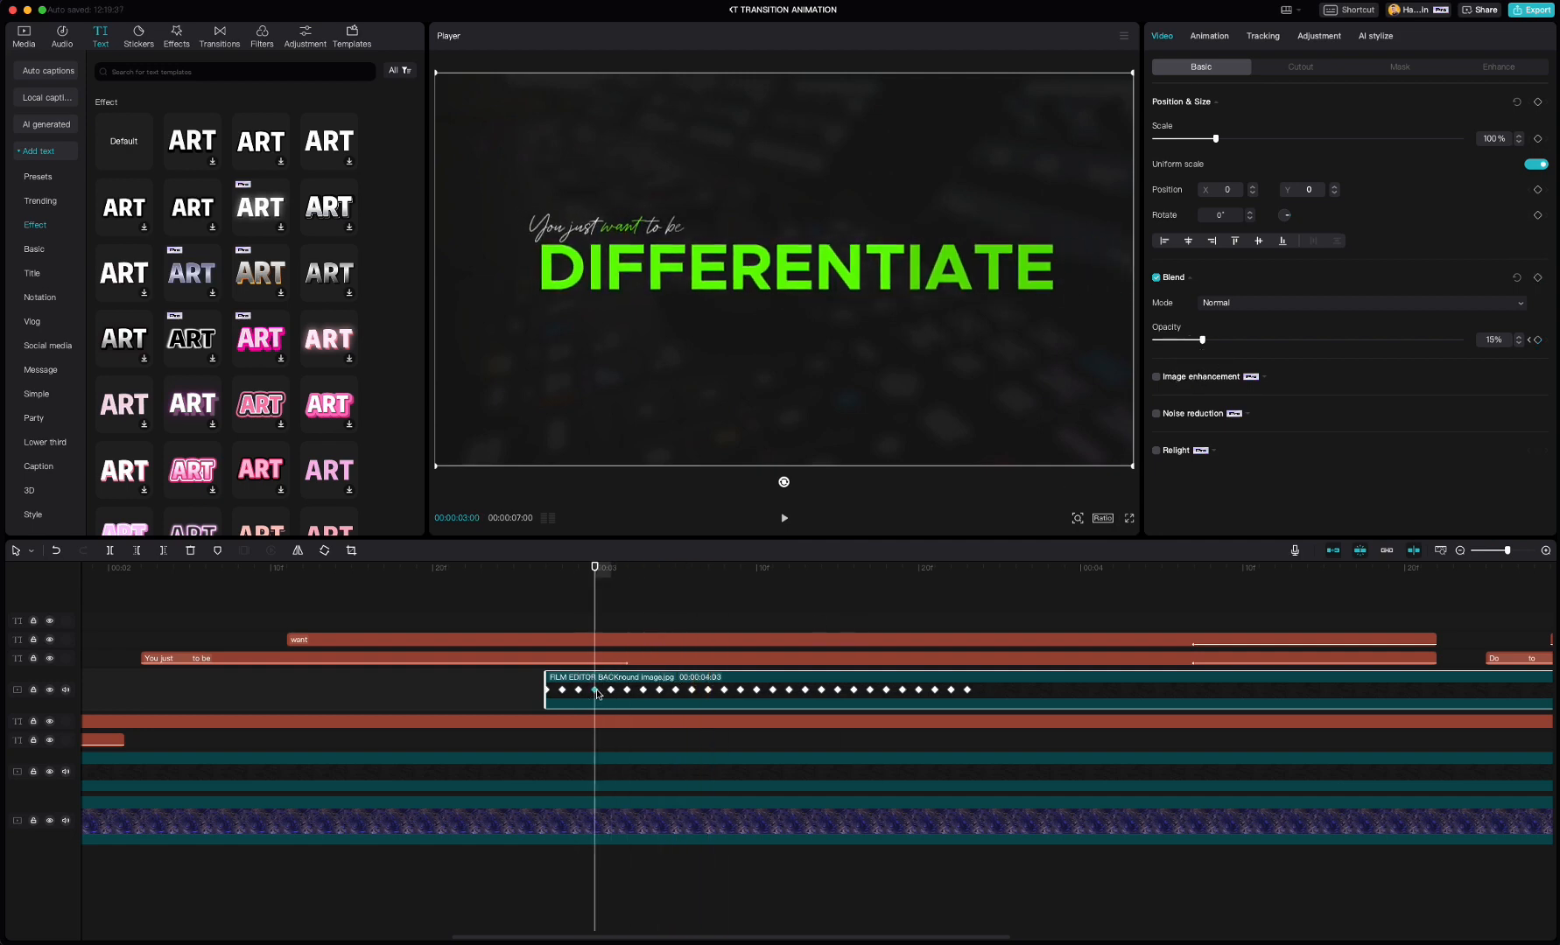
{"action": "left_click", "coordinate": [1519, 338]}
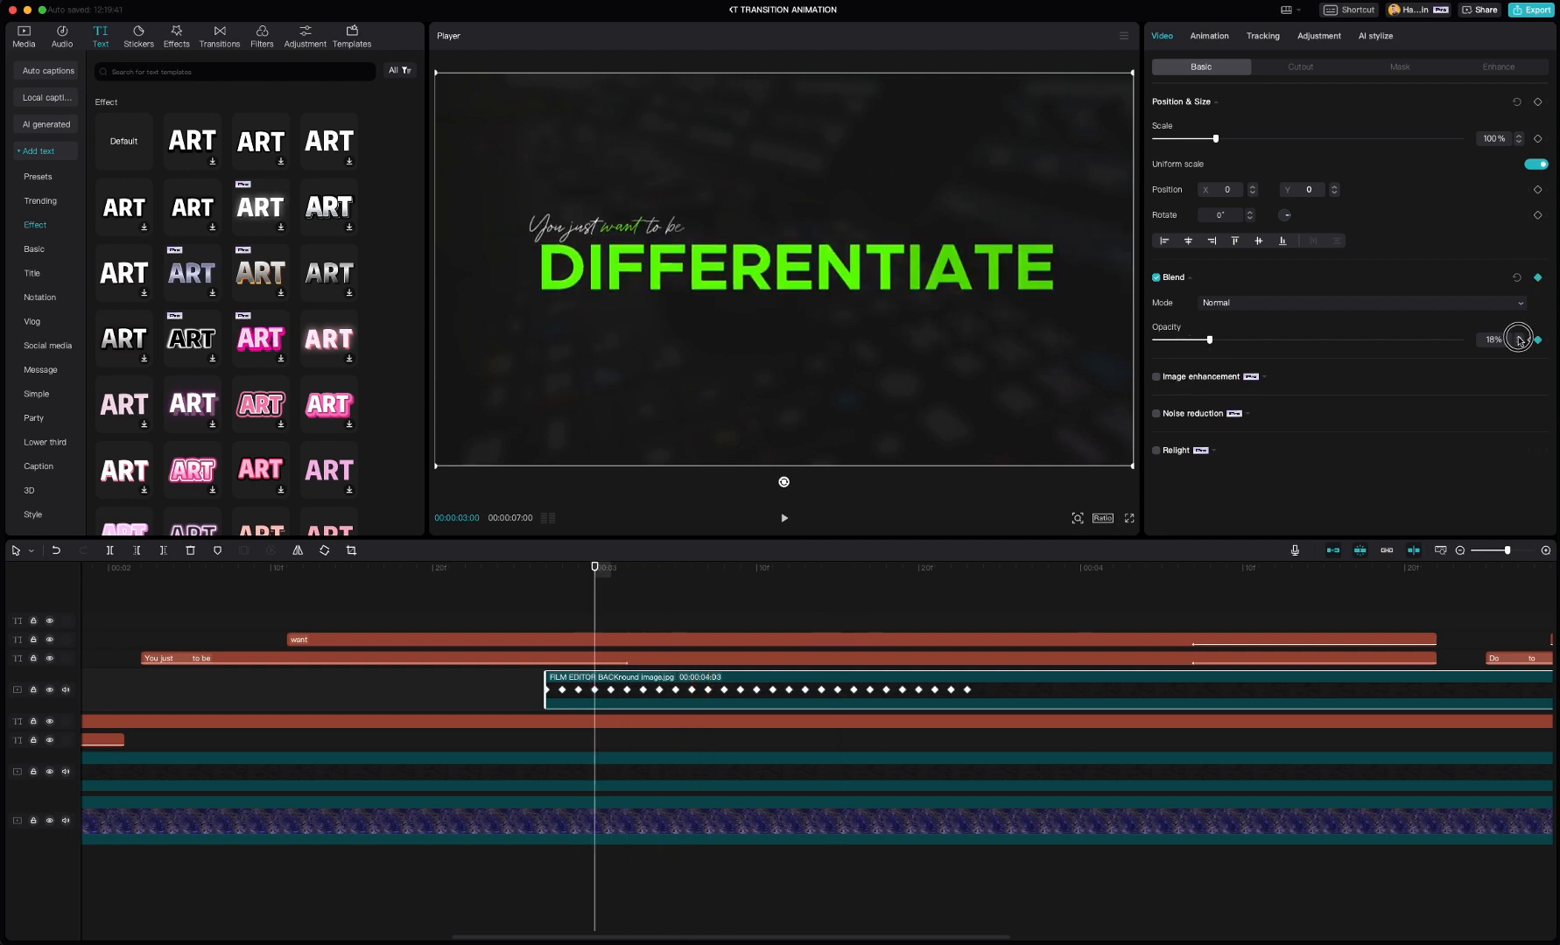
{"action": "left_click", "coordinate": [612, 691]}
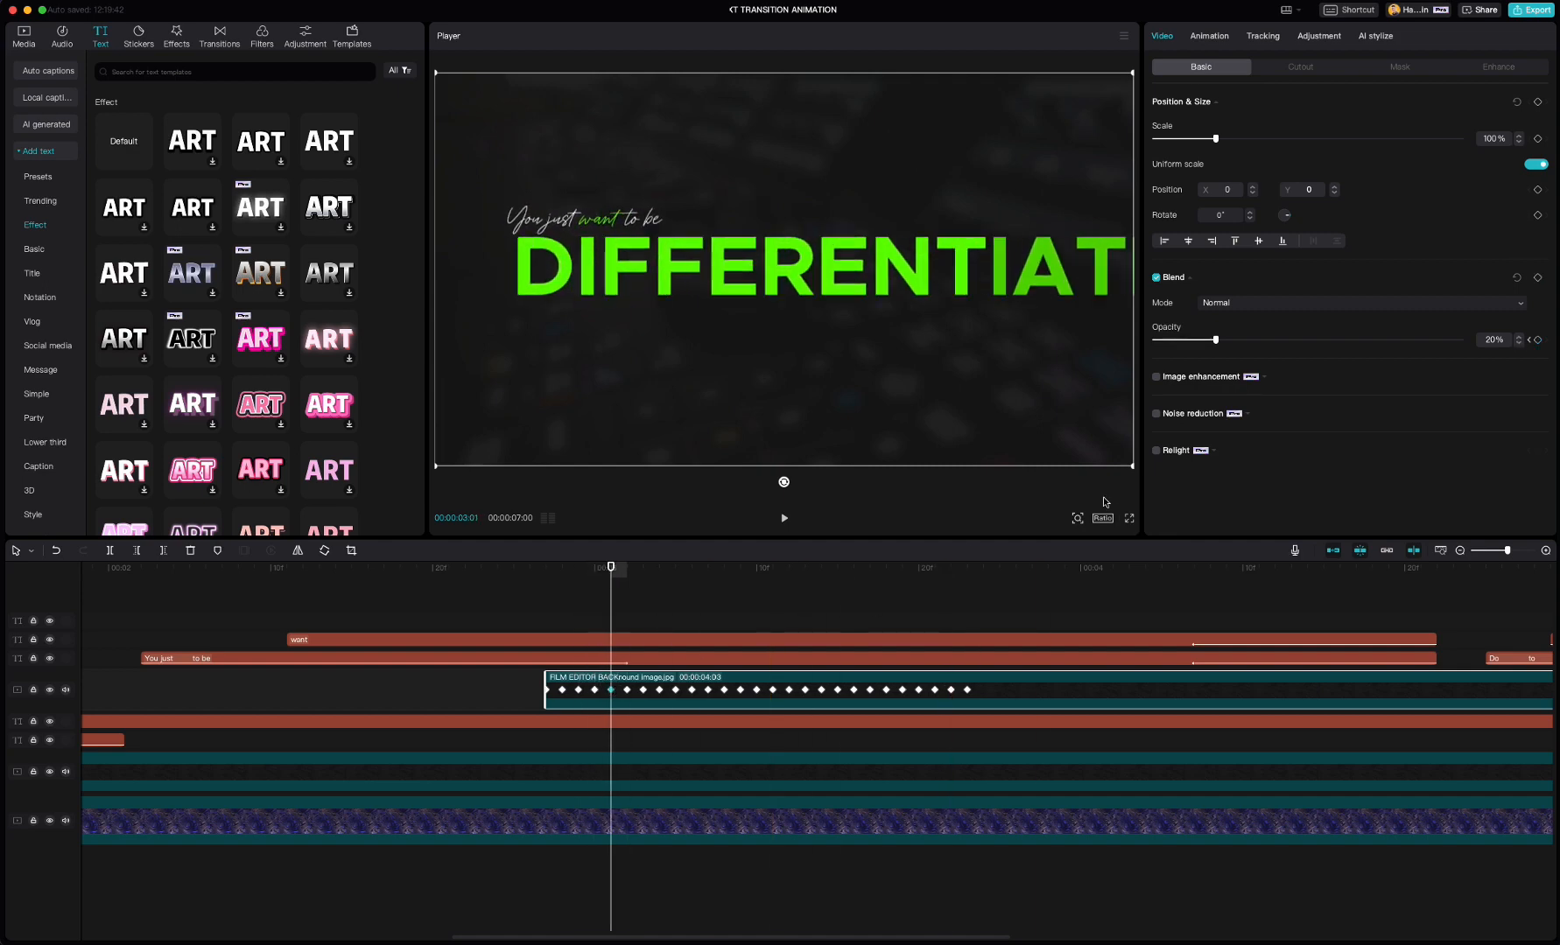
{"action": "left_click", "coordinate": [1519, 338]}
{"action": "left_click", "coordinate": [1519, 338]}
{"action": "left_click", "coordinate": [628, 691]}
{"action": "left_click", "coordinate": [1519, 337]}
{"action": "left_click", "coordinate": [1518, 338]}
Raise the background copy's opacity at each keyframe from 00:00:03:03 on, reaching 55% at 00:00:03:07 and 60% at 00:00:03:08.
{"action": "left_click", "coordinate": [644, 691]}
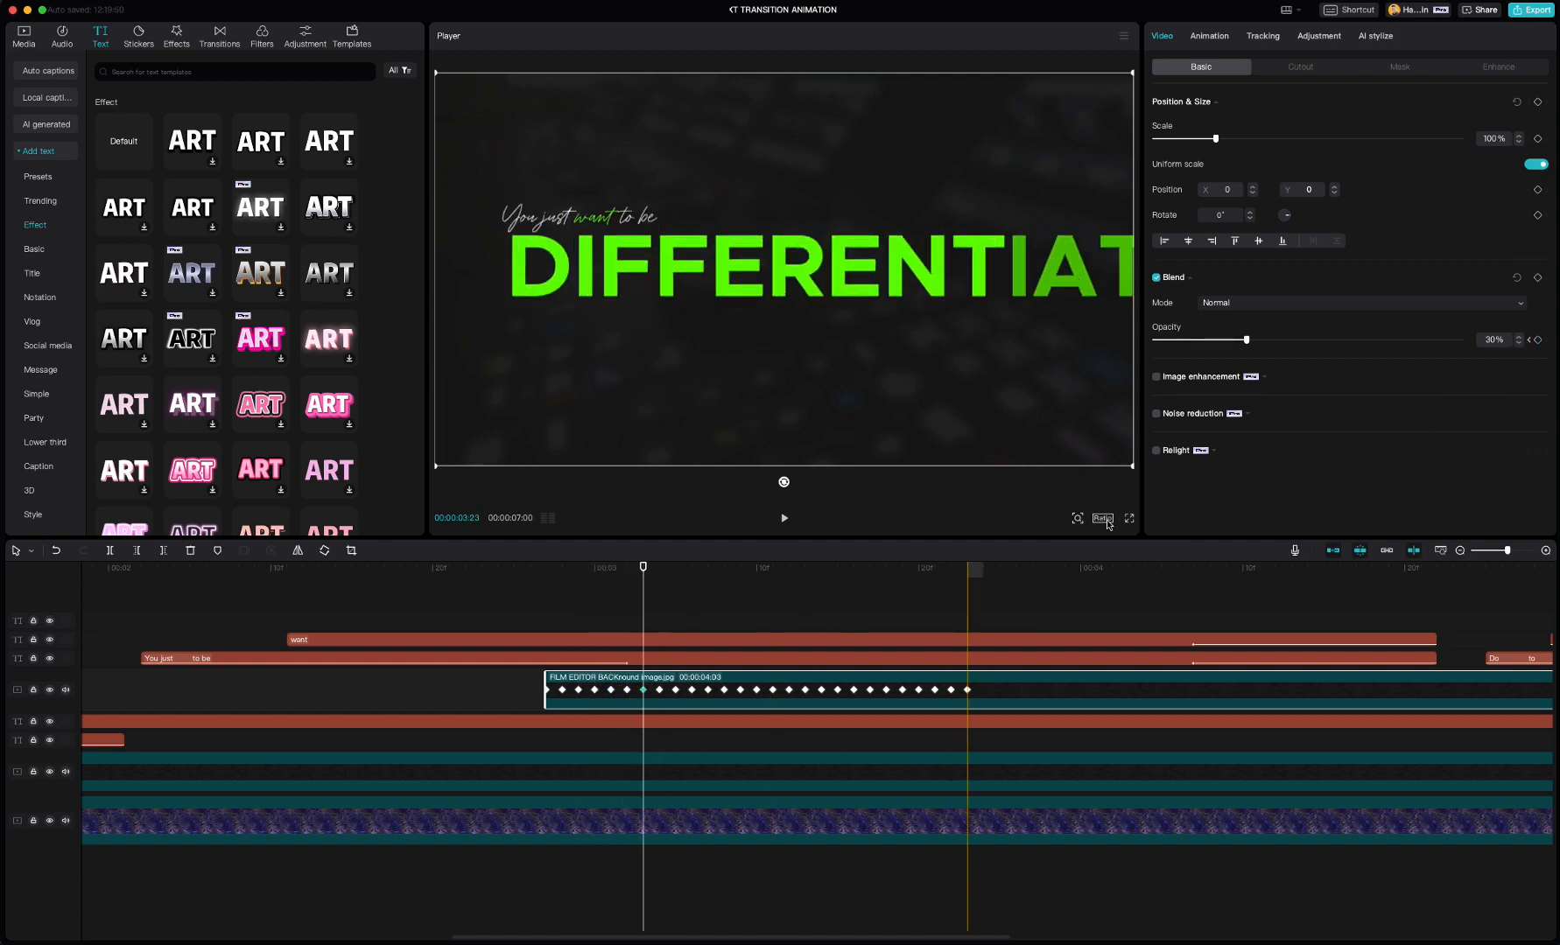
{"action": "left_click", "coordinate": [1519, 338]}
{"action": "left_click", "coordinate": [659, 691]}
{"action": "left_click", "coordinate": [1519, 338]}
{"action": "left_click", "coordinate": [676, 690]}
{"action": "left_click", "coordinate": [1518, 337]}
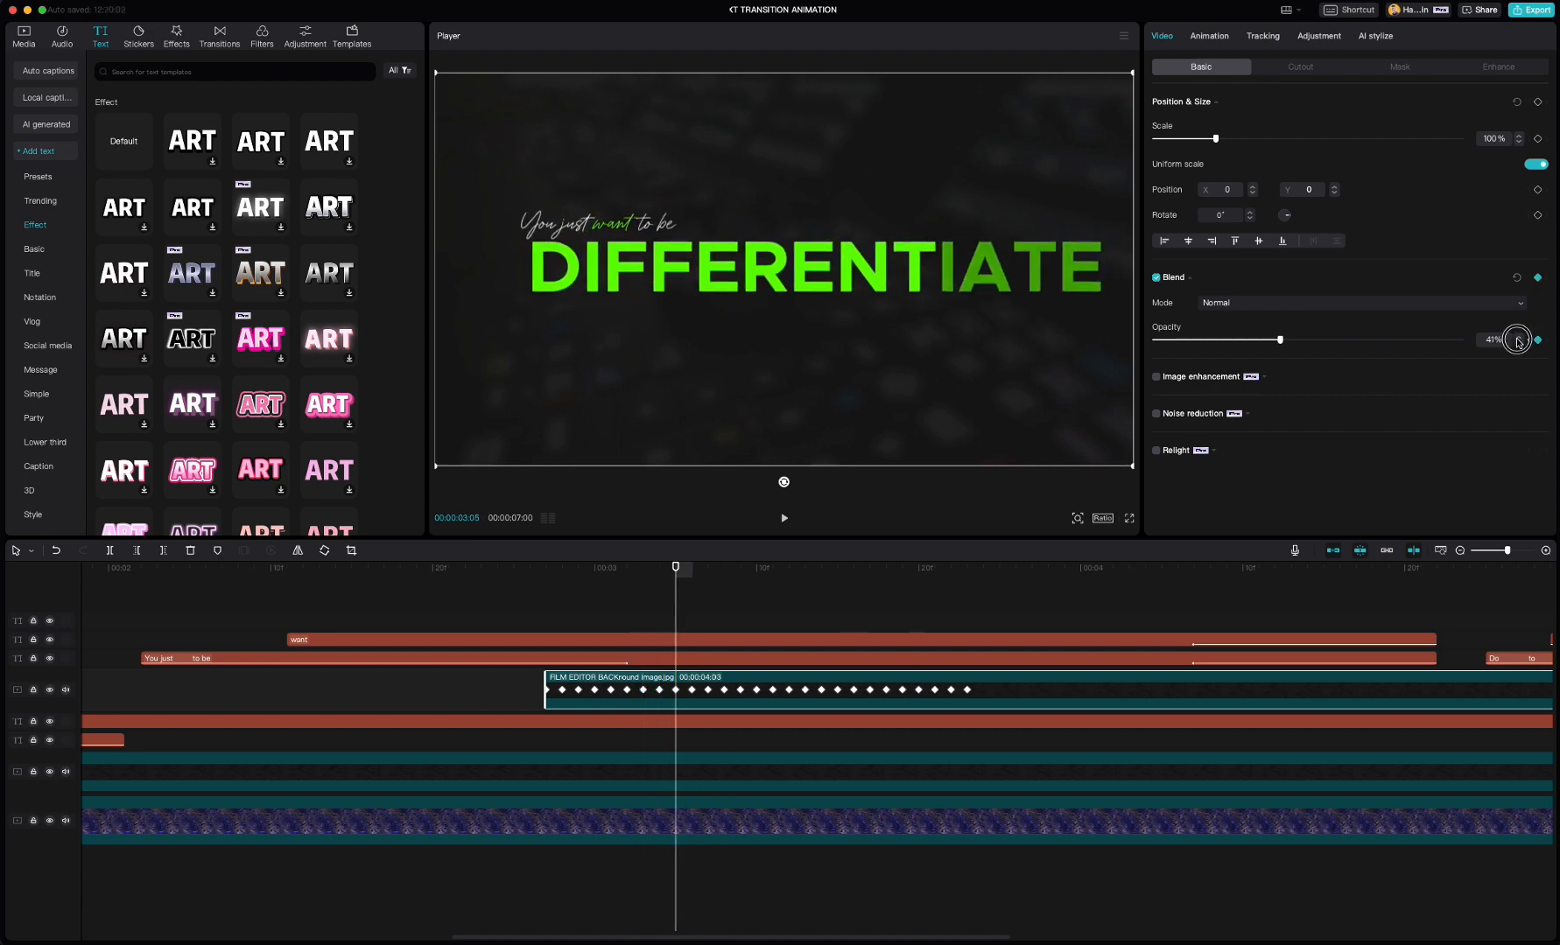
{"action": "key", "text": "Right"}
{"action": "left_click", "coordinate": [1519, 338]}
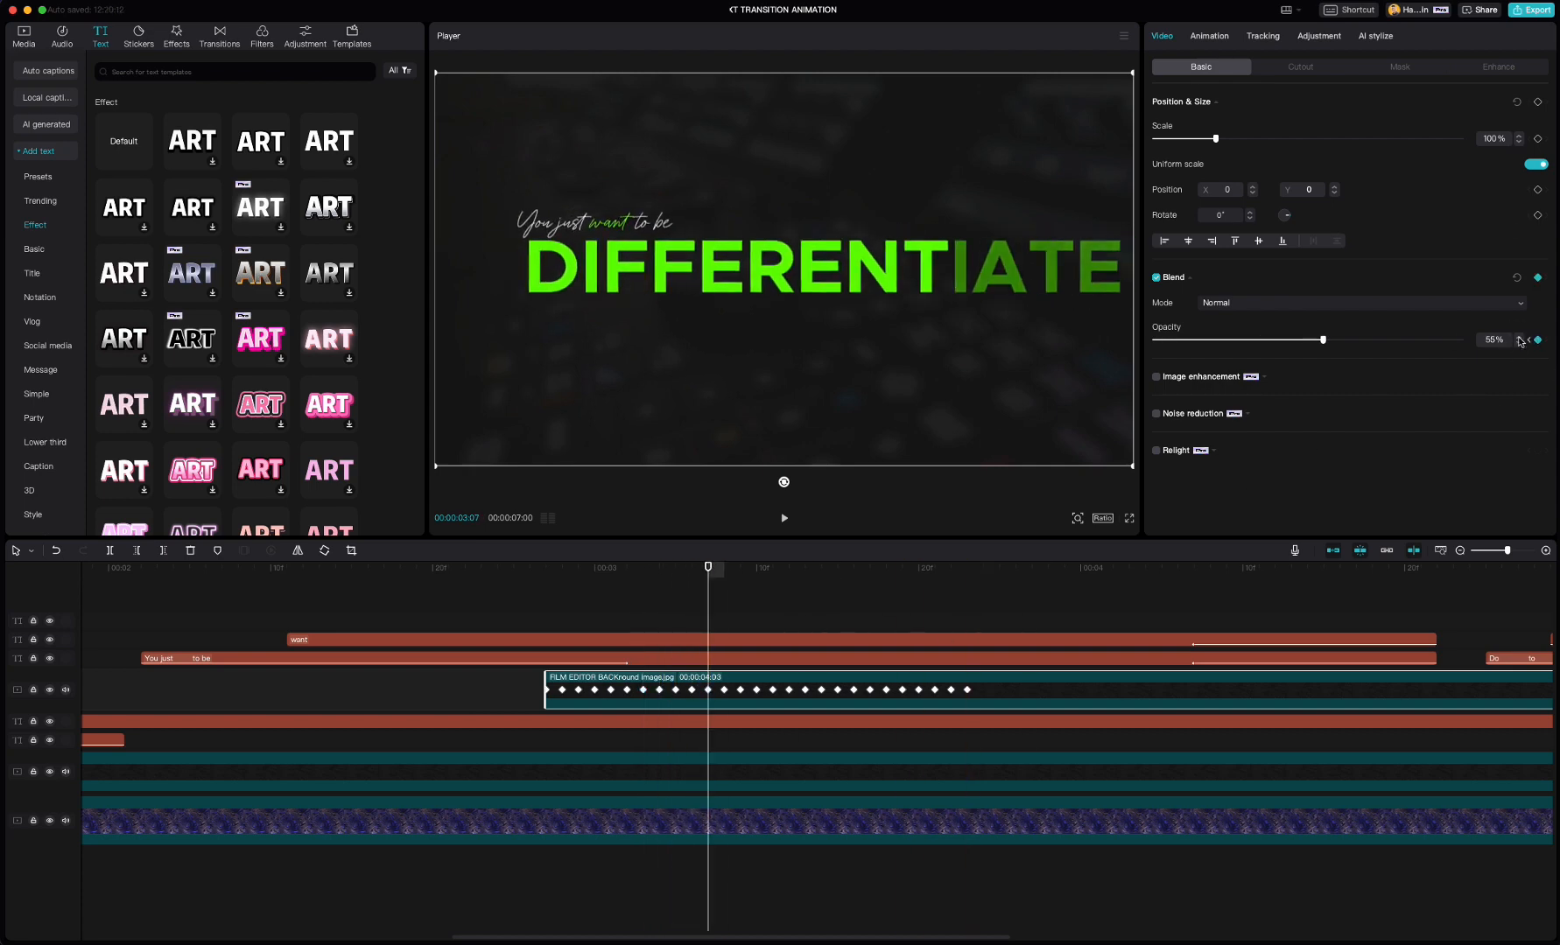
{"action": "key", "text": "Right"}
{"action": "key", "text": "Right"}
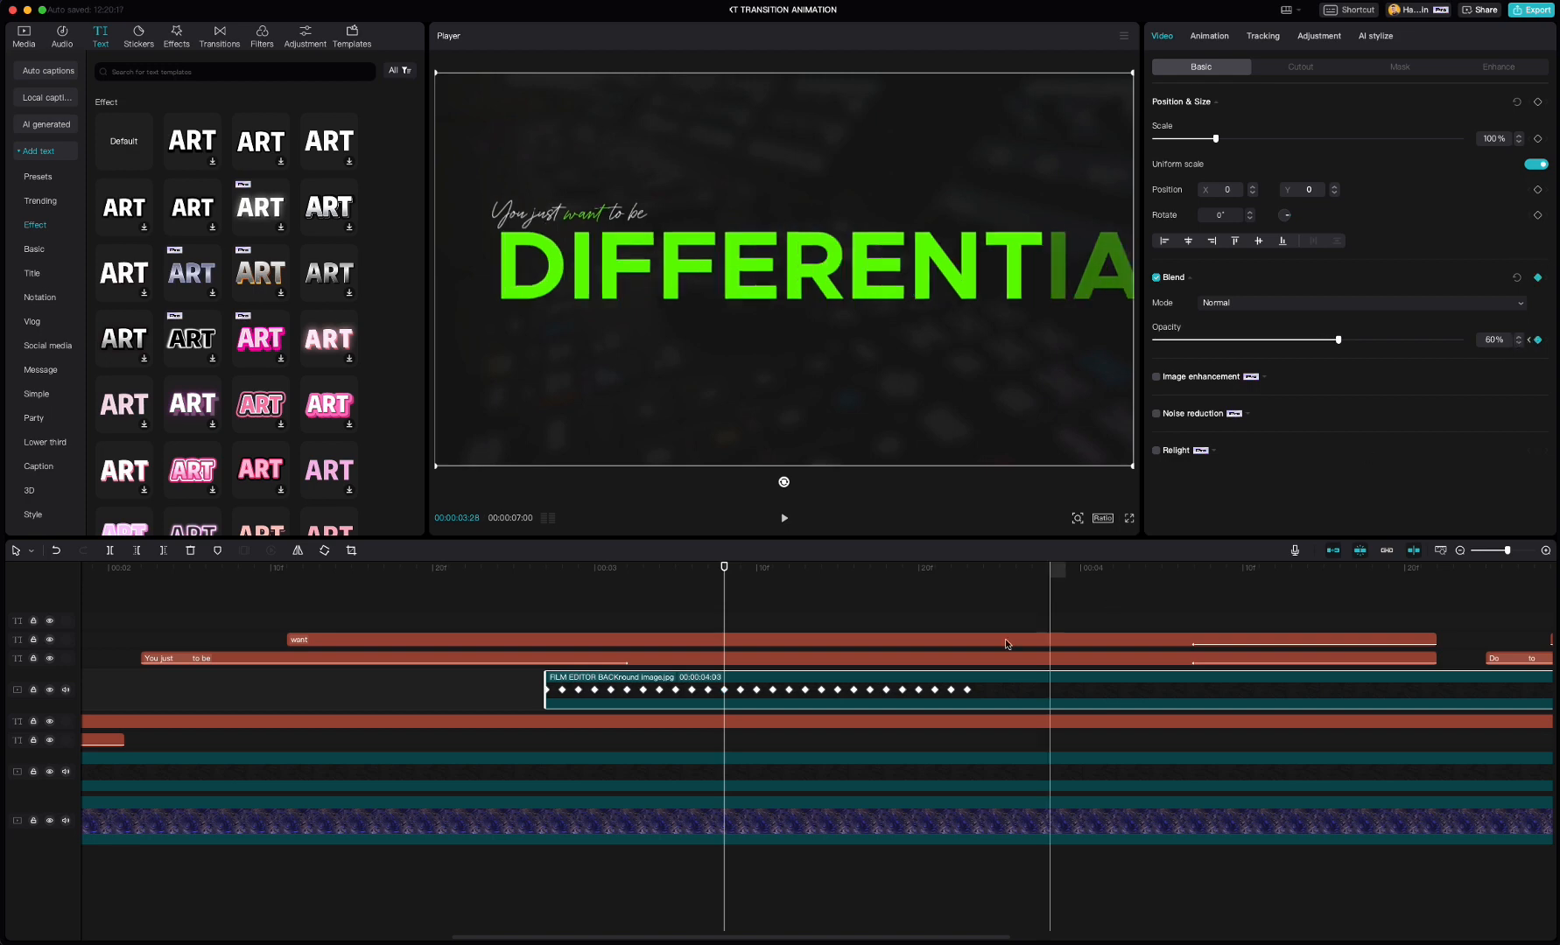
Keyframe the background copy's opacity at 70%, 80%, 90% and 100% on successive frames from 00:00:03:09 to 00:00:03:12.
{"action": "left_click", "coordinate": [740, 691]}
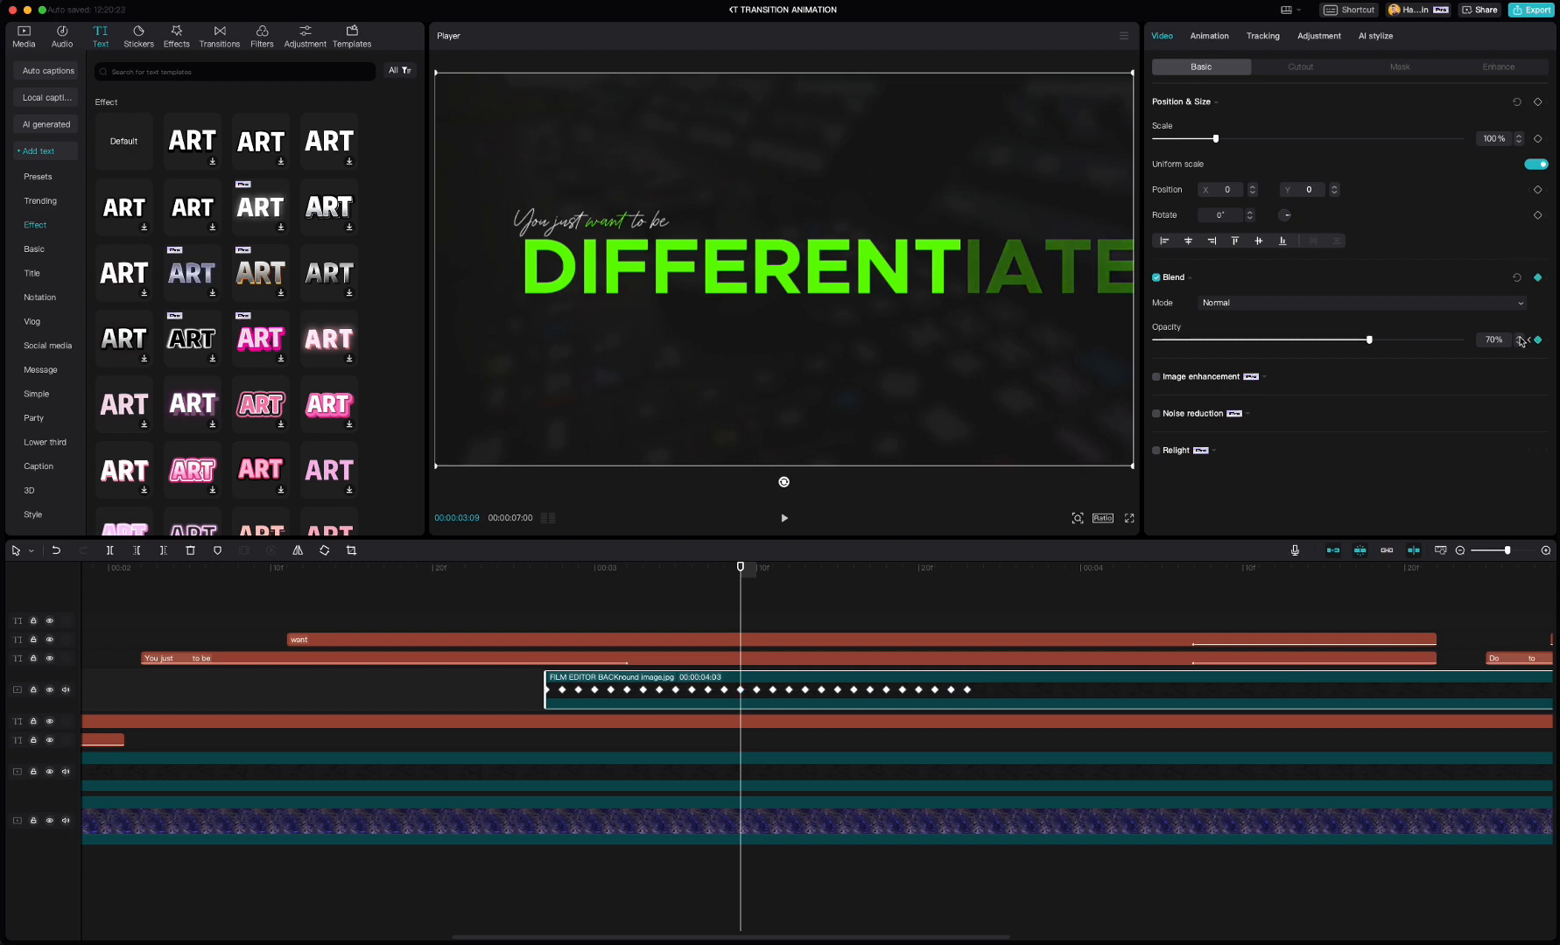
{"action": "left_click", "coordinate": [758, 691]}
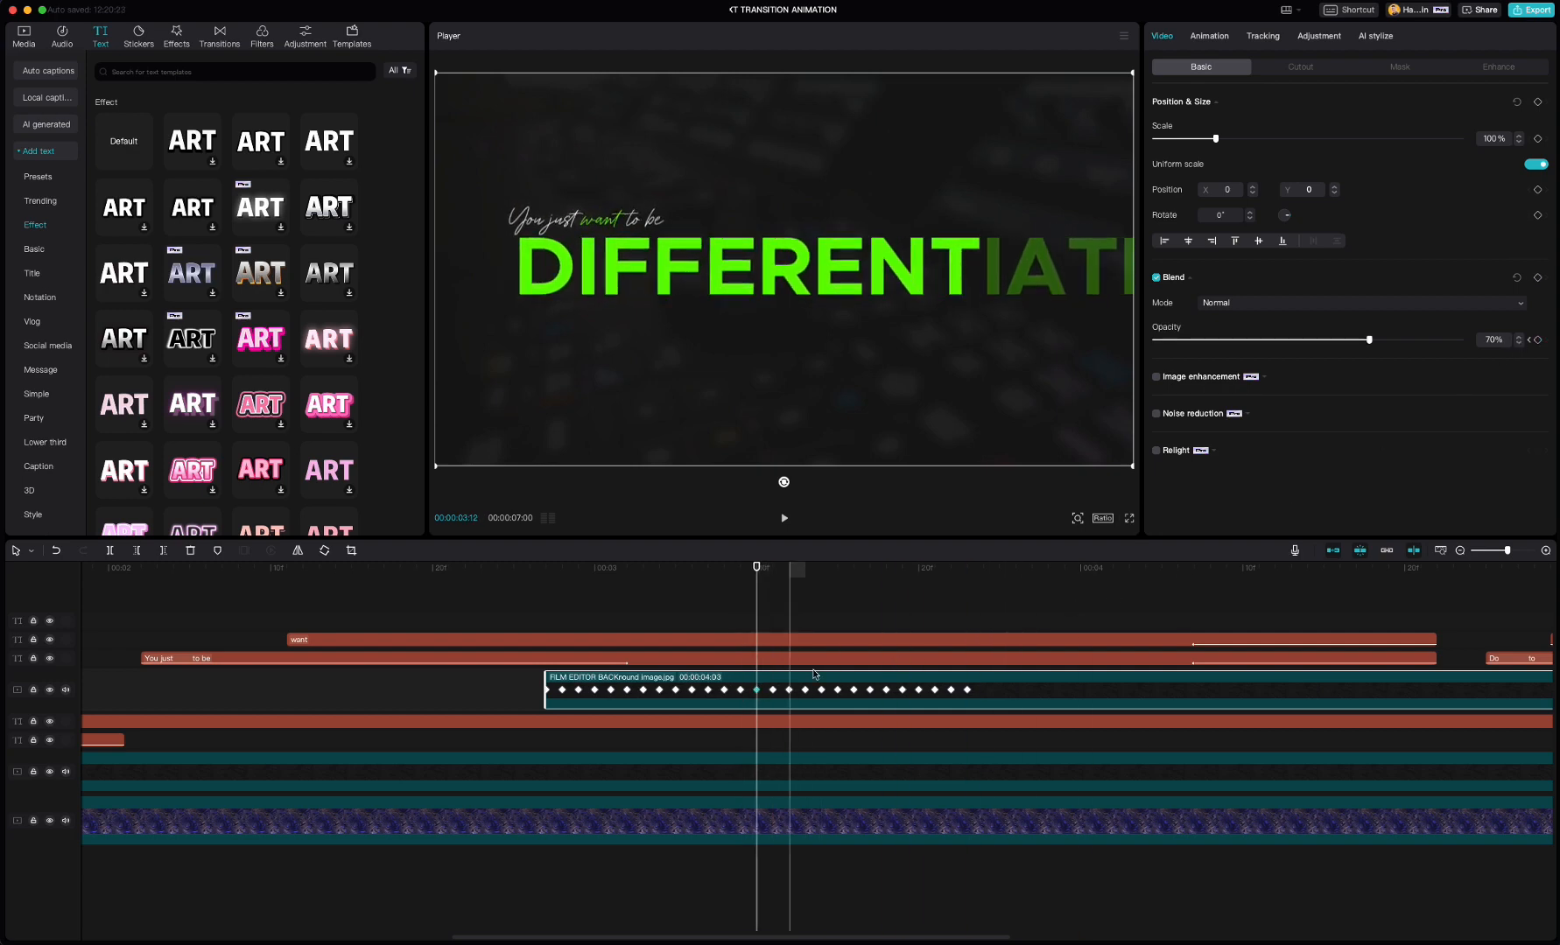
{"action": "left_click", "coordinate": [1519, 338]}
{"action": "left_click", "coordinate": [1519, 338]}
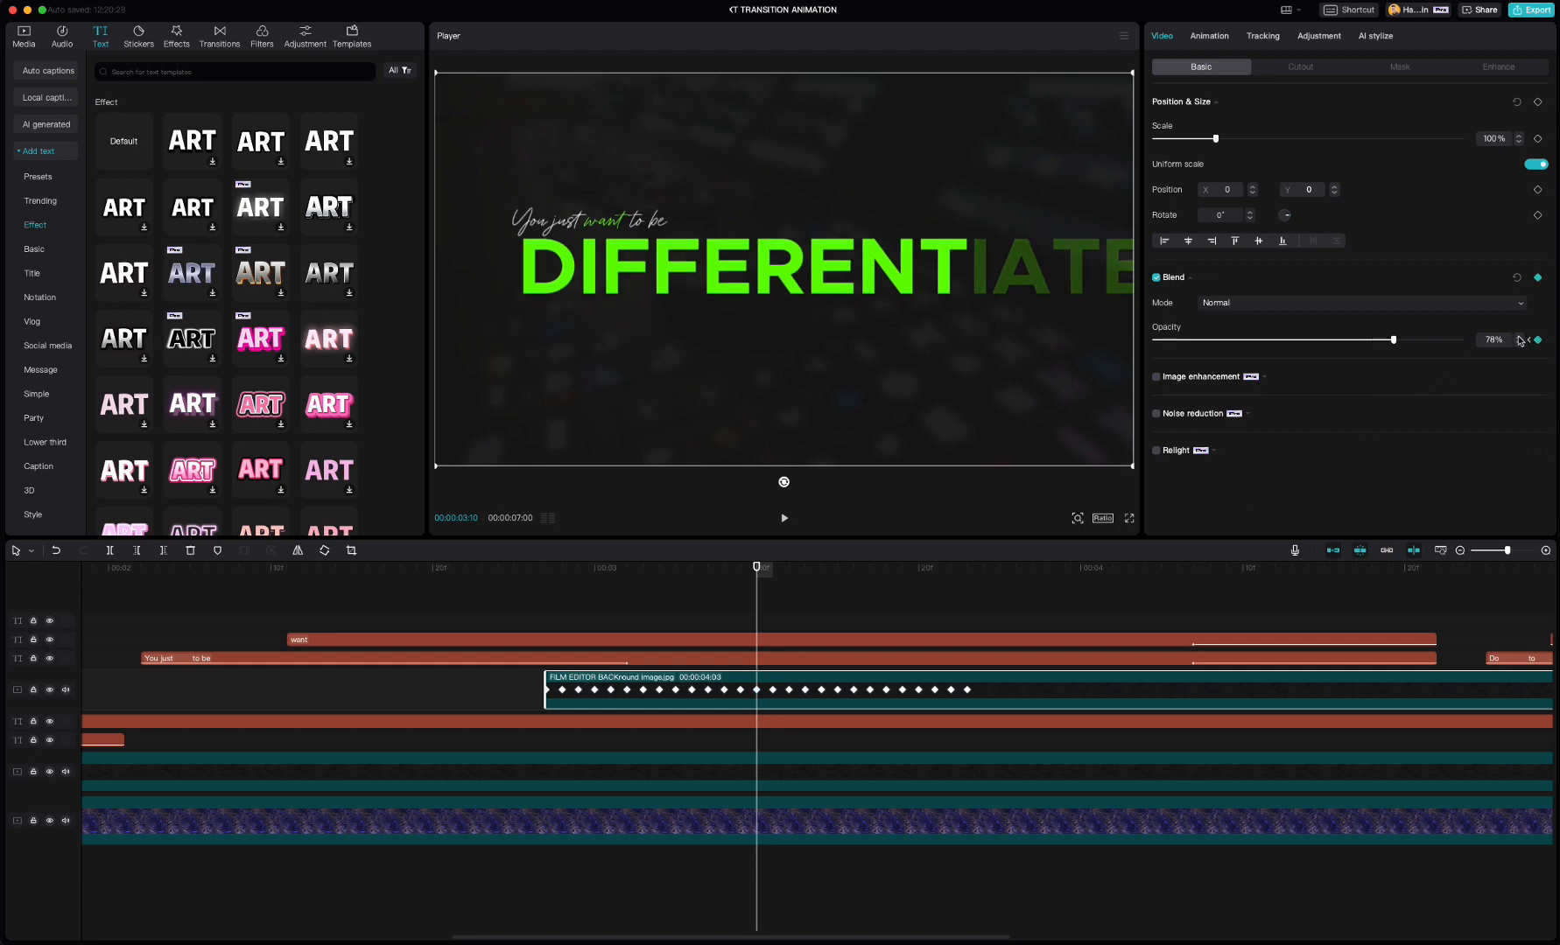
{"action": "left_click", "coordinate": [1518, 338]}
{"action": "left_click", "coordinate": [775, 690]}
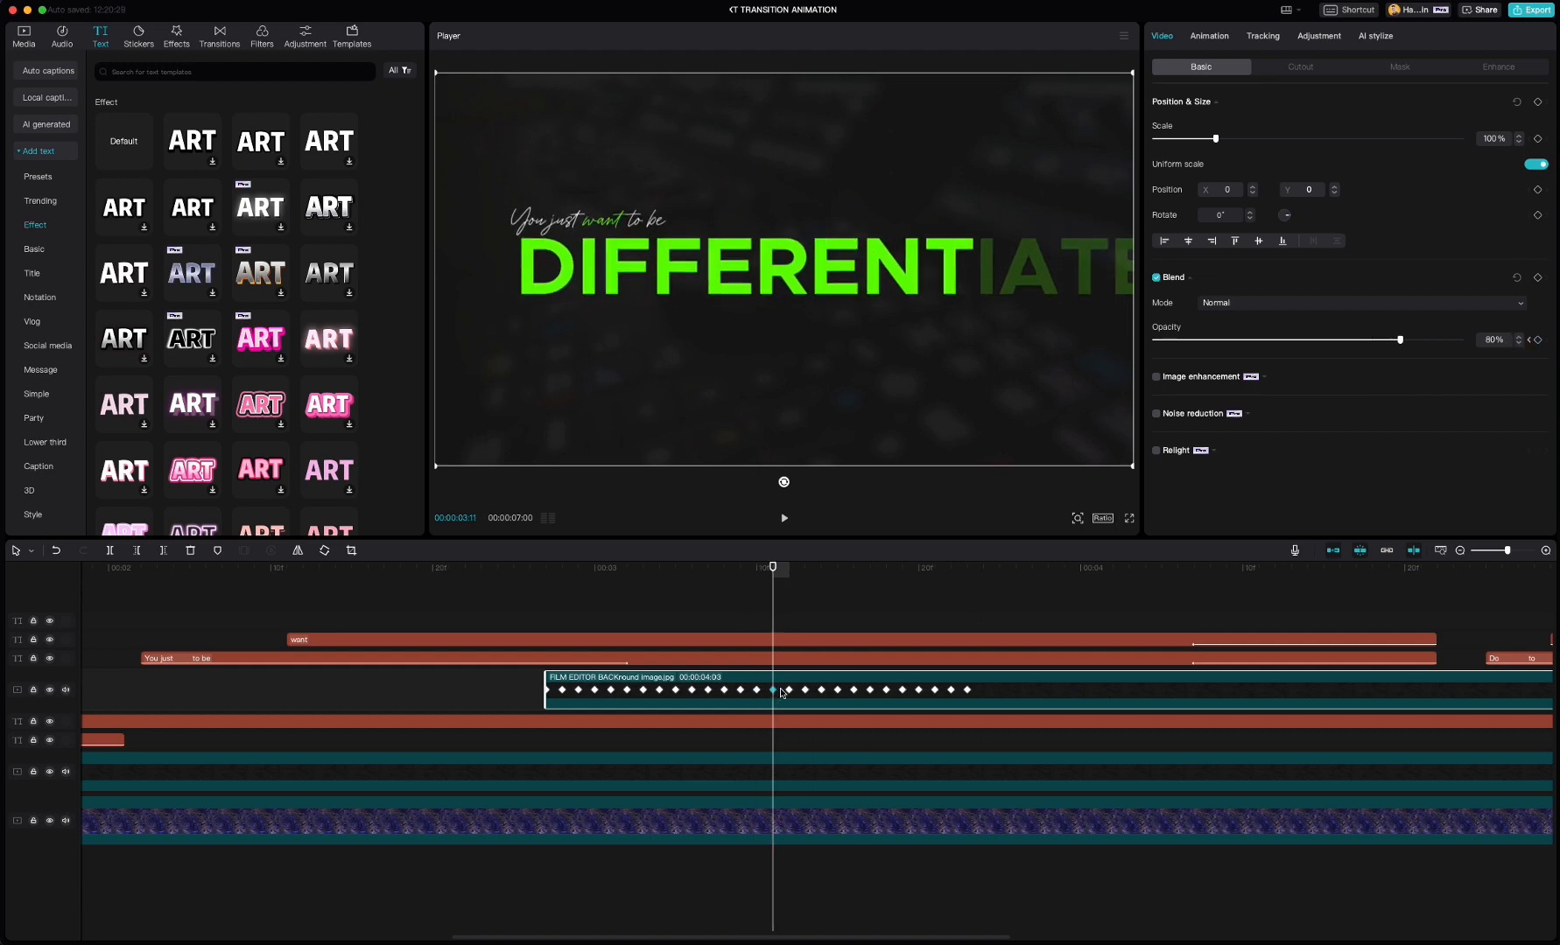
{"action": "left_click", "coordinate": [1519, 336]}
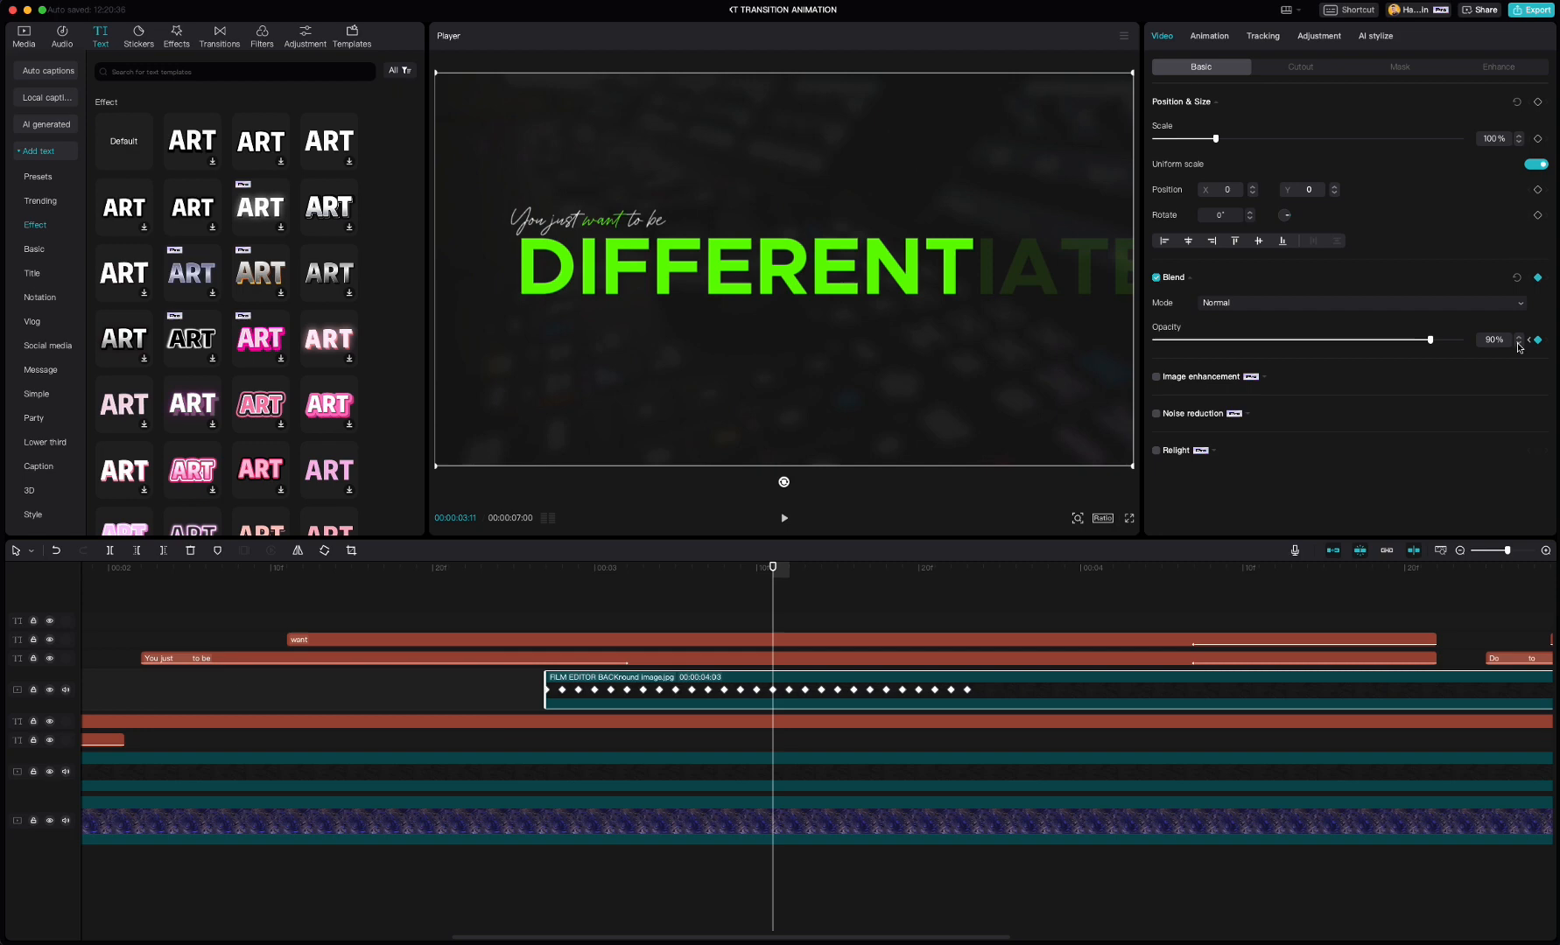
{"action": "left_click", "coordinate": [790, 690]}
{"action": "left_click", "coordinate": [1519, 337]}
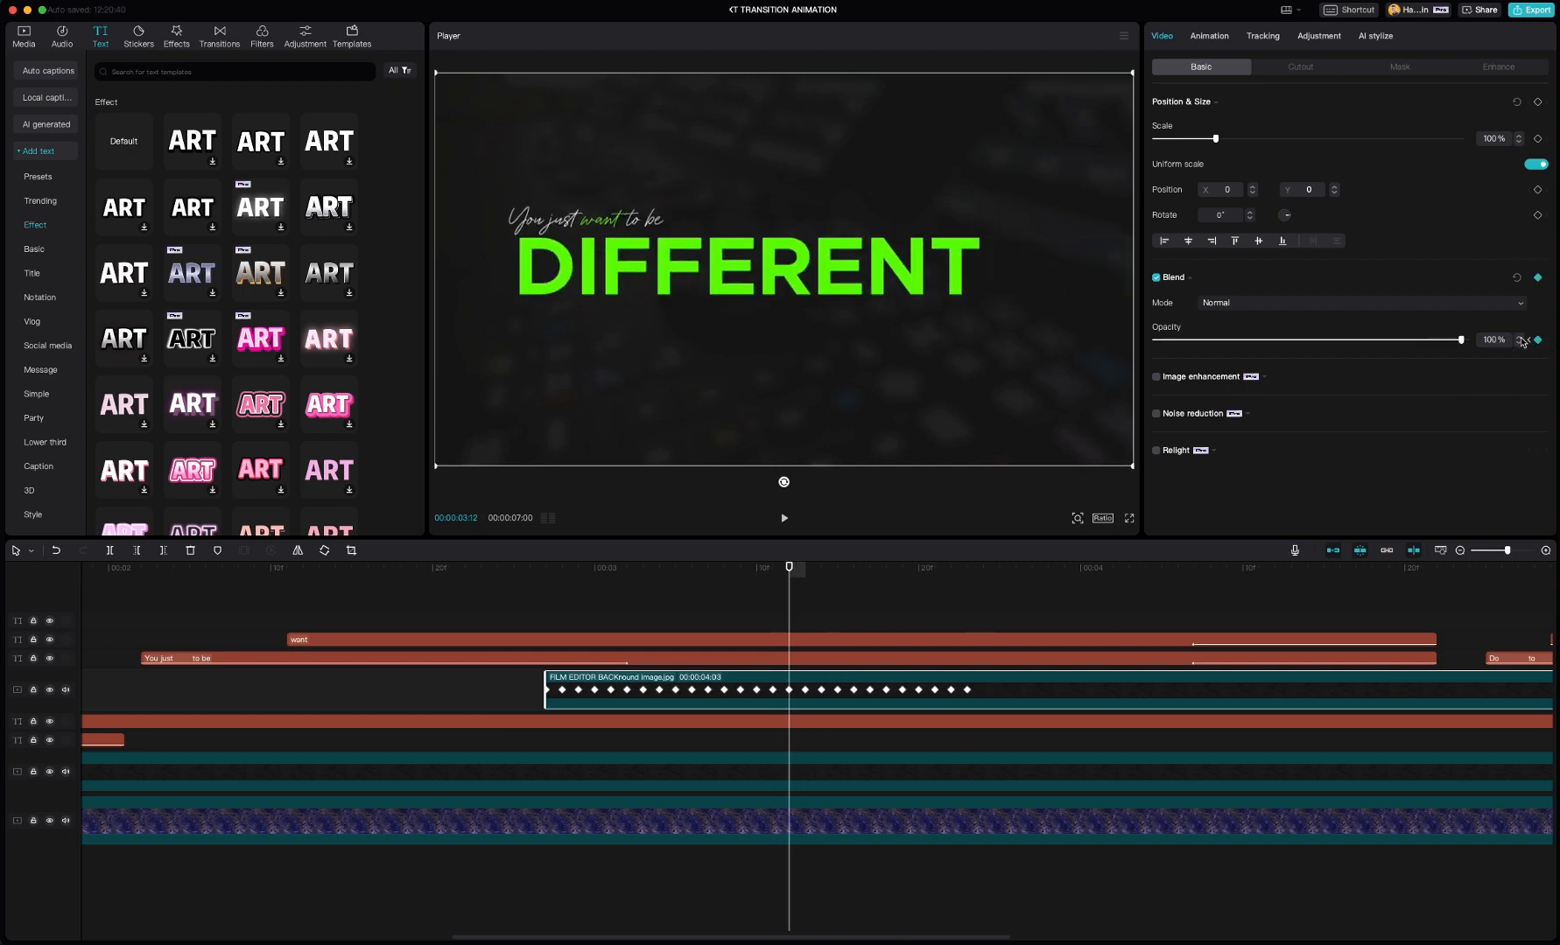
Preview the fade of "IATE" in playback and frame by frame, and play the whole animation from the start.
{"action": "left_click", "coordinate": [308, 587]}
{"action": "key", "text": "space"}
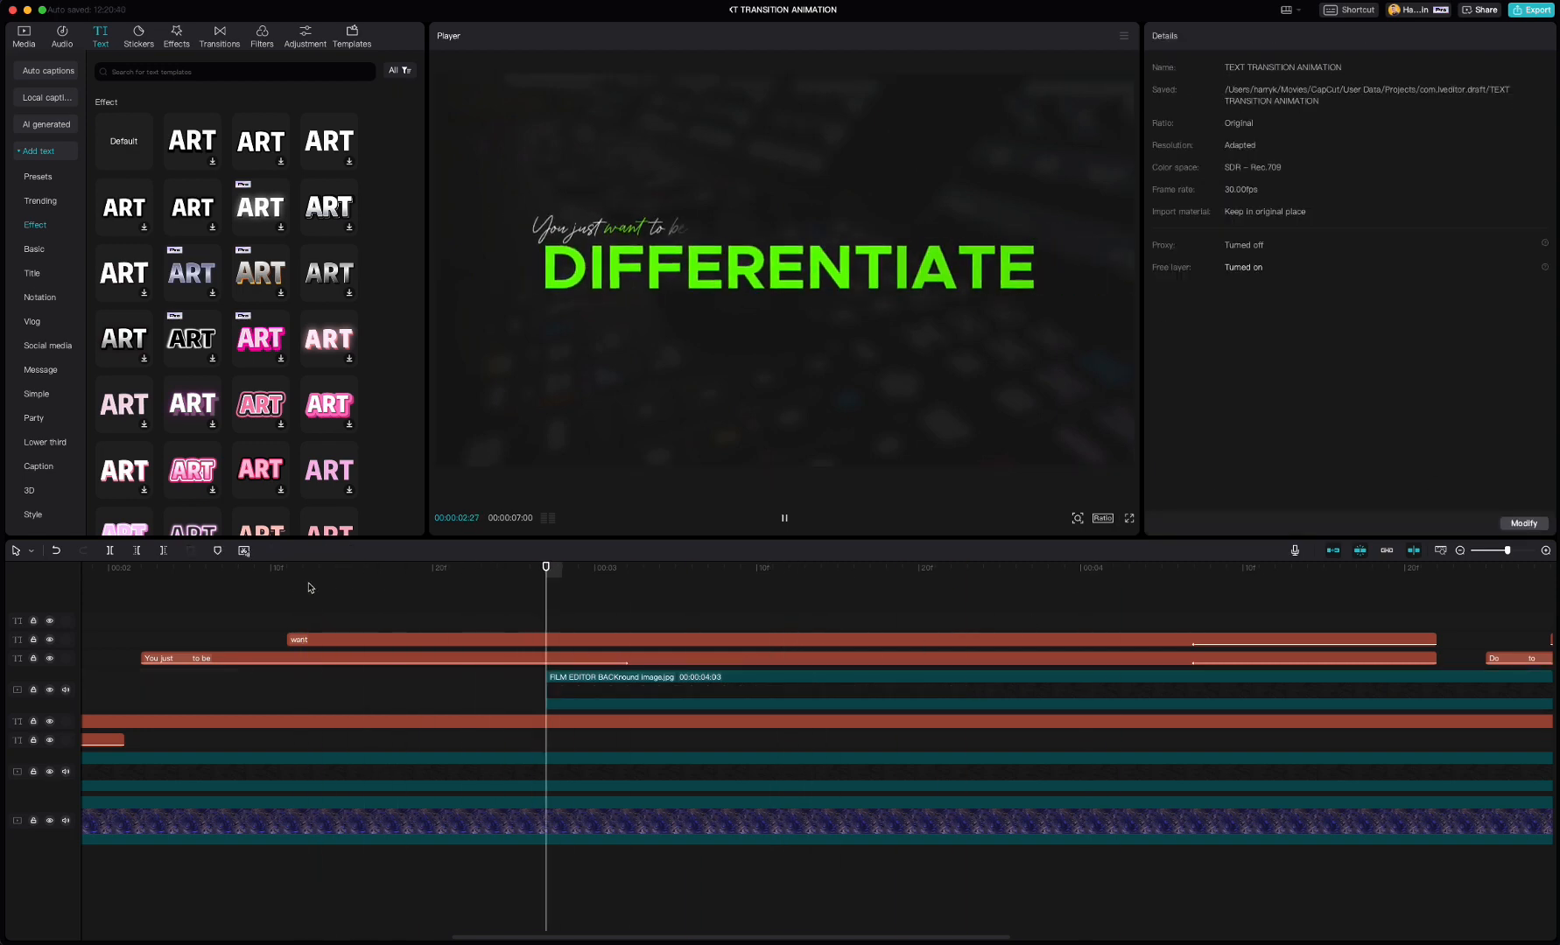
{"action": "key", "text": "space"}
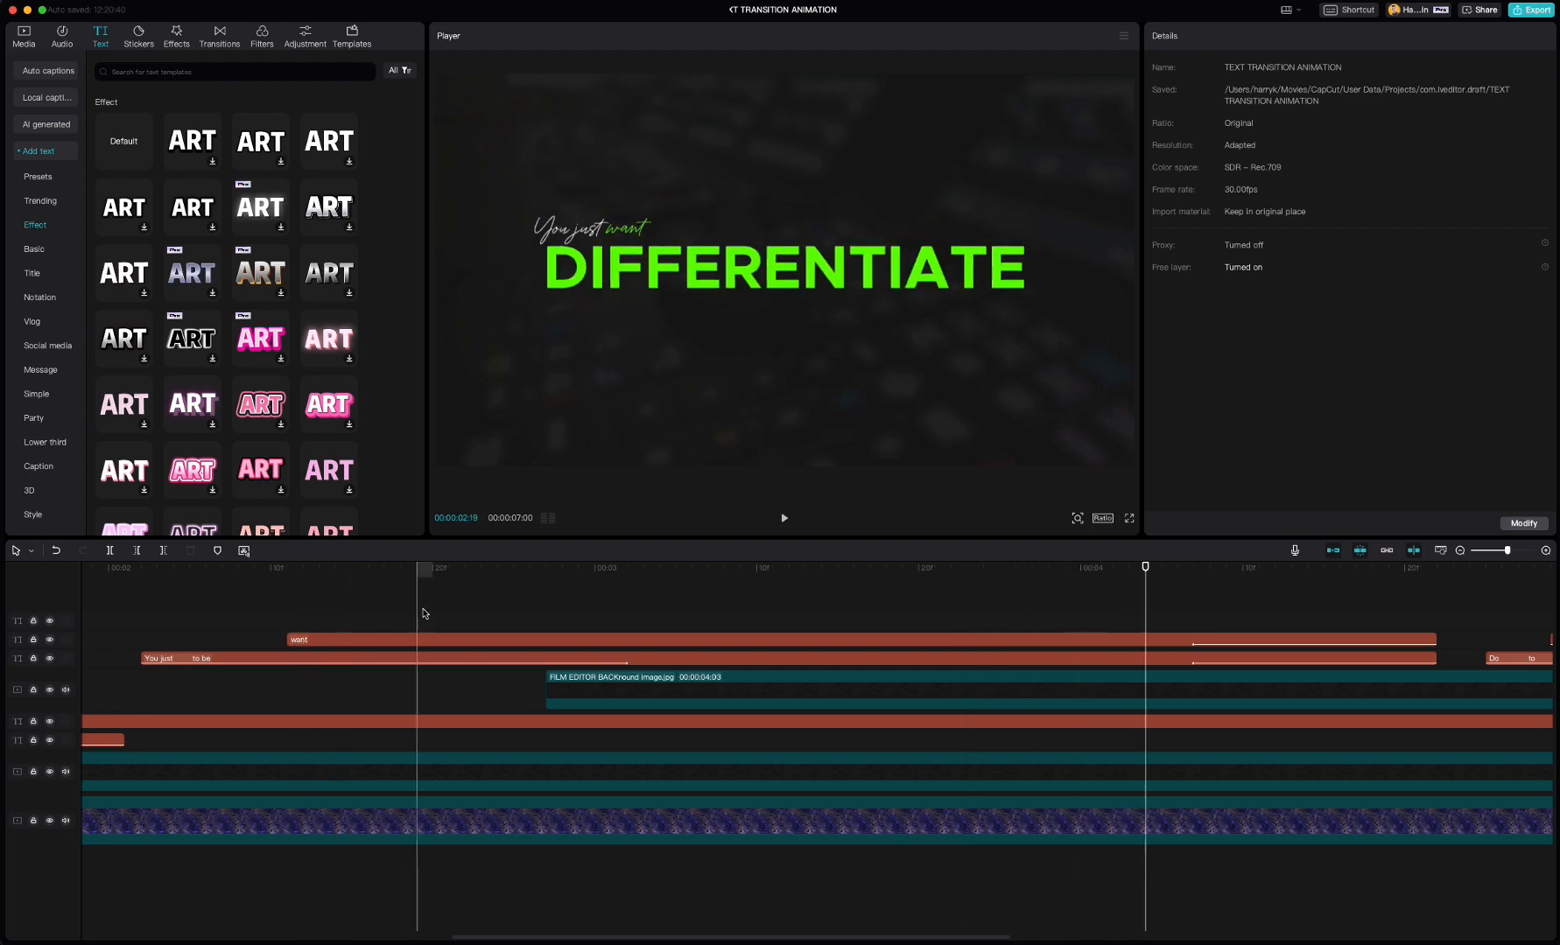
{"action": "left_click", "coordinate": [450, 569]}
{"action": "key", "text": "Right"}
{"action": "key", "text": "Right"}
{"action": "key", "text": "Right"}
{"action": "key", "text": "Right"}
{"action": "key", "text": "Right"}
{"action": "key", "text": "Right"}
{"action": "key", "text": "Right"}
{"action": "key", "text": "Right"}
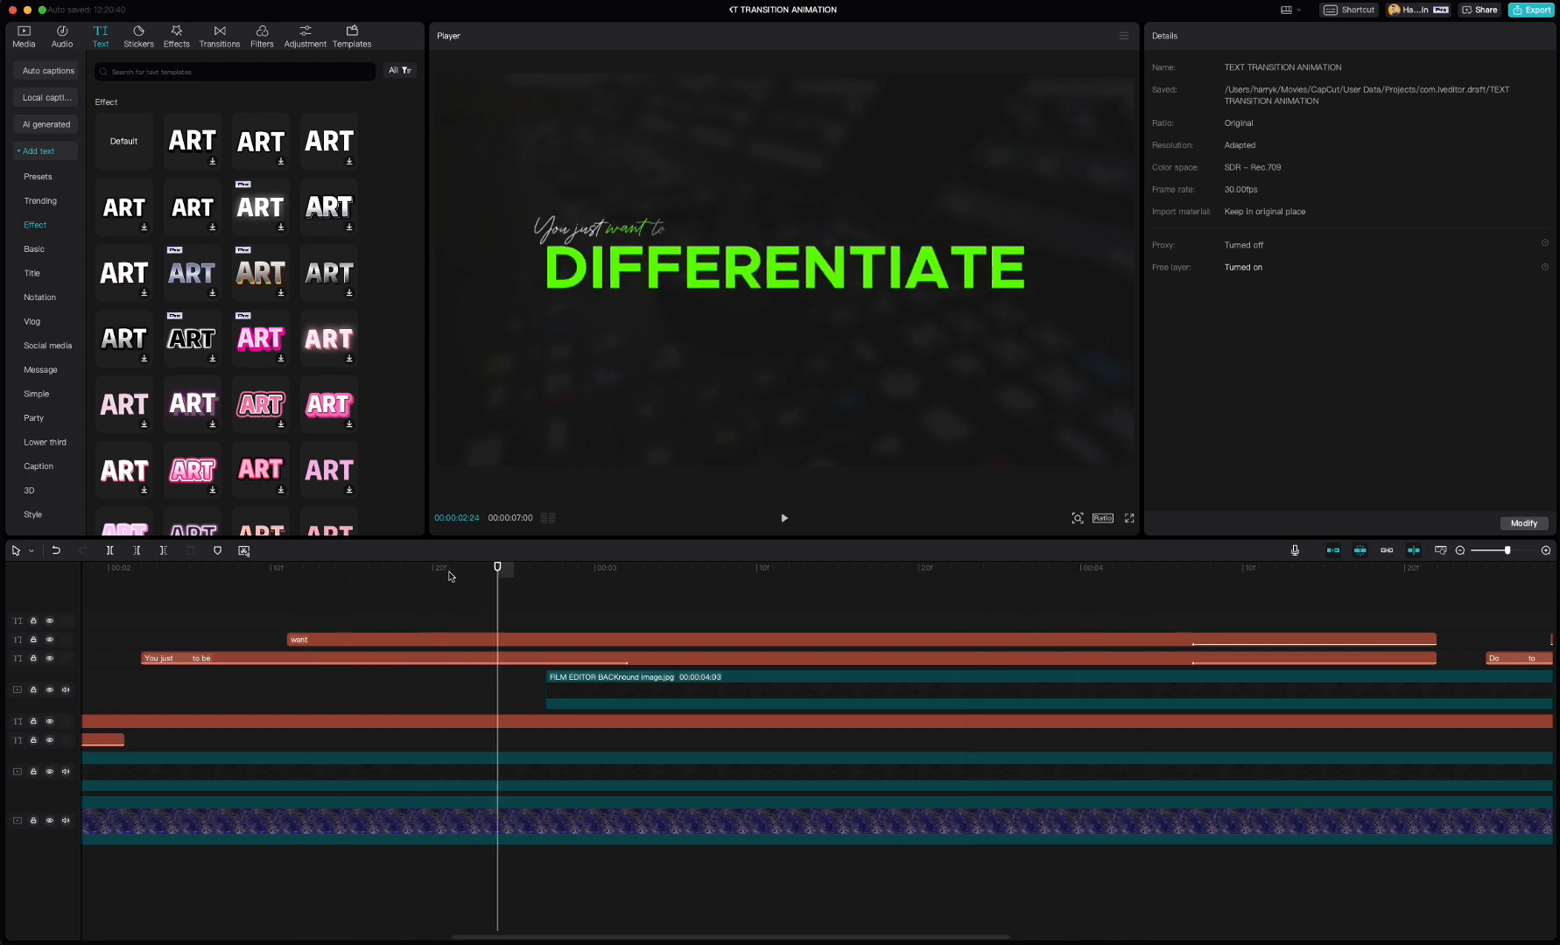
{"action": "key", "text": "Right"}
{"action": "key", "text": "Right"}
{"action": "key", "text": "Right"}
{"action": "key", "text": "Right"}
{"action": "key", "text": "Right"}
{"action": "key", "text": "Right"}
{"action": "key", "text": "Right"}
{"action": "key", "text": "Right"}
{"action": "key", "text": "Right"}
{"action": "key", "text": "Right"}
{"action": "key", "text": "Right"}
{"action": "key", "text": "Right"}
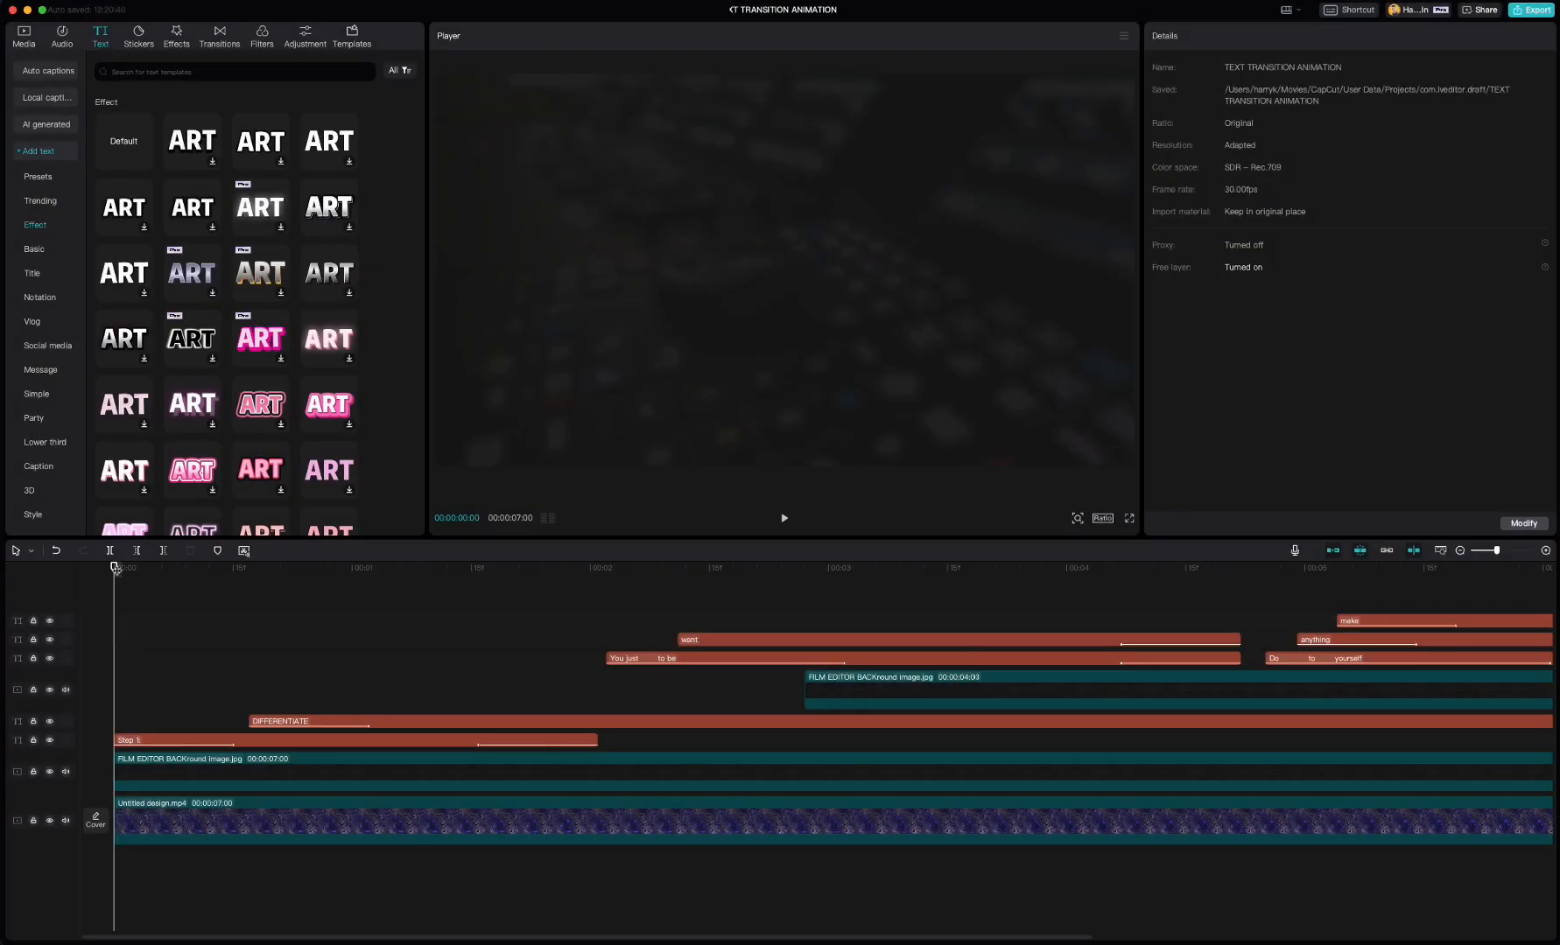
{"action": "key", "text": "space"}
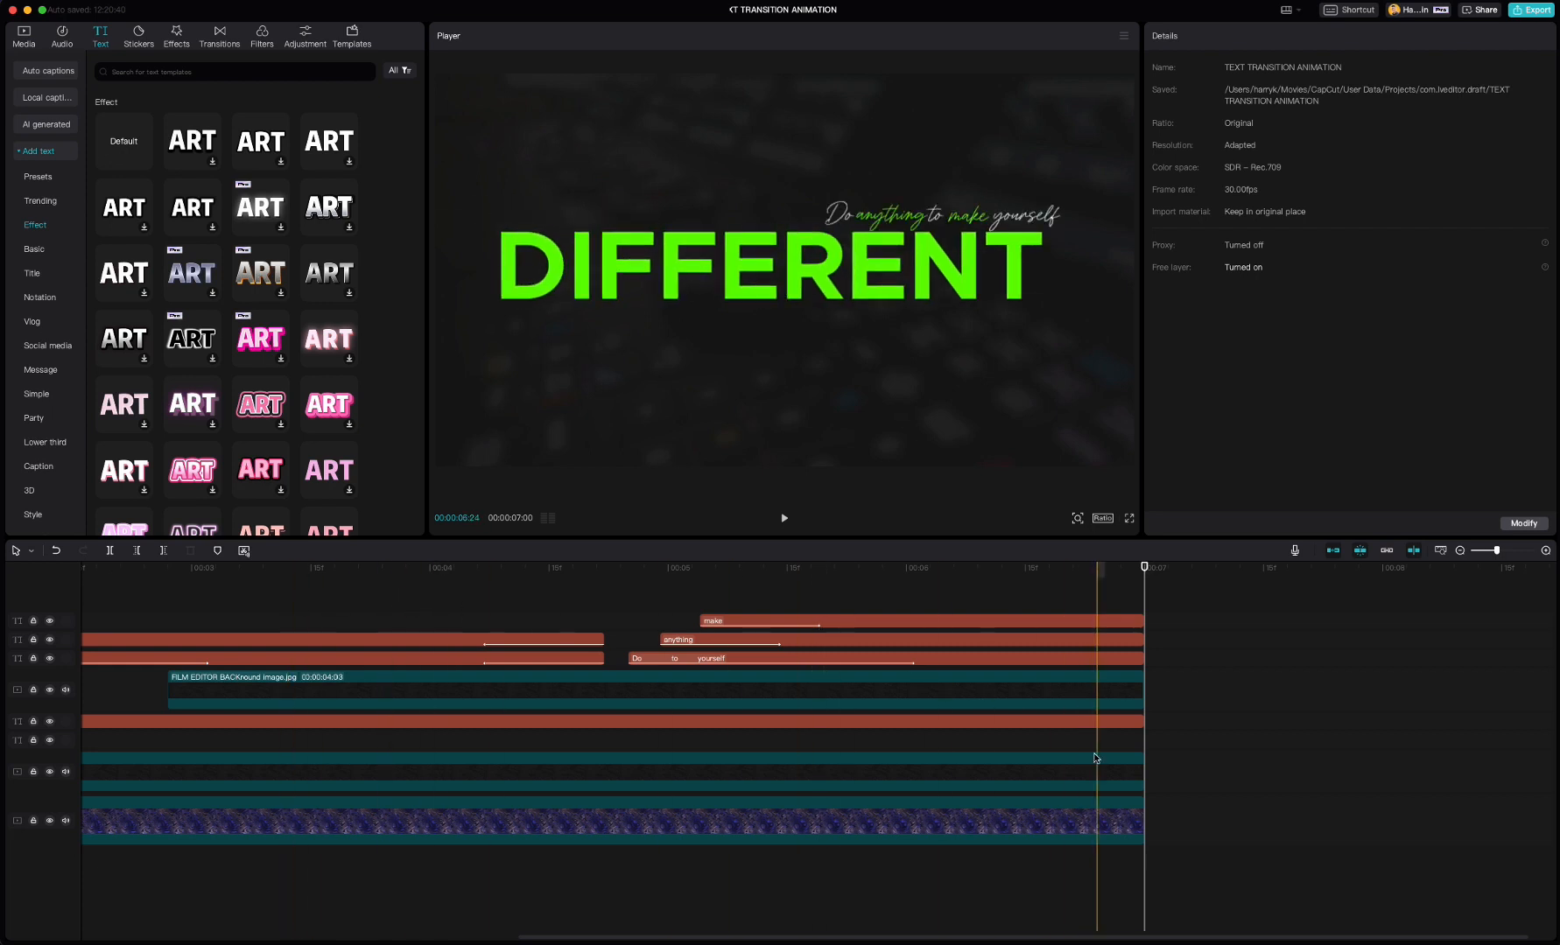
Combine all text clips and both background image clips above Untitled design.mp4 into one compound clip.
{"action": "scroll", "coordinate": [1202, 747], "scroll_direction": "left", "scroll_amount": 5}
{"action": "key", "text": "super+minus"}
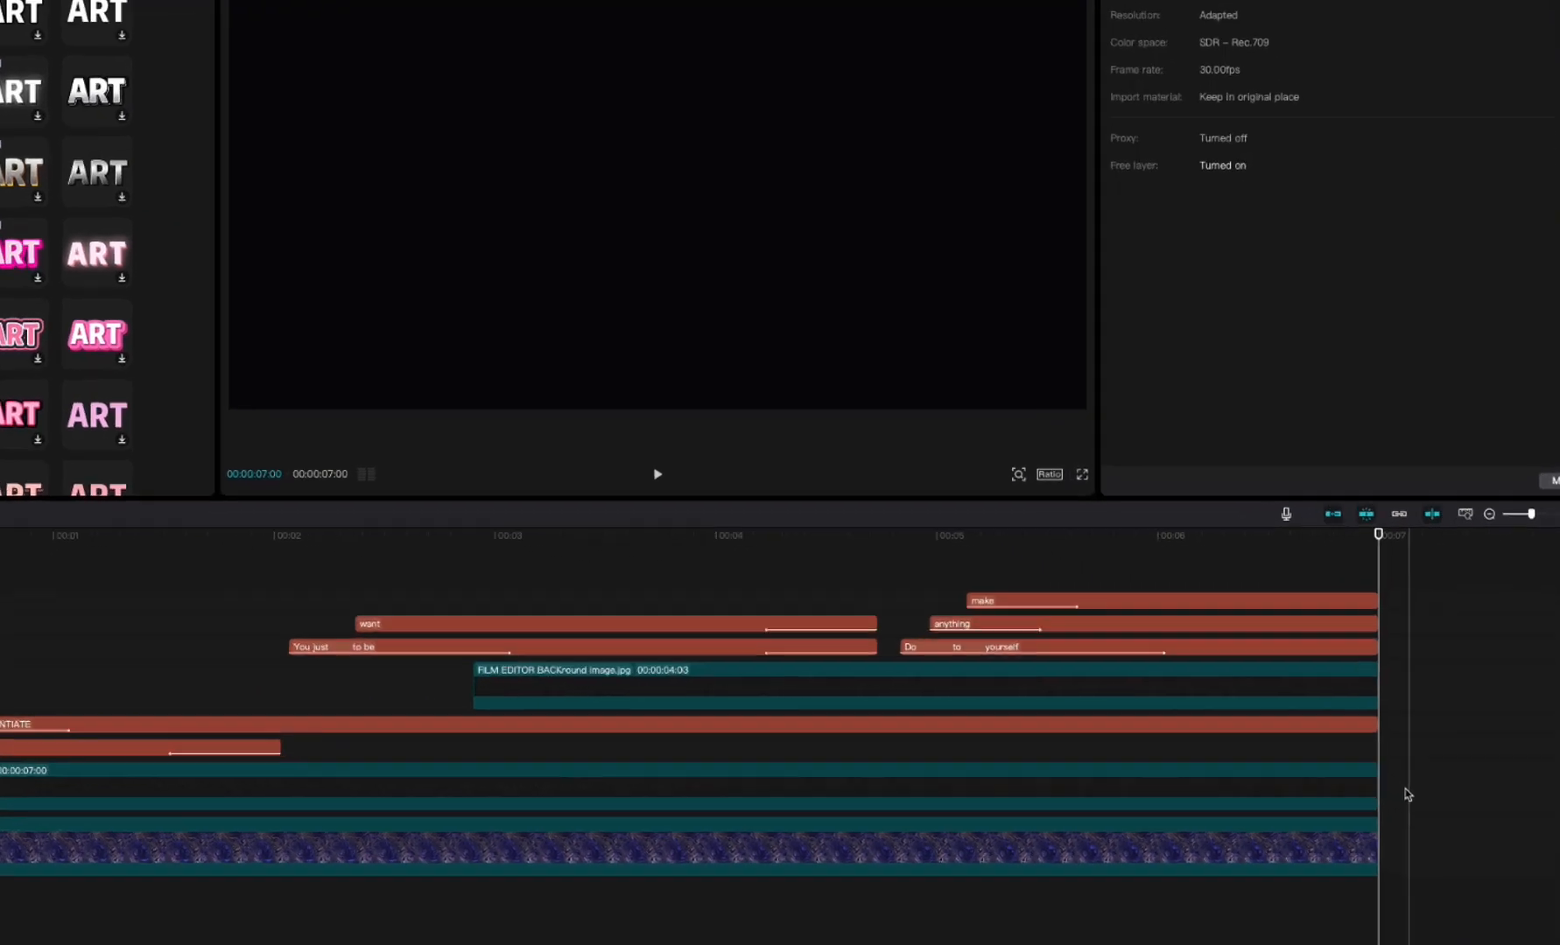
{"action": "left_click_drag", "start_coordinate": [1392, 777], "coordinate": [889, 662]}
{"action": "left_click_drag", "start_coordinate": [756, 648], "coordinate": [111, 573]}
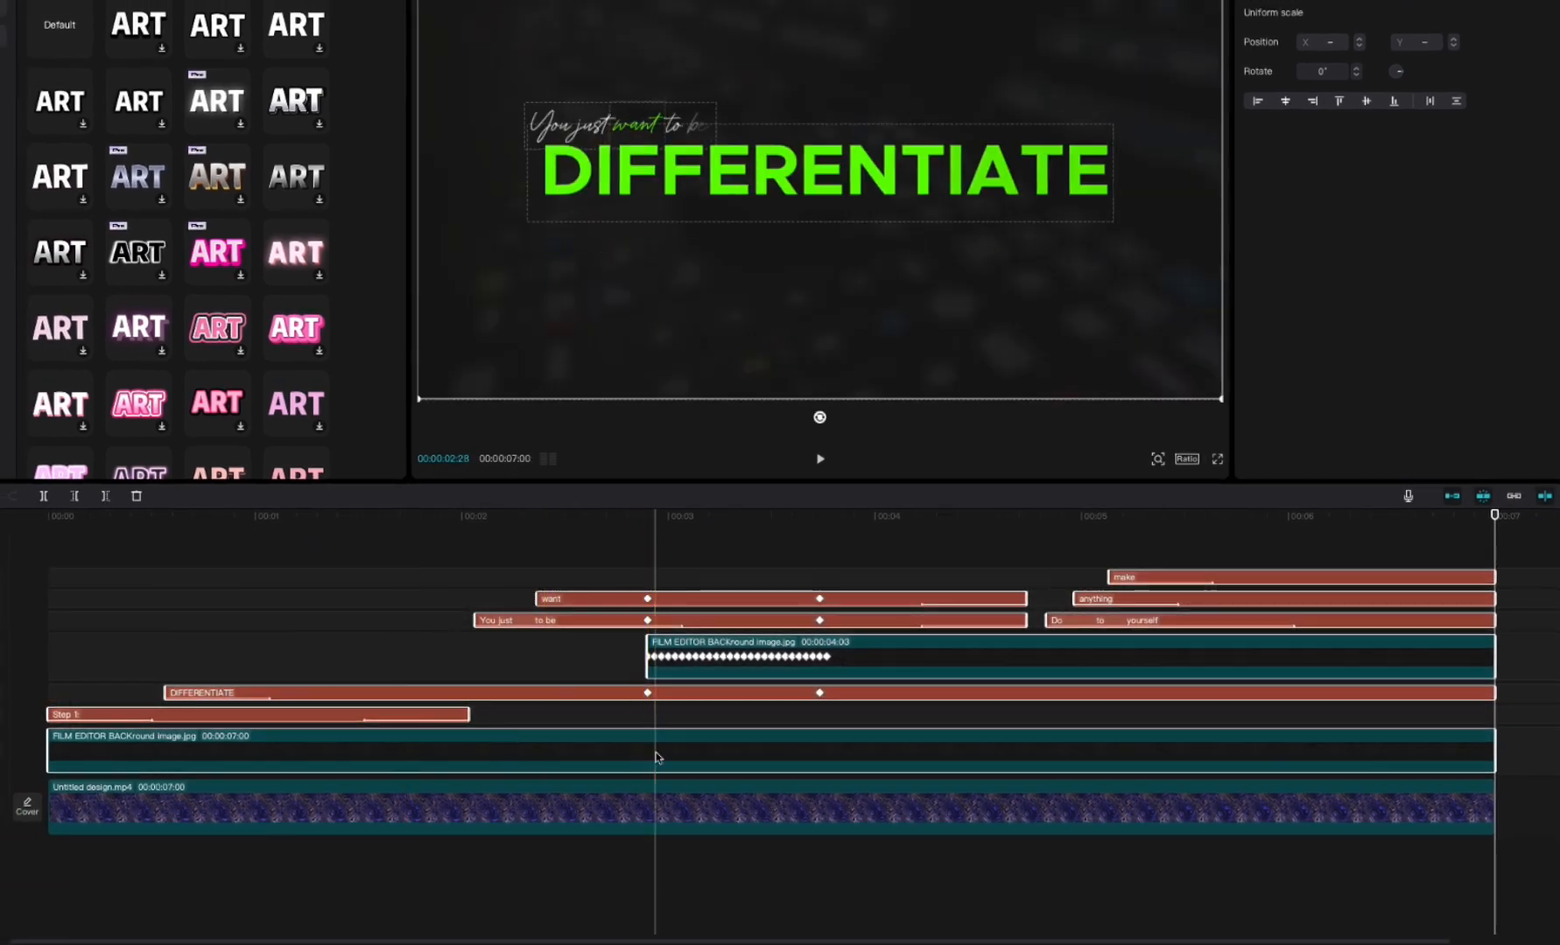
{"action": "right_click", "coordinate": [658, 758]}
{"action": "left_click", "coordinate": [716, 854]}
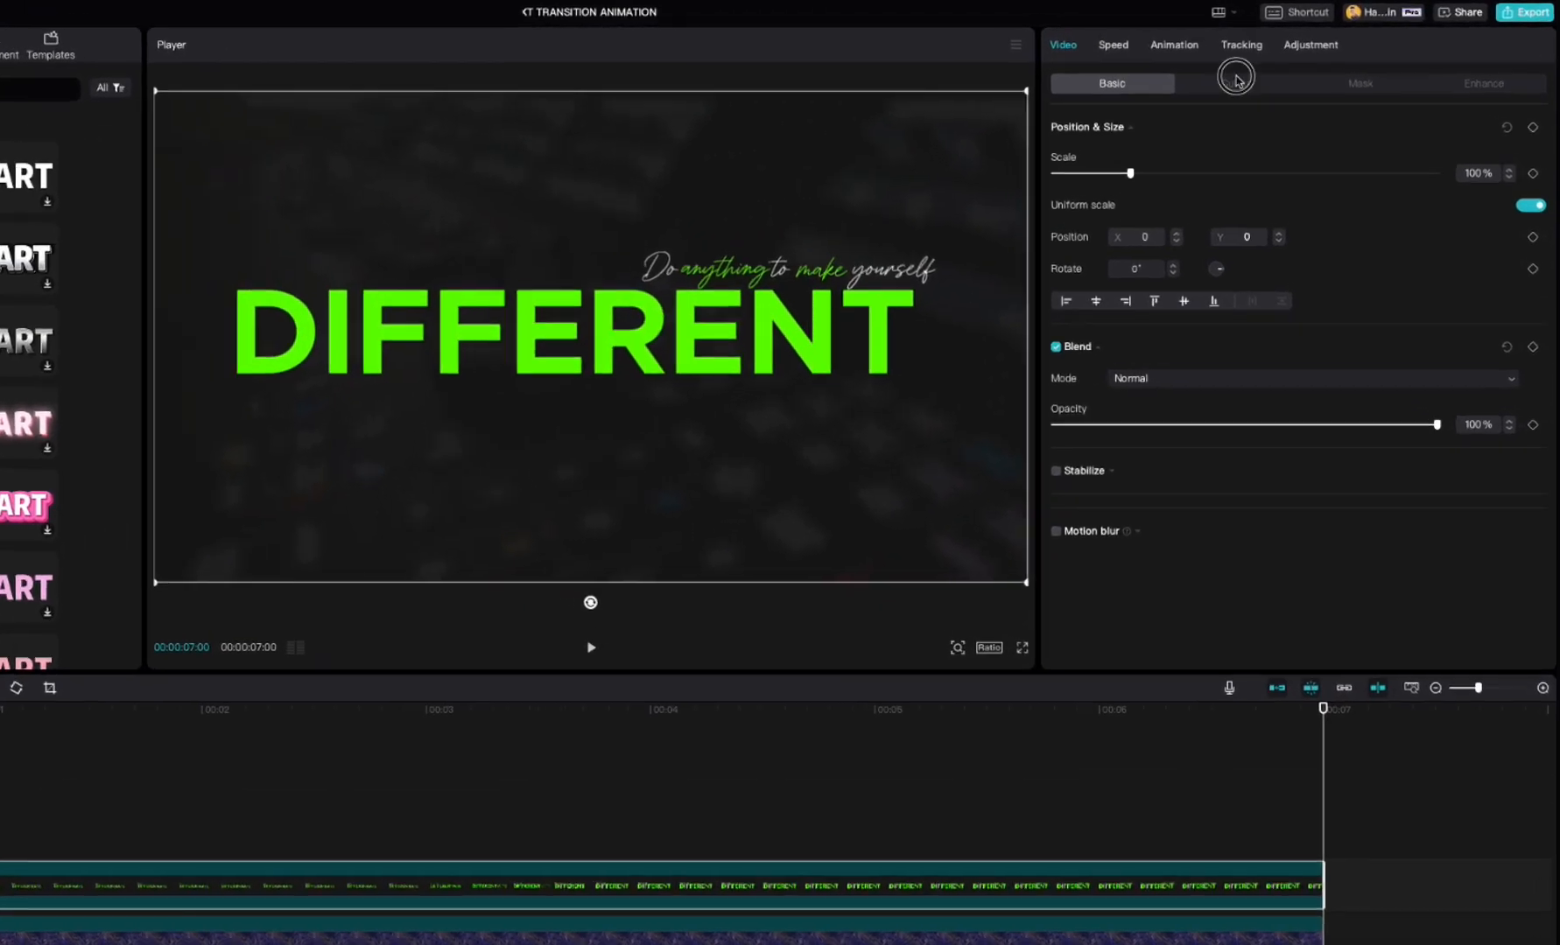
Apply a chroma key to the compound clip using the green of "DIFFERENT" with strength 70, and play the result.
{"action": "left_click", "coordinate": [1299, 65]}
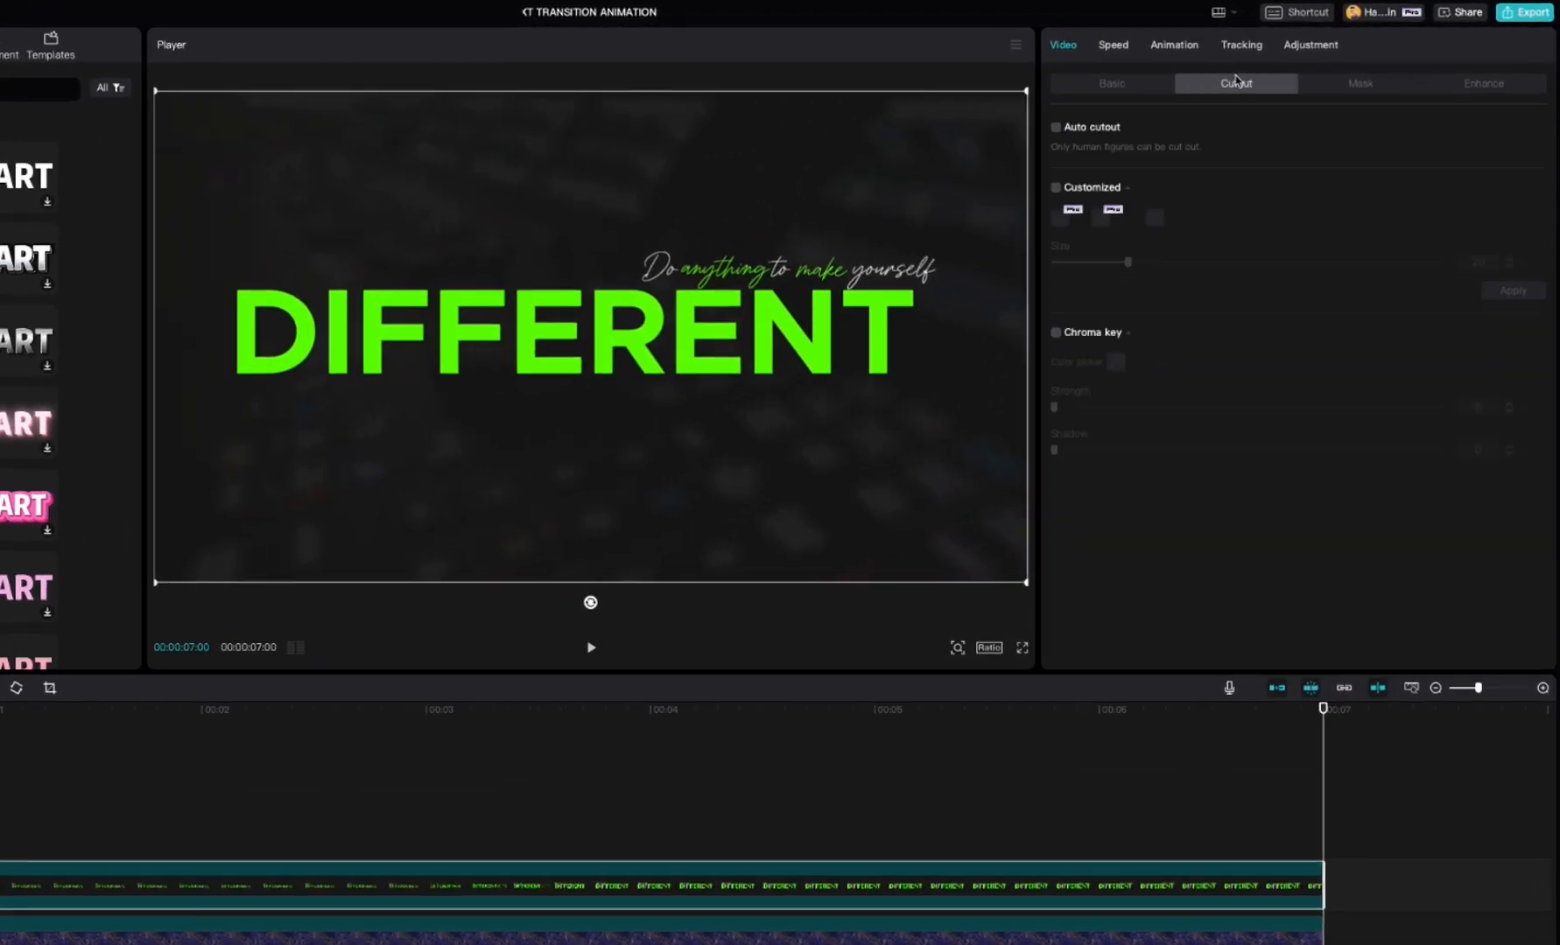
{"action": "left_click", "coordinate": [1056, 333]}
{"action": "left_click", "coordinate": [1116, 361]}
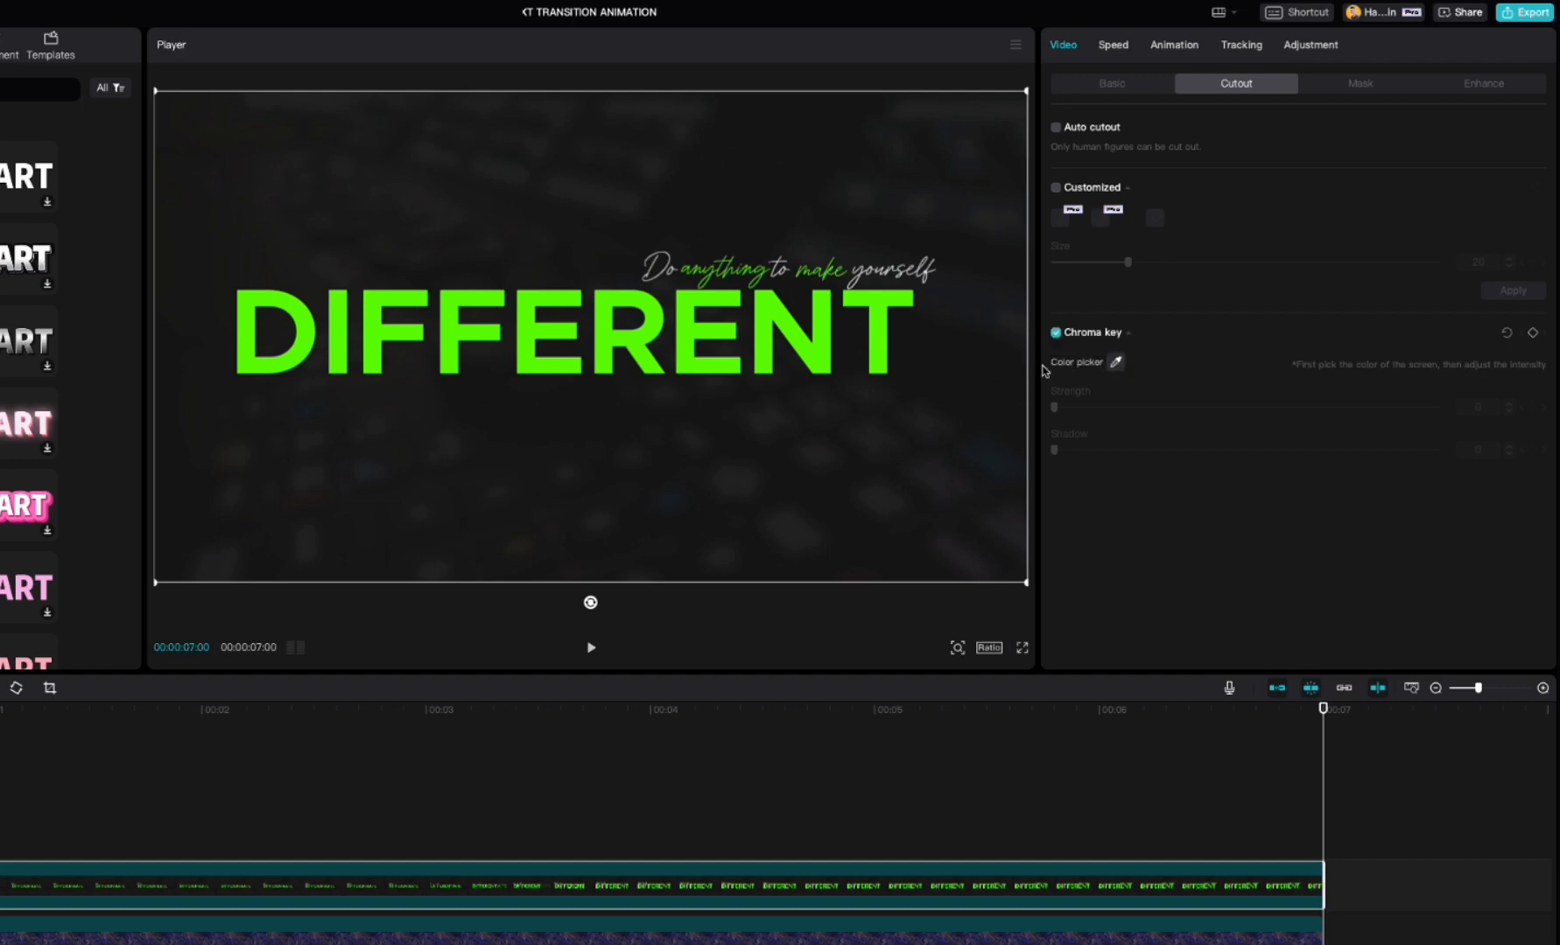
{"action": "left_click", "coordinate": [814, 344]}
{"action": "left_click_drag", "start_coordinate": [1056, 408], "coordinate": [1448, 425]}
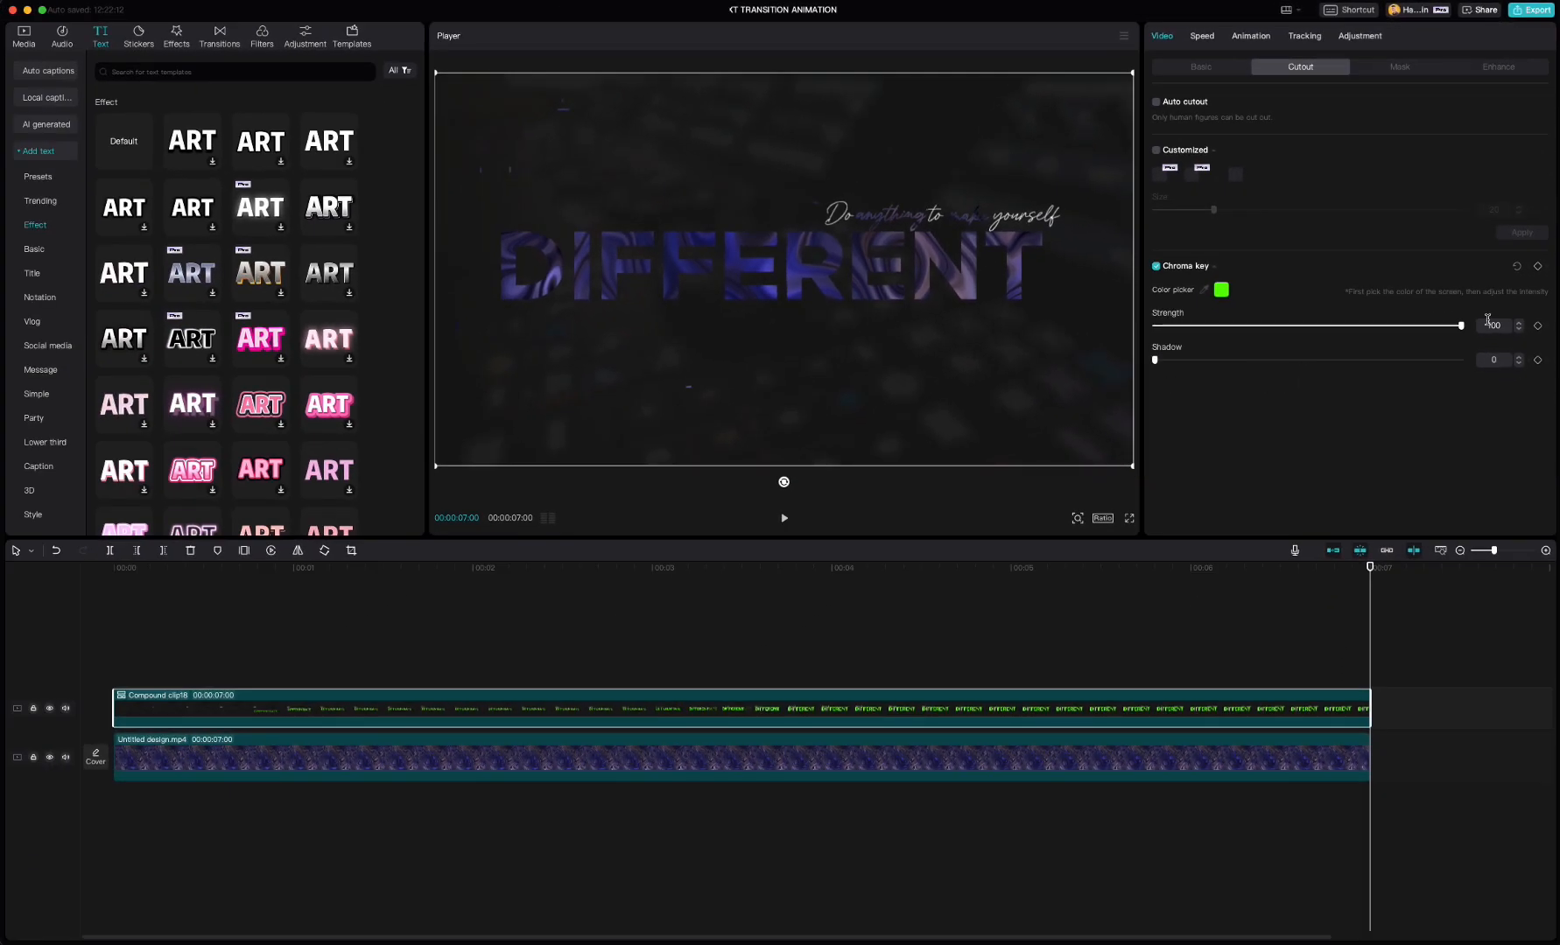
{"action": "left_click_drag", "start_coordinate": [1460, 329], "coordinate": [1369, 329]}
{"action": "left_click", "coordinate": [115, 569]}
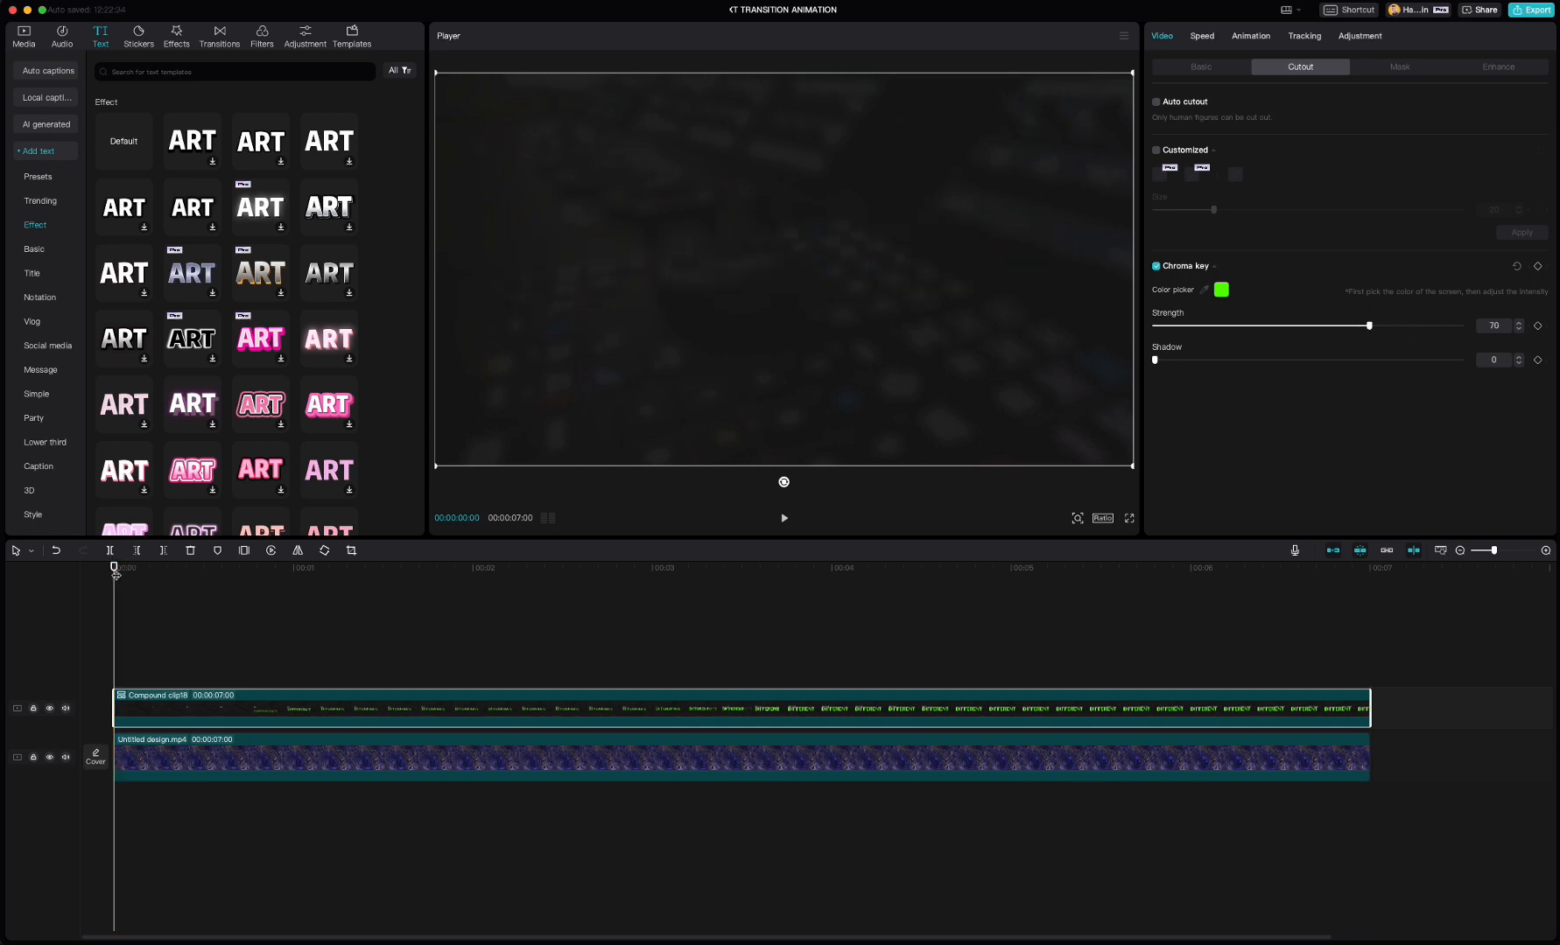
{"action": "key", "text": "space"}
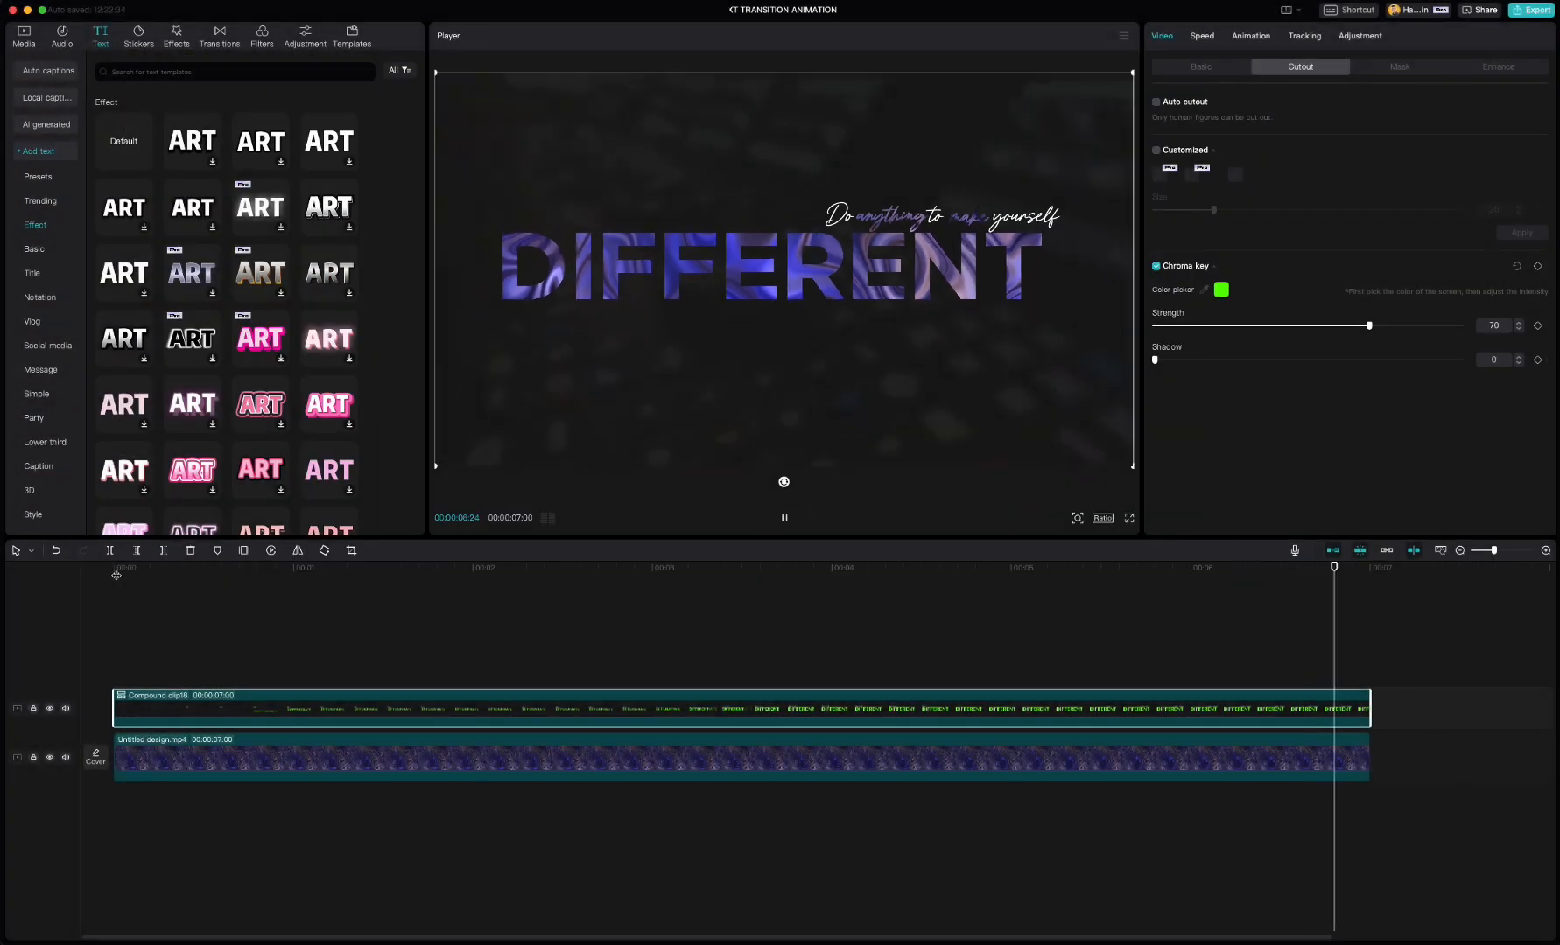
Set the saturation of Untitled design.mp4 to 12 and increase its brightness.
{"action": "left_click", "coordinate": [347, 764]}
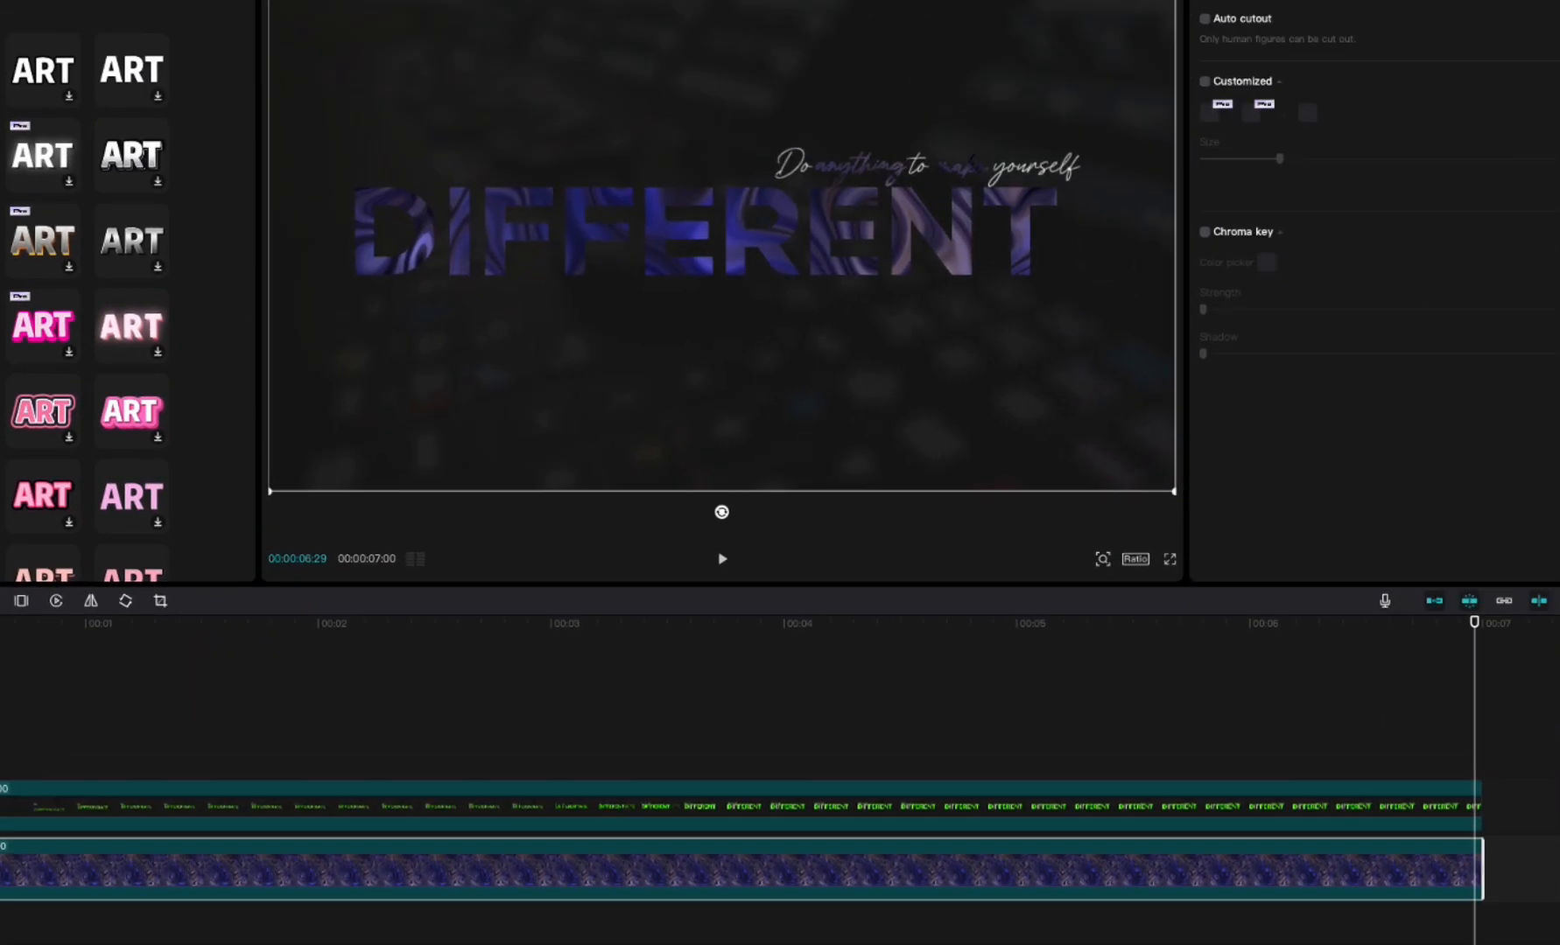
{"action": "left_click", "coordinate": [1236, 21]}
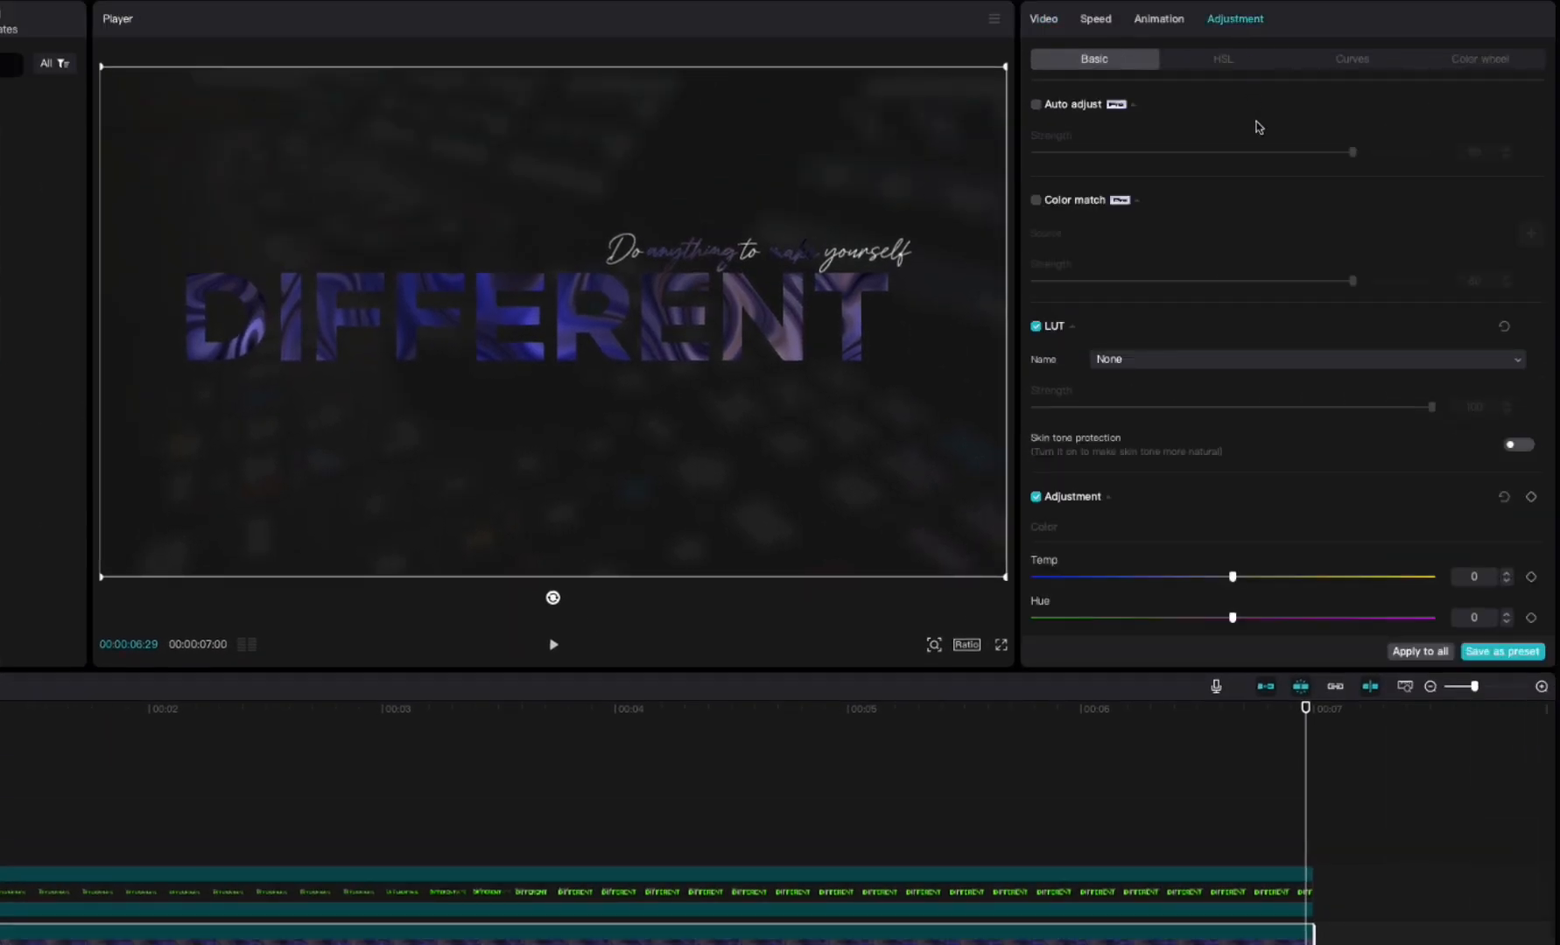
{"action": "scroll", "coordinate": [1220, 451], "scroll_direction": "down", "scroll_amount": 5}
{"action": "scroll", "coordinate": [1219, 451], "scroll_direction": "up", "scroll_amount": 3}
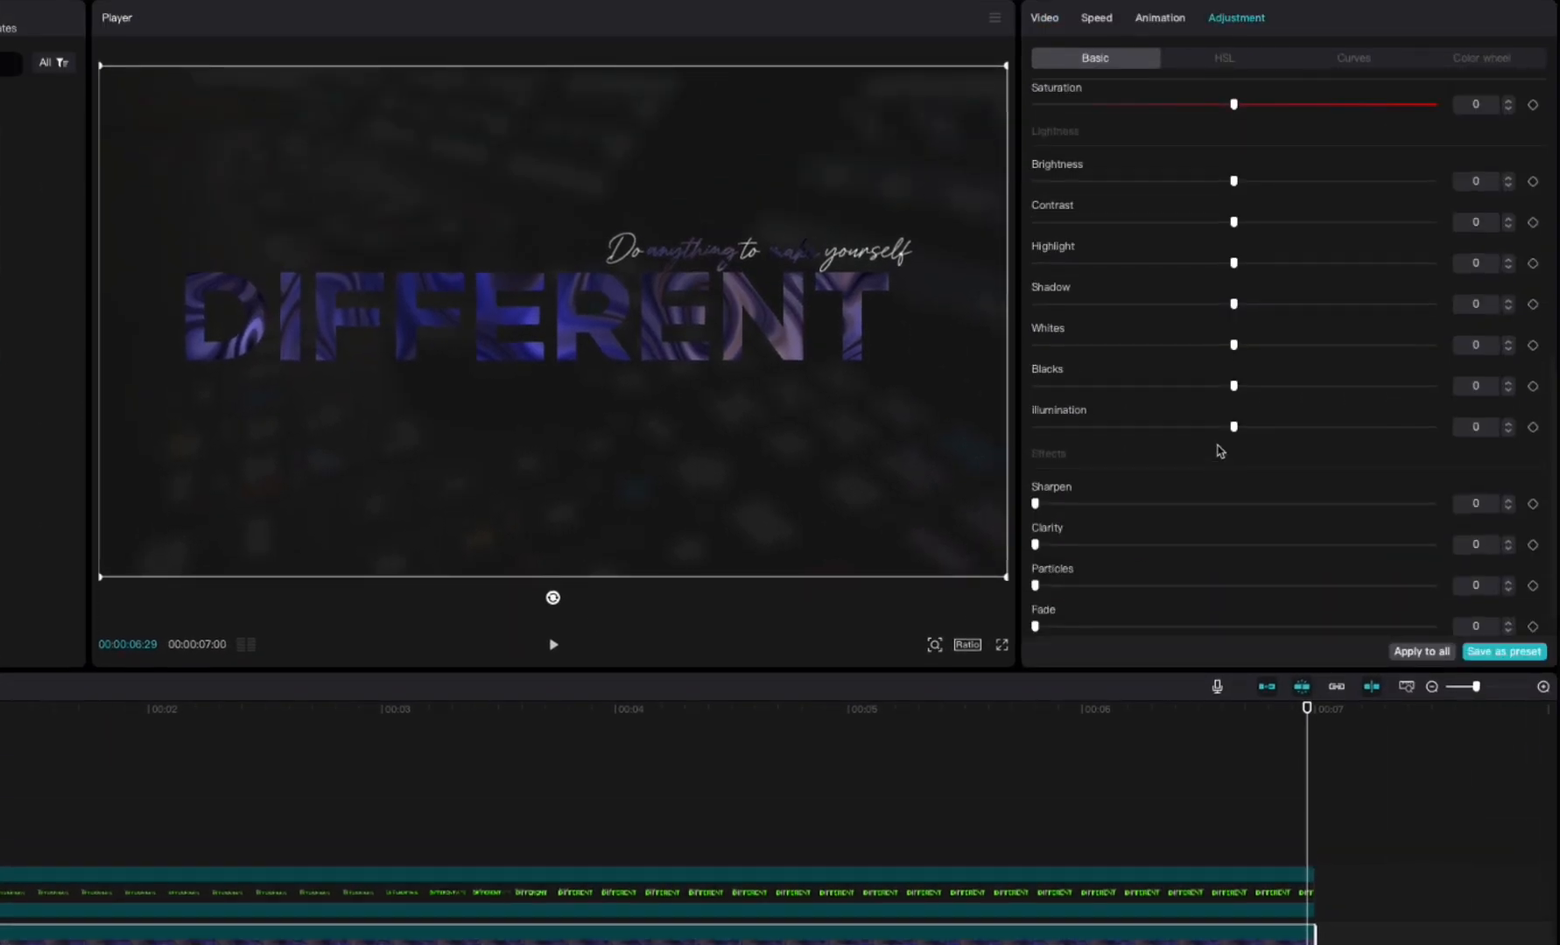
{"action": "left_click_drag", "start_coordinate": [1236, 210], "coordinate": [1281, 211]}
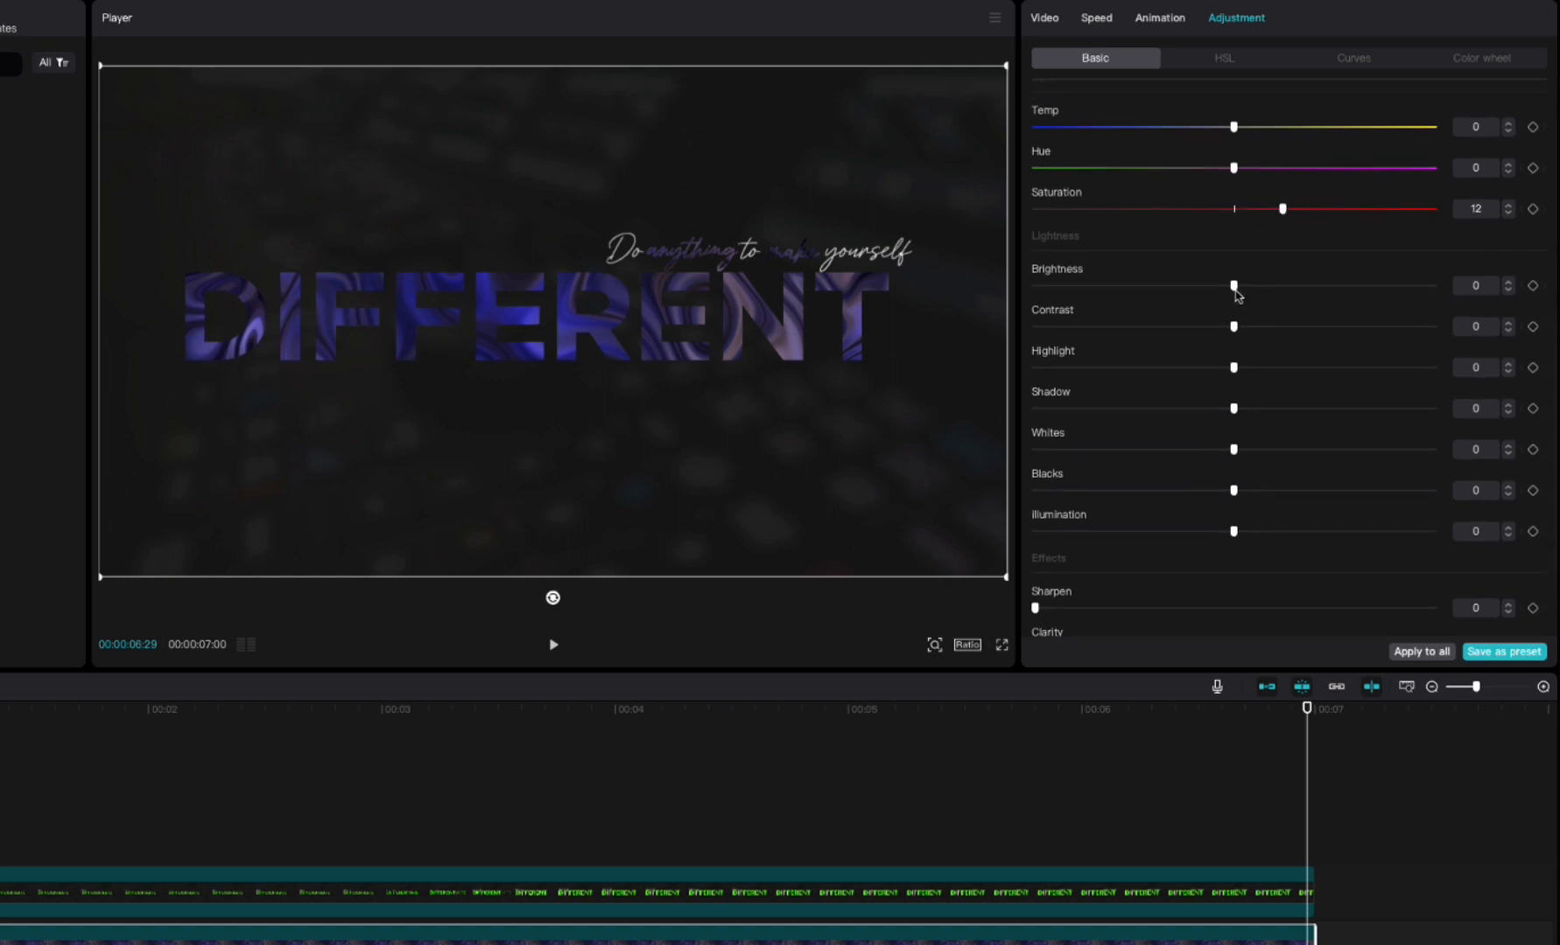
{"action": "left_click_drag", "start_coordinate": [1235, 289], "coordinate": [1353, 287]}
Set the chroma key shadow of the compound clip to 60.
{"action": "left_click", "coordinate": [1167, 891]}
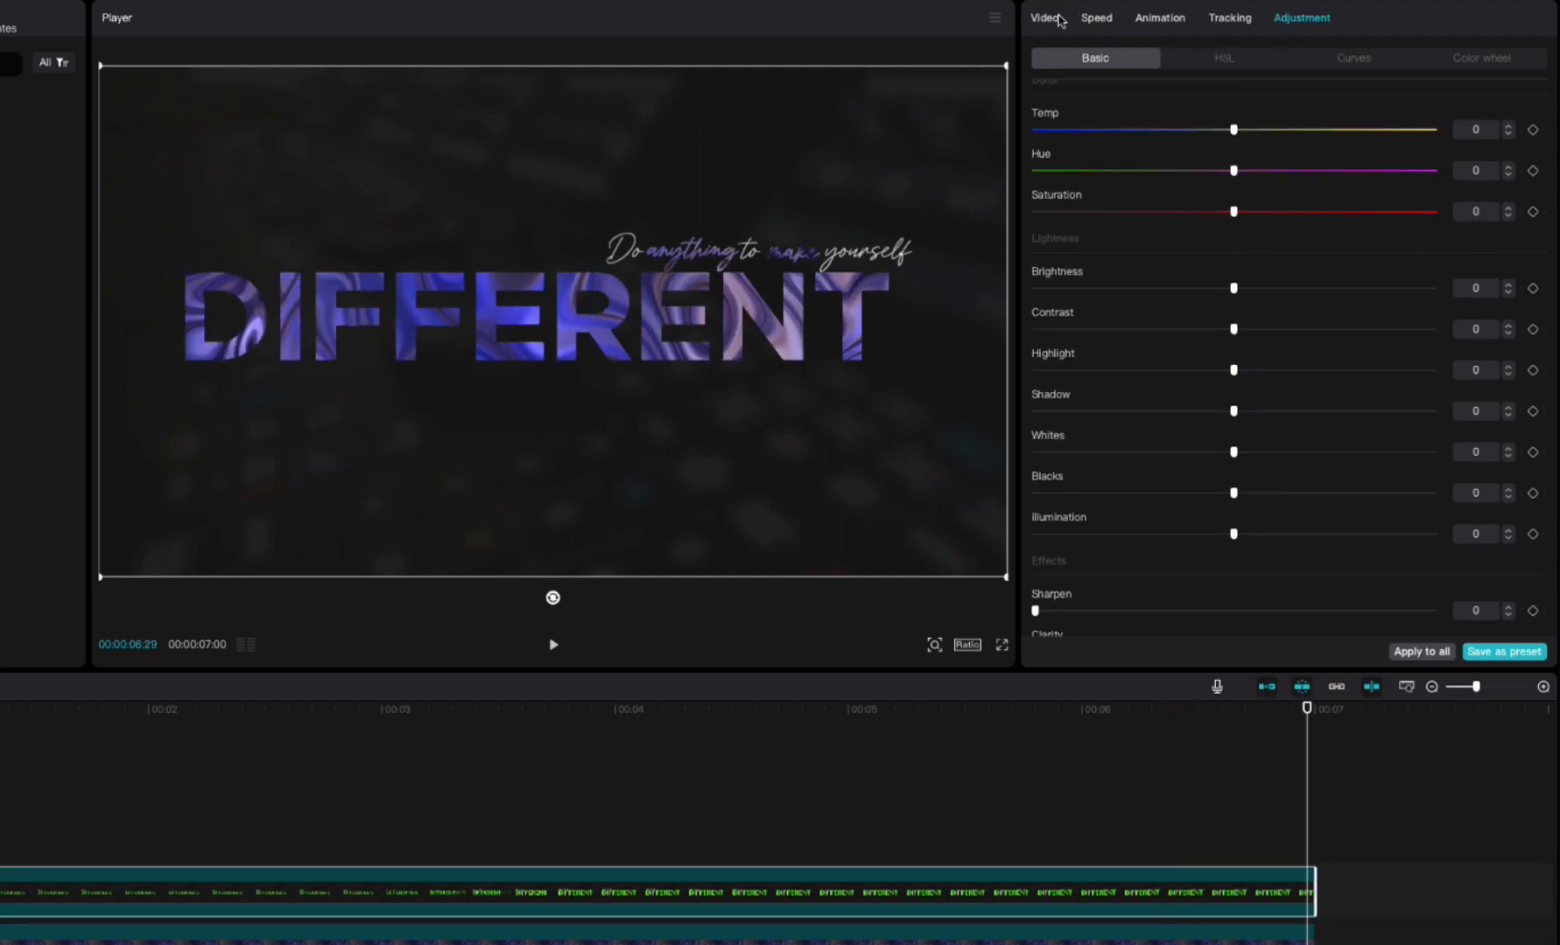
{"action": "left_click", "coordinate": [1051, 18]}
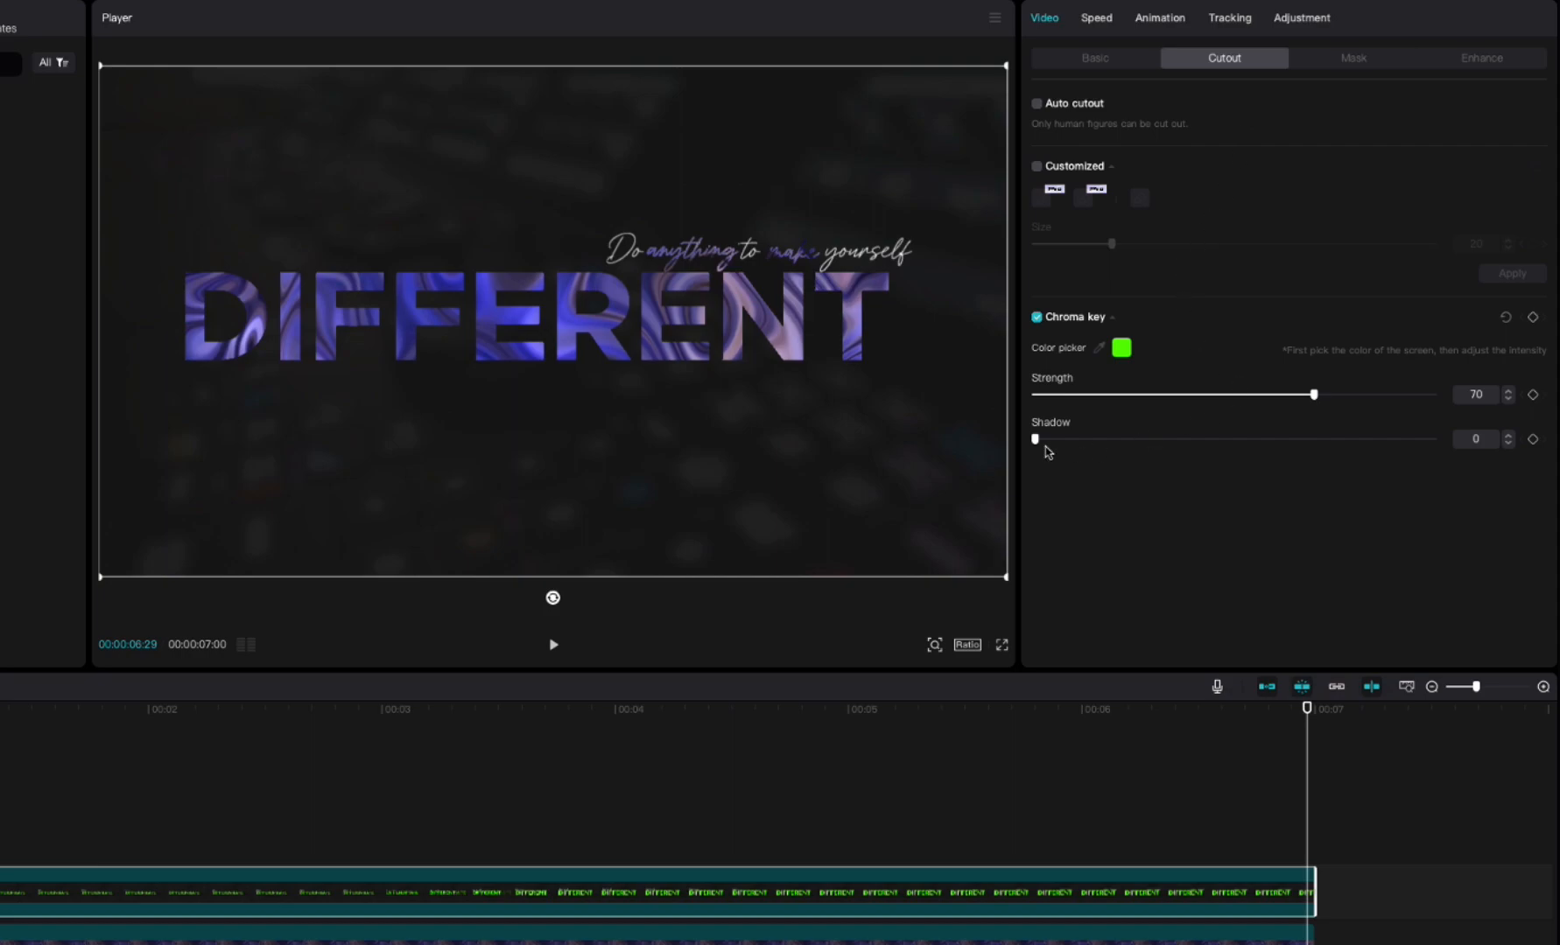
{"action": "left_click_drag", "start_coordinate": [1036, 438], "coordinate": [1177, 441]}
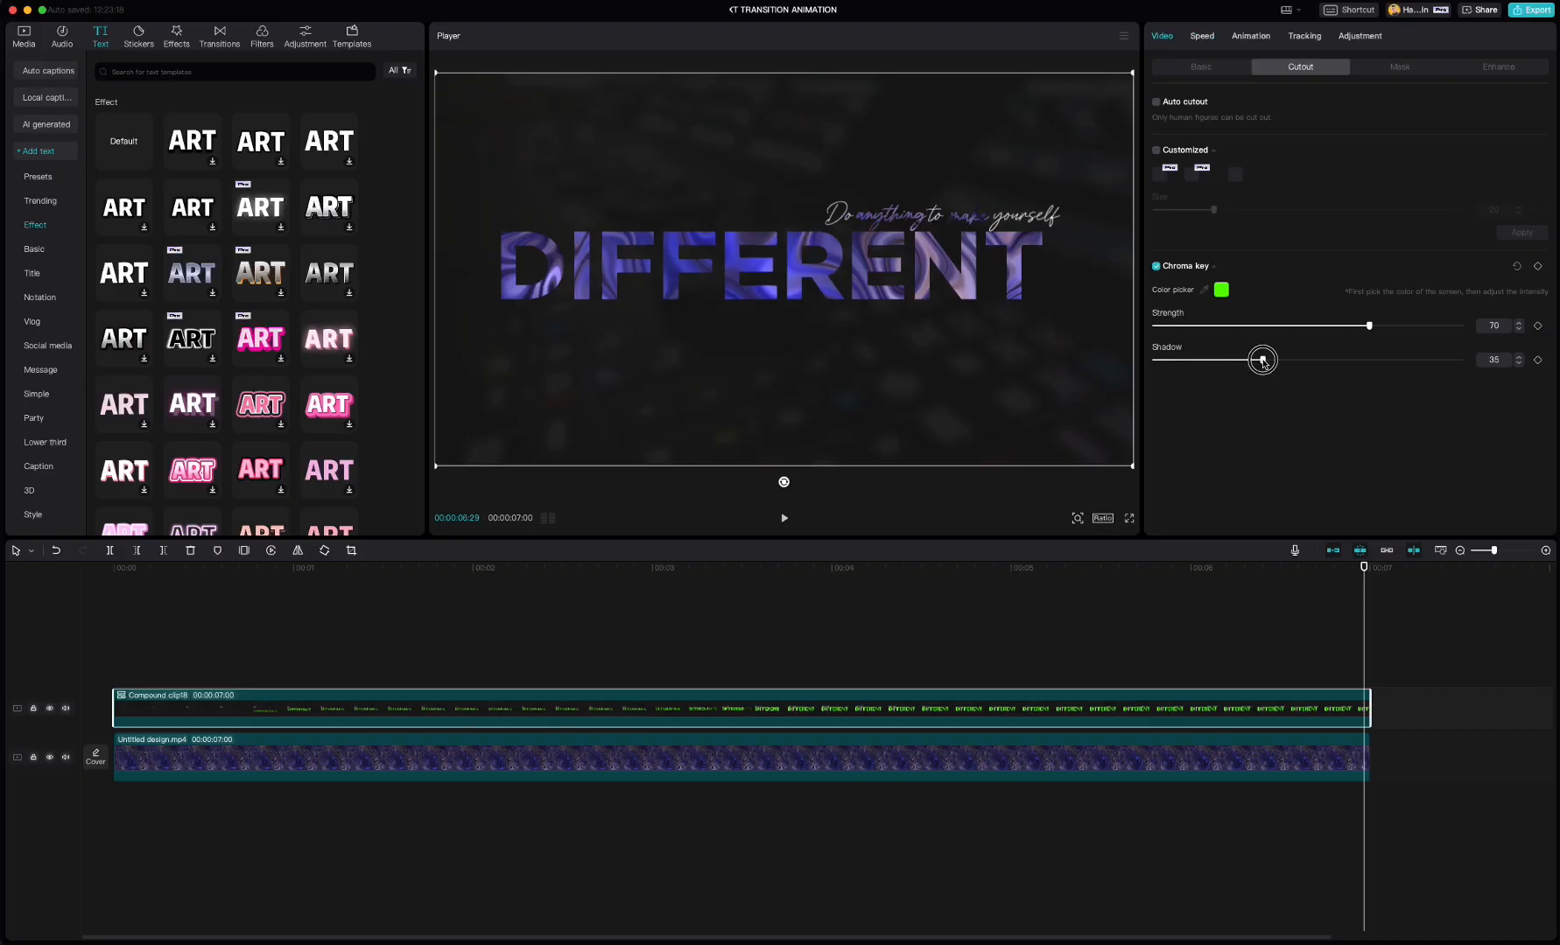
{"action": "left_click_drag", "start_coordinate": [1264, 362], "coordinate": [1353, 362]}
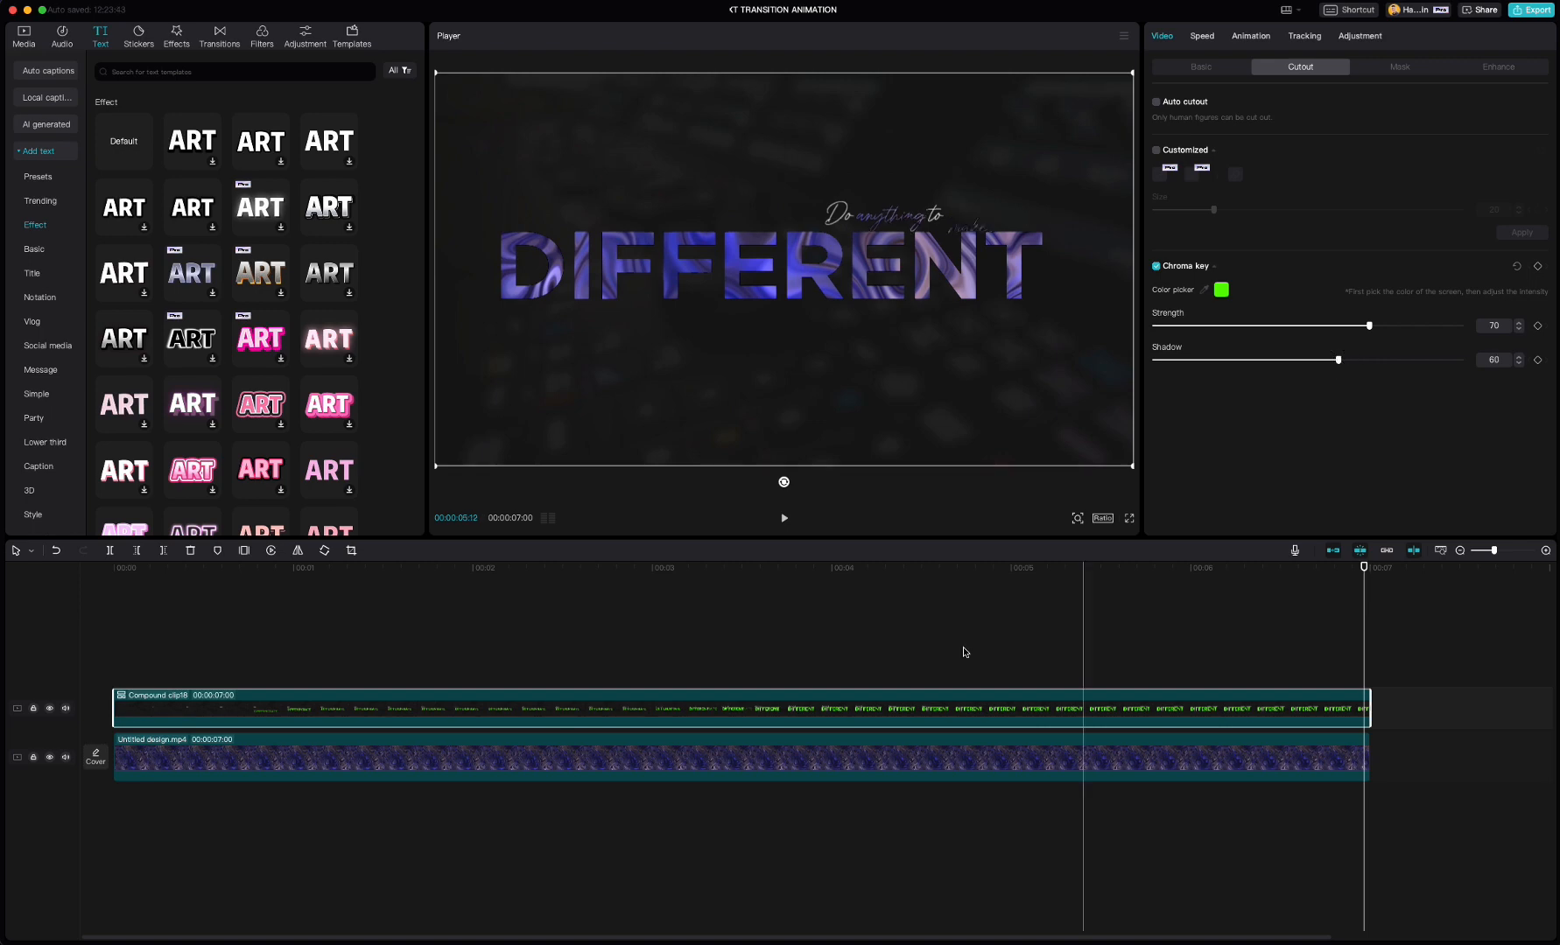
Return to the start of the timeline and enlarge the player to preview the finished animation.
{"action": "left_click", "coordinate": [115, 571]}
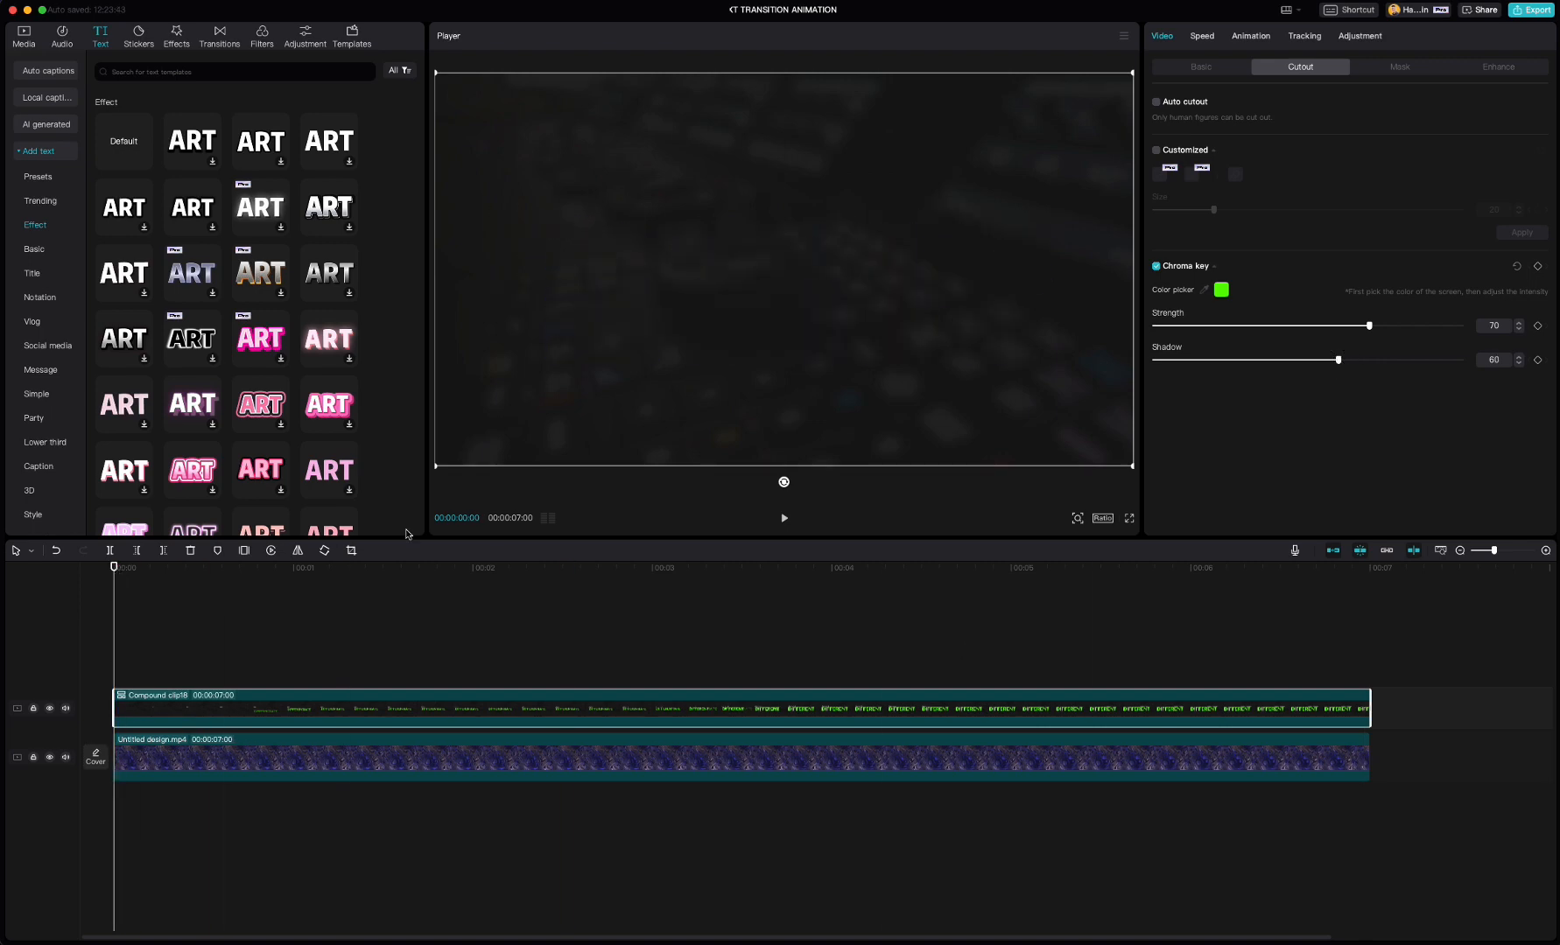
{"action": "left_click_drag", "start_coordinate": [480, 538], "coordinate": [499, 797]}
{"action": "left_click_drag", "start_coordinate": [1141, 495], "coordinate": [1330, 500]}
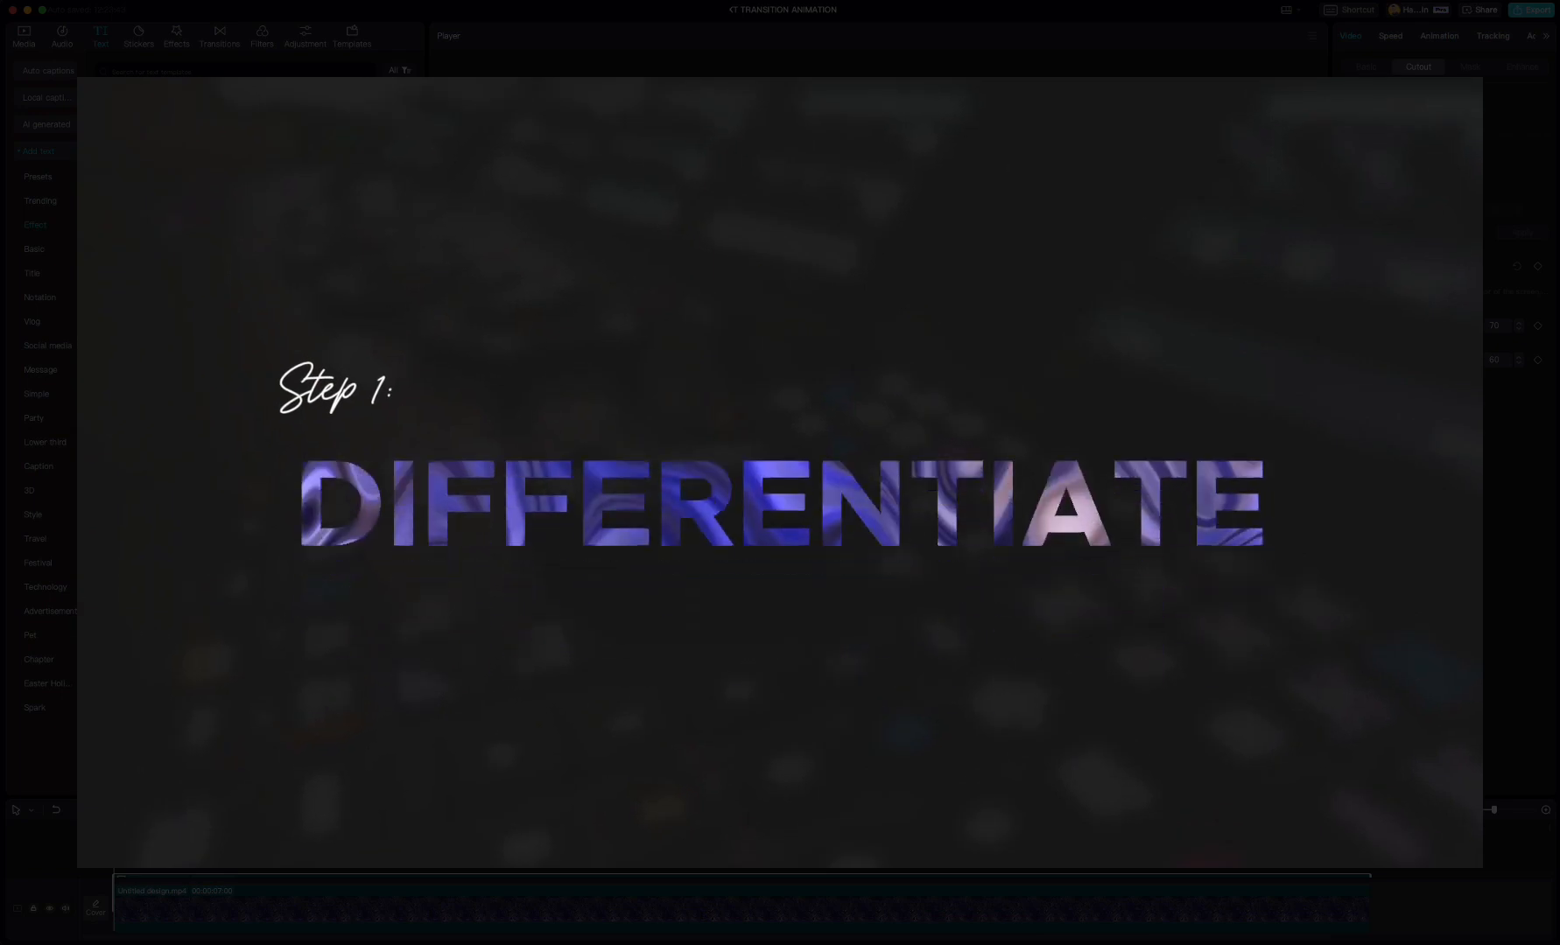